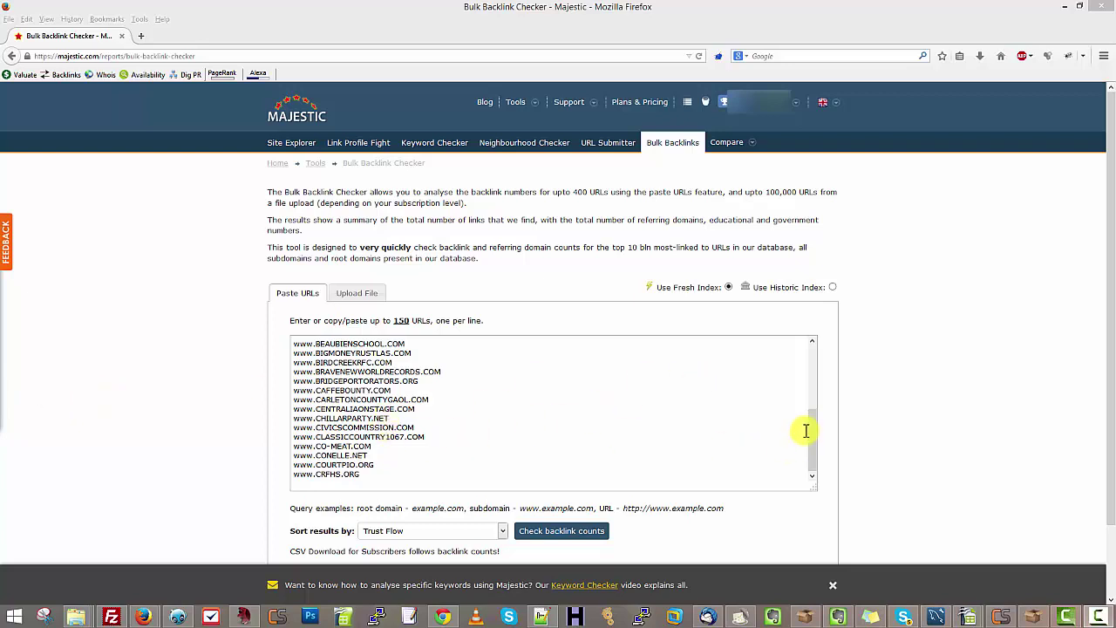
mouse_move(811, 433)
mouse_down()
mouse_move(808, 358)
mouse_move(816, 439)
mouse_up()
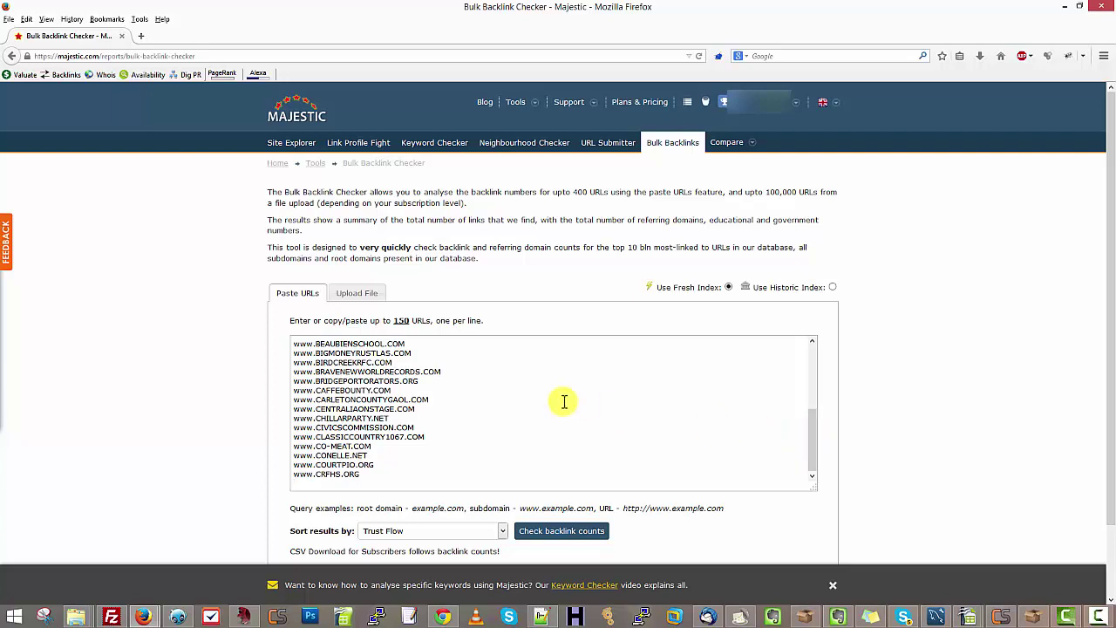
drag(812, 438, 811, 358)
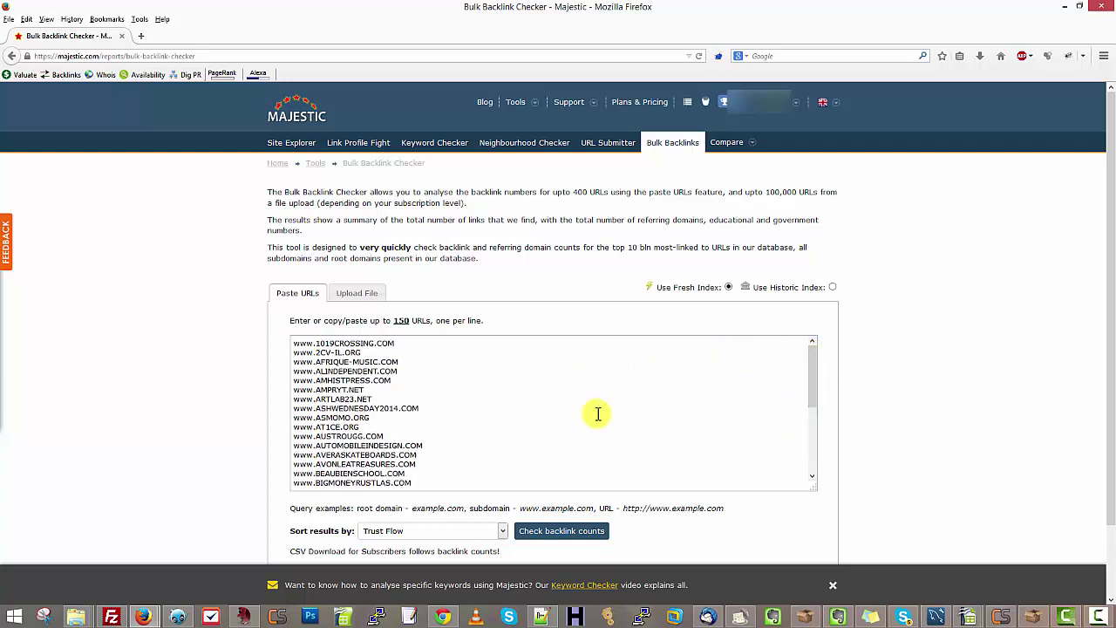
click(417, 379)
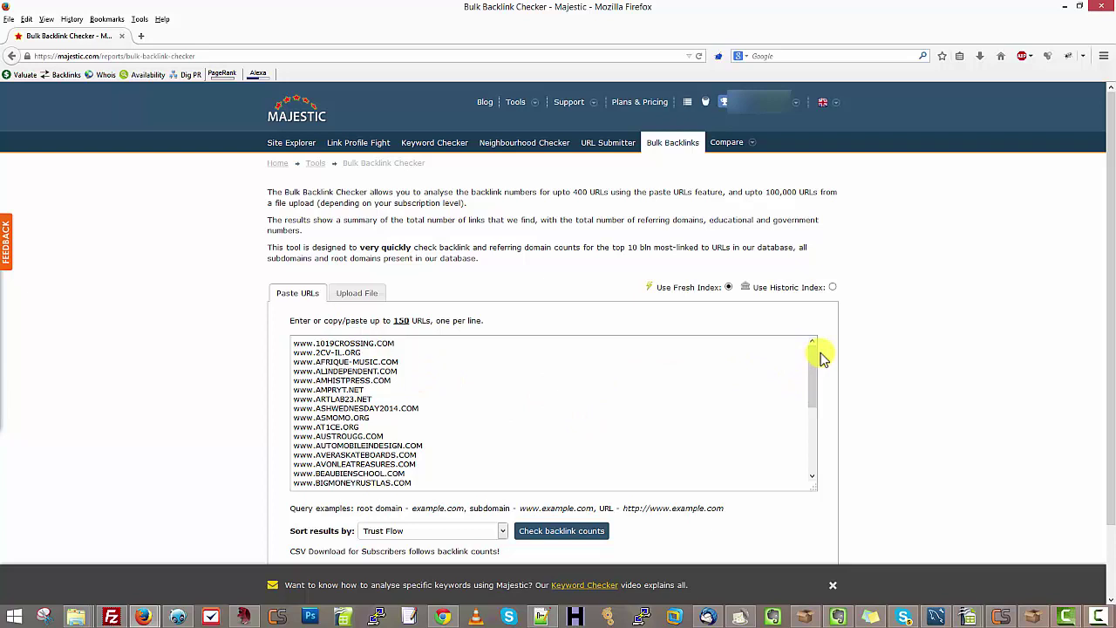
drag(812, 359, 811, 427)
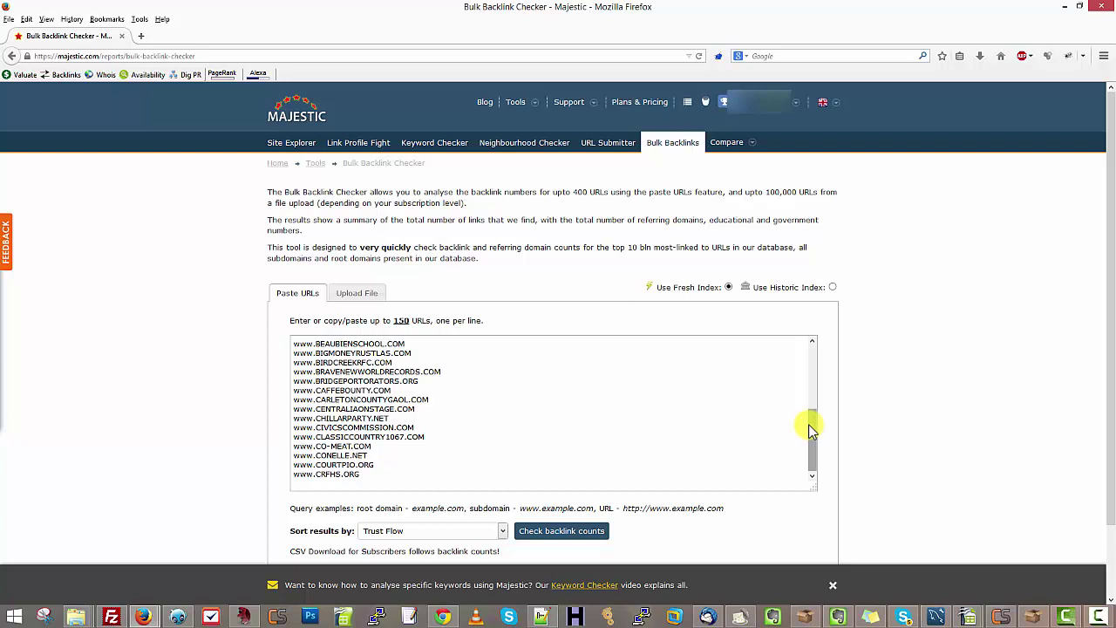
mouse_move(811, 432)
mouse_down()
mouse_move(805, 361)
mouse_move(815, 436)
mouse_up()
drag(392, 471, 305, 373)
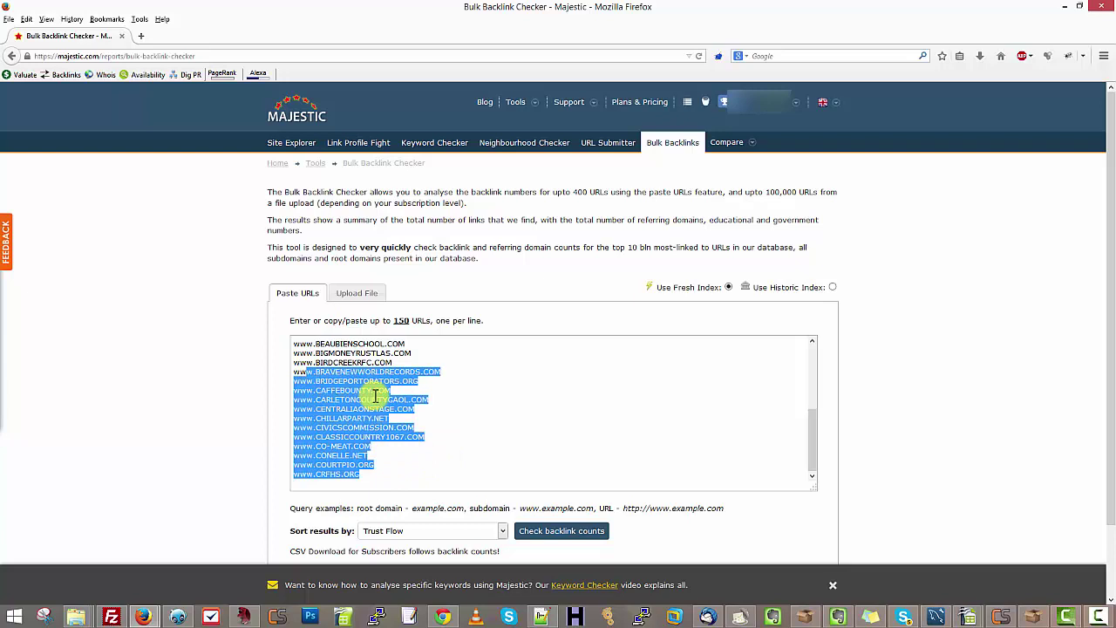
scroll(414, 399, up, 1)
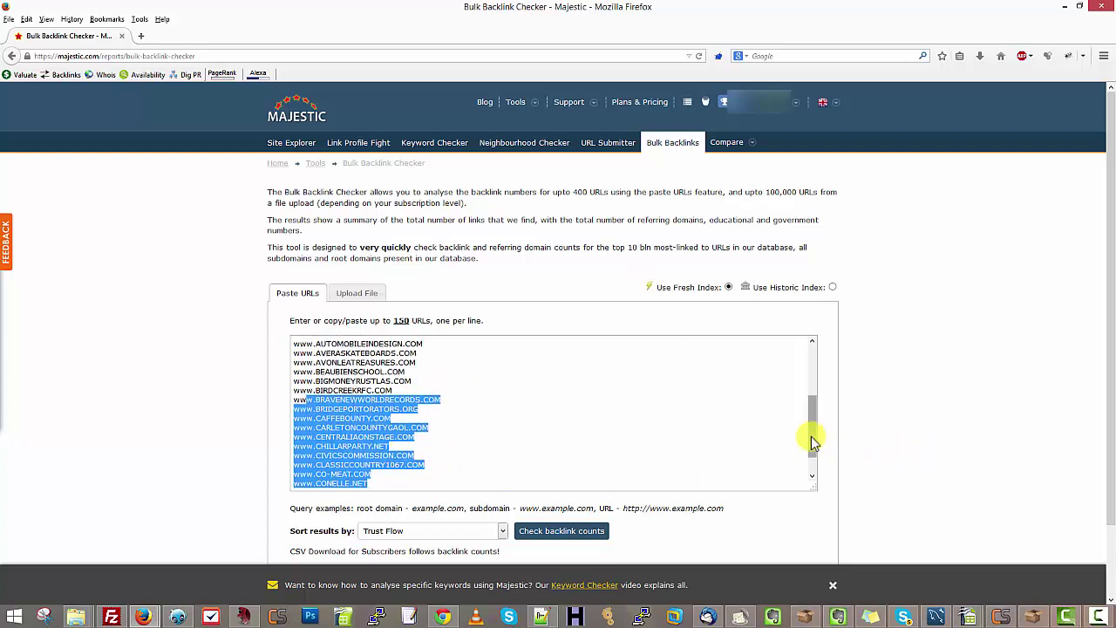
scroll(810, 438, up, 4)
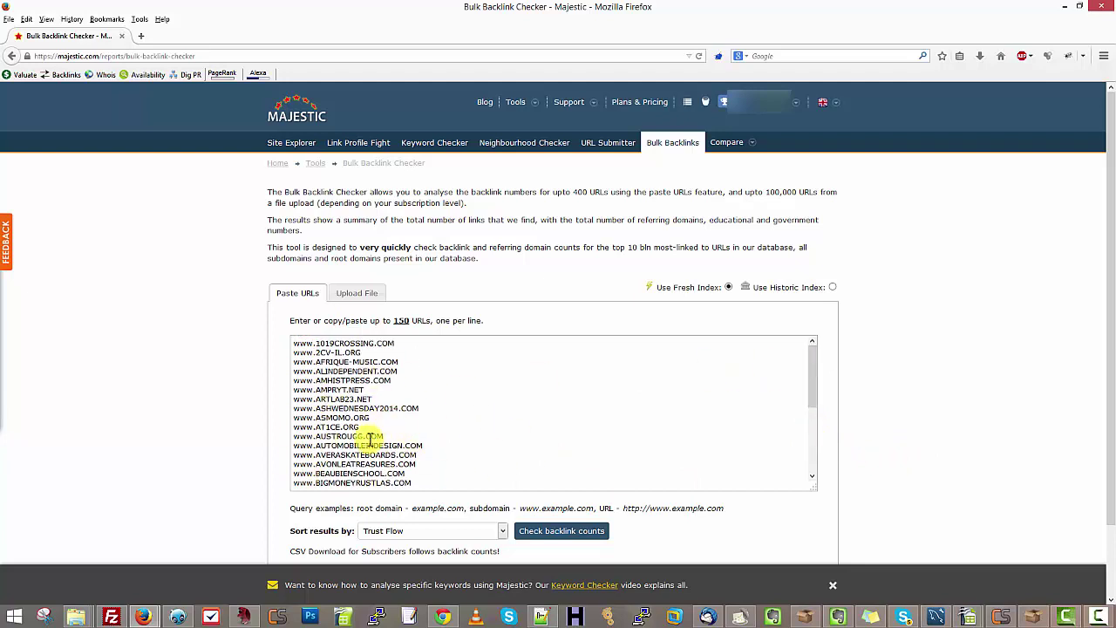
scroll(440, 371, down, 2)
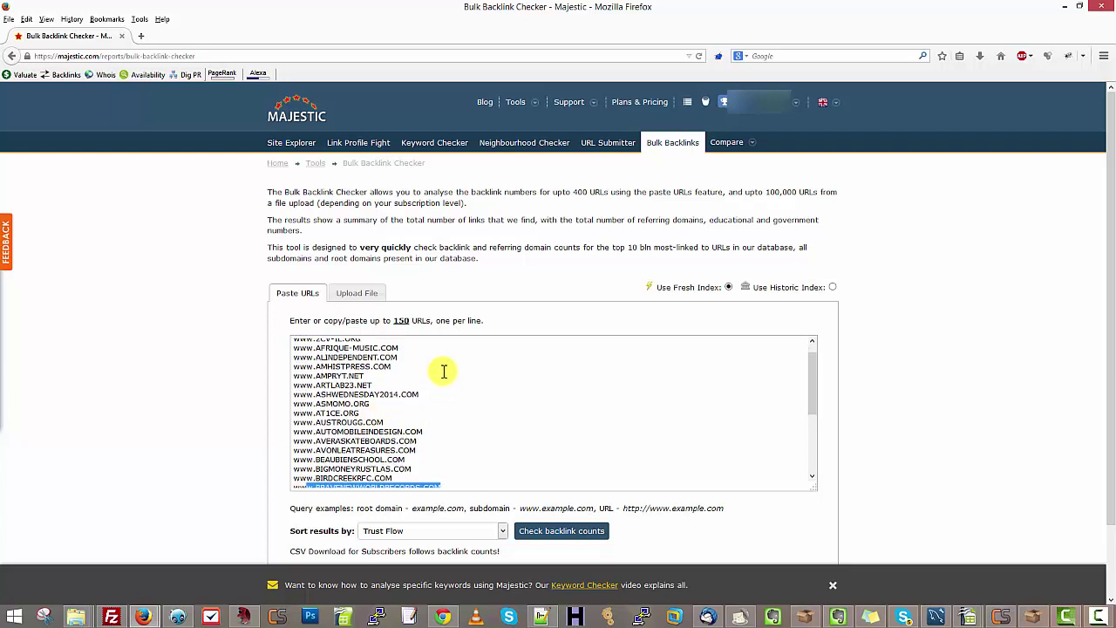
drag(810, 378, 816, 427)
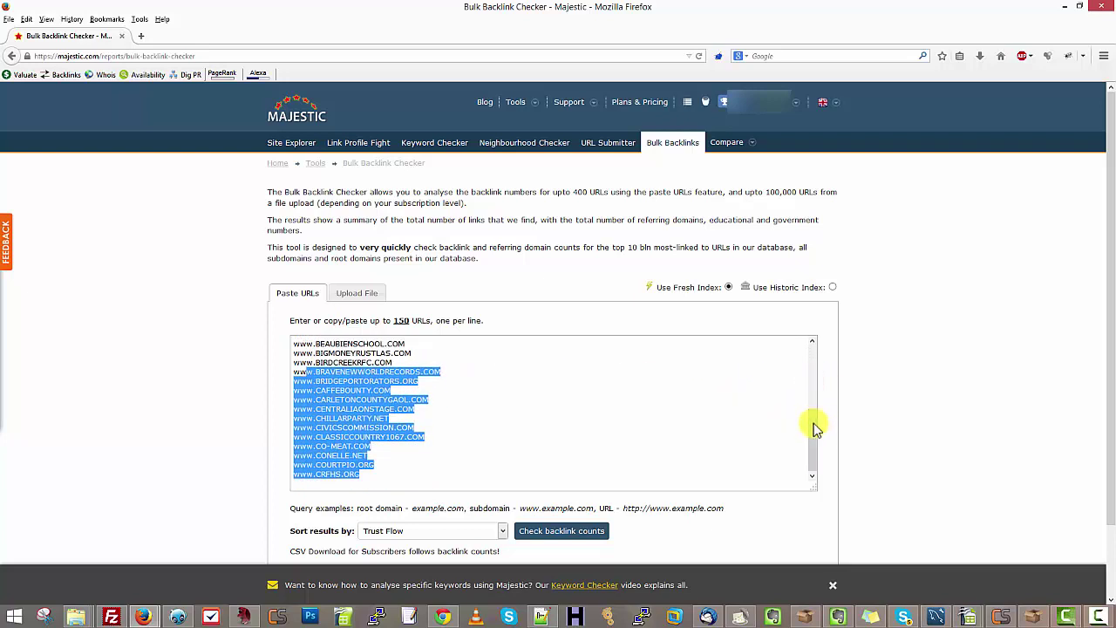
click(316, 407)
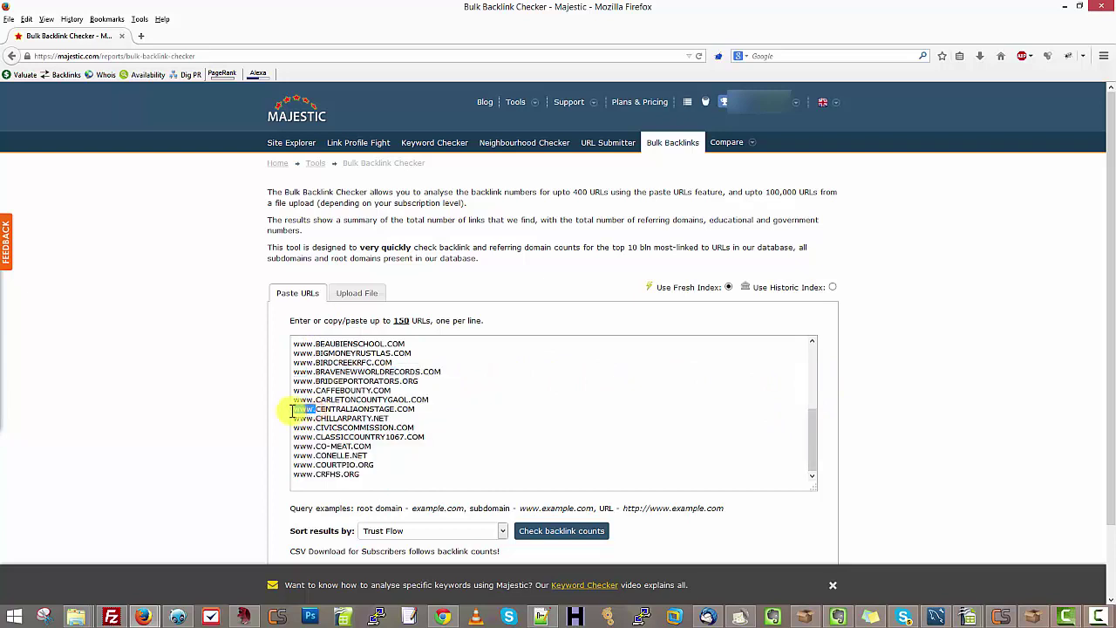
double_click(301, 409)
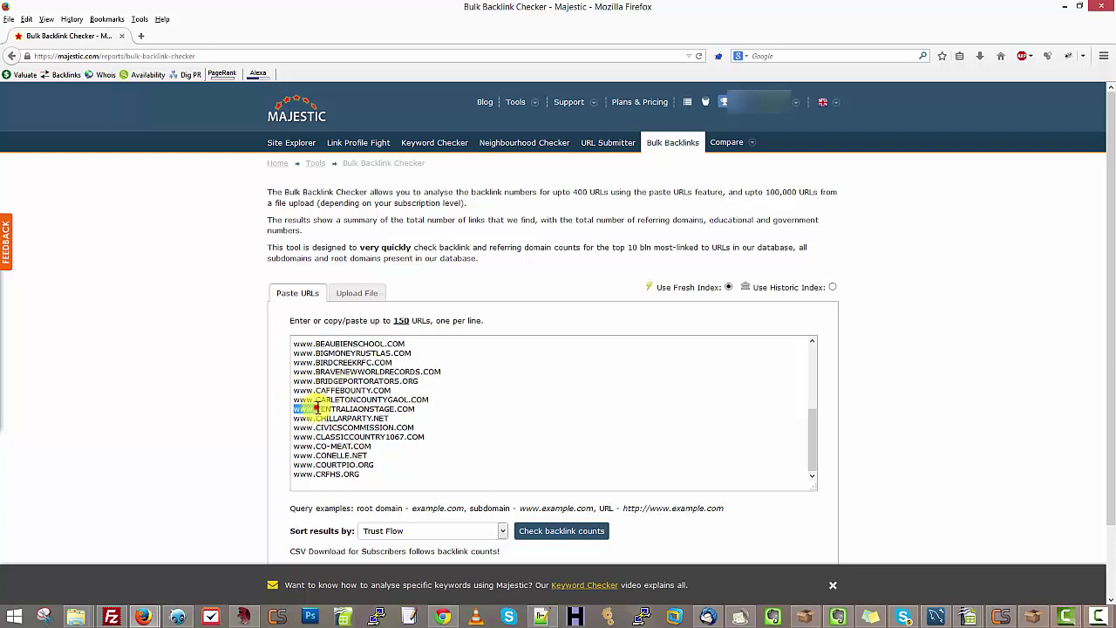
click(316, 408)
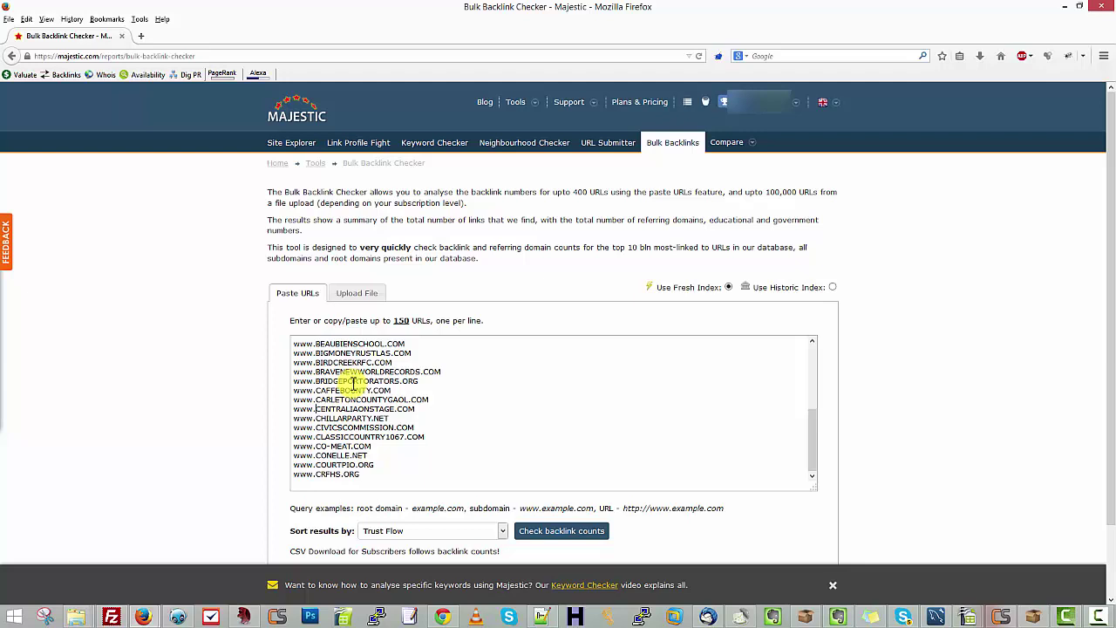
text(http://)
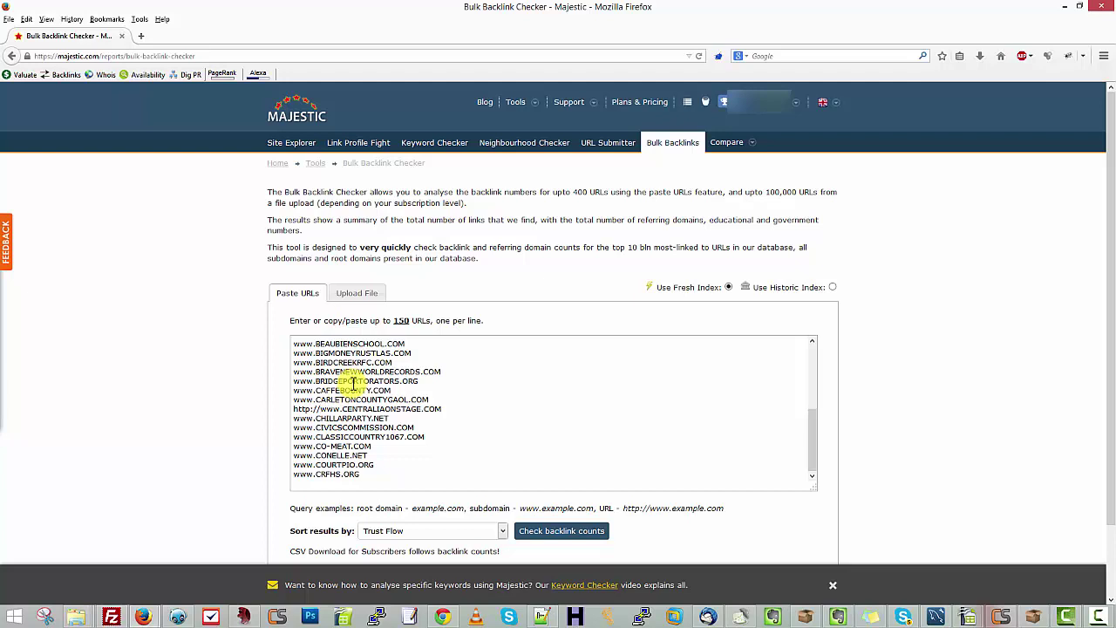
key(shift+Home)
key(BackSpace)
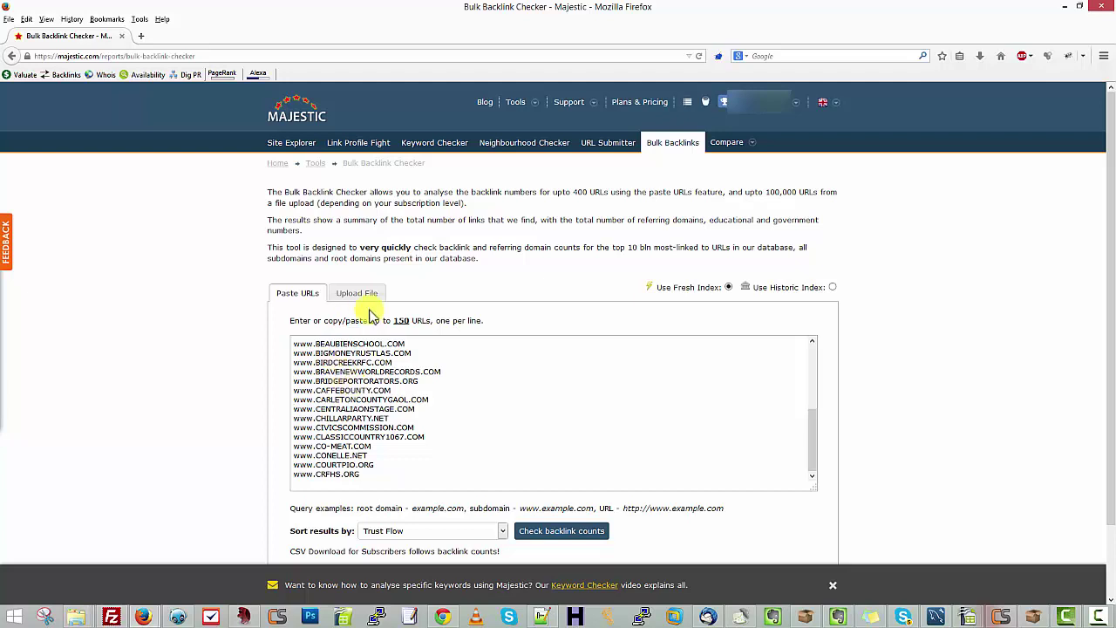
Step: Check the backlink counts of the pasted URLs using the Fresh Index, sorted by Trust Flow
click(579, 534)
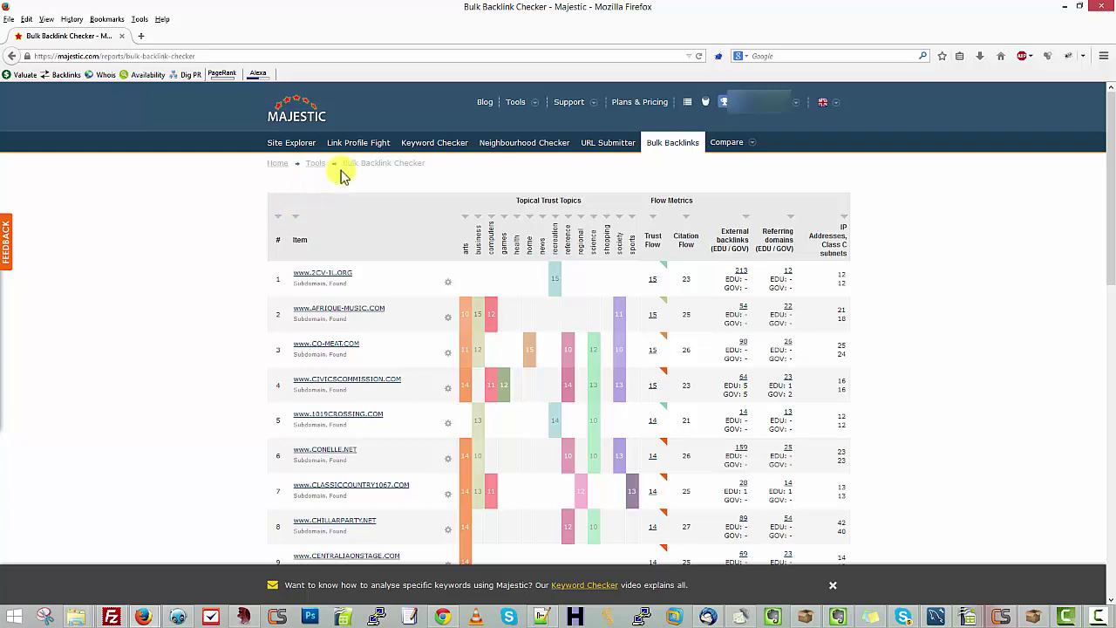
mouse_move(526, 106)
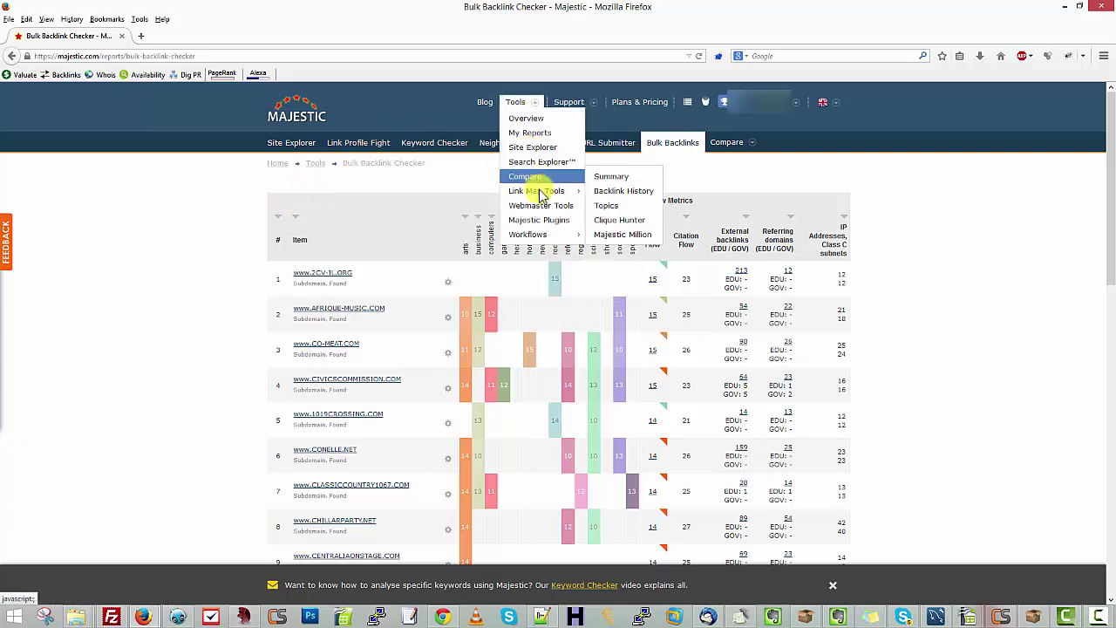
mouse_move(537, 191)
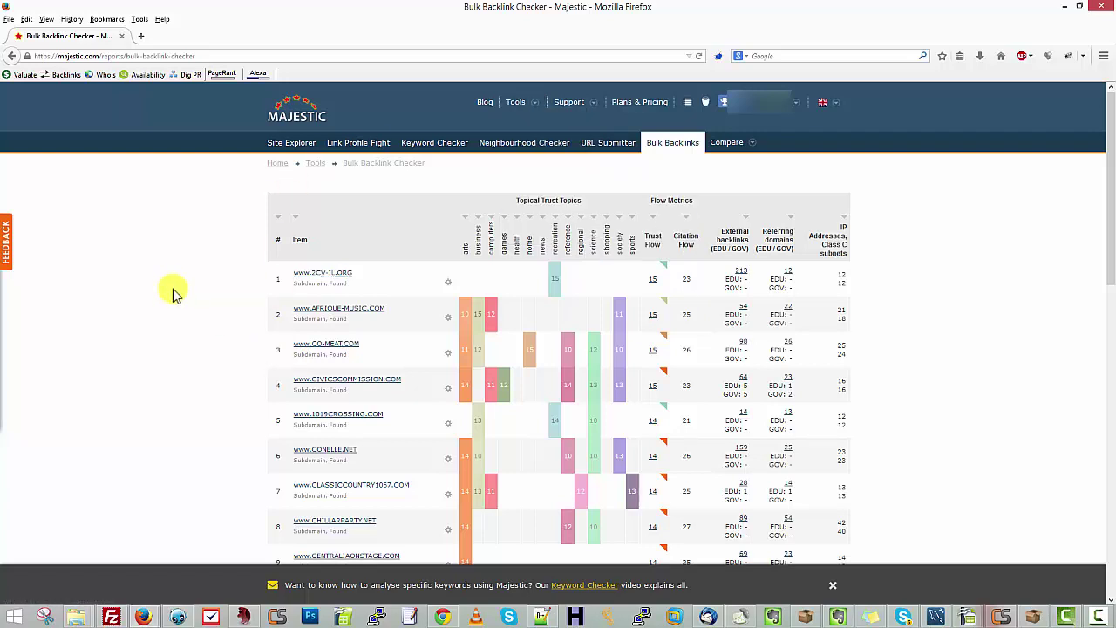
Step: Examine the bulk results table, comparing the domains' topical trust topics, Trust Flow, Citation Flow and referring domains
scroll(186, 327, down, 2)
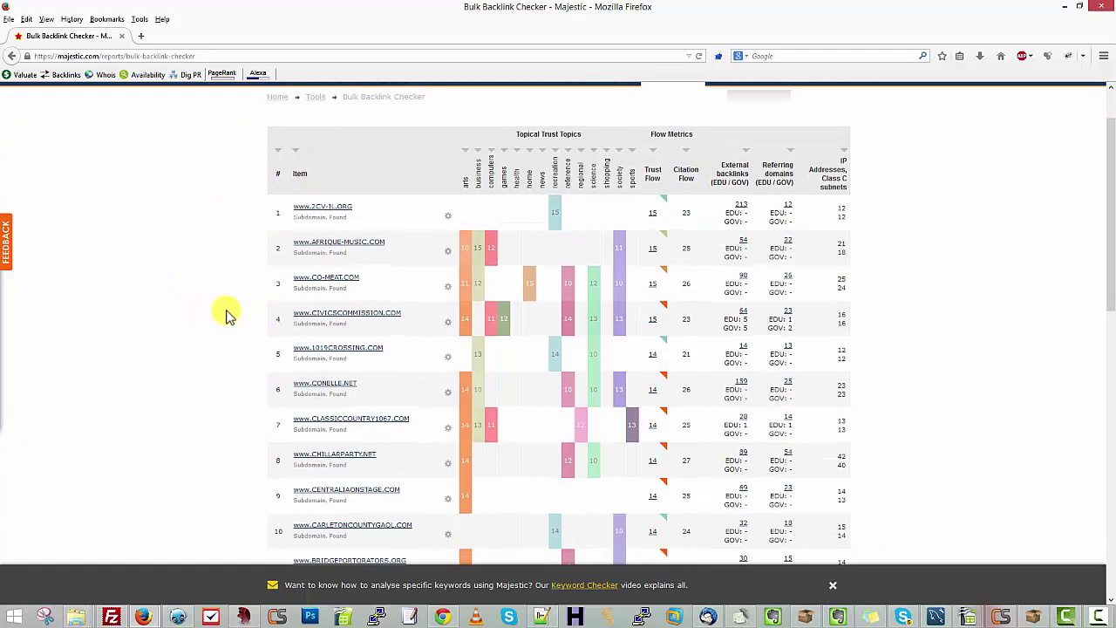
scroll(231, 347, down, 1)
scroll(231, 347, down, 1)
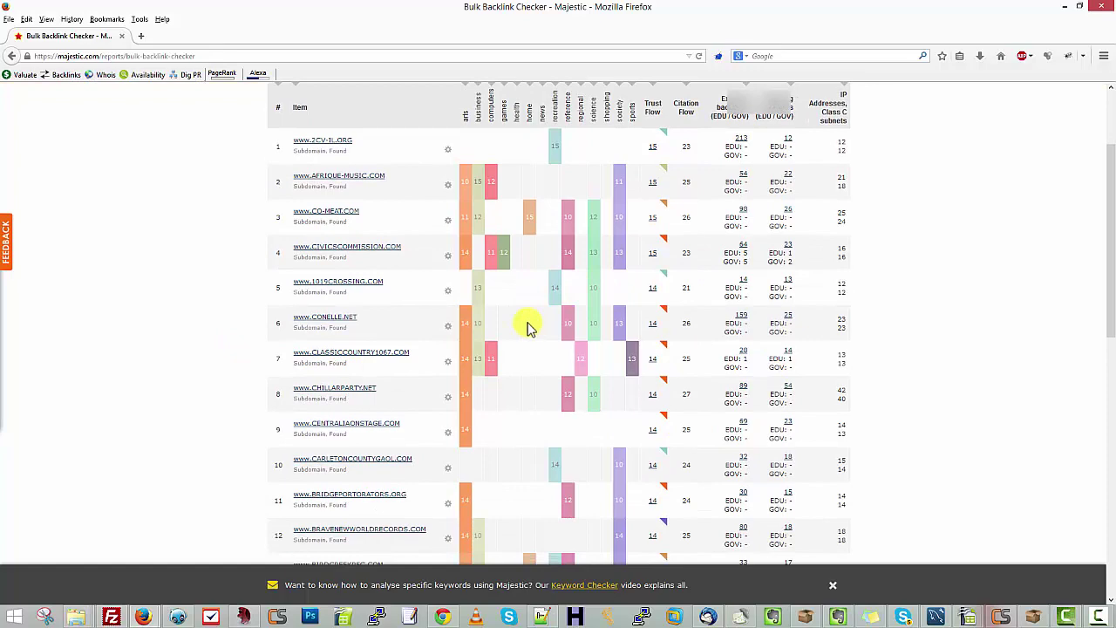
scroll(538, 358, up, 1)
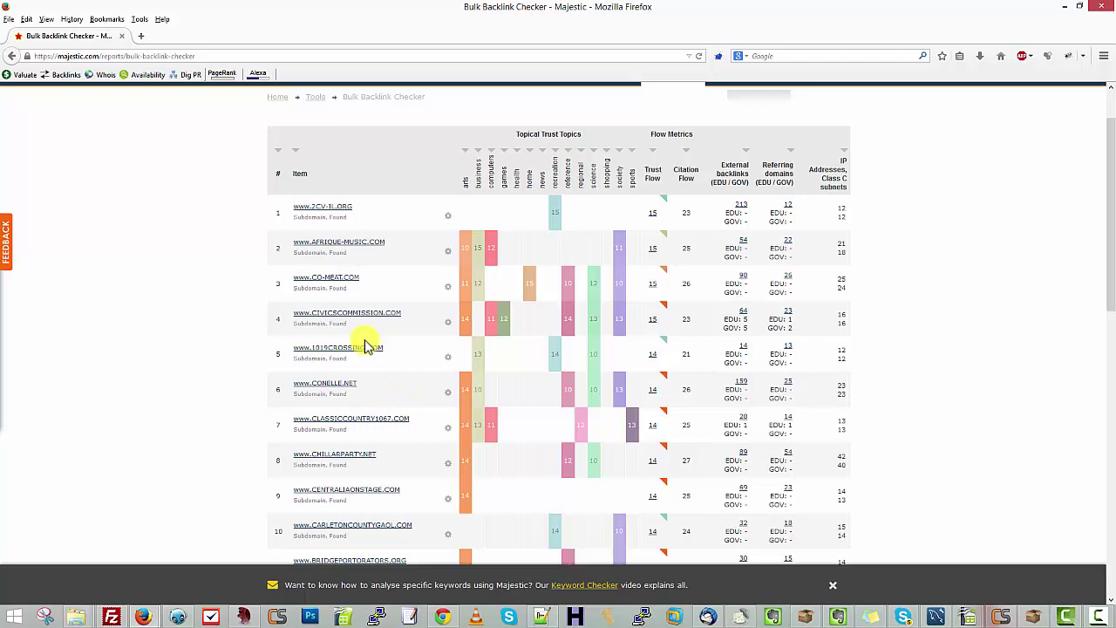
scroll(393, 369, down, 2)
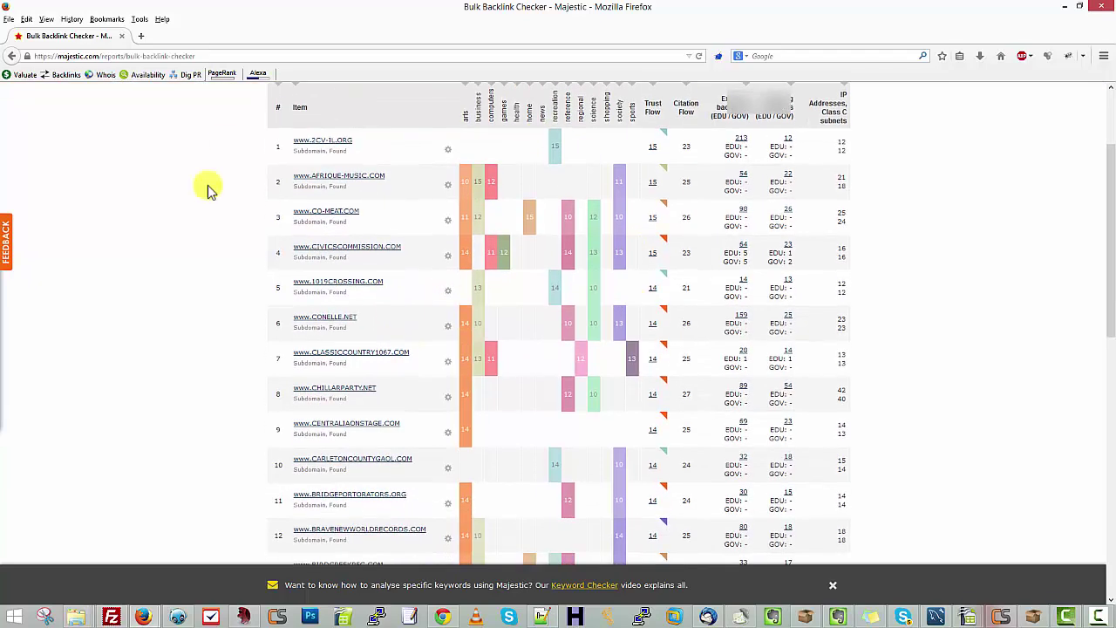
scroll(262, 332, down, 2)
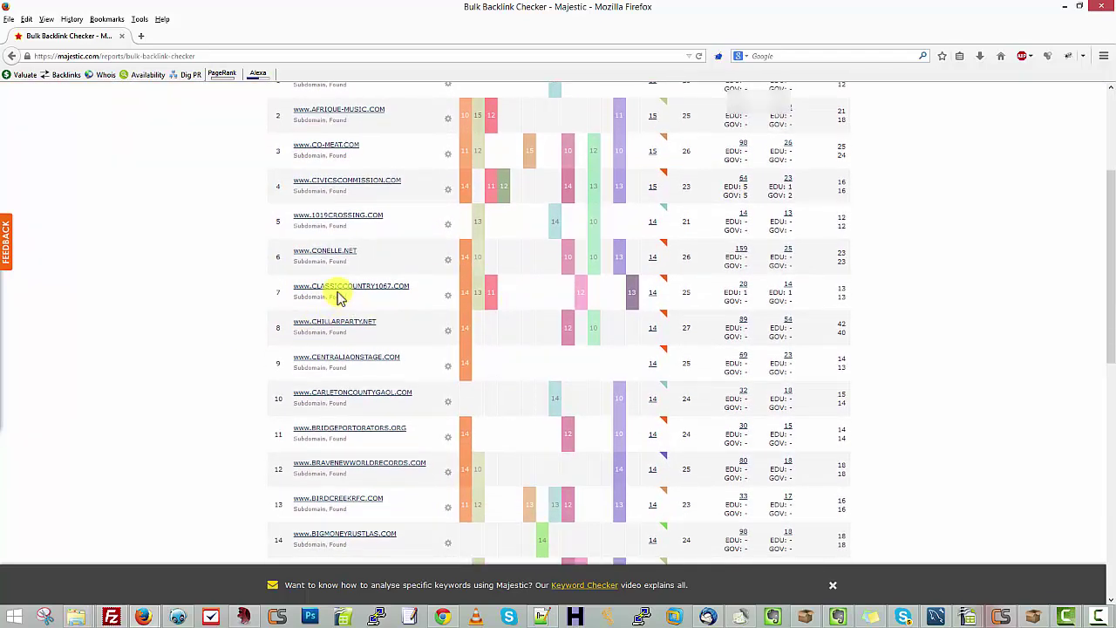
scroll(333, 366, up, 4)
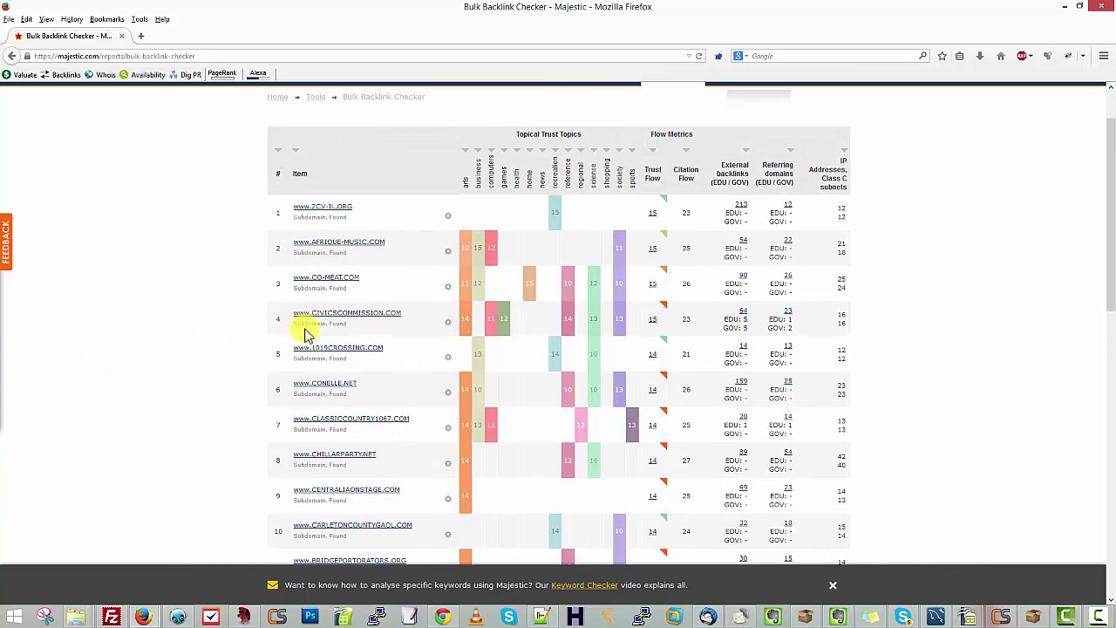
click(448, 218)
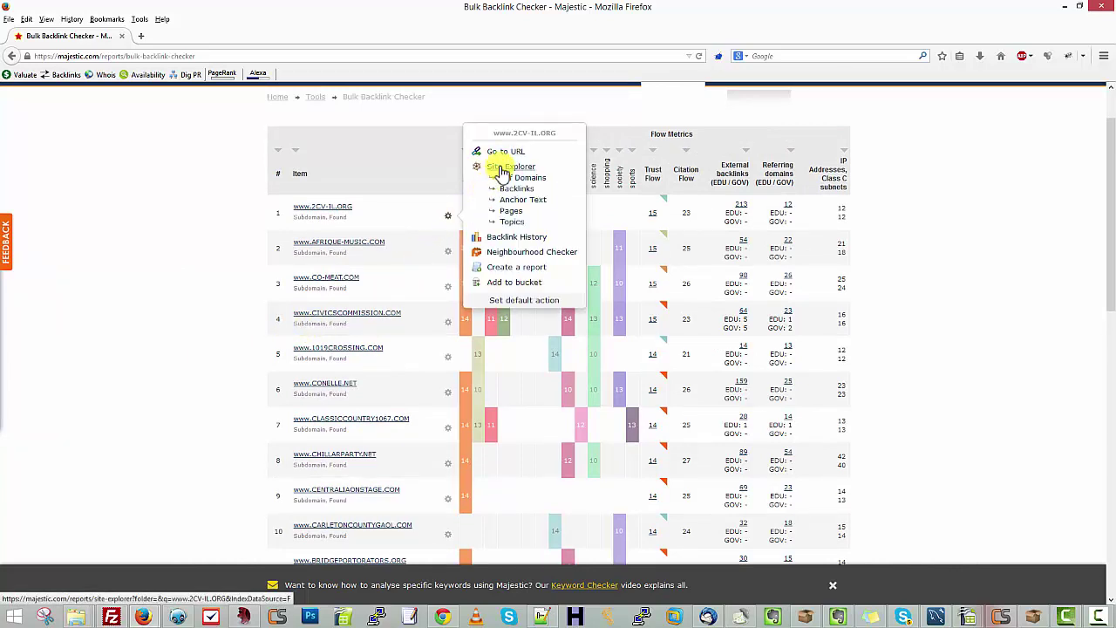
click(504, 168)
click(447, 251)
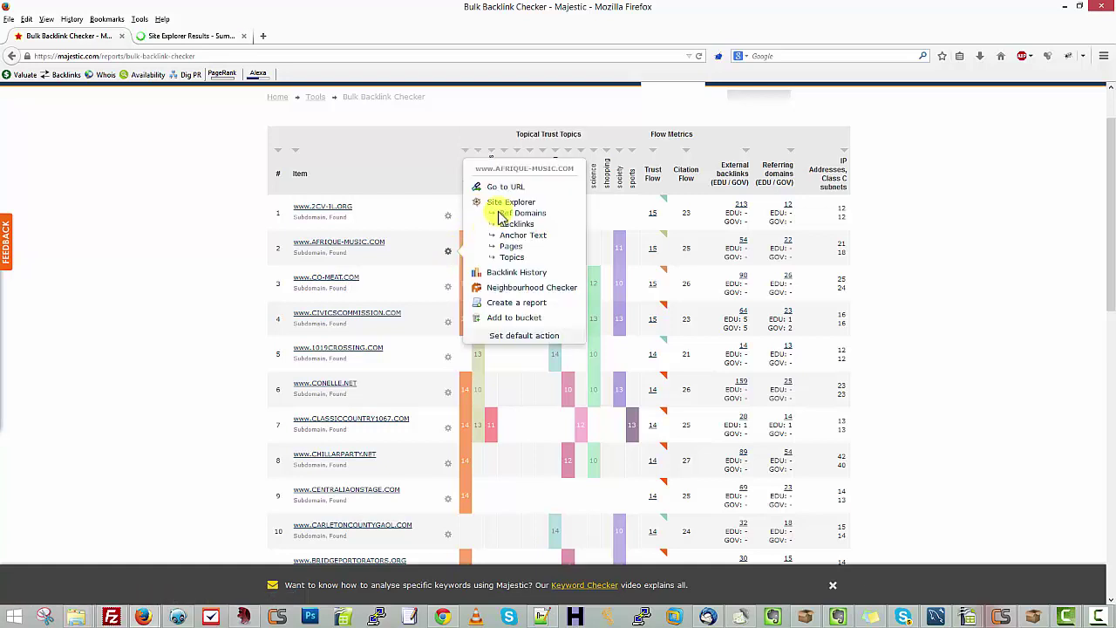
click(504, 203)
click(448, 287)
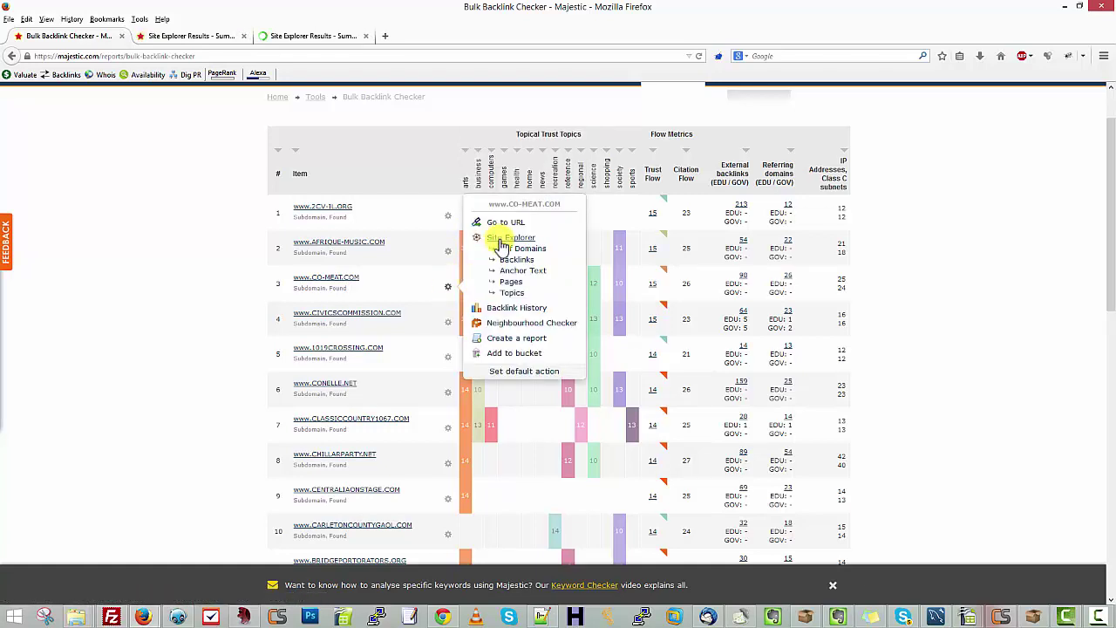
click(448, 321)
click(494, 274)
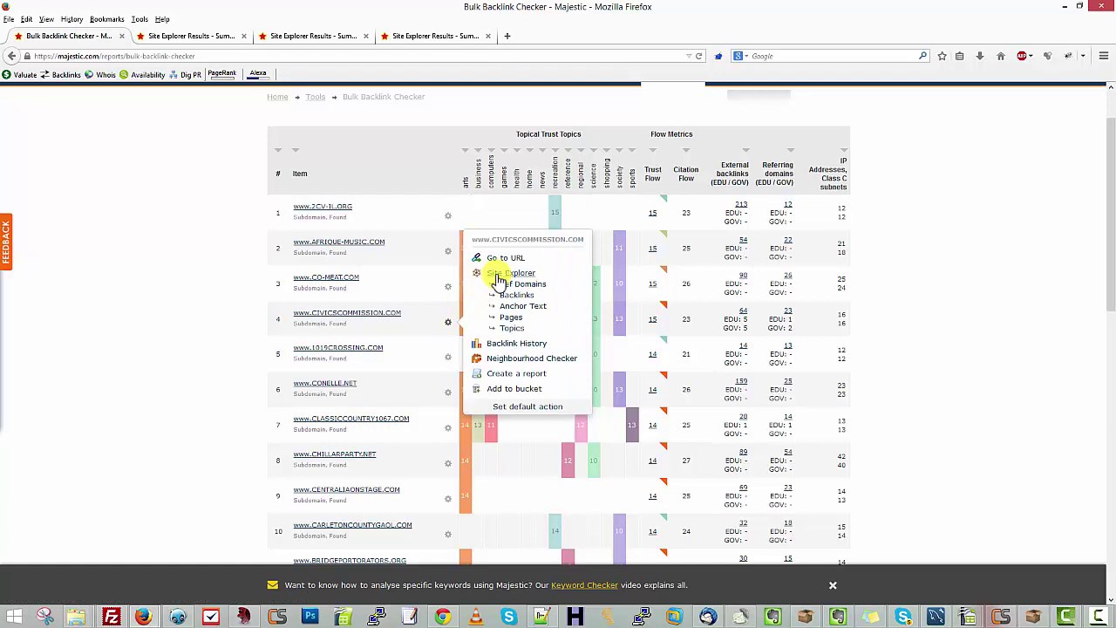
click(448, 356)
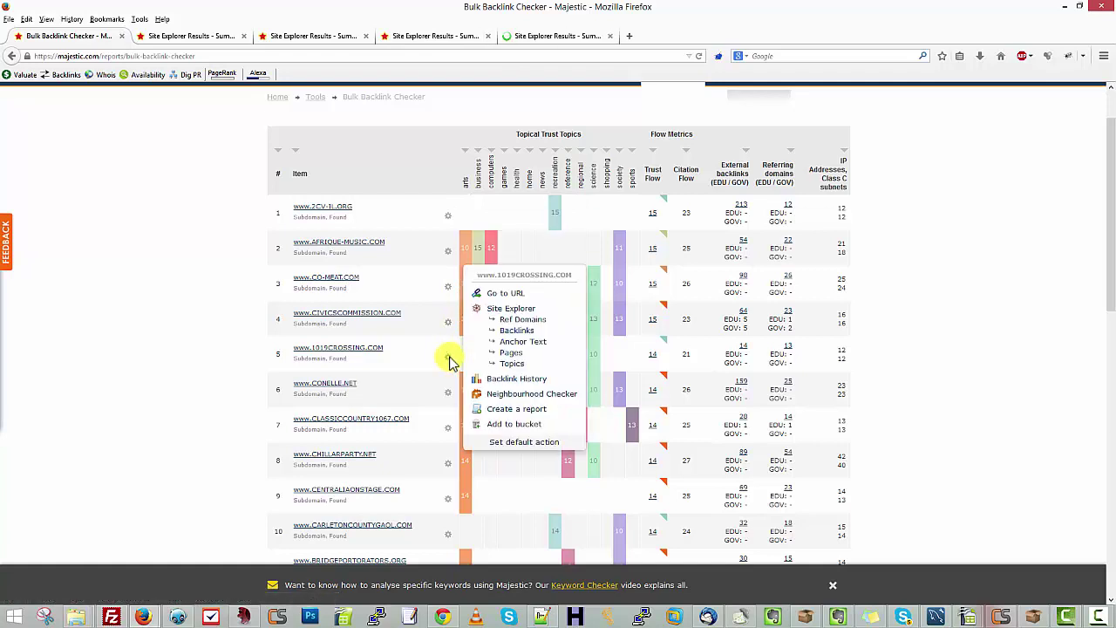
click(495, 309)
click(447, 392)
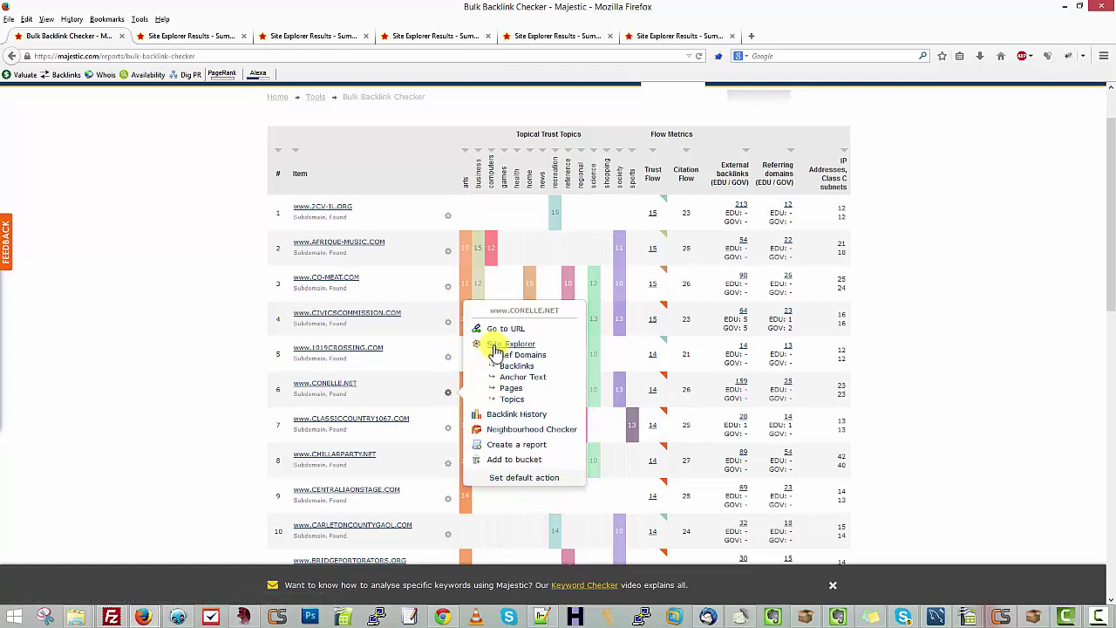
click(493, 345)
click(448, 427)
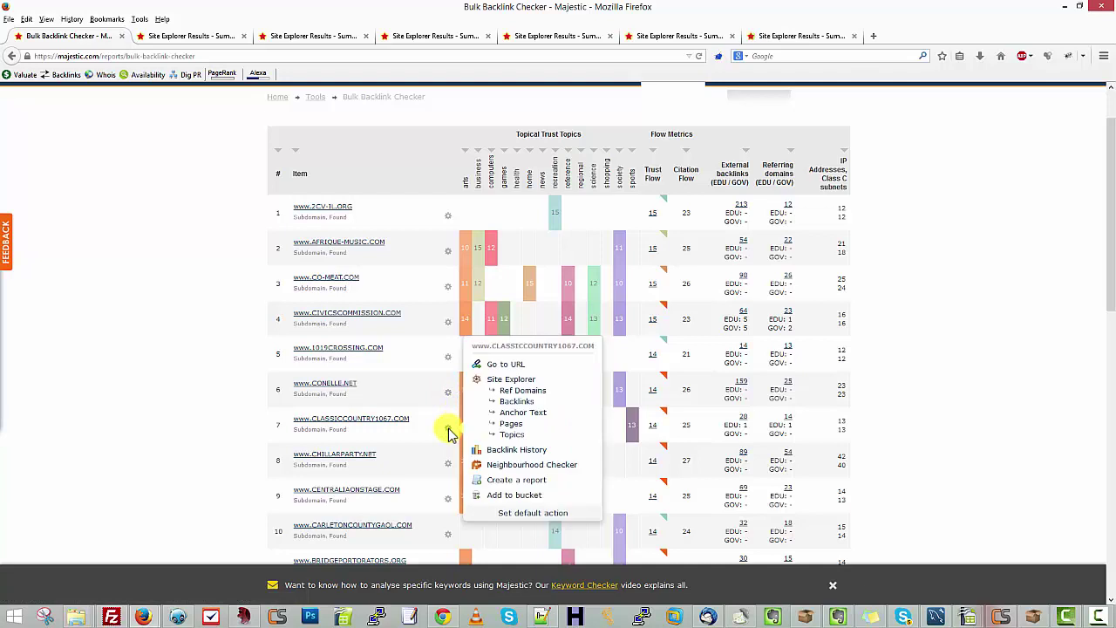
click(495, 380)
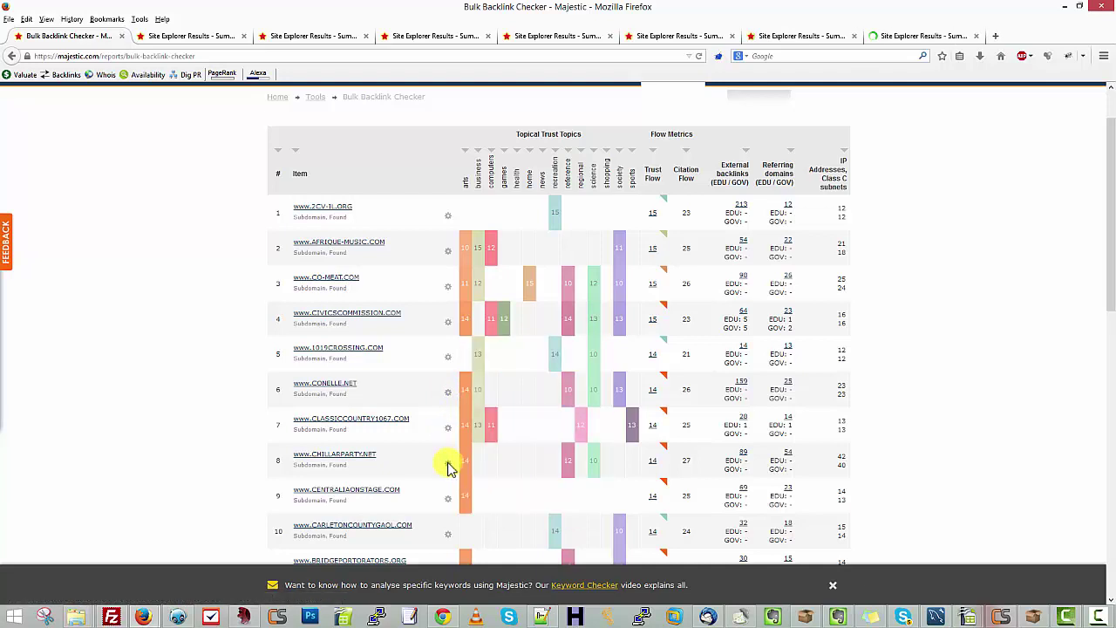
click(447, 464)
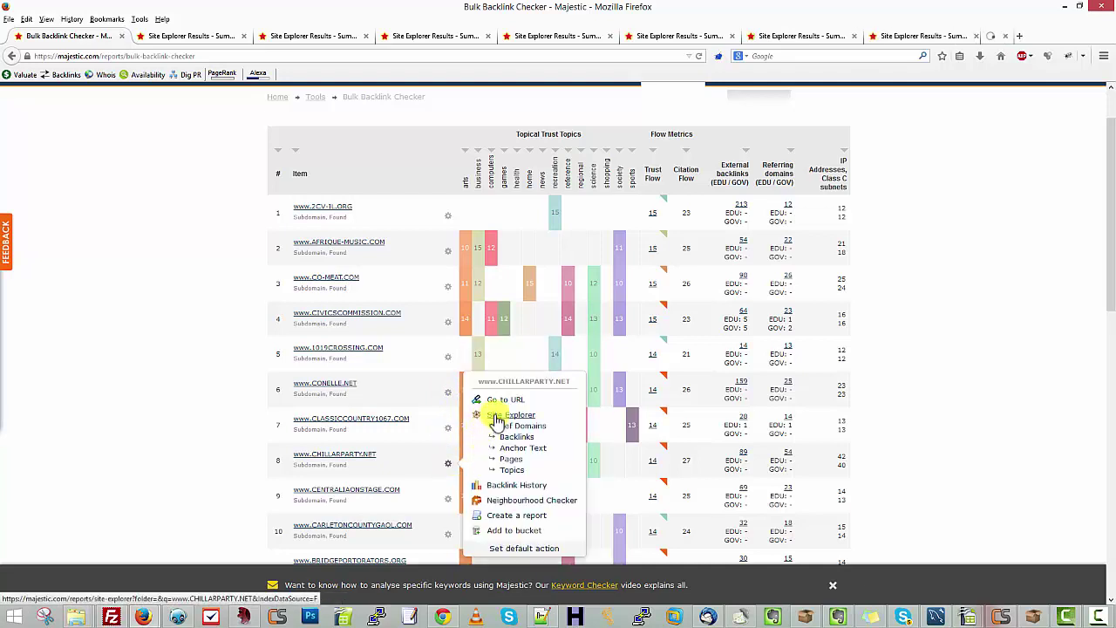
click(448, 499)
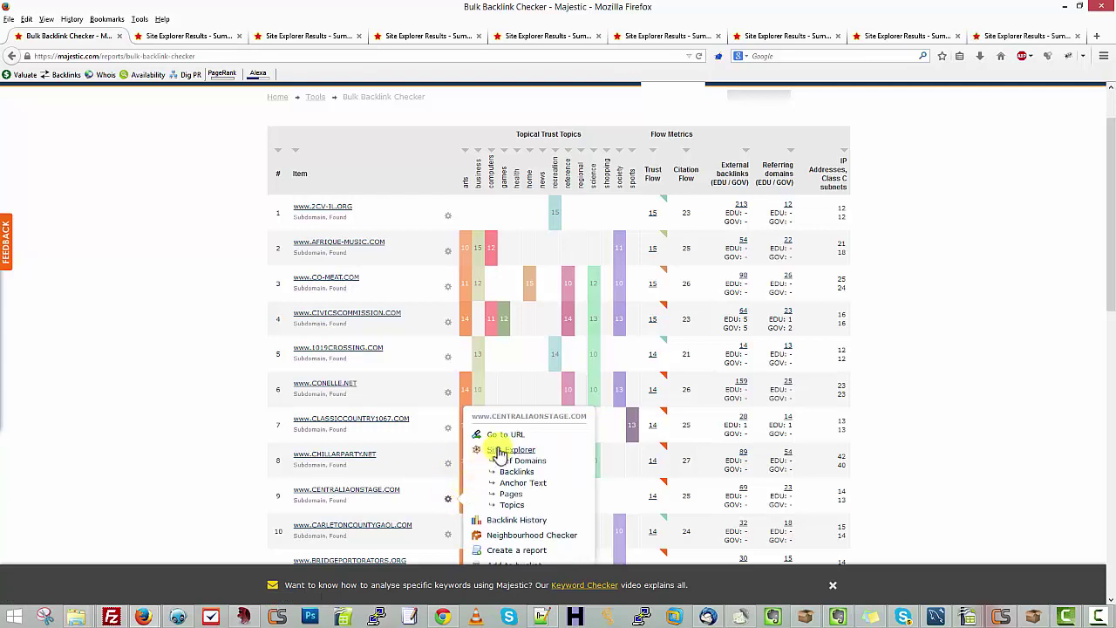
click(447, 534)
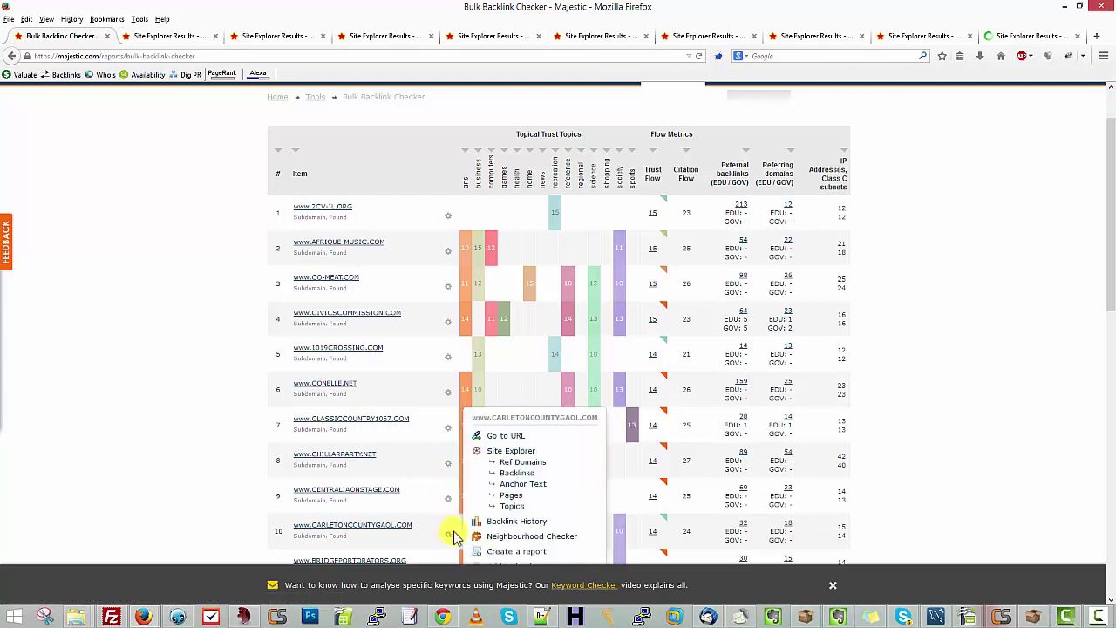
middle_click(513, 462)
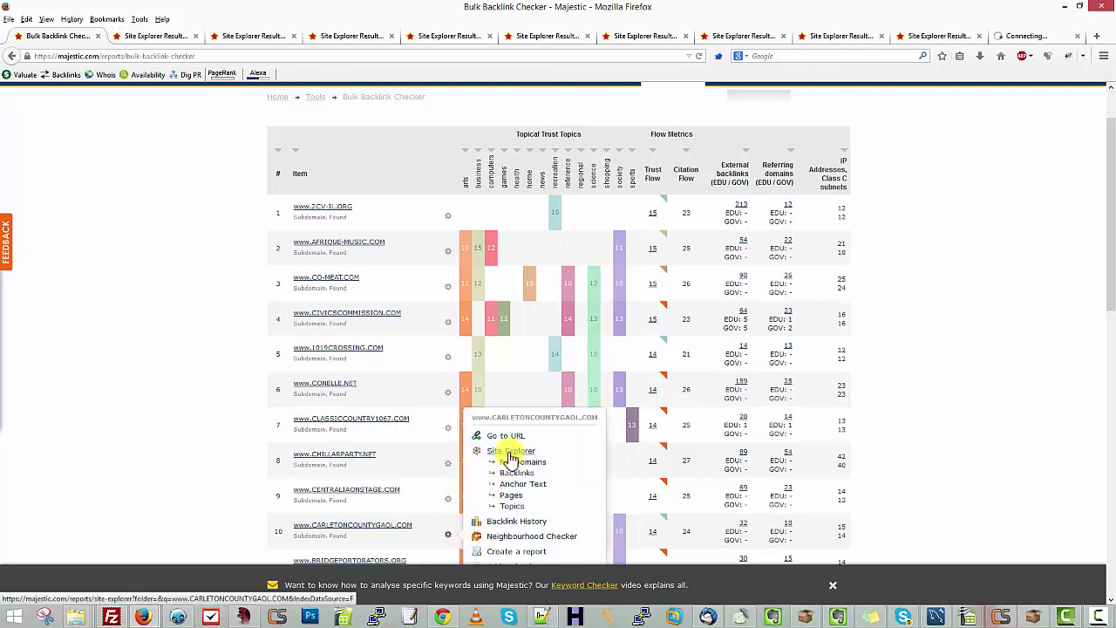
click(843, 381)
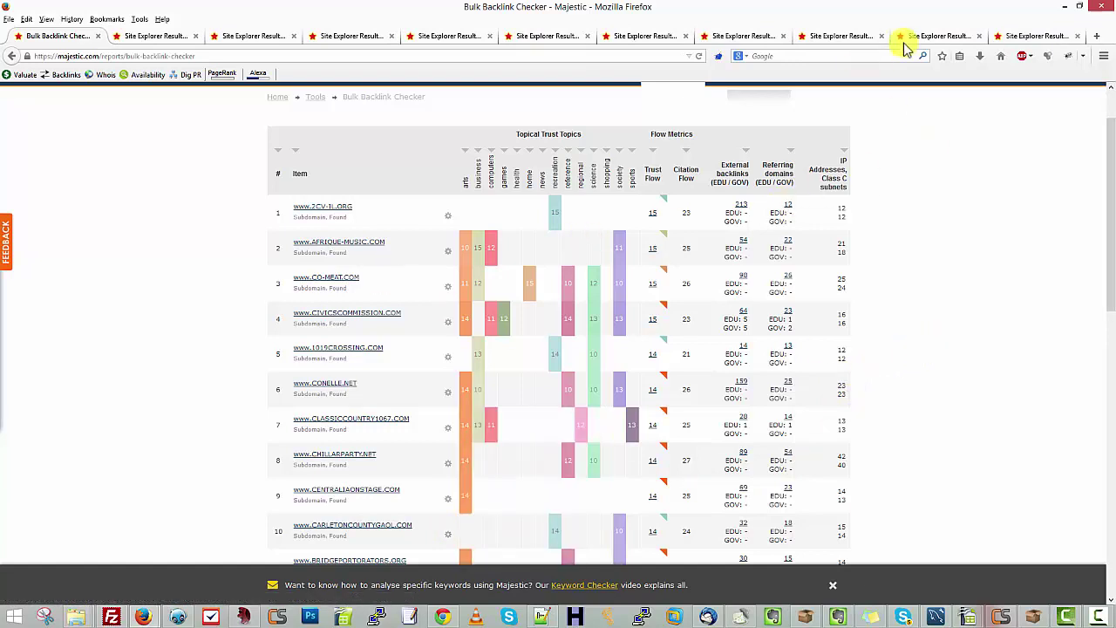
click(1019, 38)
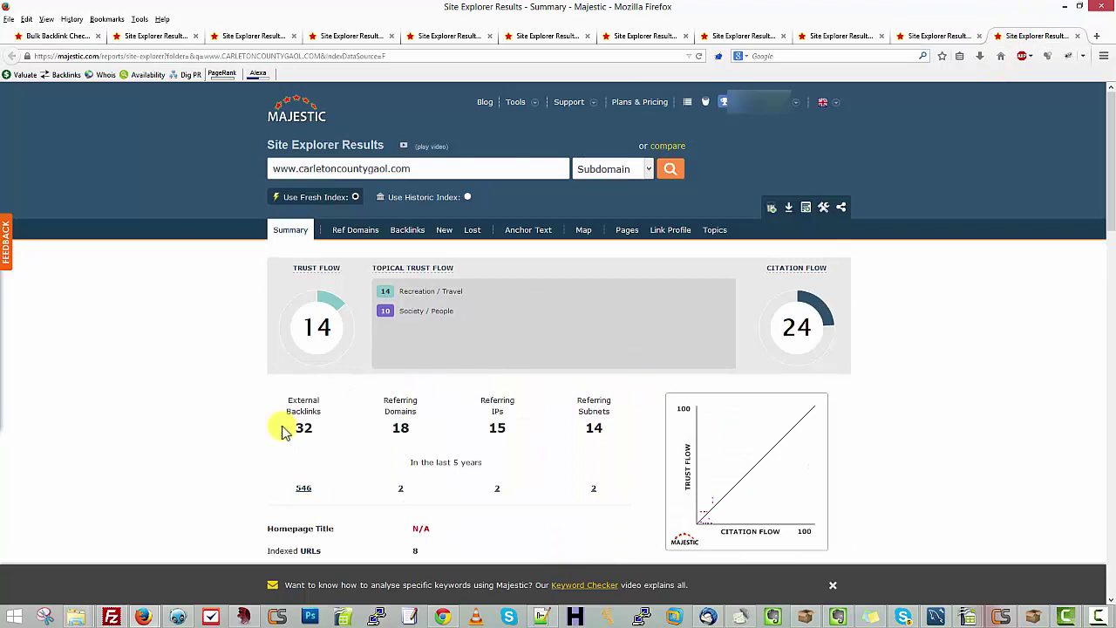
scroll(293, 371, down, 1)
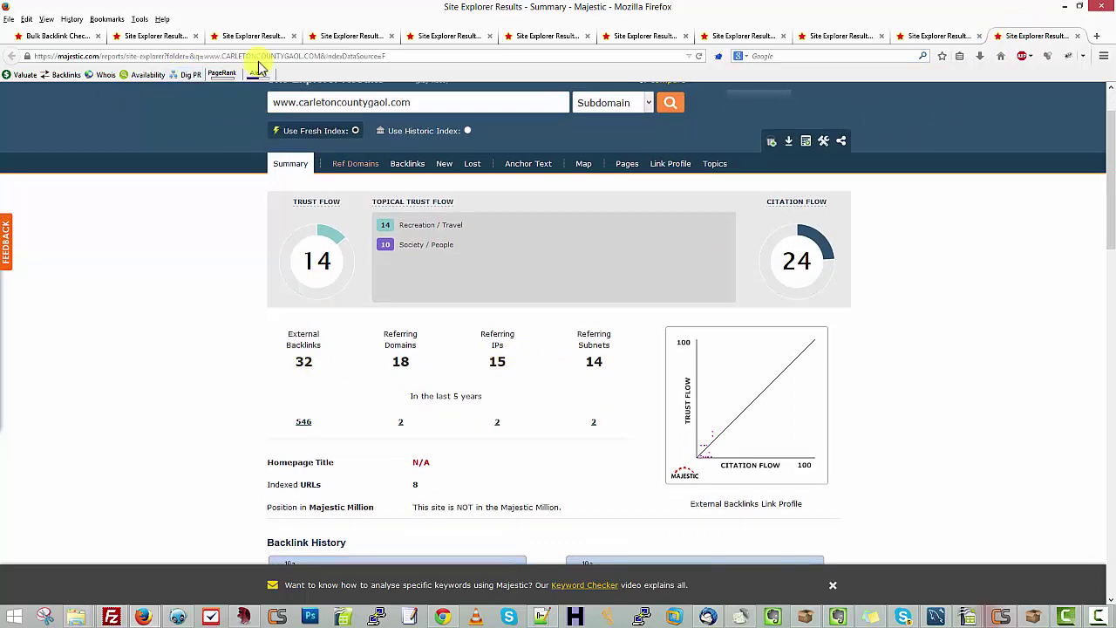
click(76, 35)
scroll(401, 453, down, 1)
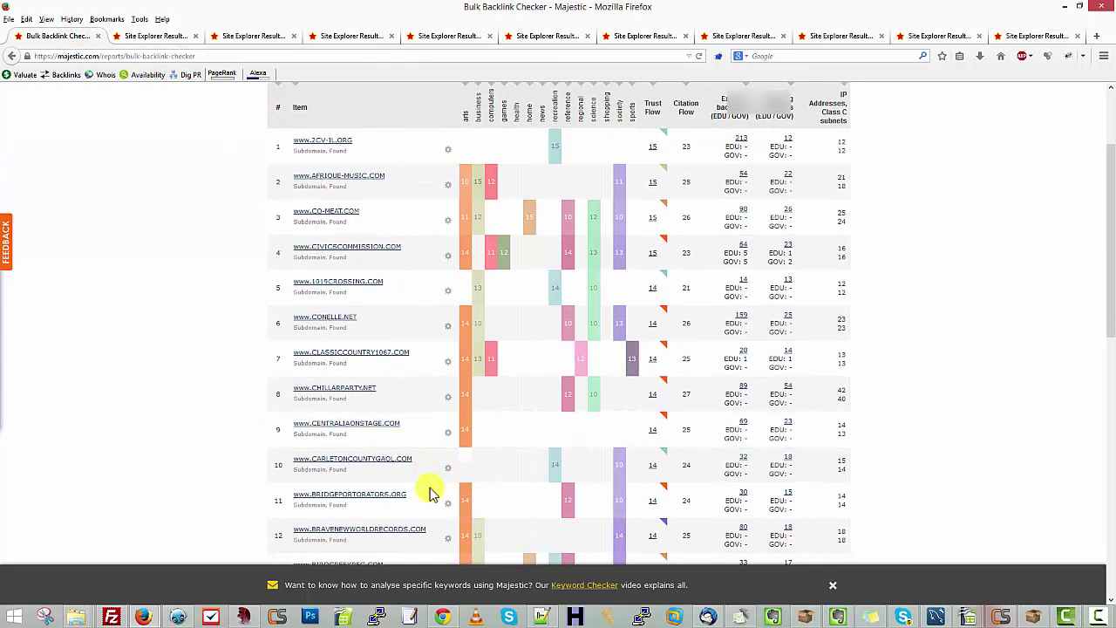
click(1018, 31)
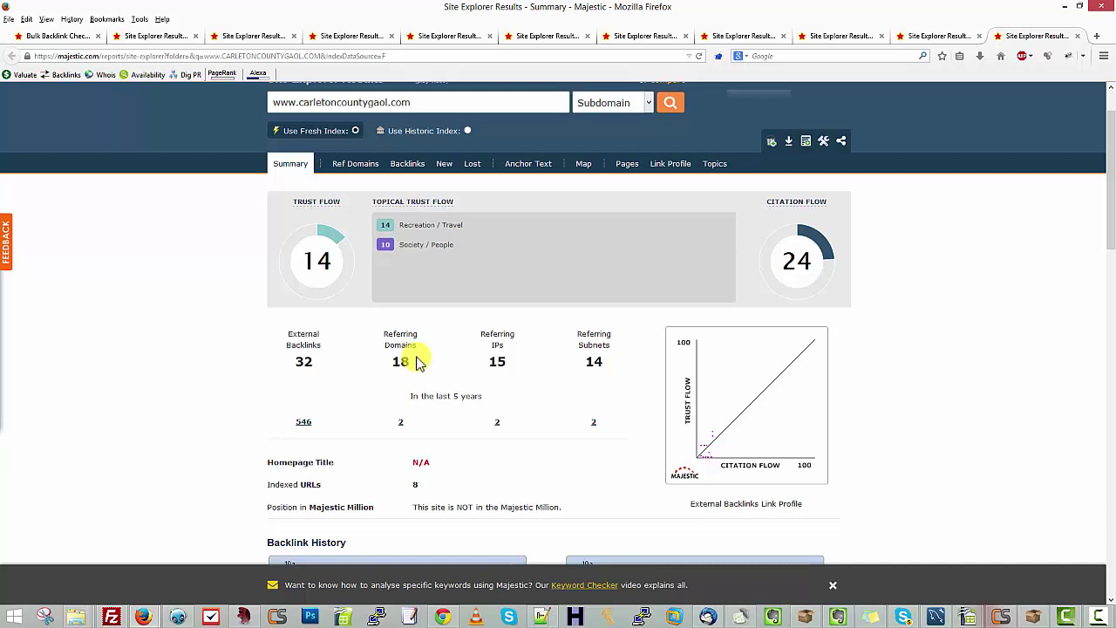
click(592, 363)
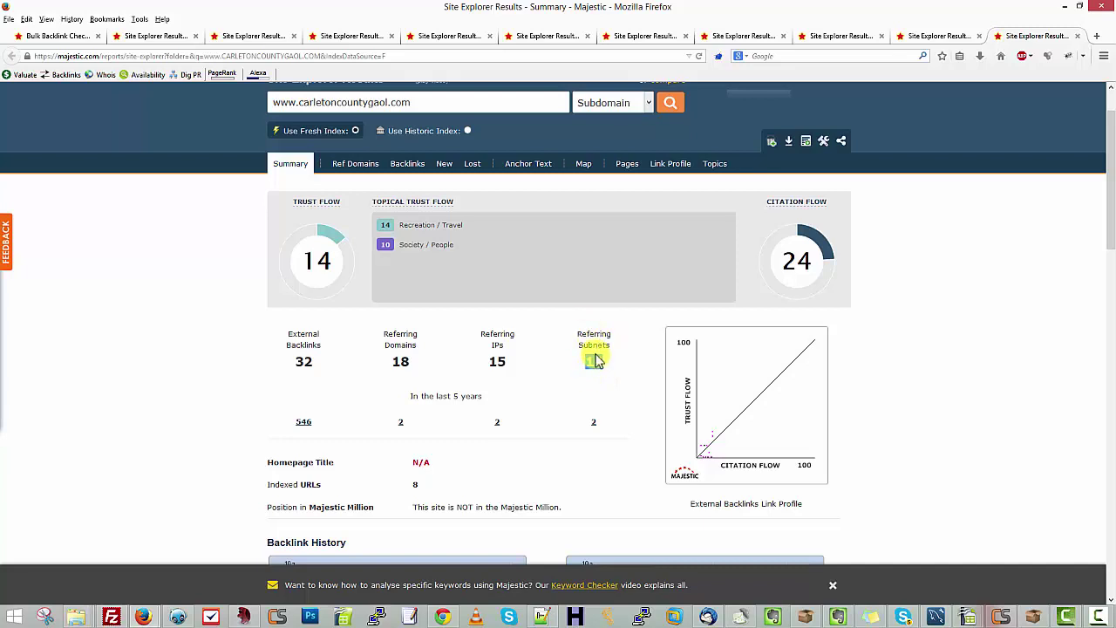
scroll(550, 377, down, 2)
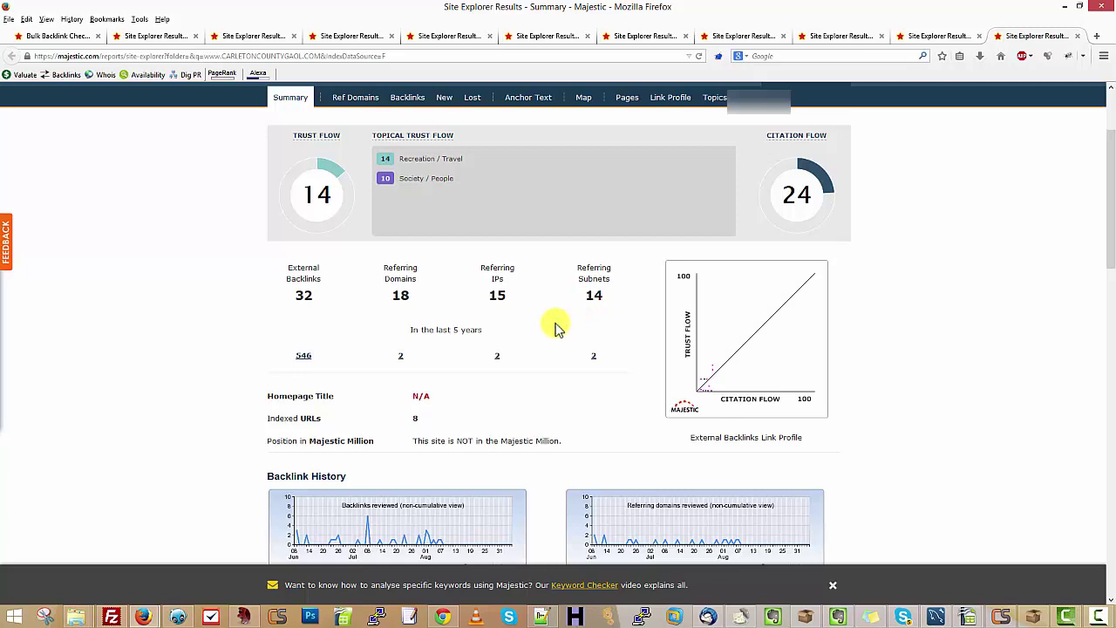
scroll(612, 295, down, 1)
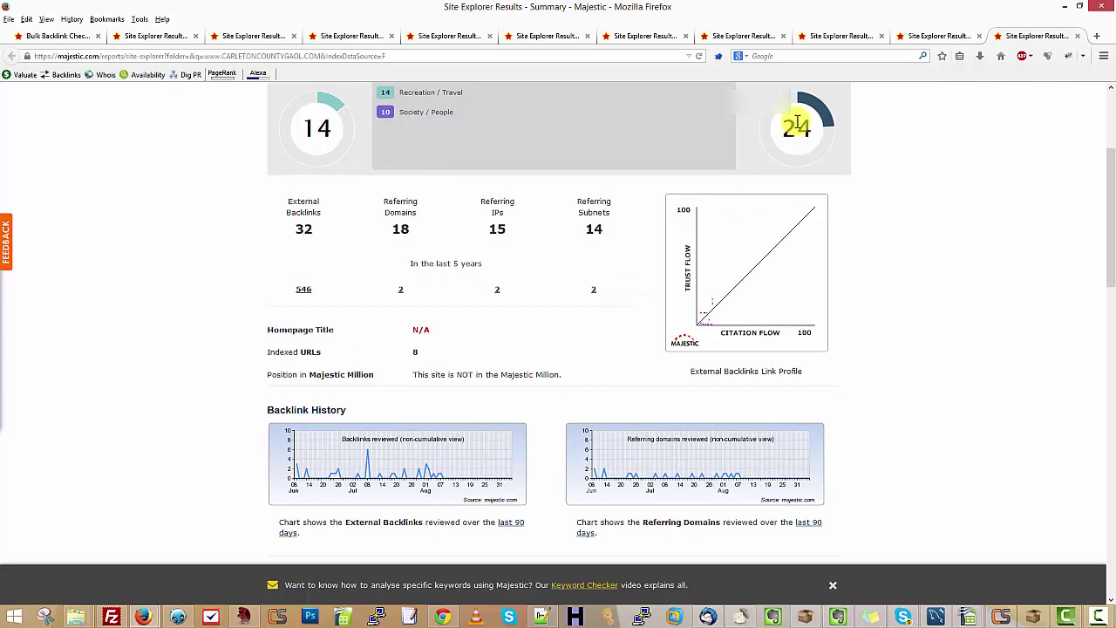
scroll(381, 284, up, 1)
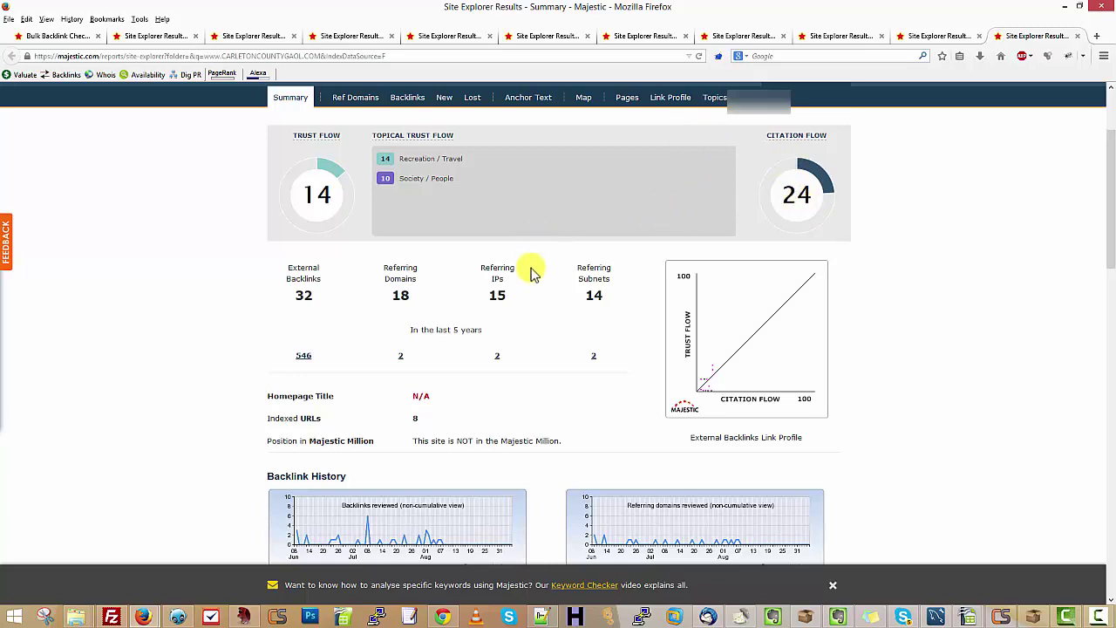
scroll(531, 274, down, 1)
scroll(474, 305, down, 2)
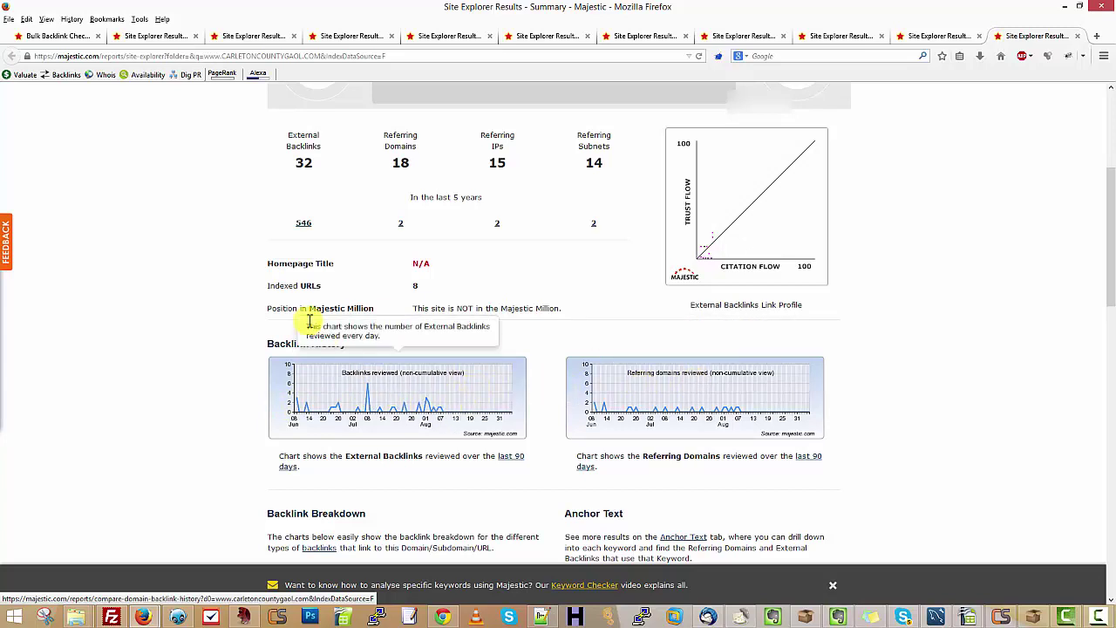
drag(268, 286, 418, 287)
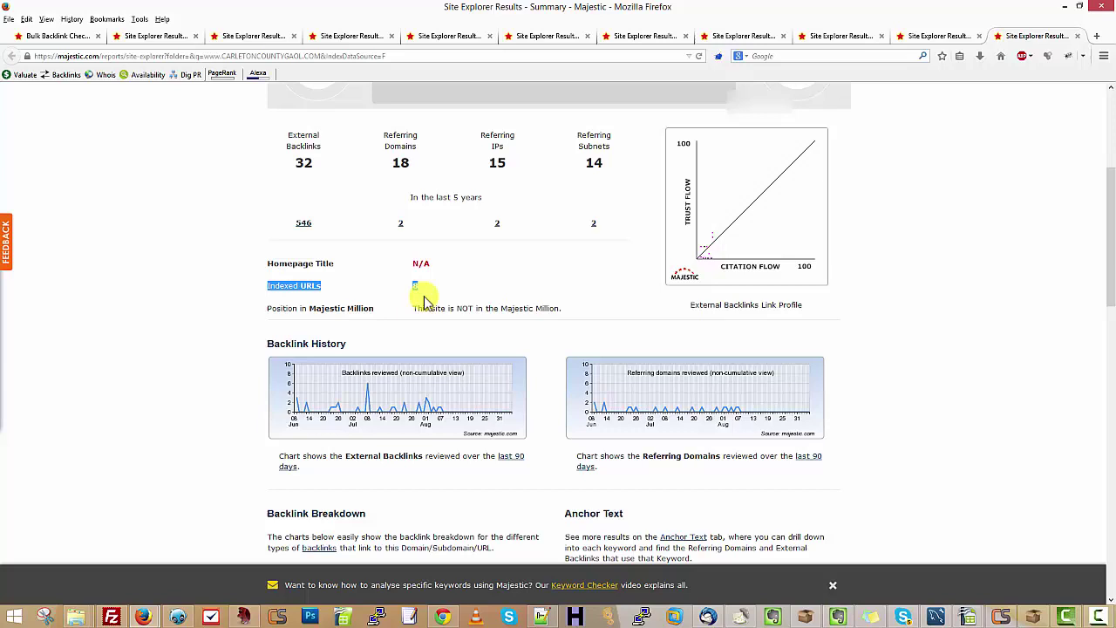
scroll(424, 305, up, 1)
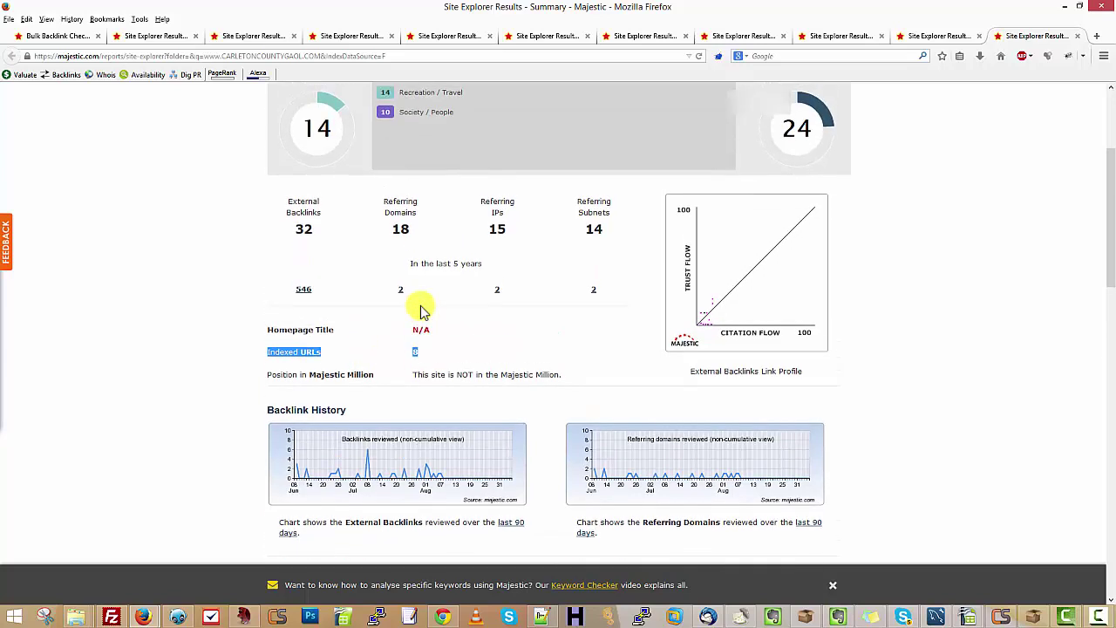
click(310, 353)
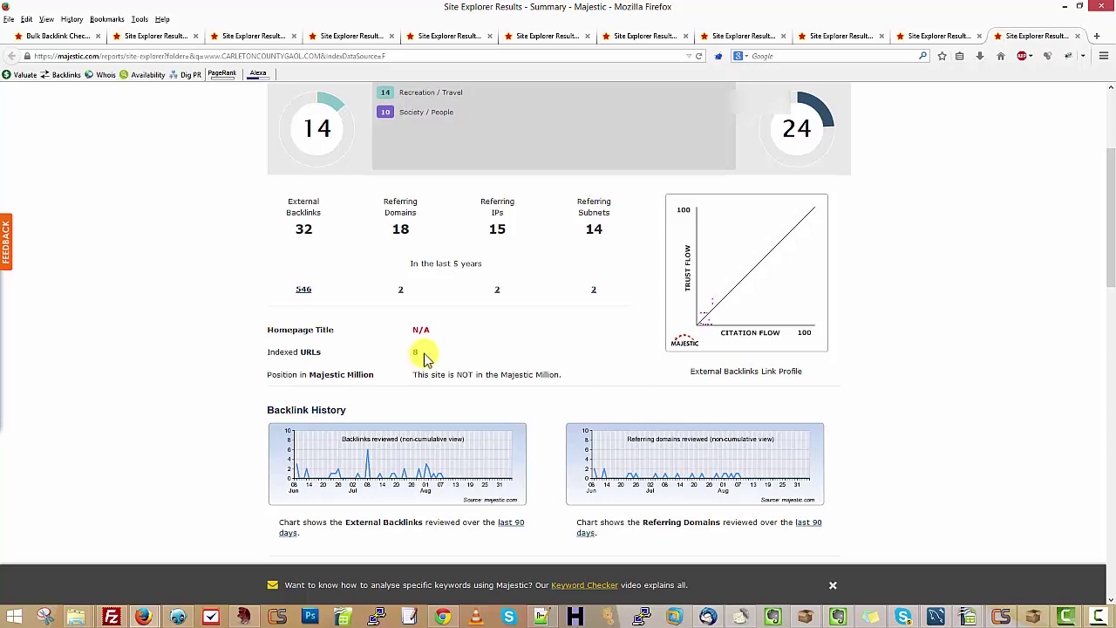
Step: Inspect the Backlink Breakdown charts for text links, follow versus nofollow, and deleted versus live links
scroll(388, 352, down, 4)
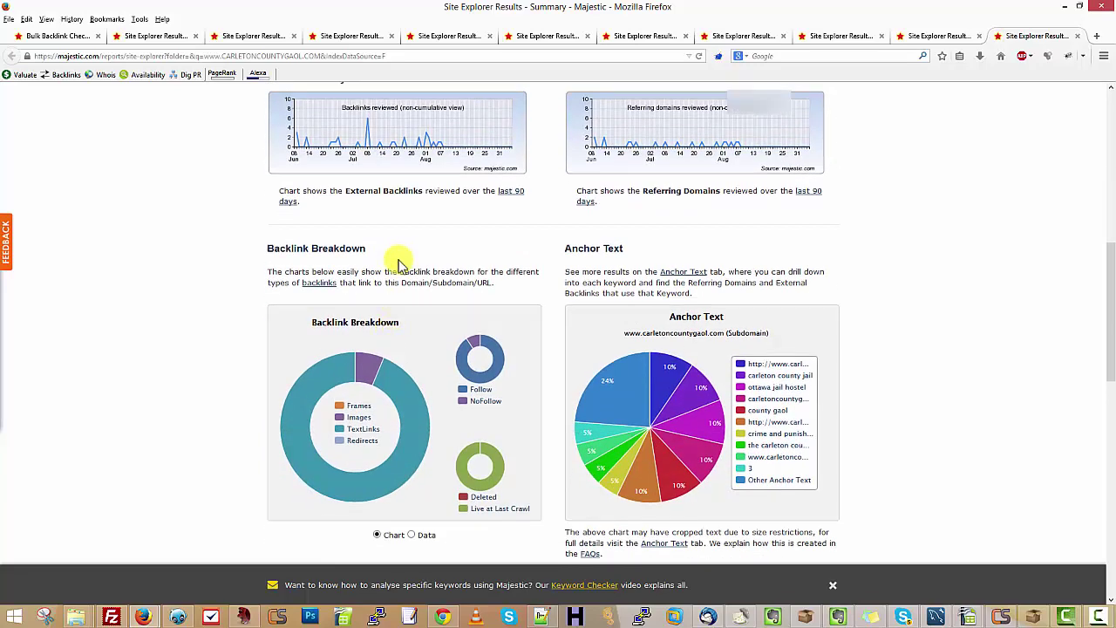
scroll(397, 260, down, 1)
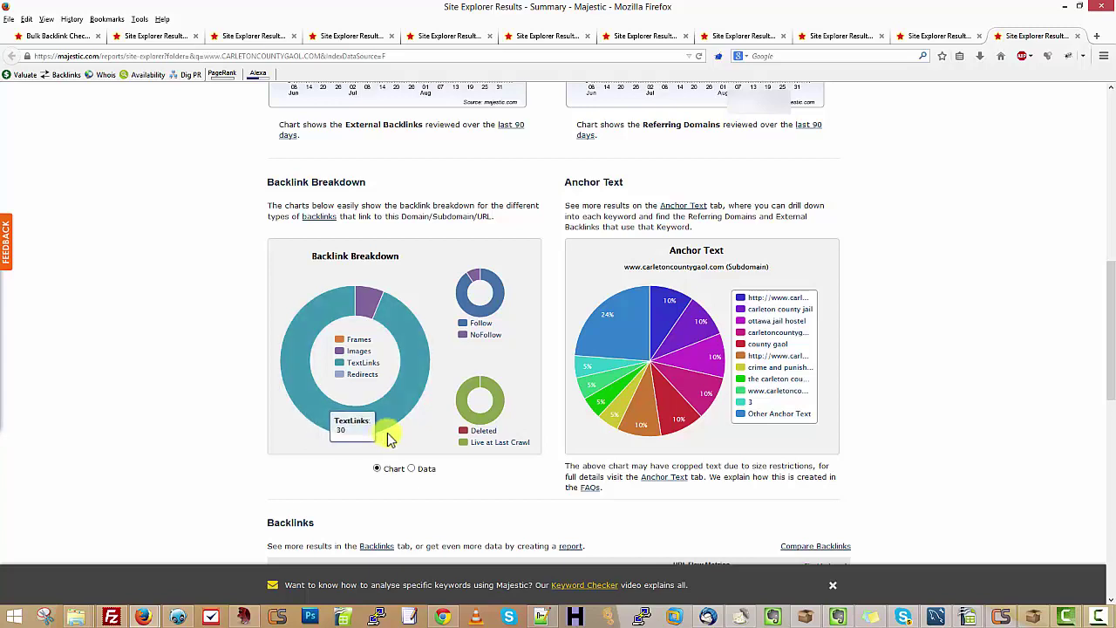
mouse_move(475, 401)
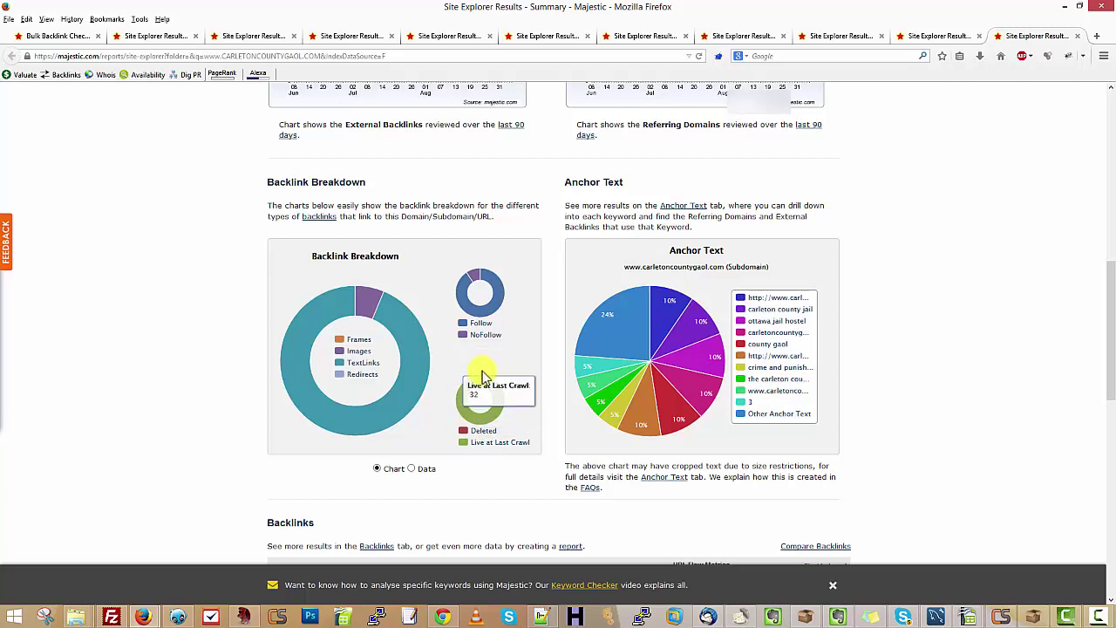
mouse_move(467, 293)
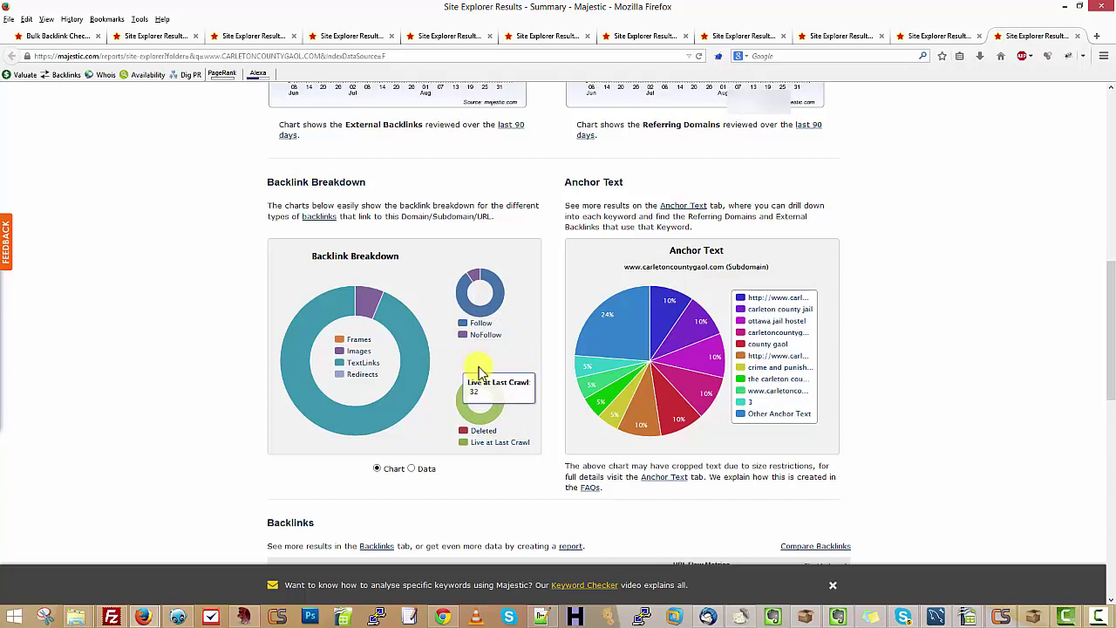
Step: Inspect the Anchor Text chart's slices and legend to read each anchor phrase and its percentage
mouse_move(582, 417)
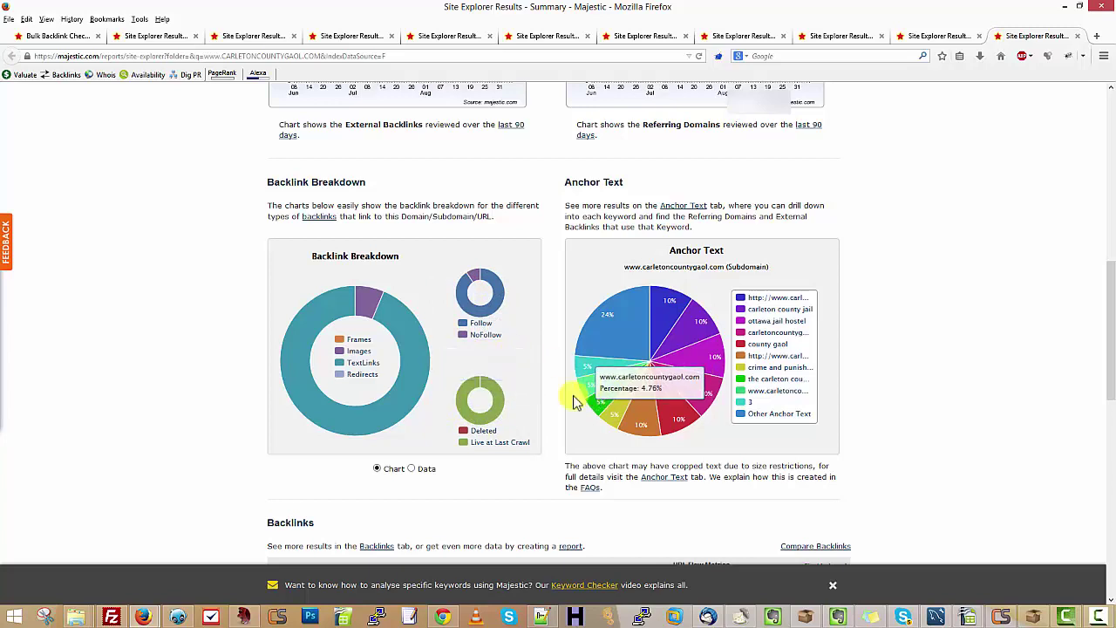
mouse_move(624, 296)
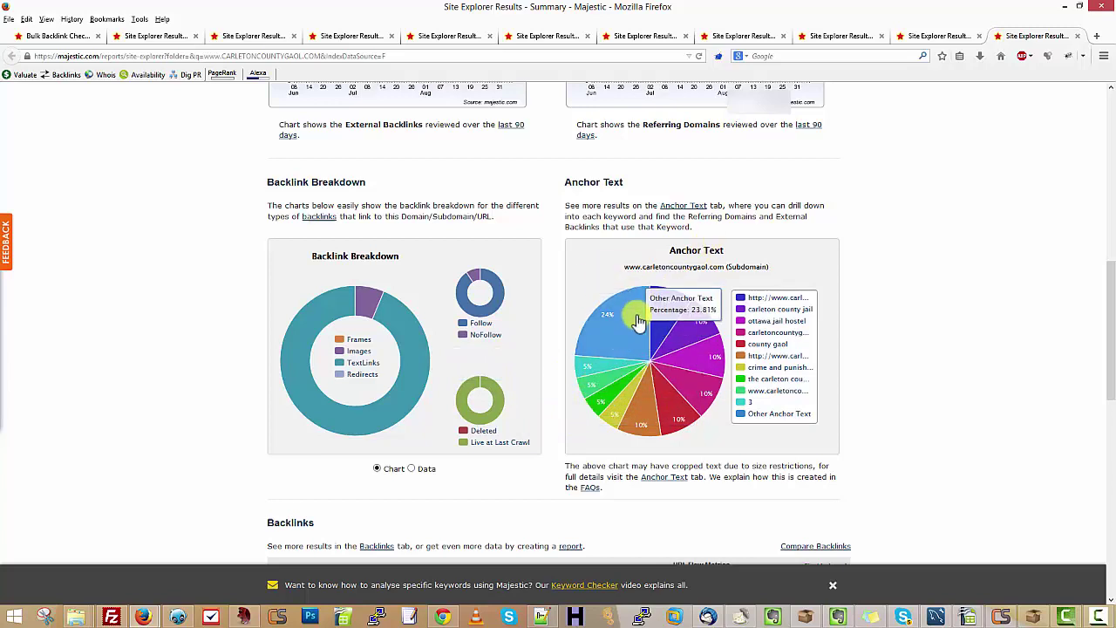
mouse_move(615, 372)
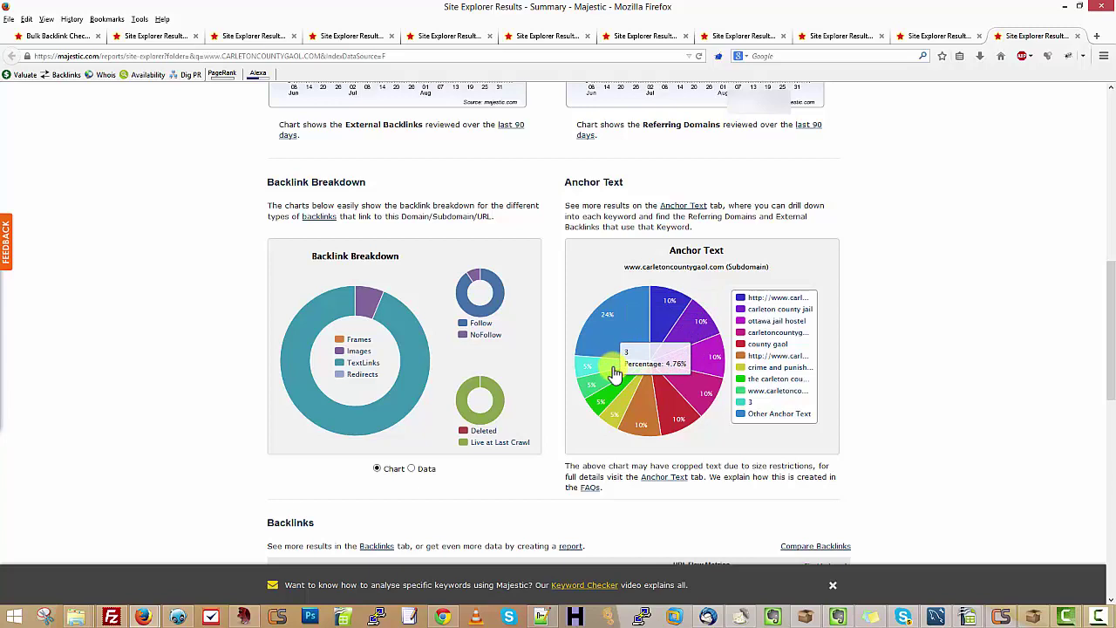
mouse_move(612, 338)
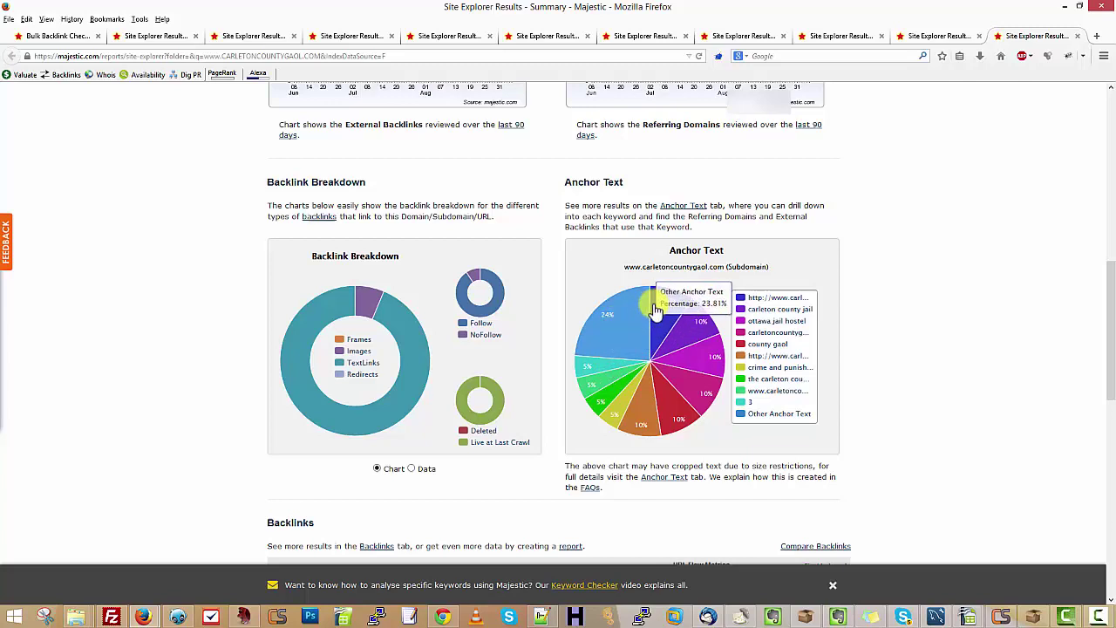
mouse_move(695, 322)
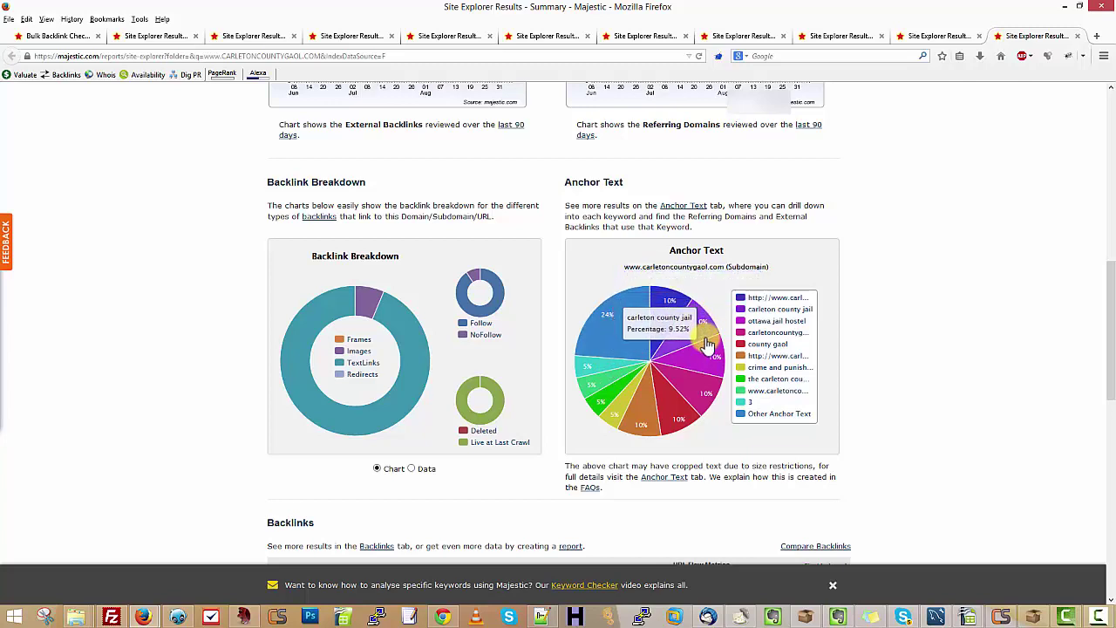
mouse_move(700, 393)
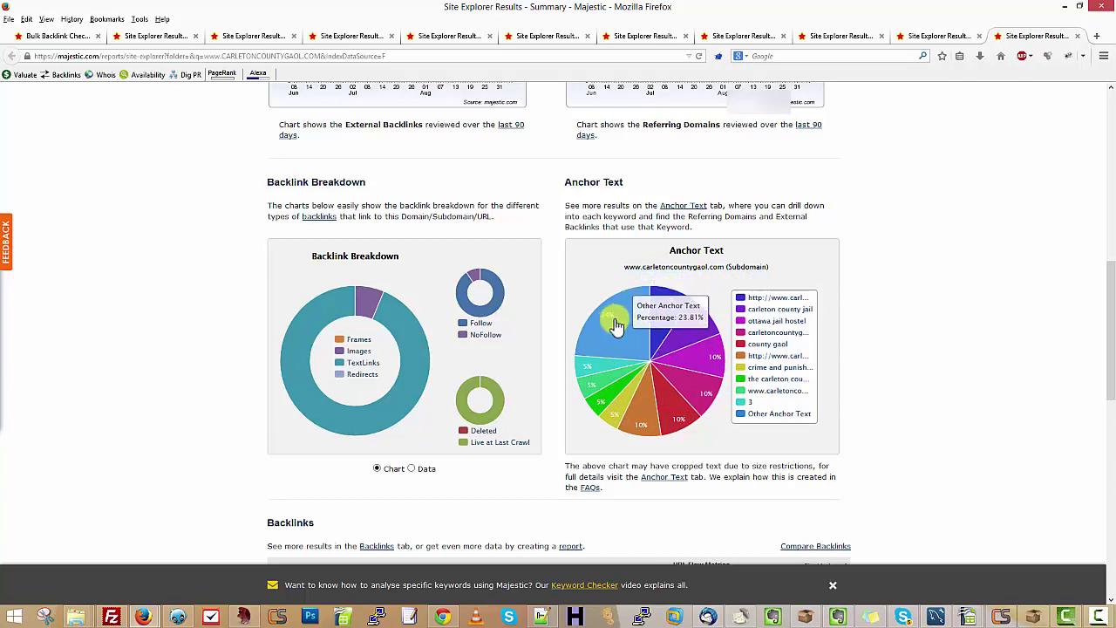
mouse_move(778, 321)
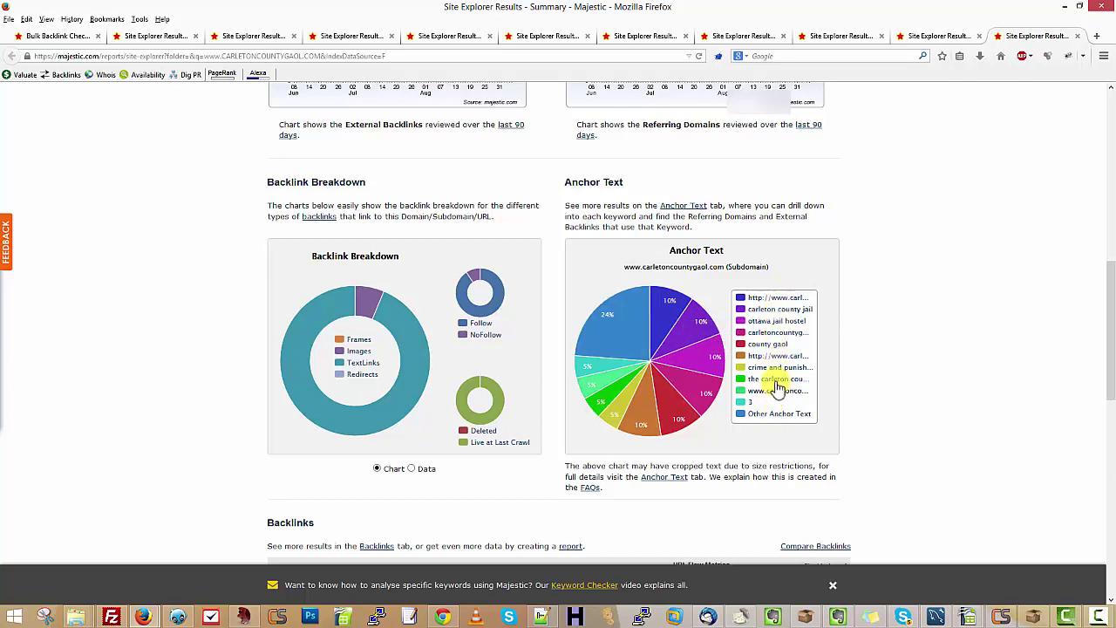
Step: Recheck the domain's Trust Flow, referring metrics and backlink history alongside its breakdown and anchor text charts
scroll(929, 322, up, 3)
scroll(611, 392, up, 3)
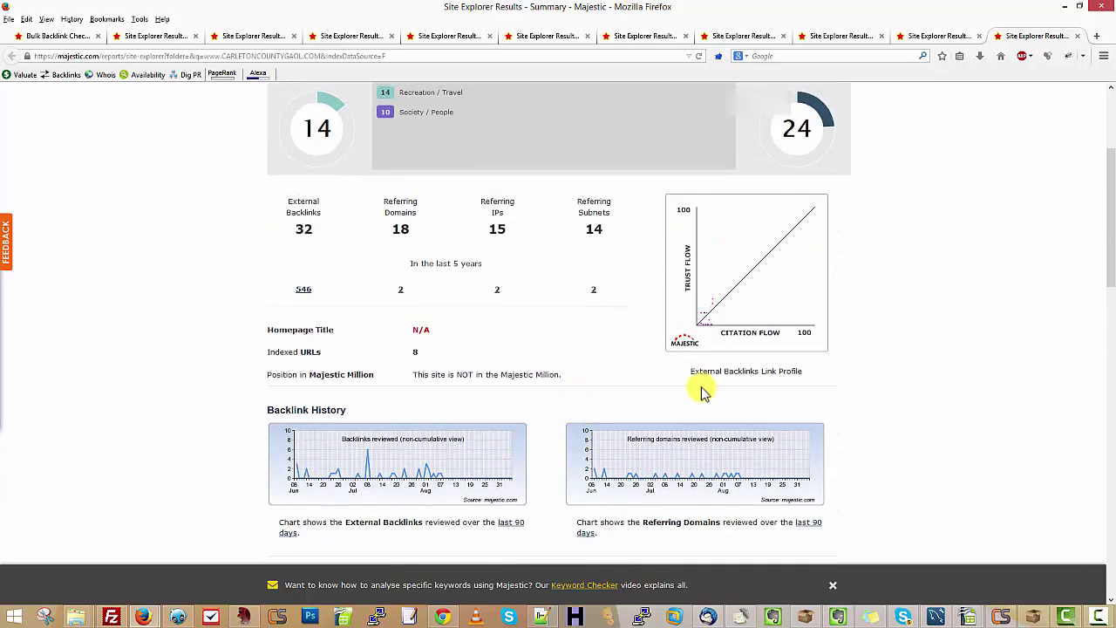
scroll(446, 455, up, 2)
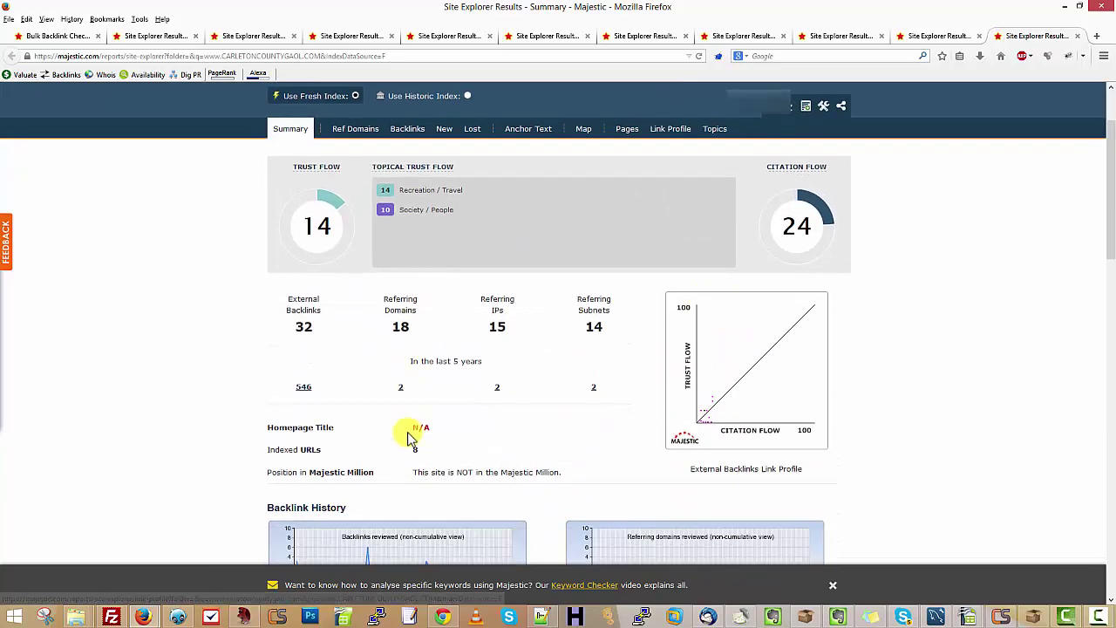
scroll(436, 428, down, 4)
scroll(492, 391, down, 1)
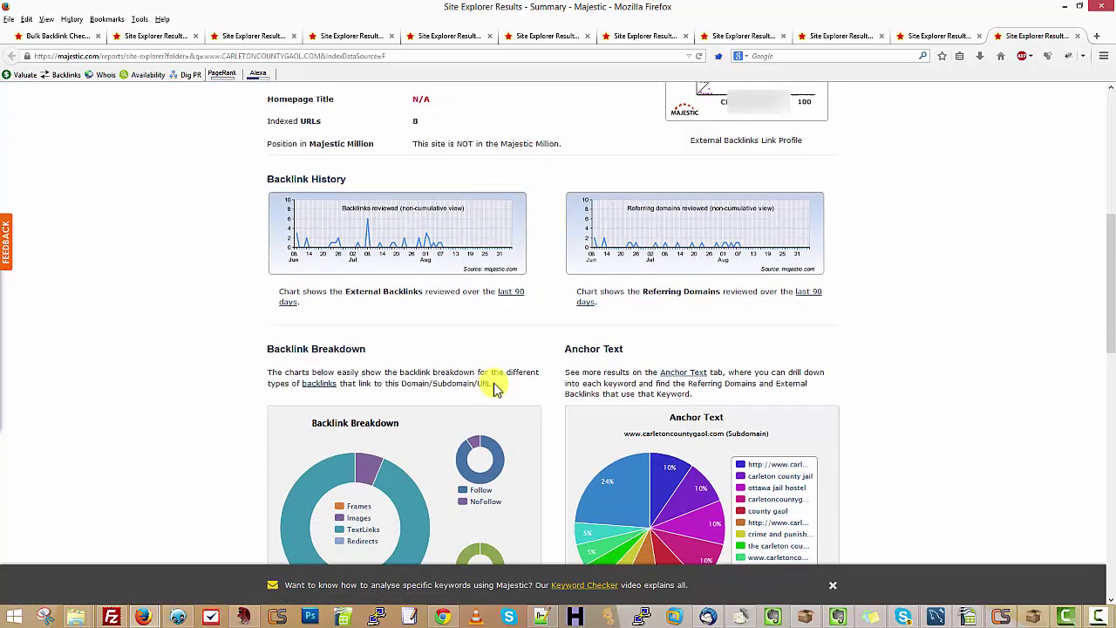
scroll(549, 287, down, 2)
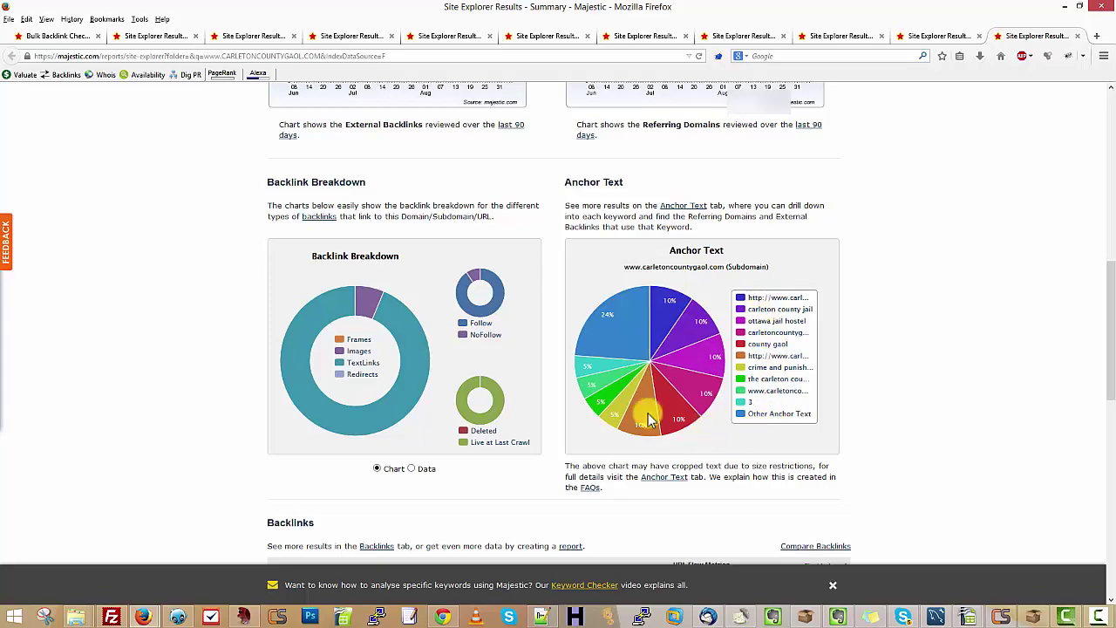
scroll(572, 414, up, 5)
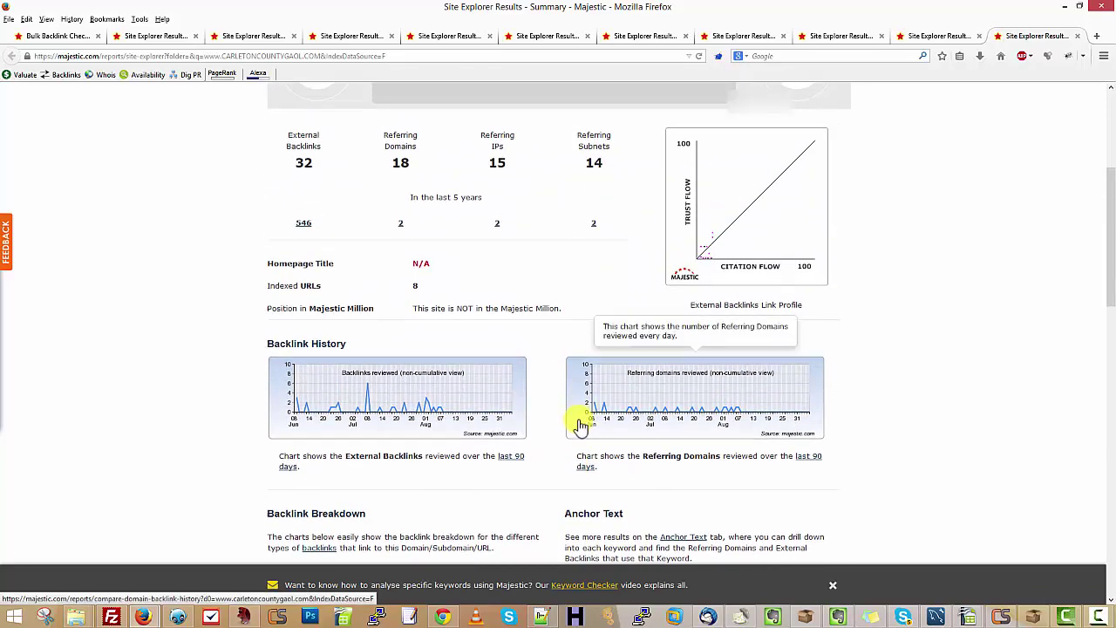
scroll(550, 431, down, 5)
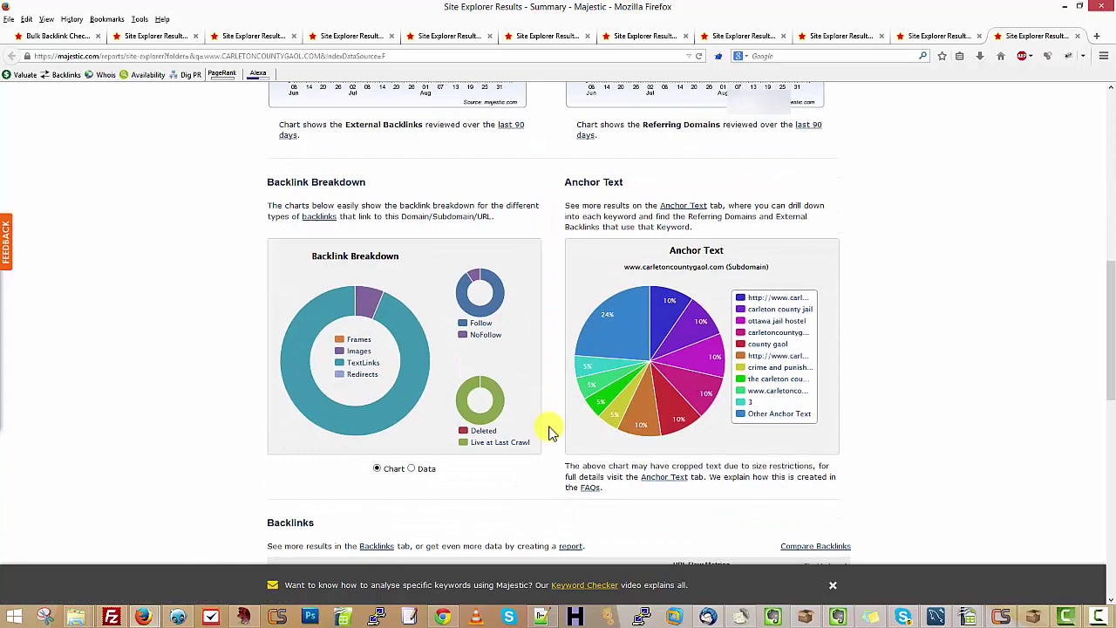
Step: Look over the Backlinks table's source URLs and review the Backlink History and Backlink Breakdown sections again
scroll(549, 432, down, 6)
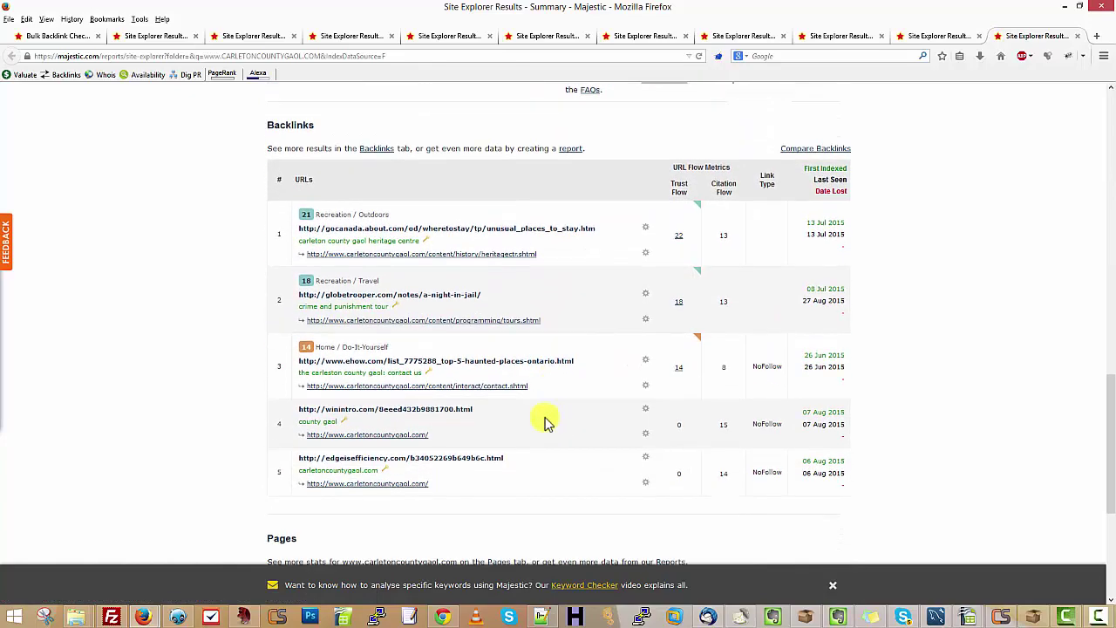
scroll(538, 418, up, 8)
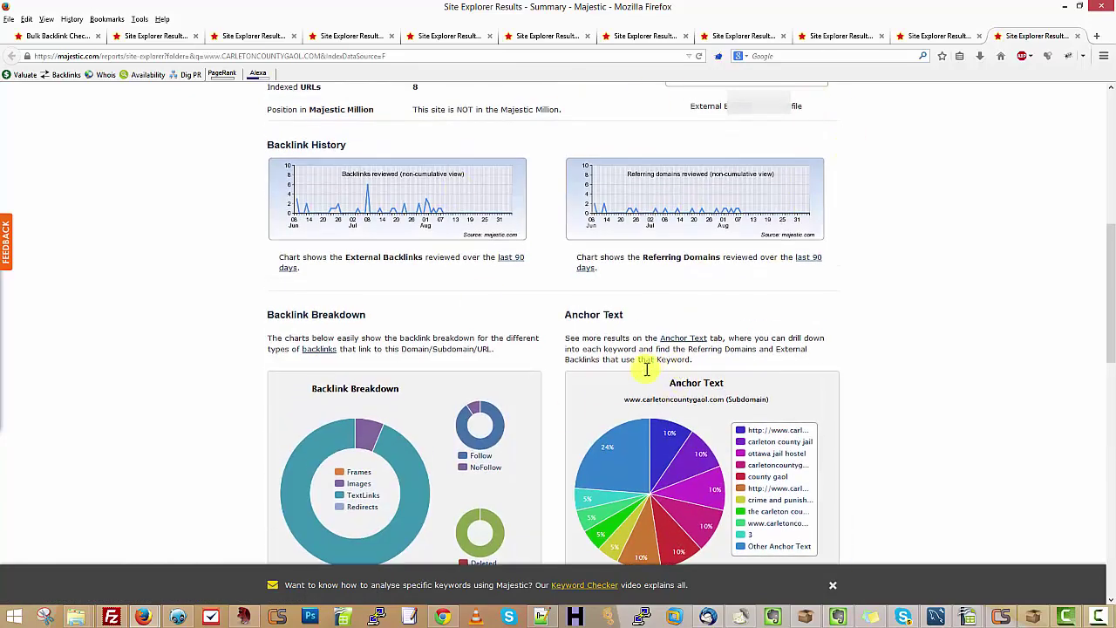
scroll(753, 342, up, 4)
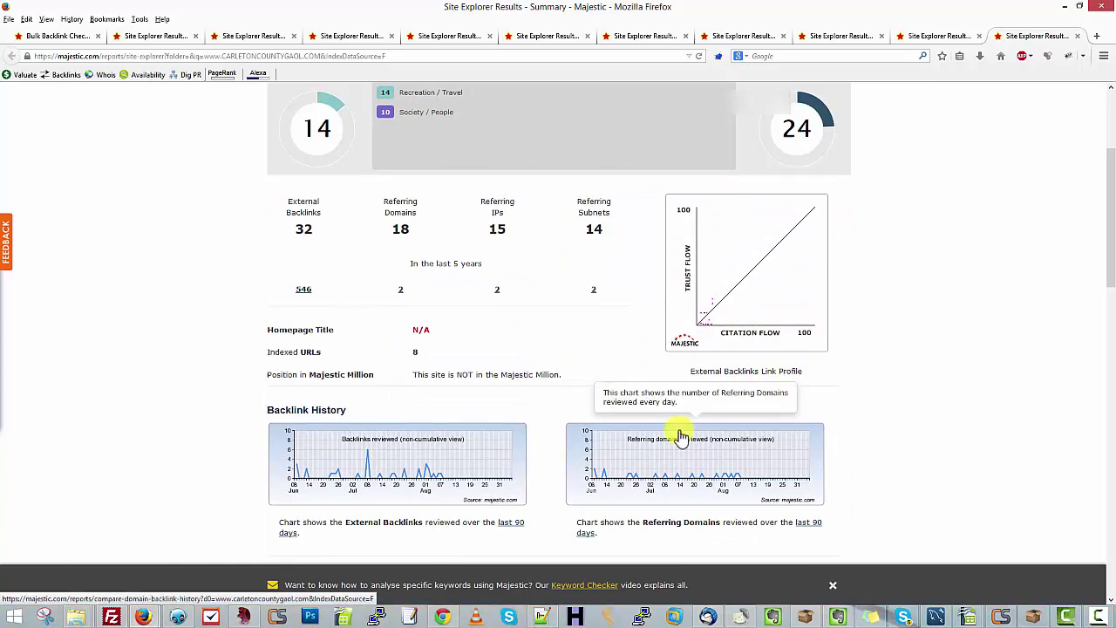
scroll(419, 404, down, 4)
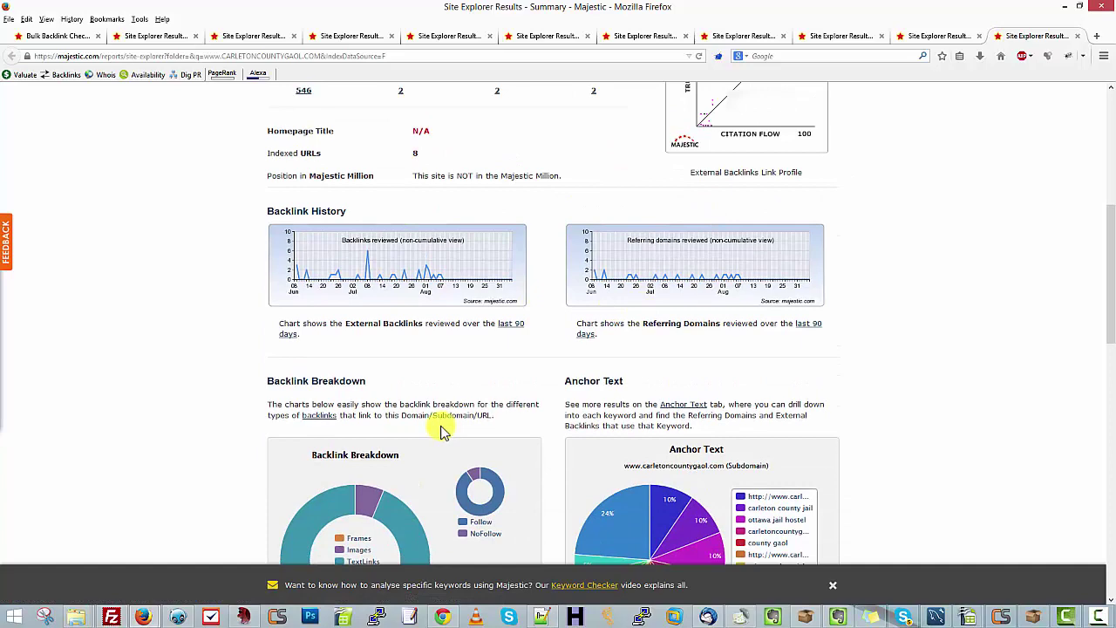
scroll(401, 357, down, 3)
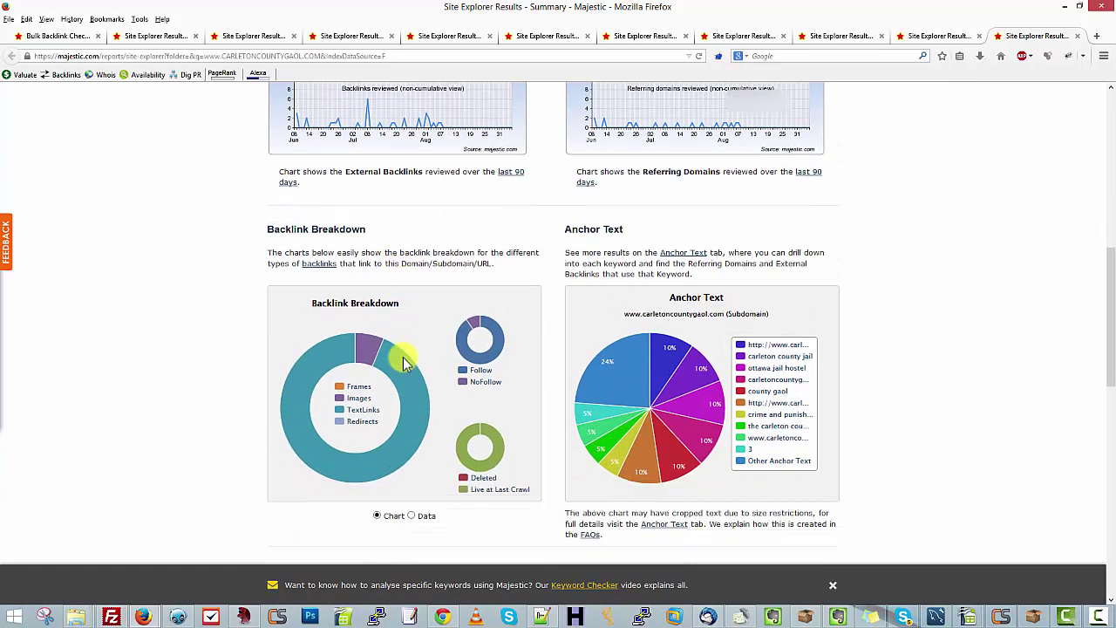
Step: Open the five source pages listed in the Backlinks table for carletoncountygaol.com, each in its own browser tab
scroll(403, 363, down, 1)
scroll(432, 371, down, 1)
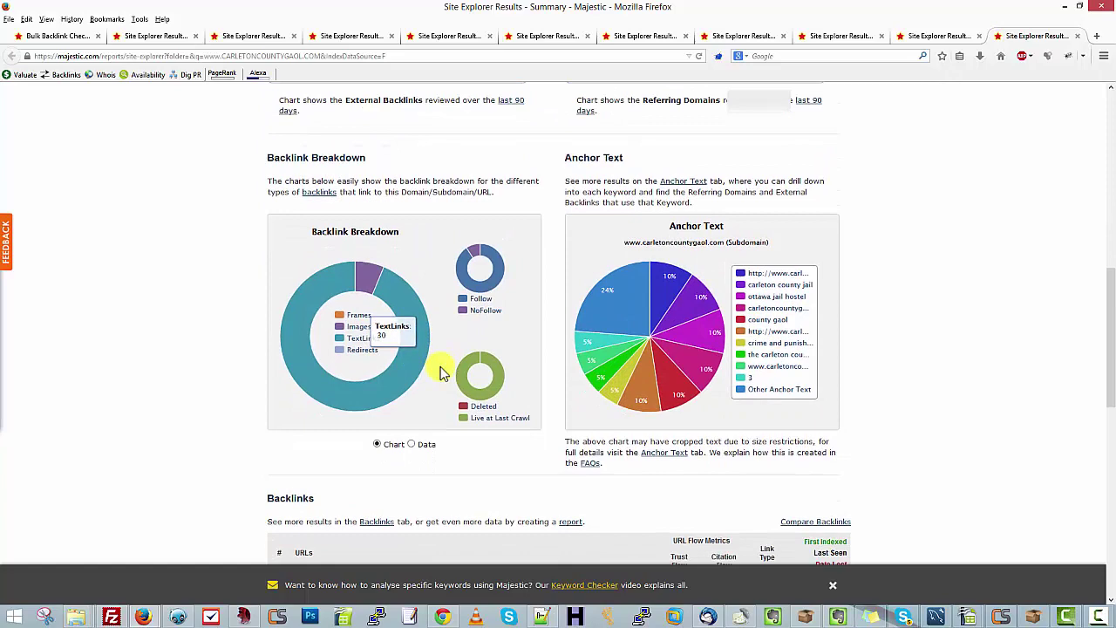
scroll(439, 370, down, 4)
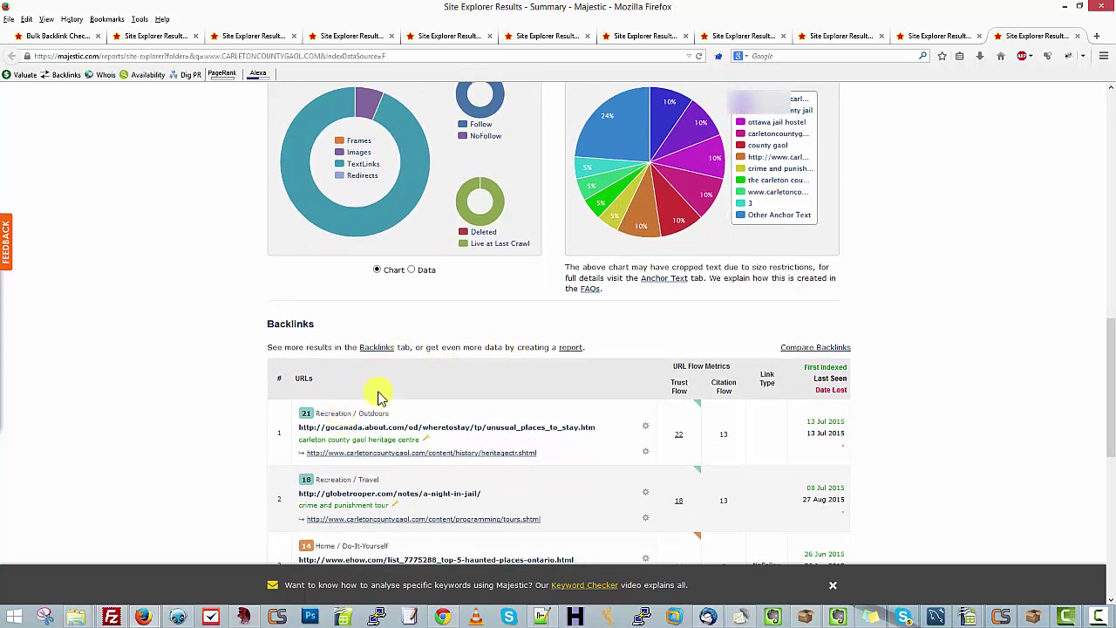
scroll(386, 356, down, 2)
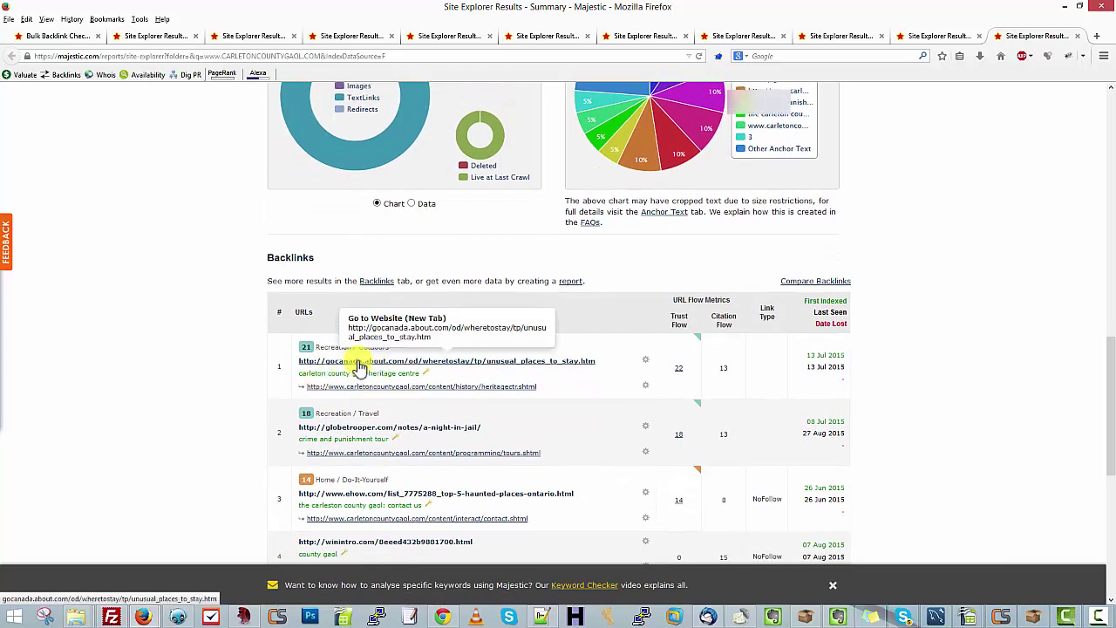
click(363, 366)
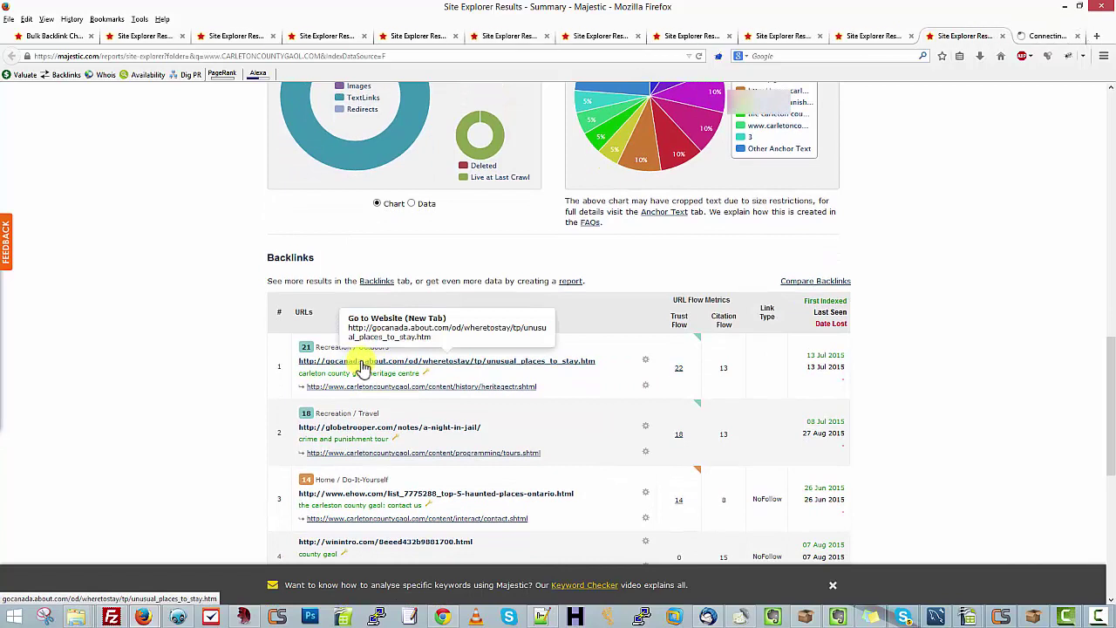
click(379, 434)
scroll(353, 454, down, 2)
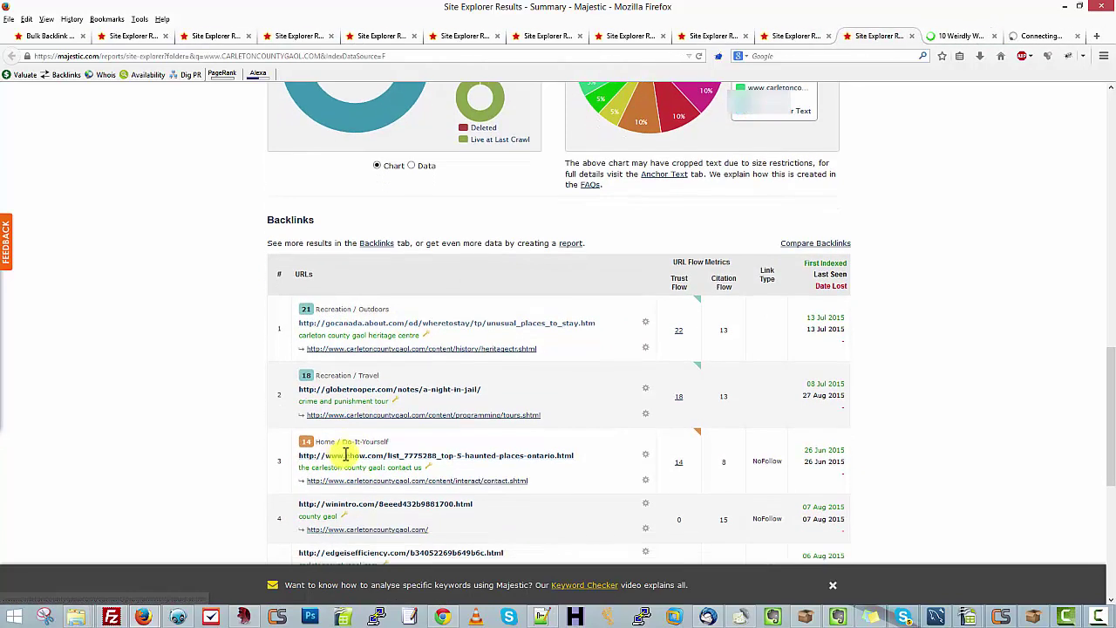
click(358, 433)
scroll(271, 479, down, 2)
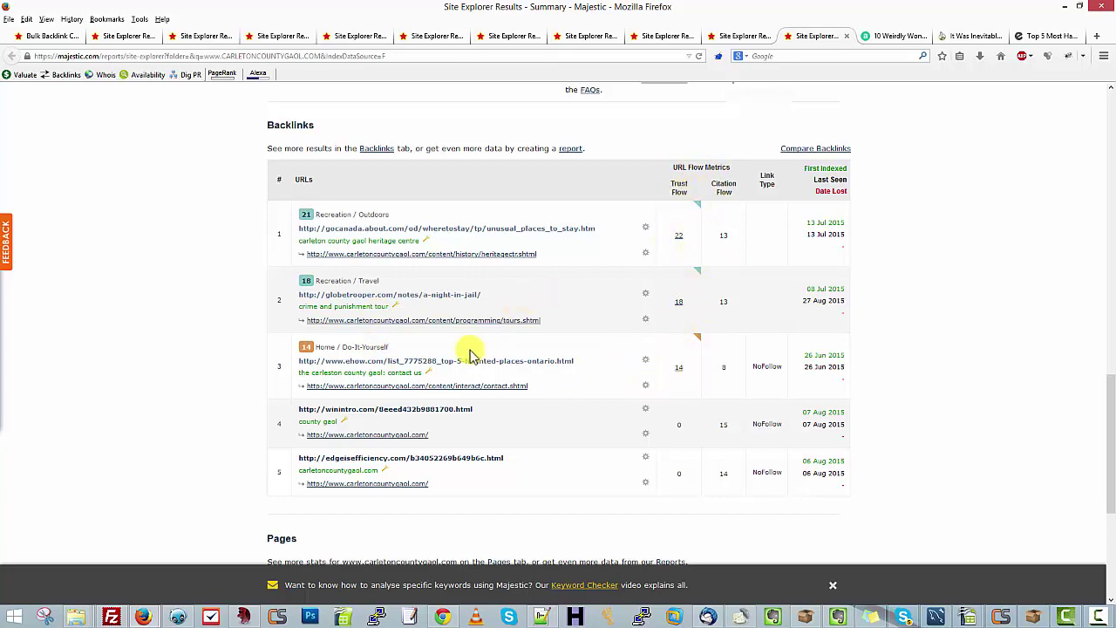
click(431, 412)
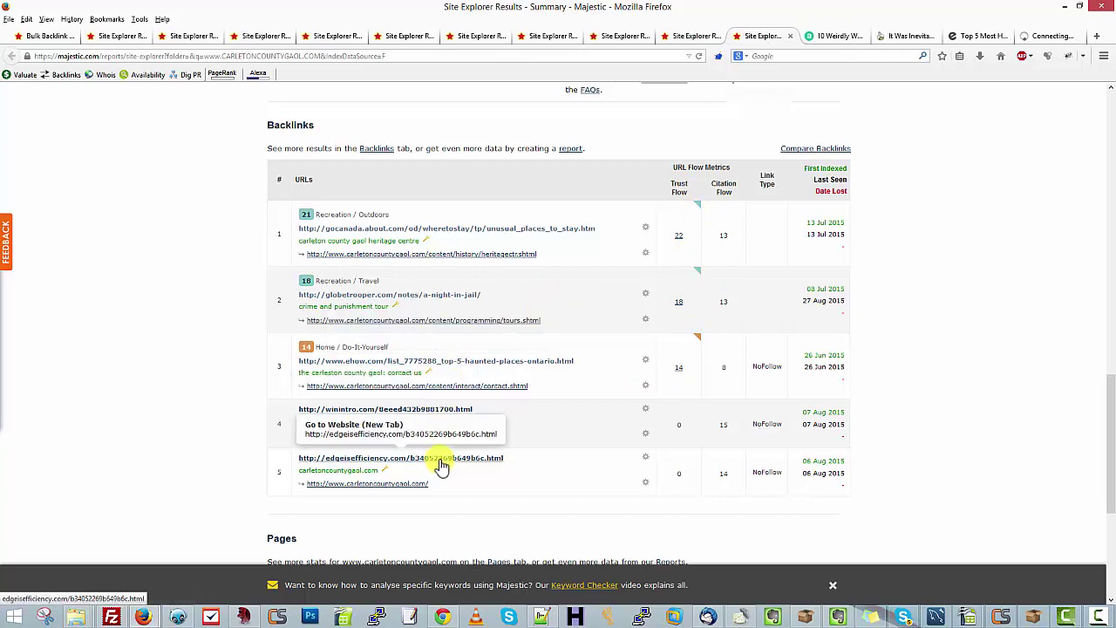
click(441, 461)
scroll(556, 432, down, 3)
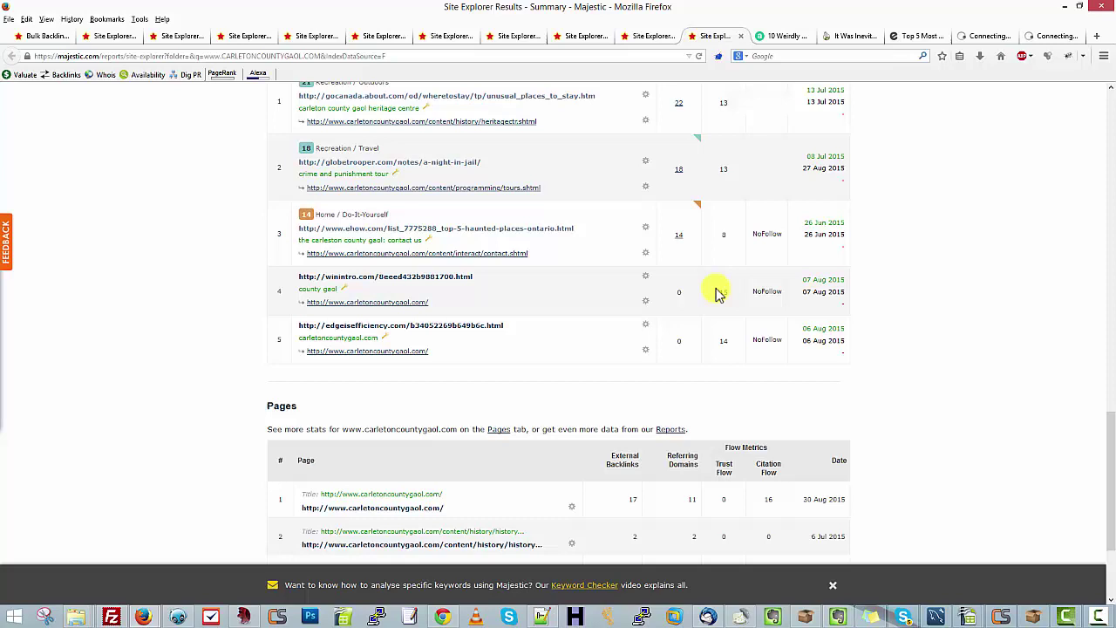
Step: Compare the domain's overall Trust Flow and Citation Flow with the flow metrics of the individual backlinks
scroll(683, 307, up, 3)
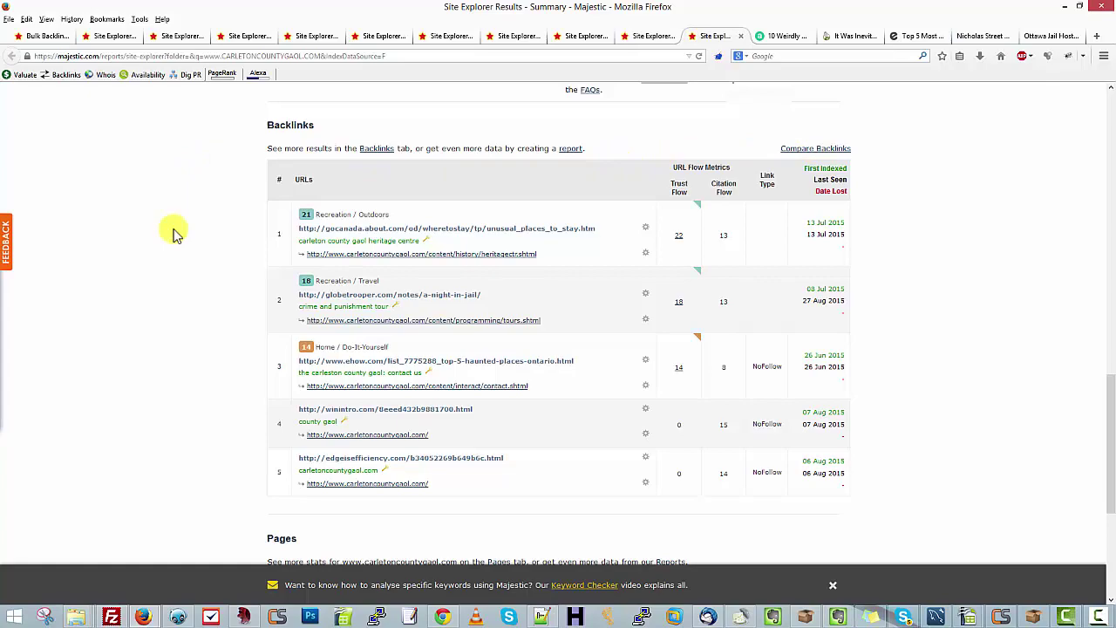
scroll(427, 451, up, 15)
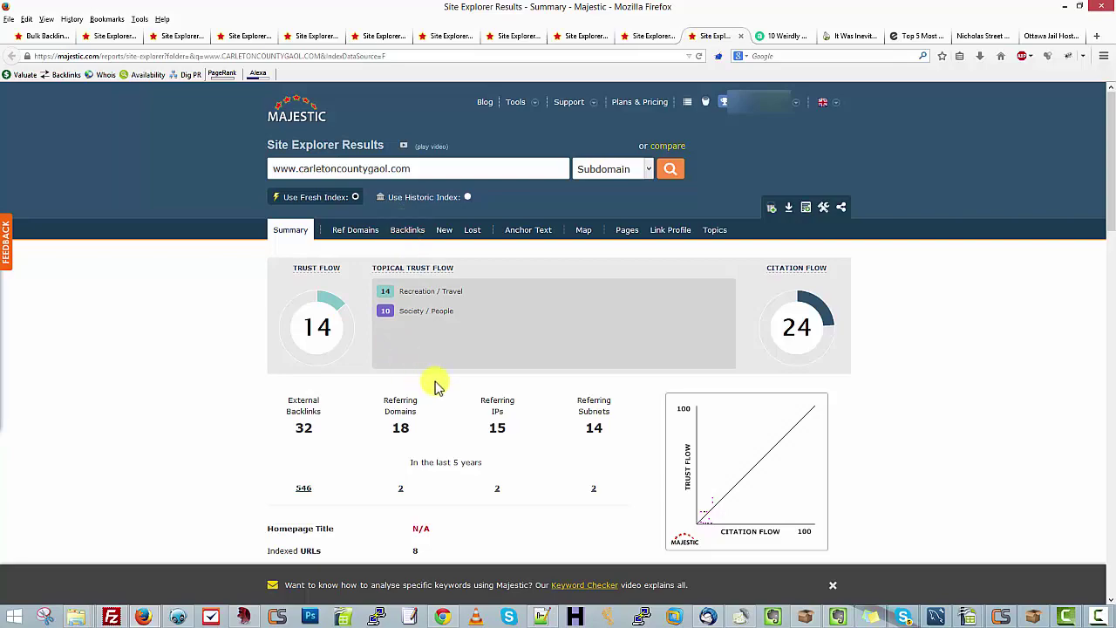
scroll(436, 381, down, 5)
scroll(436, 381, down, 10)
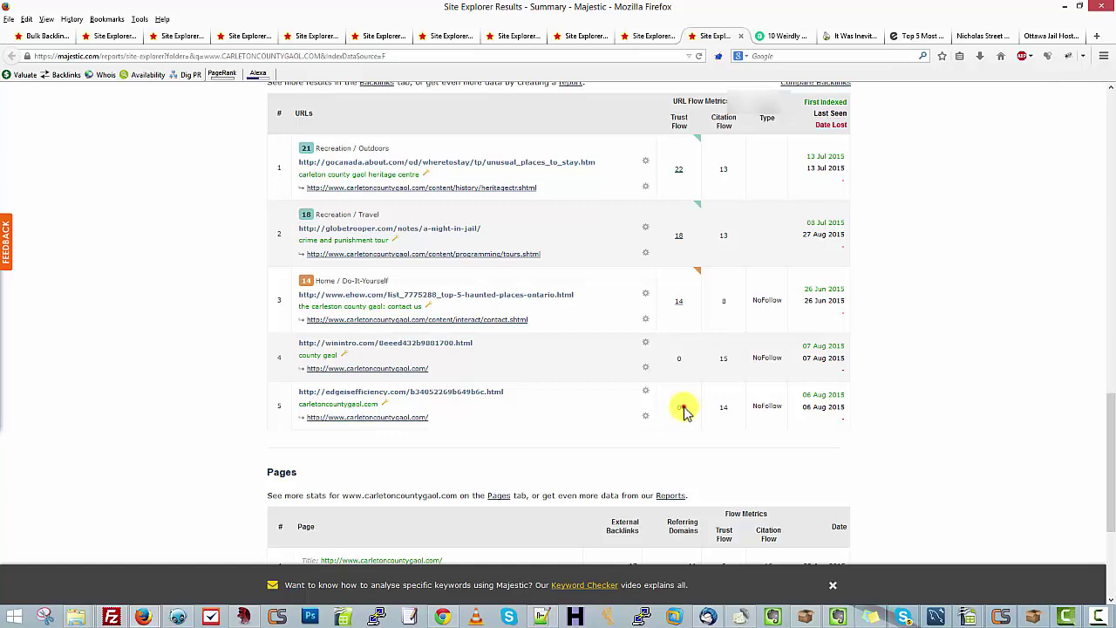
double_click(679, 406)
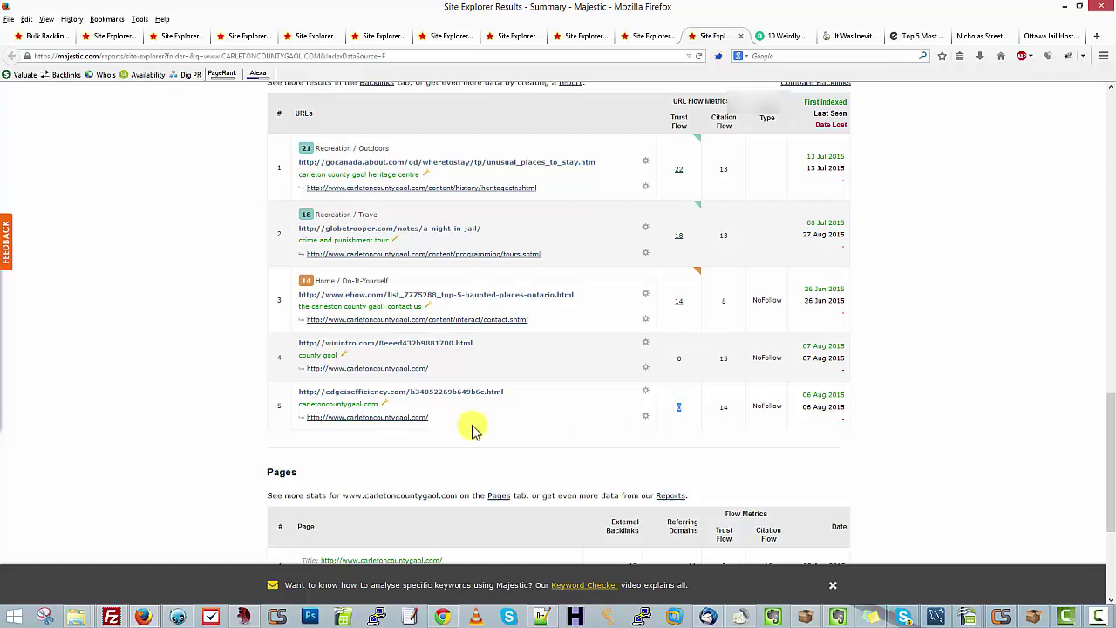
scroll(491, 429, up, 10)
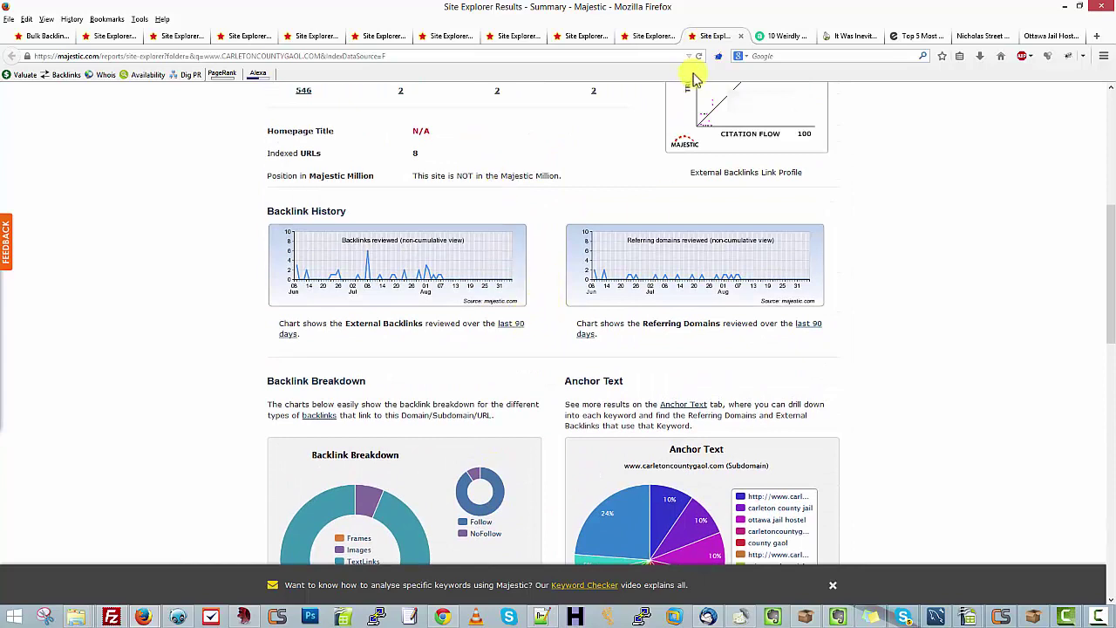
Step: Check the About Travel article's PageRank and find the anchor text "carleton county gaol heritage centre" on its page
click(787, 38)
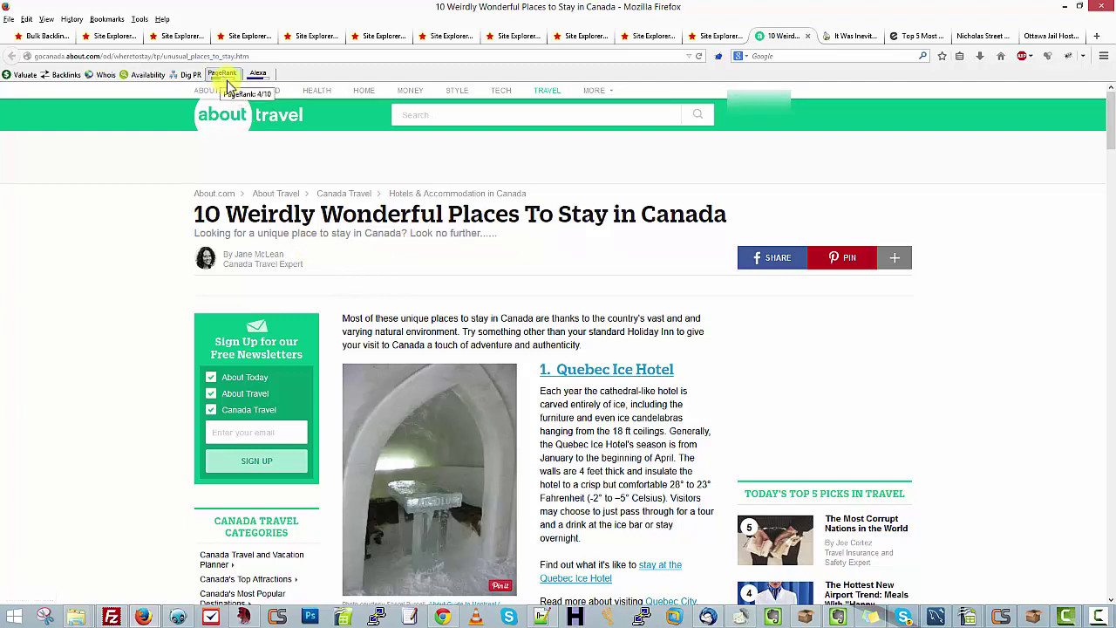
scroll(562, 328, down, 3)
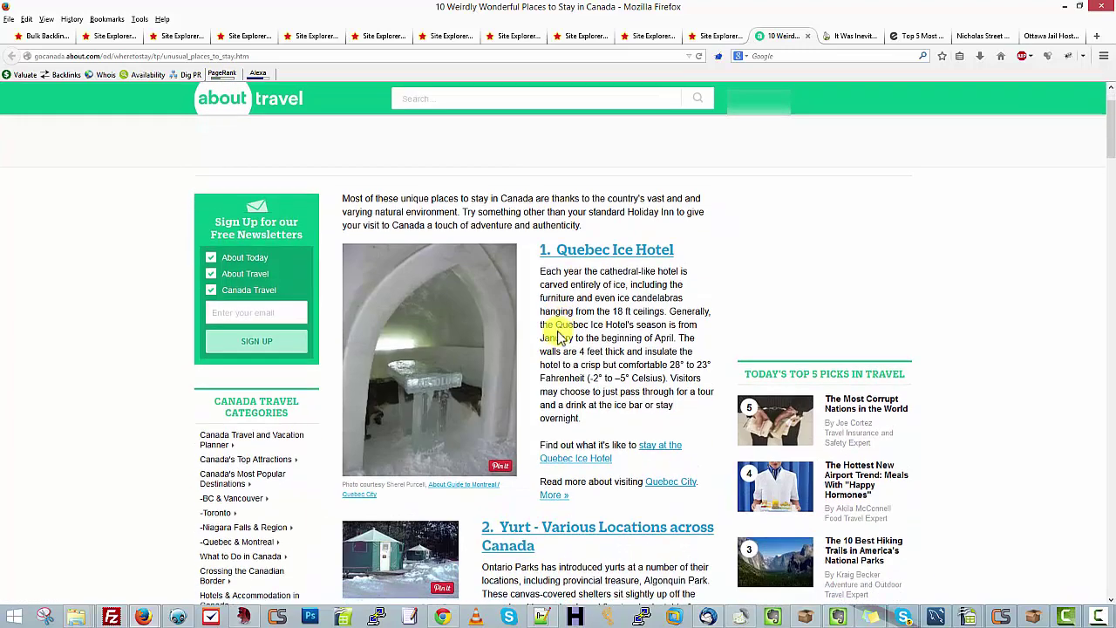
click(721, 36)
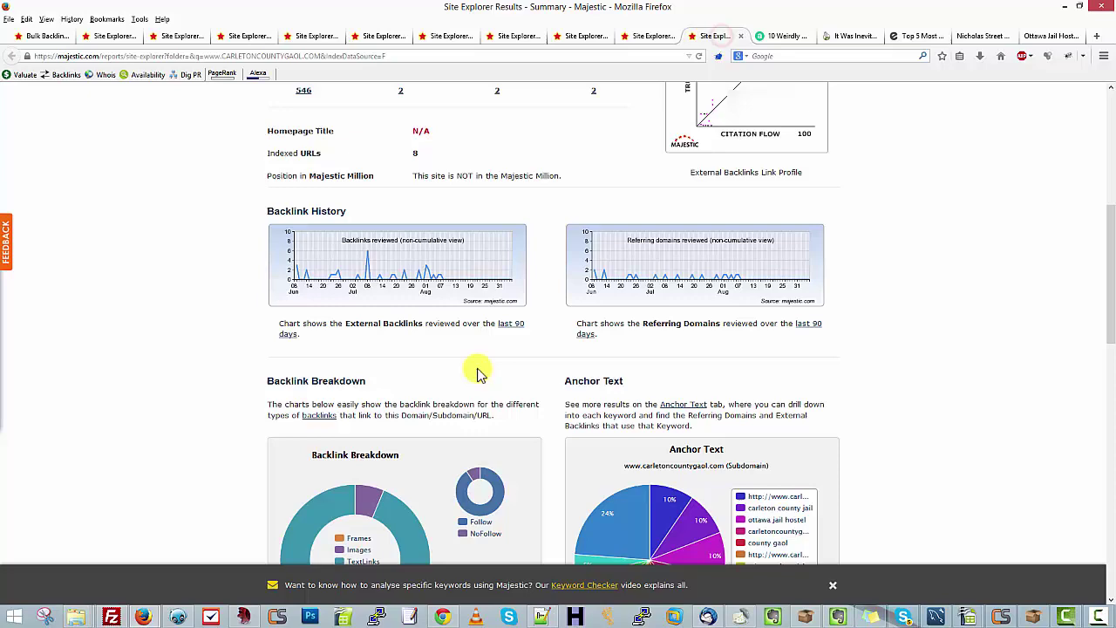
scroll(484, 370, down, 9)
scroll(488, 364, down, 2)
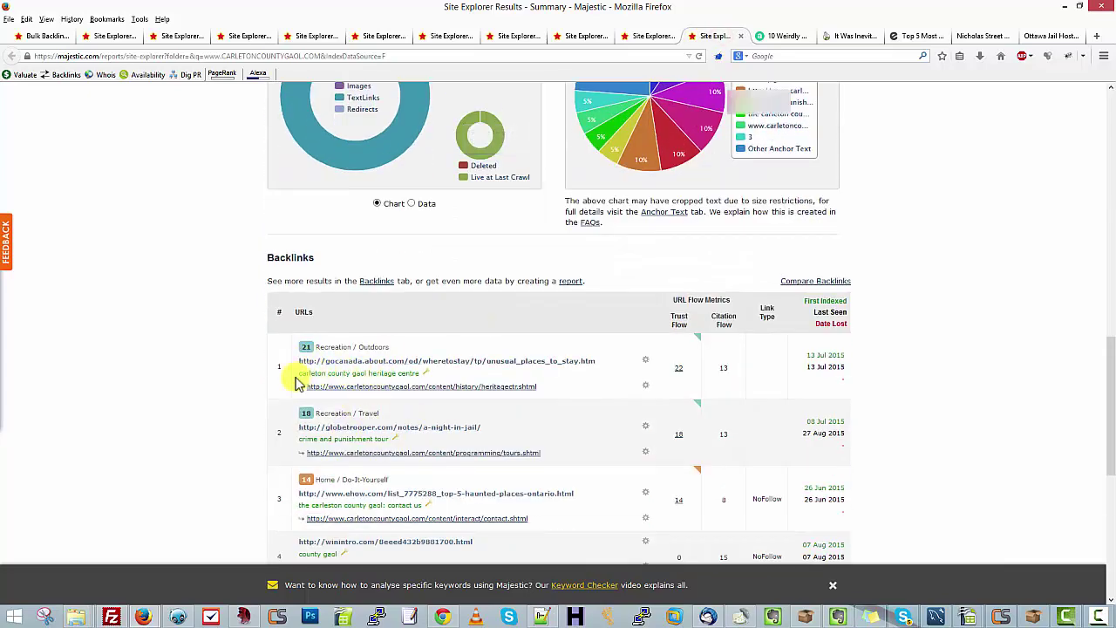
drag(300, 374, 407, 376)
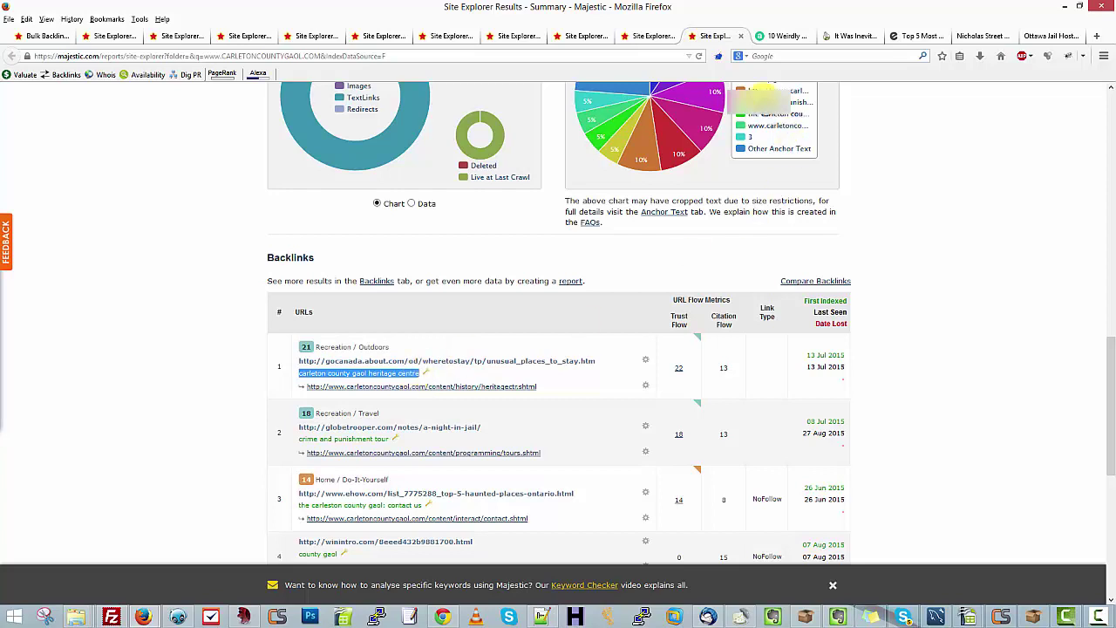
click(780, 35)
key(ctrl+f)
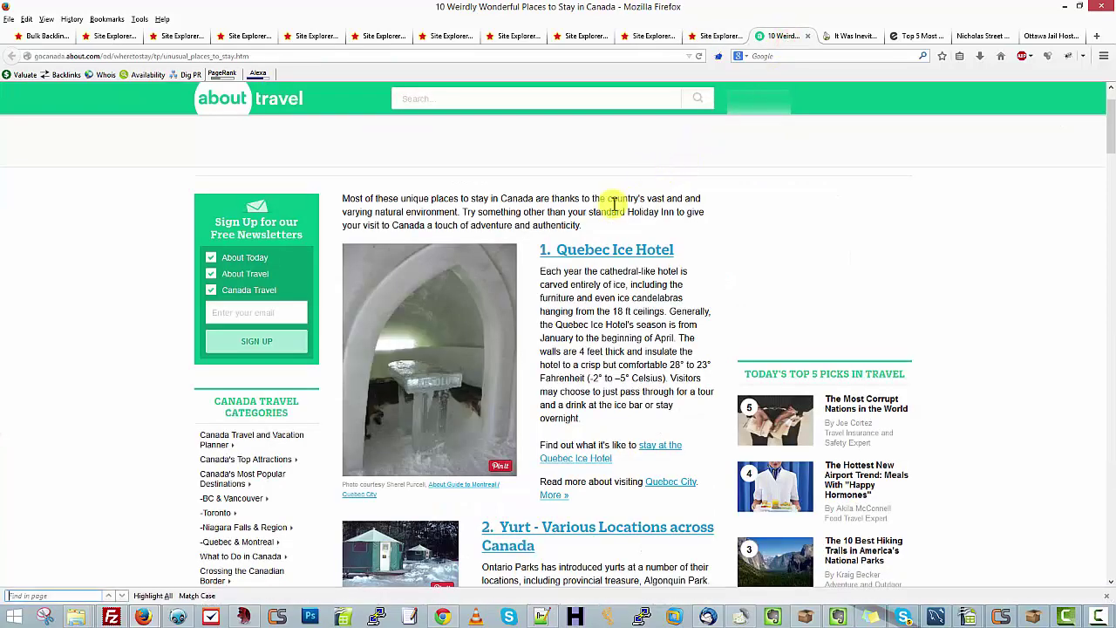
text(carleton county gaol heritage centre)
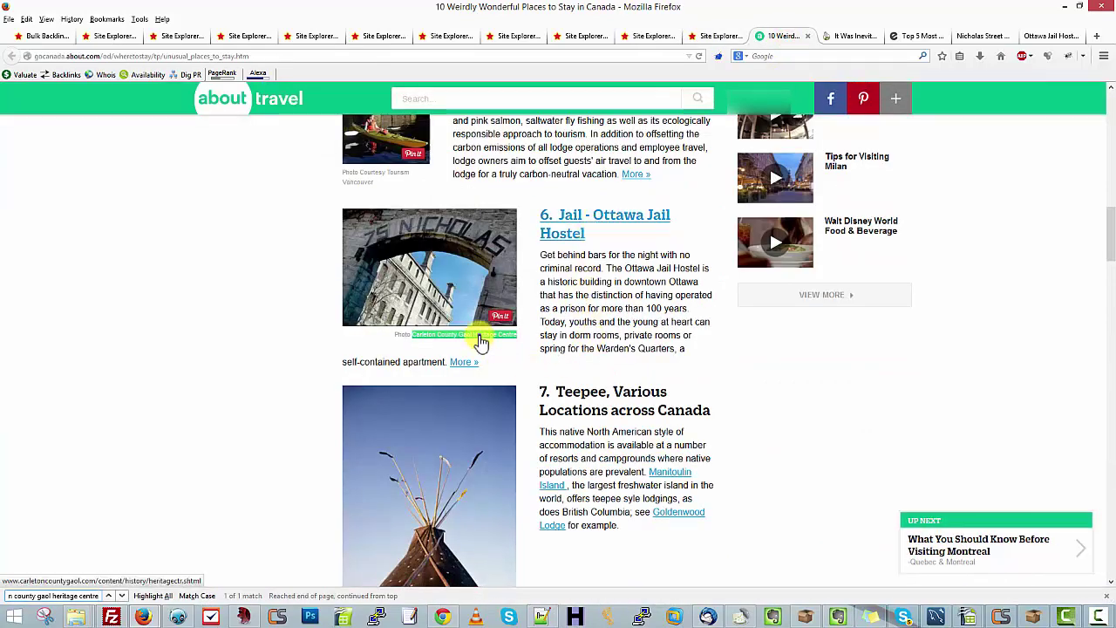
Step: Inspect the HTML of the Carleton County Gaol Heritage Centre photo credit link, then close the search bar and the inspector
right_click(481, 342)
click(546, 482)
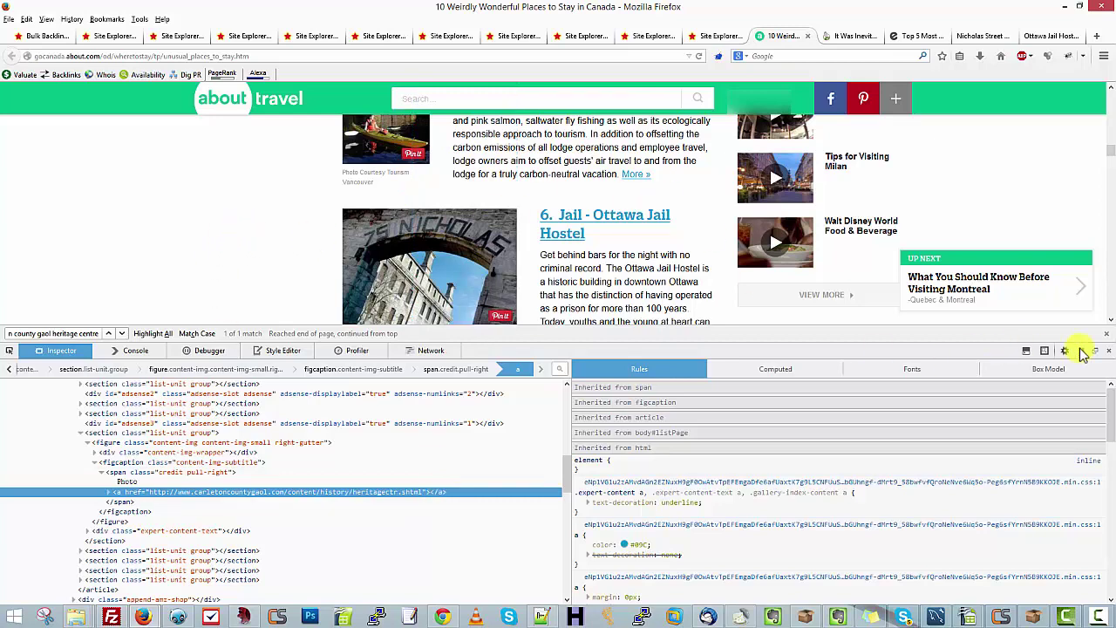
click(1104, 334)
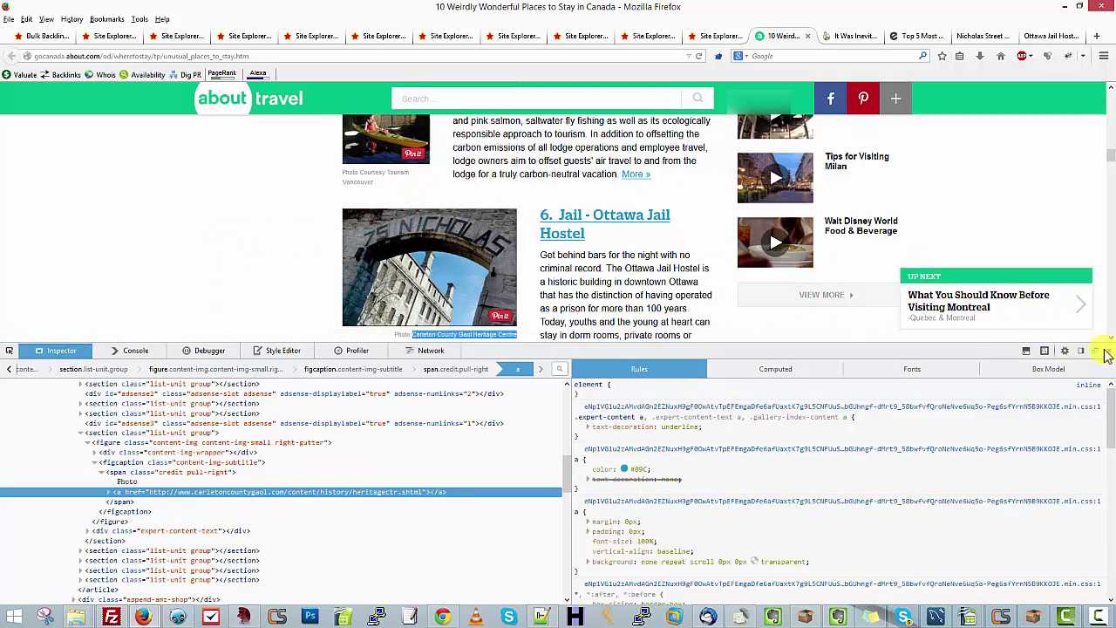
click(1104, 350)
Step: Skim the About Travel article back to its title, then close it and the Globetrooper jail article after viewing them
scroll(531, 344, up, 5)
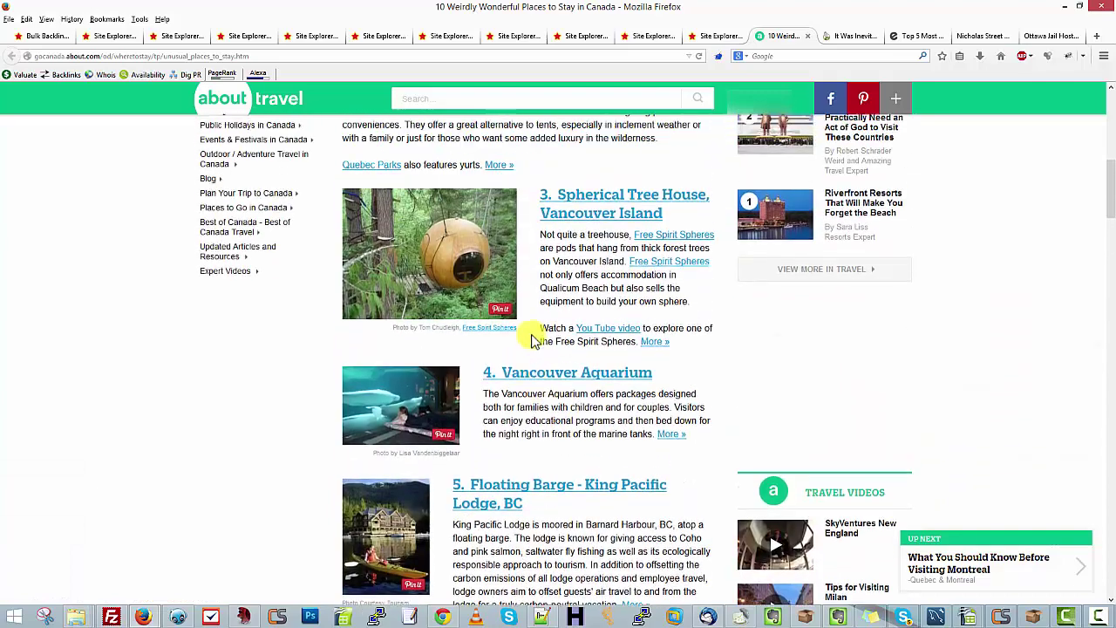
scroll(545, 251, up, 3)
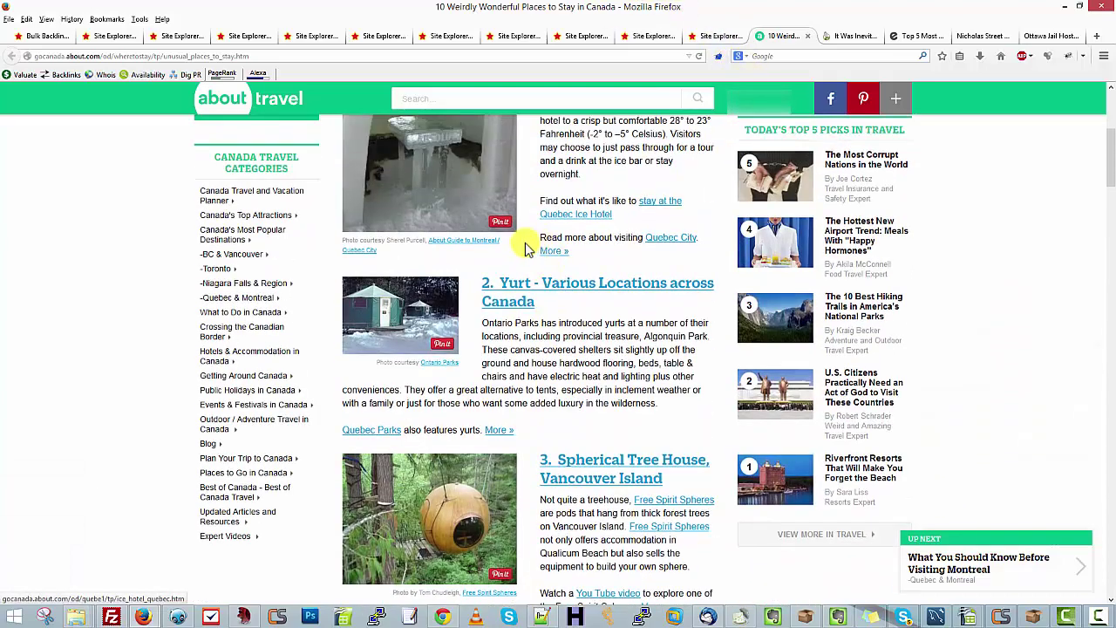
scroll(464, 386, up, 1)
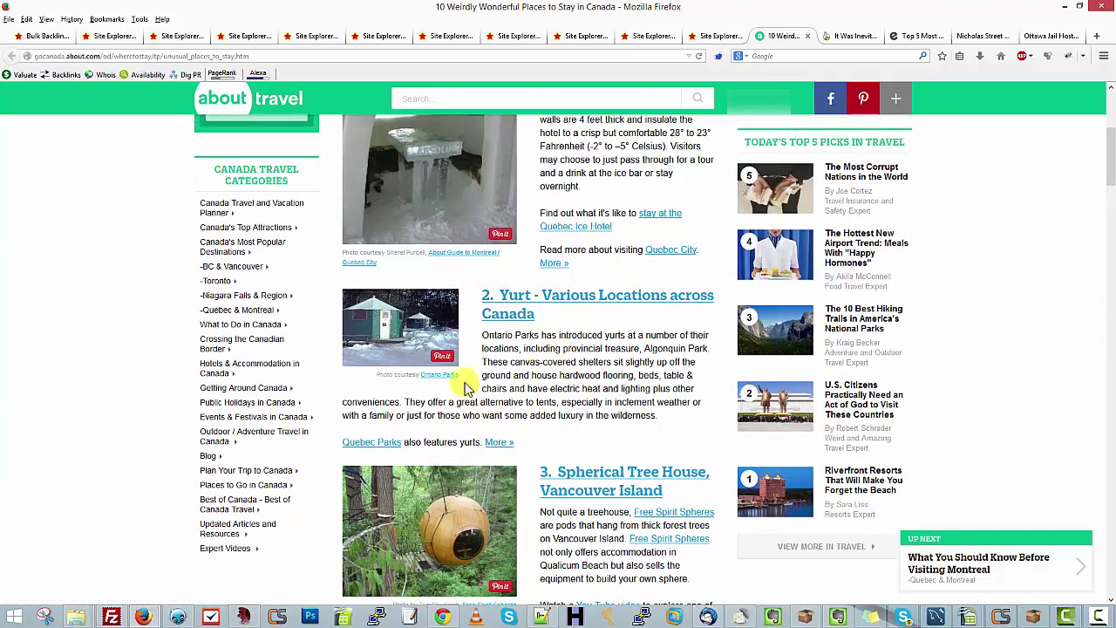
scroll(465, 386, up, 5)
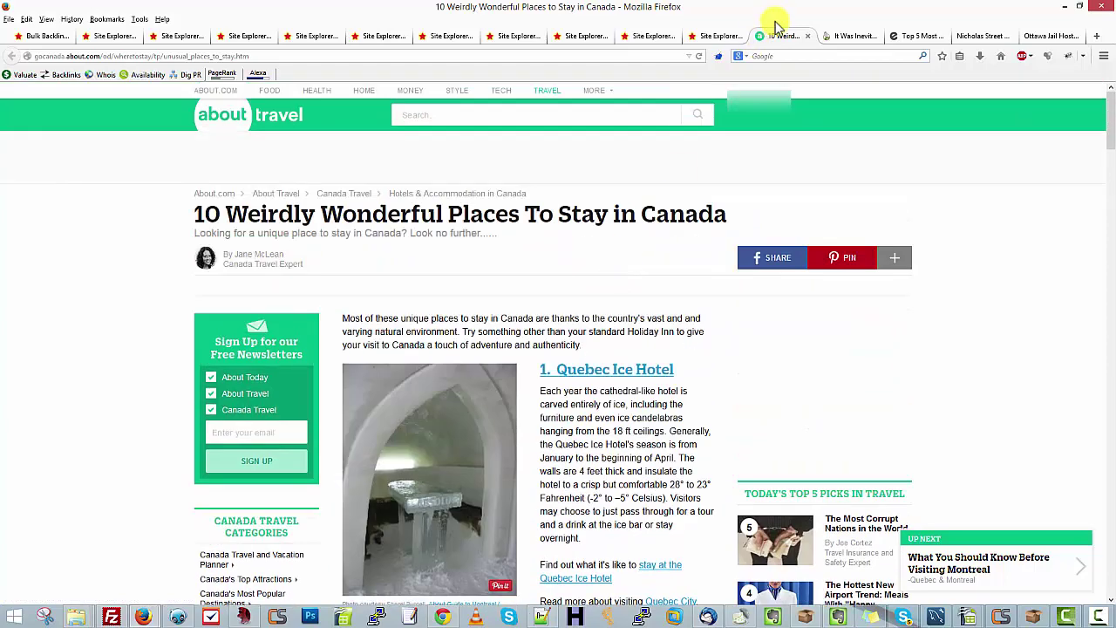
middle_click(782, 38)
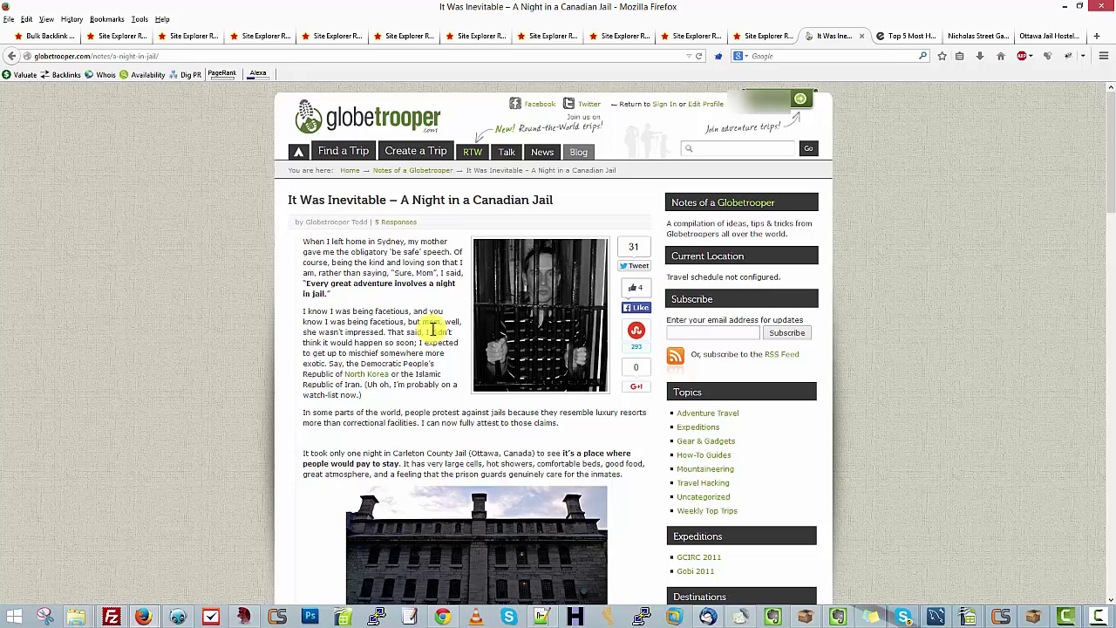
middle_click(829, 41)
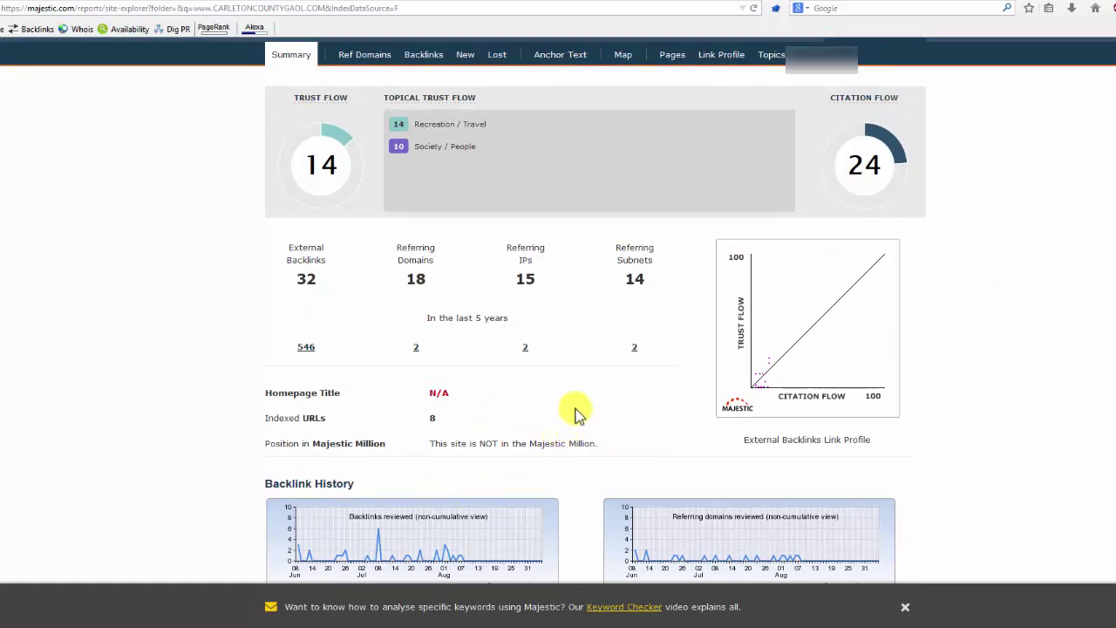
Step: Open the domain's Anchor Text report and read its word cloud and the full list of anchor phrases
scroll(576, 409, up, 3)
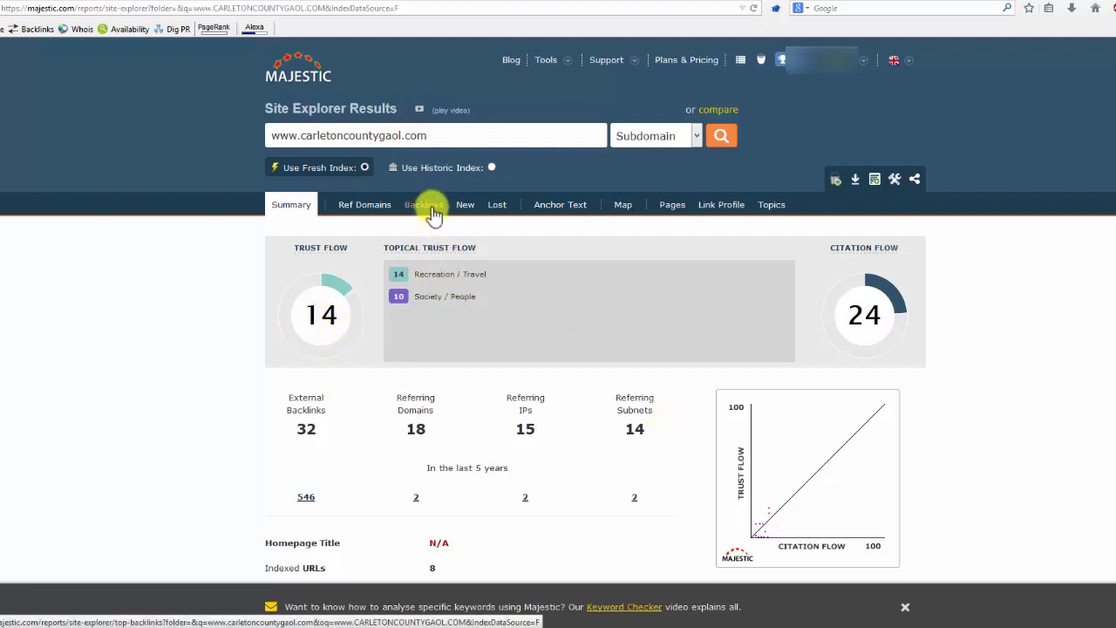
click(549, 215)
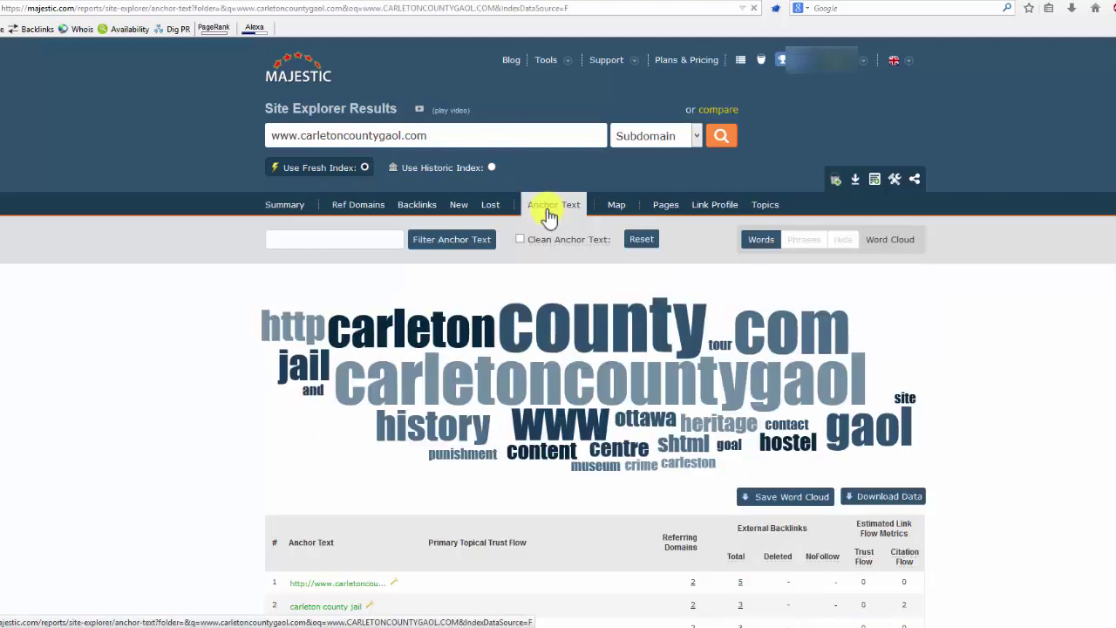
scroll(261, 357, down, 5)
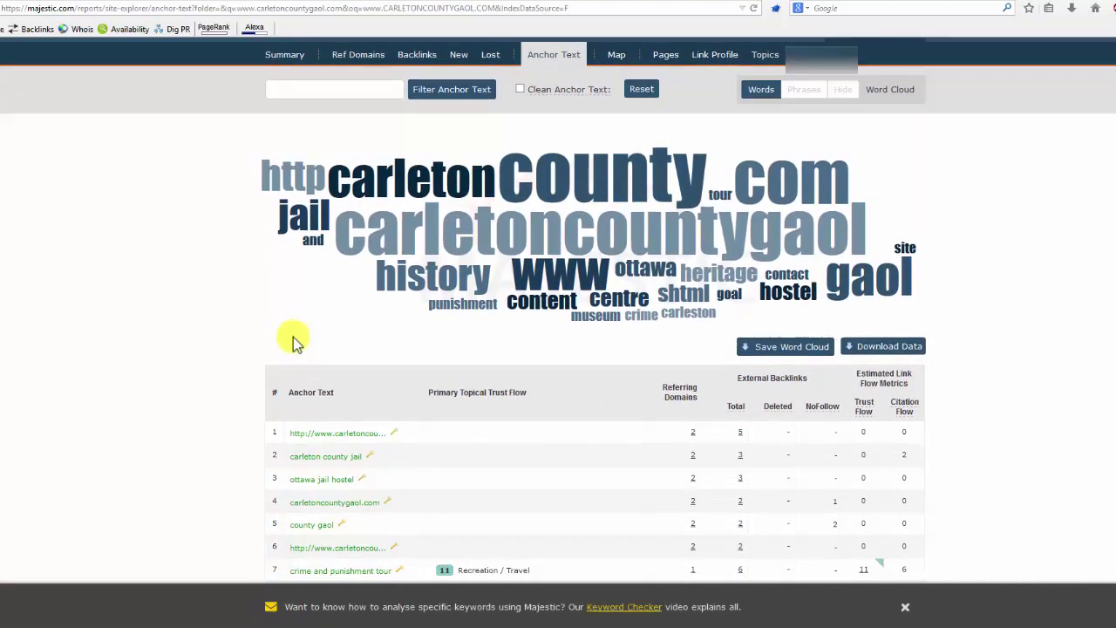
scroll(307, 435, down, 4)
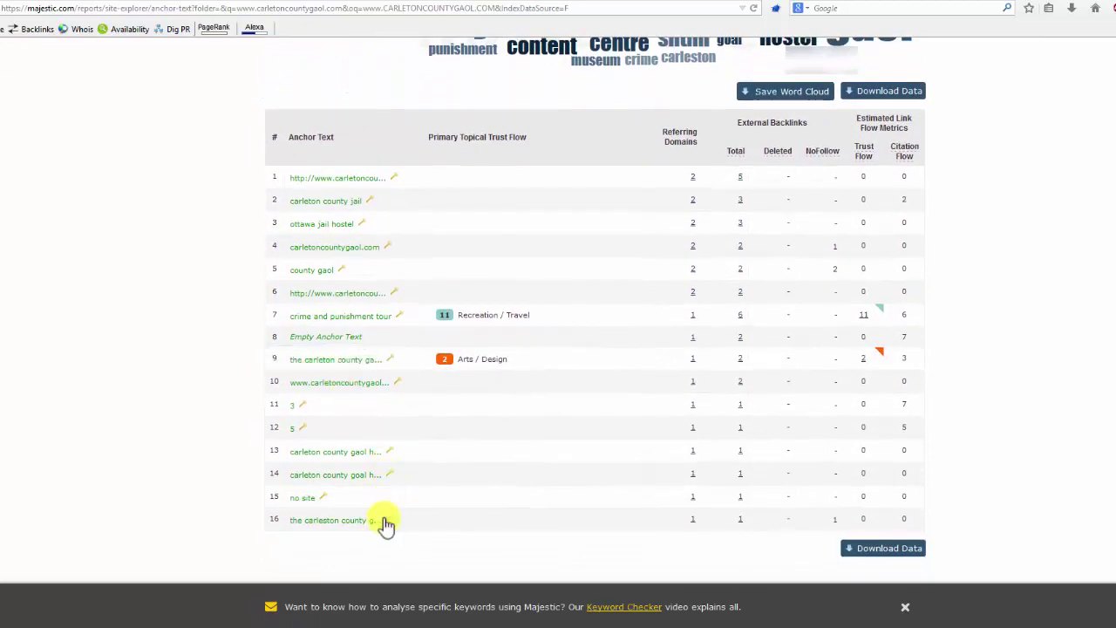
Step: Open the domain's full Backlinks report and review each link's source URL, anchor text, flow metrics and link type
scroll(369, 471, up, 7)
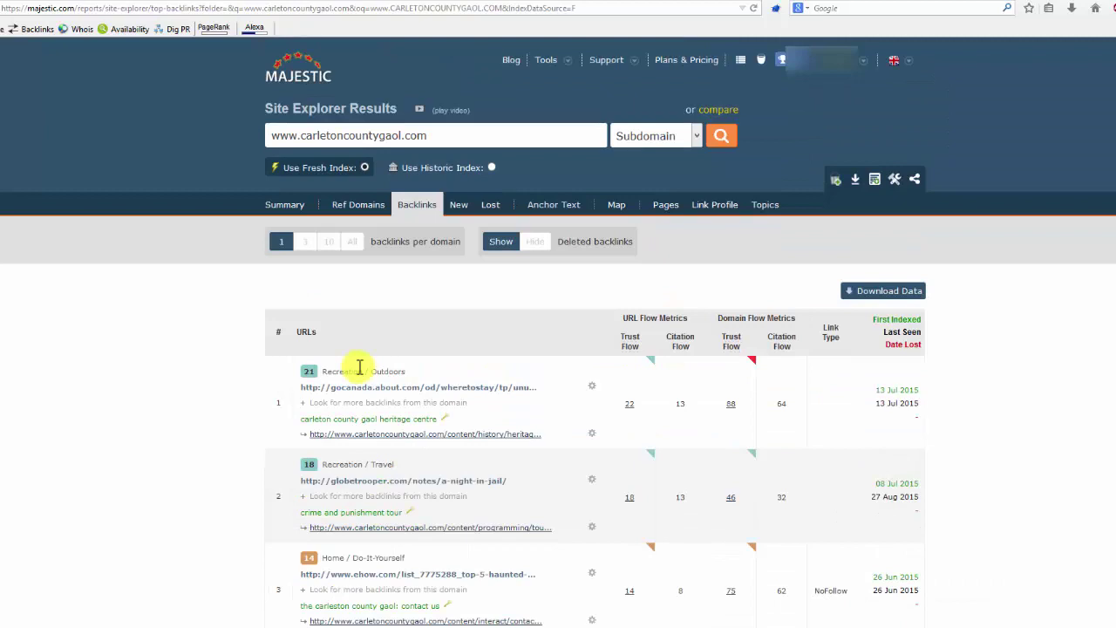
scroll(273, 471, down, 5)
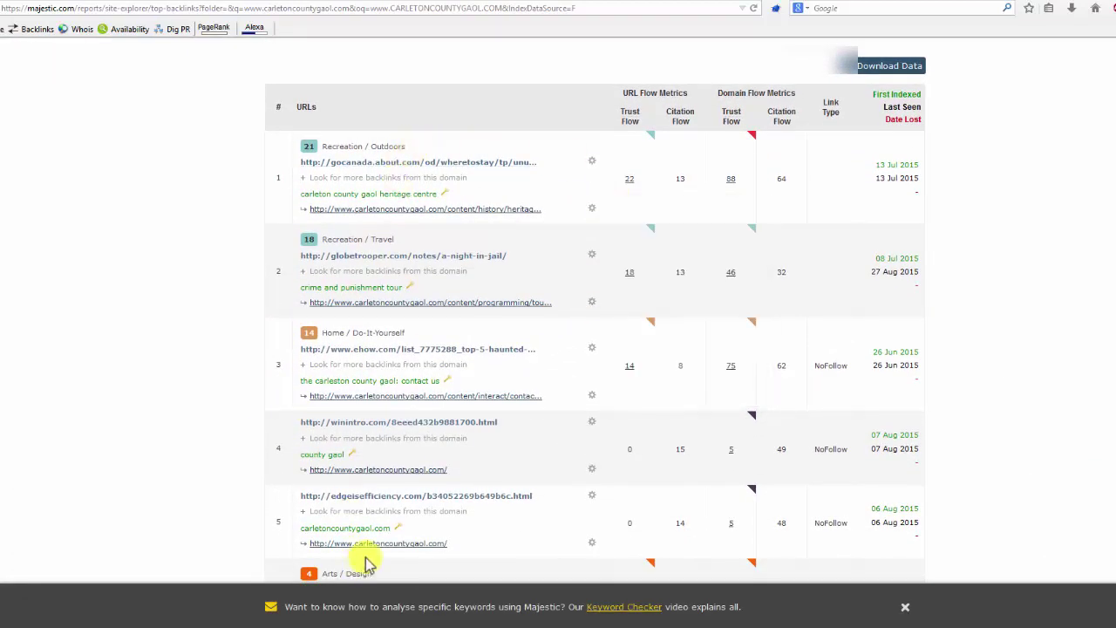
scroll(421, 472, down, 3)
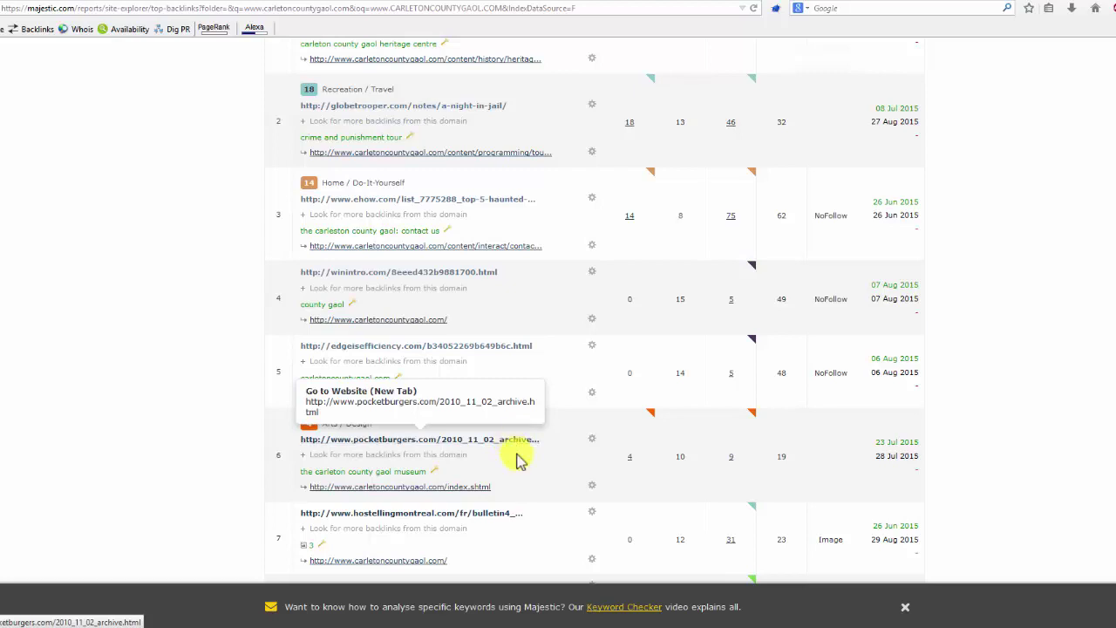
Step: Open further backlink source pages in new tabs, including pocketburgers.com, hostellingmontreal.com, 7sur7.be, maplib, therecord.com, gazetadopovo.com.br and haikushmaiku
scroll(515, 449, down, 3)
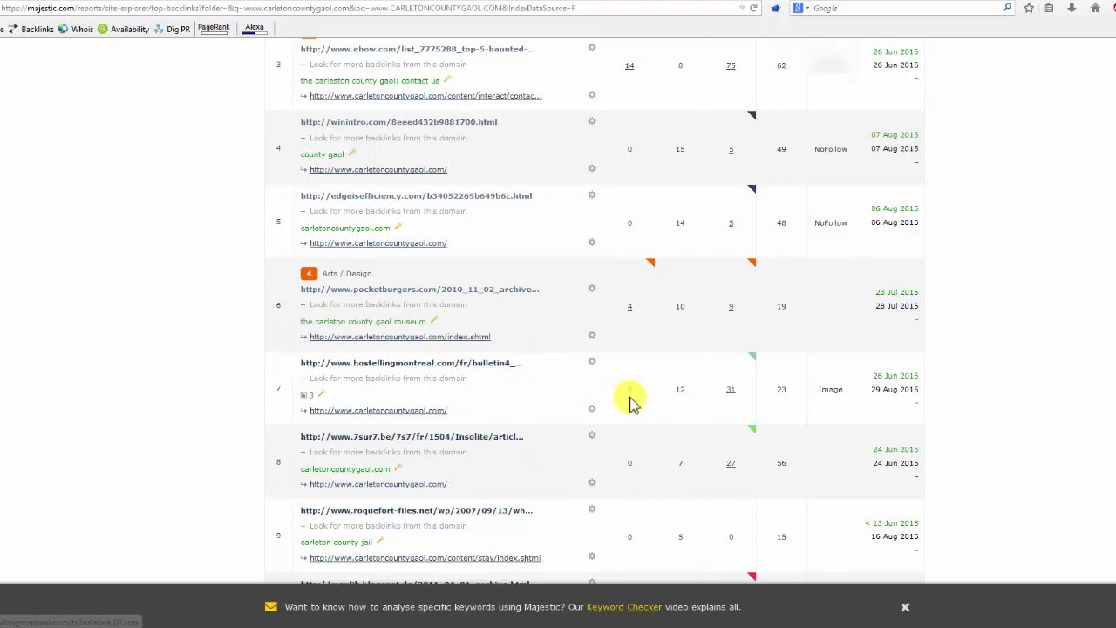
double_click(632, 391)
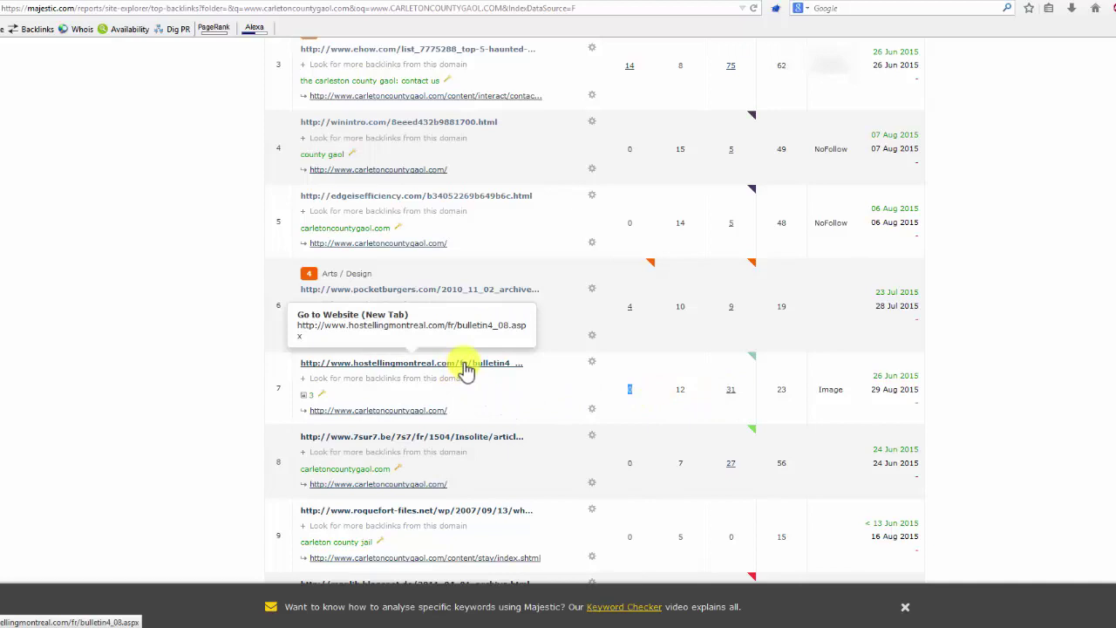
scroll(460, 398, down, 1)
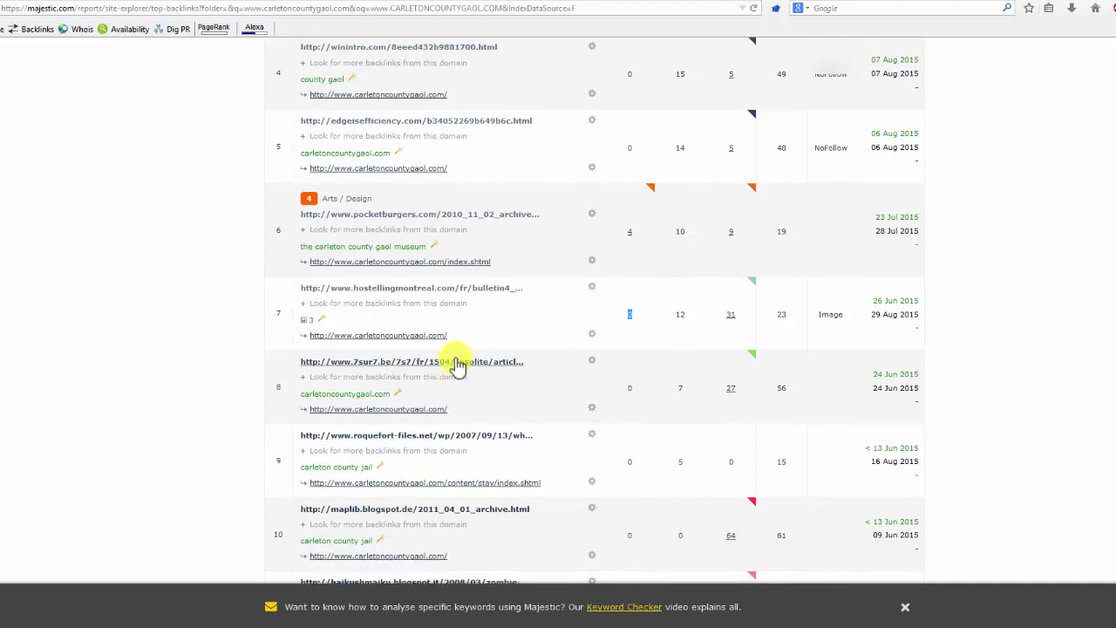
scroll(515, 443, down, 1)
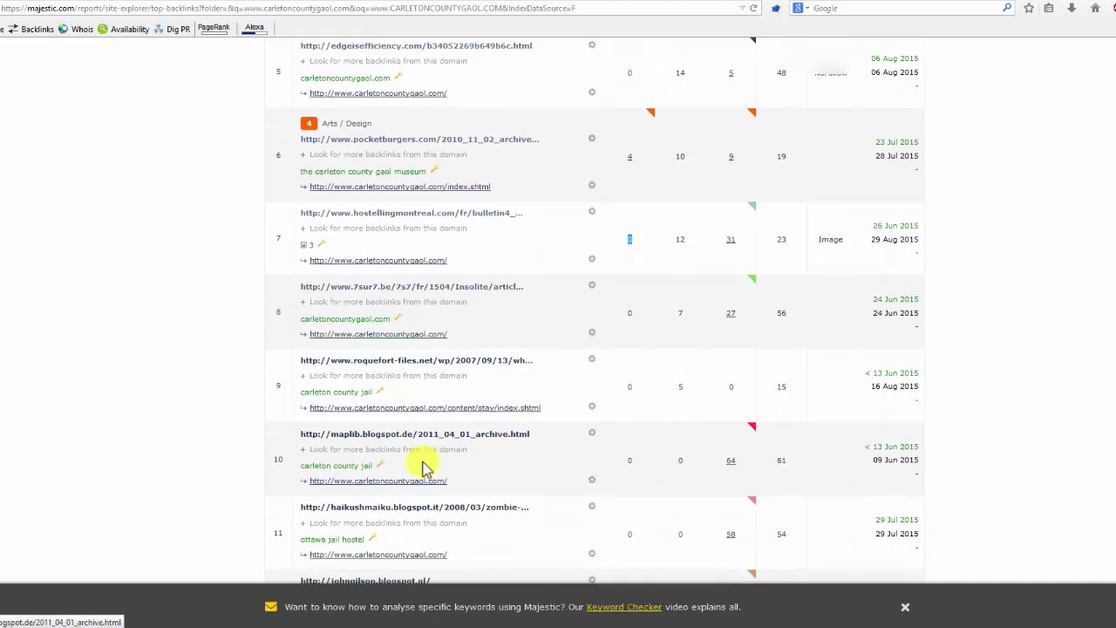
scroll(462, 476, down, 2)
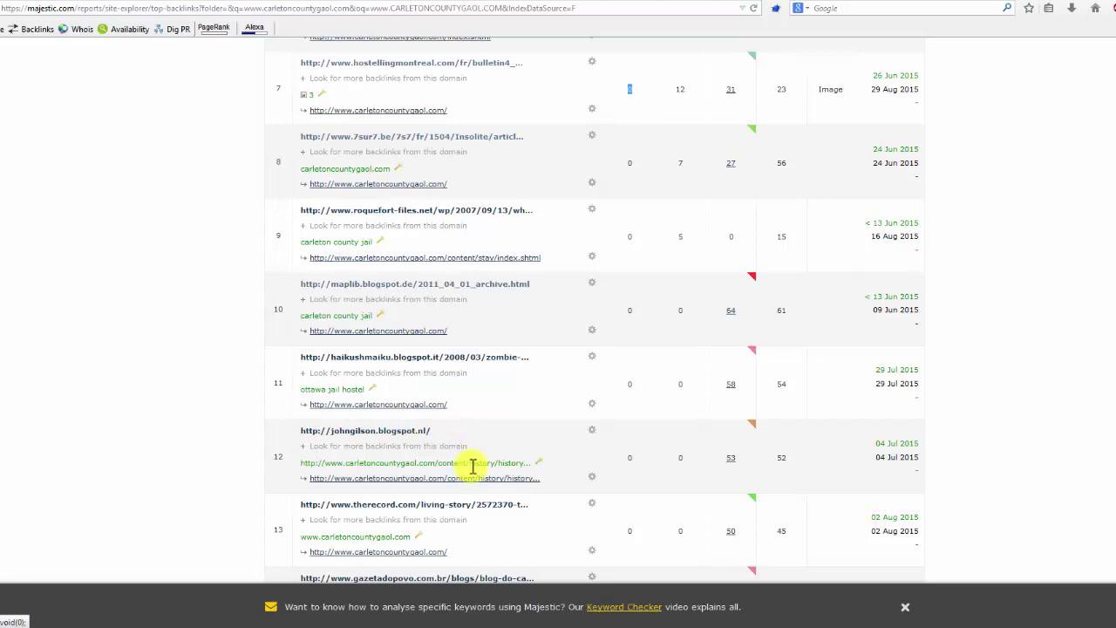
scroll(467, 458, down, 2)
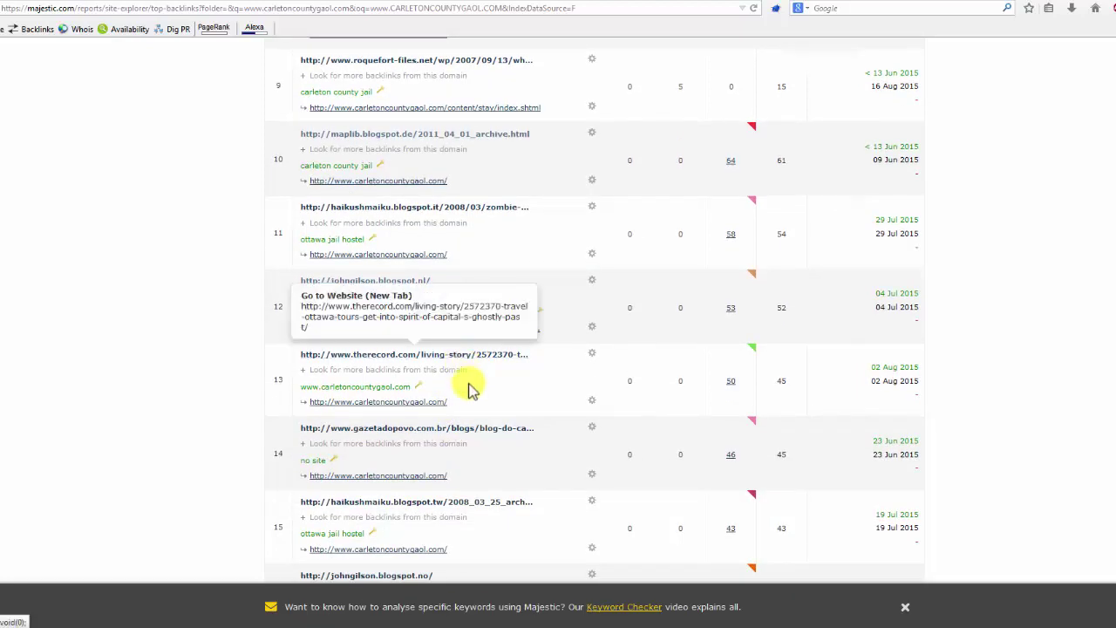
scroll(475, 449, down, 2)
scroll(475, 449, down, 2)
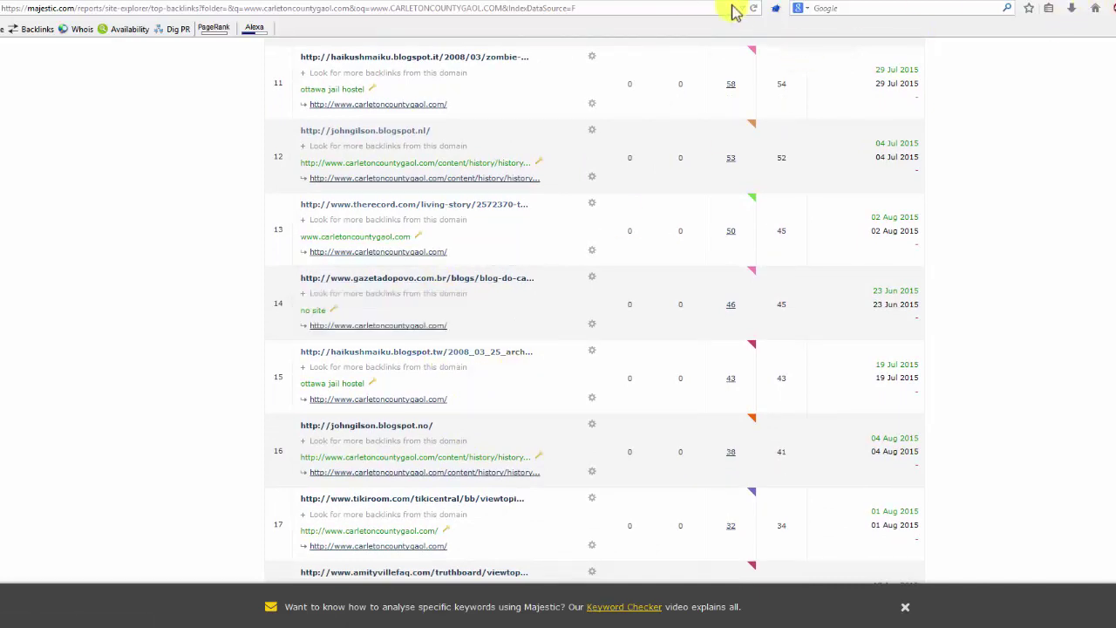
Step: Skim the PocketBurgers November 2010 archive and the Hostelling Montreal Nomad newsletter for the backlinks to the domain
click(689, 1)
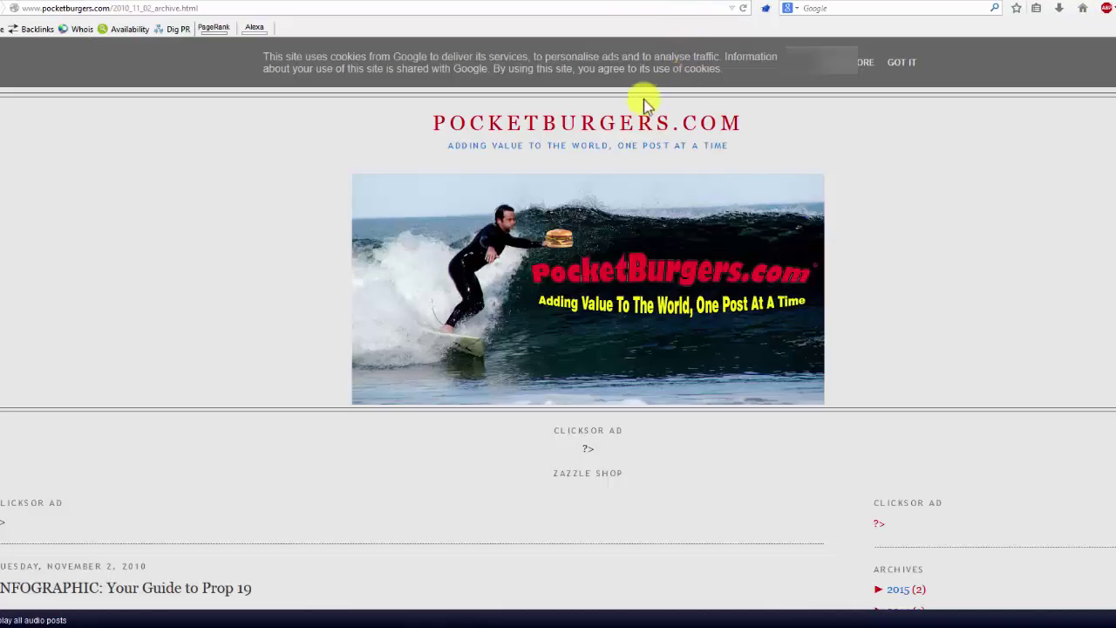
scroll(965, 193, down, 15)
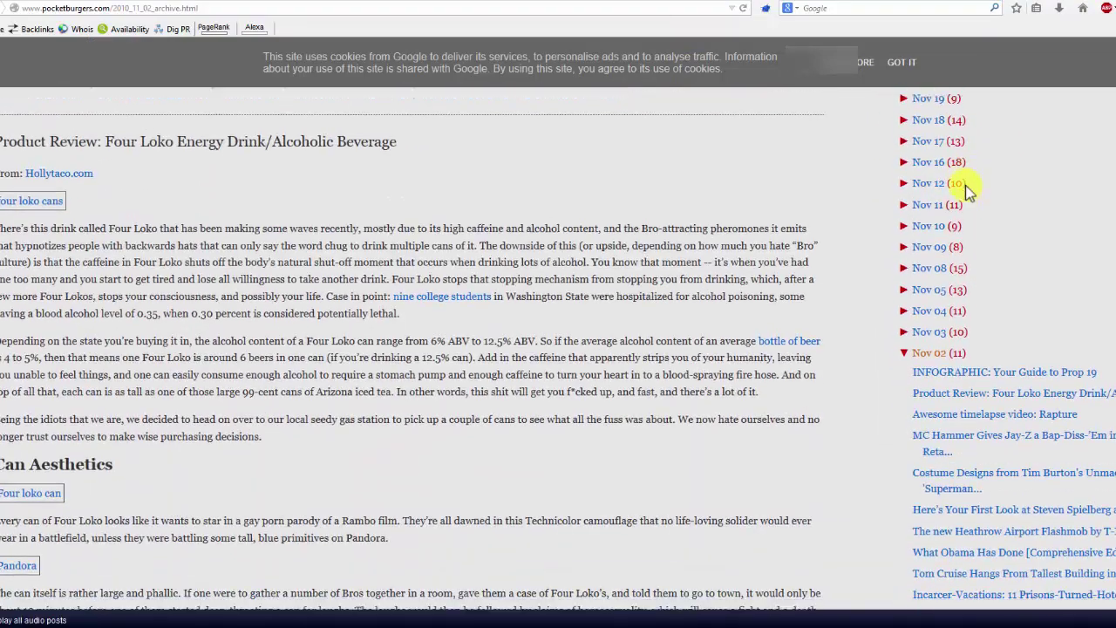
click(966, 188)
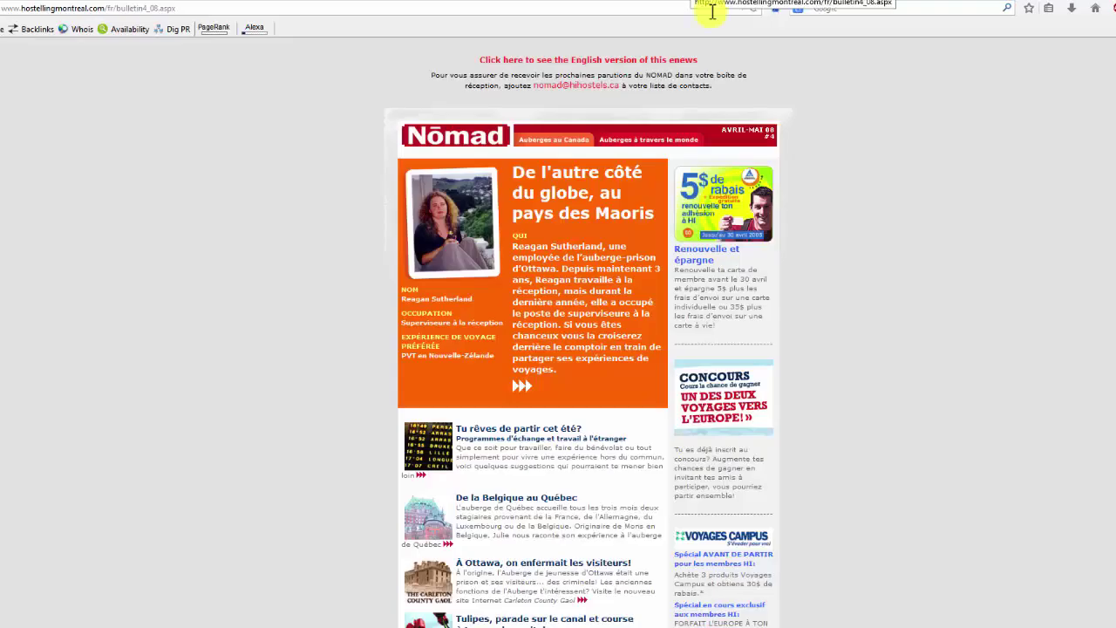
scroll(1007, 230, down, 5)
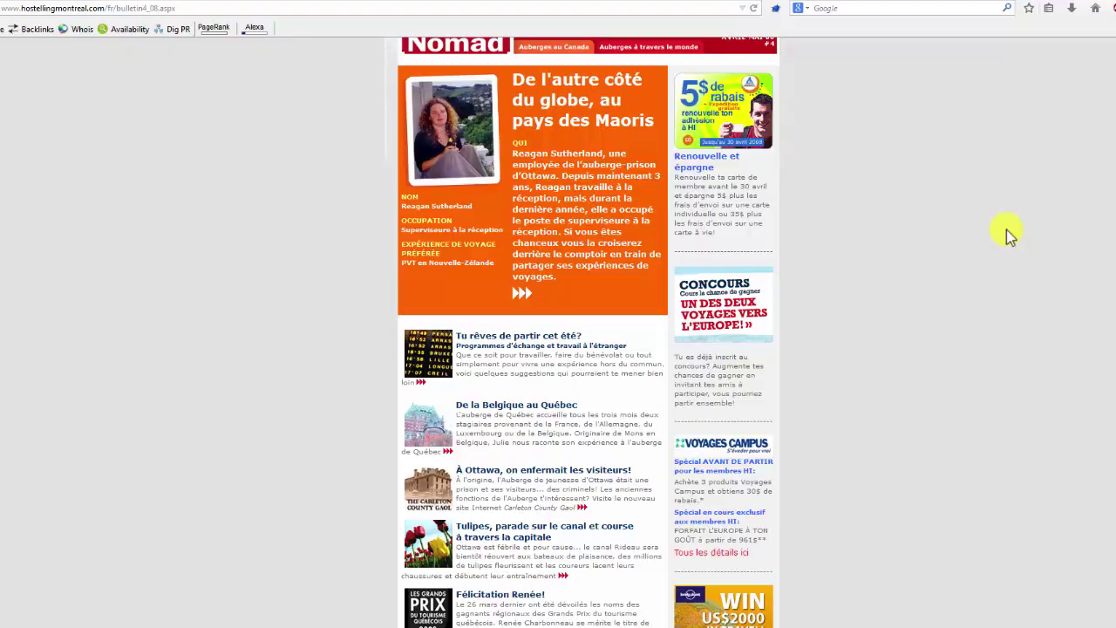
scroll(1006, 228, up, 5)
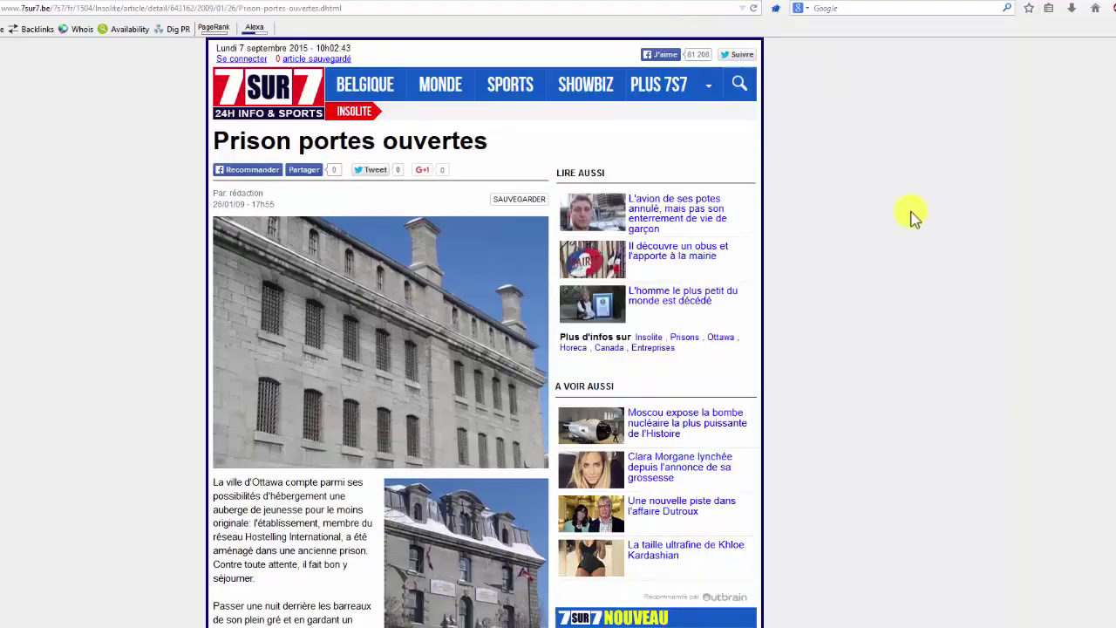
Step: Read through the 7sur7 article "Prison portes ouvertes" and check its closing information links for carletoncountygaol.com
scroll(910, 214, down, 6)
scroll(912, 207, down, 7)
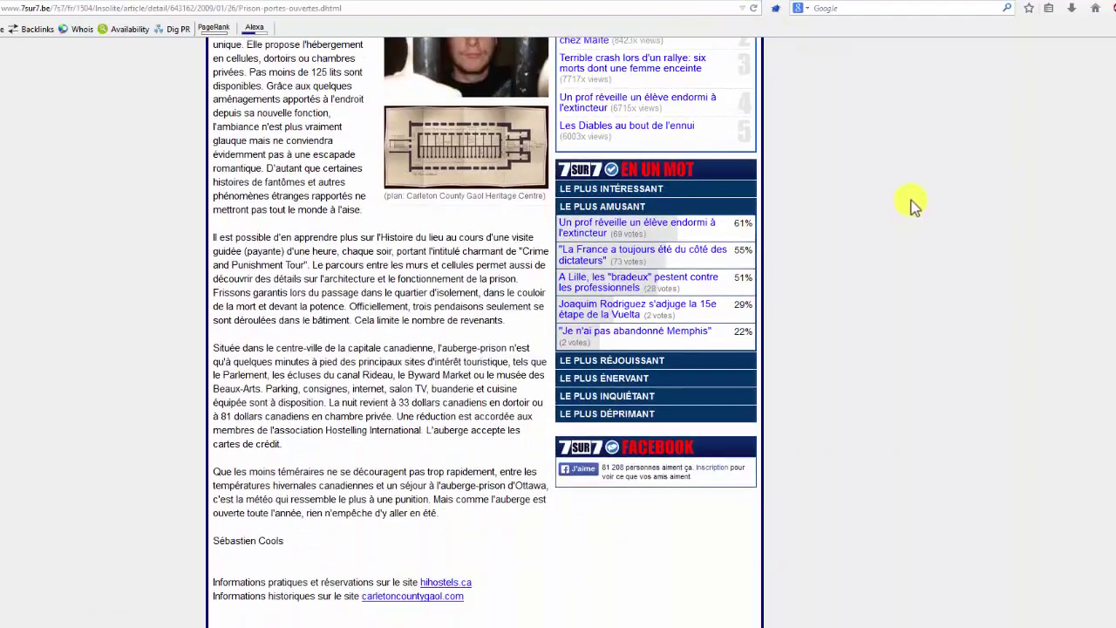
scroll(794, 187, up, 3)
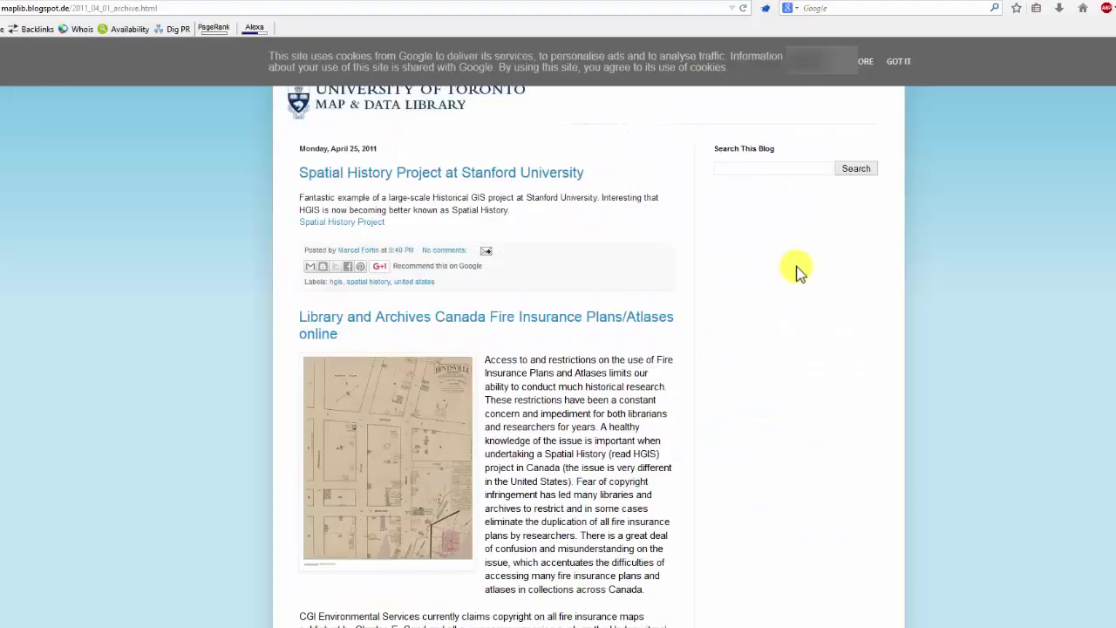
Step: Check the University of Toronto Map & Data Library blog's April 2011 archive for the backlink in its Carleton County Jail post
scroll(757, 309, down, 2)
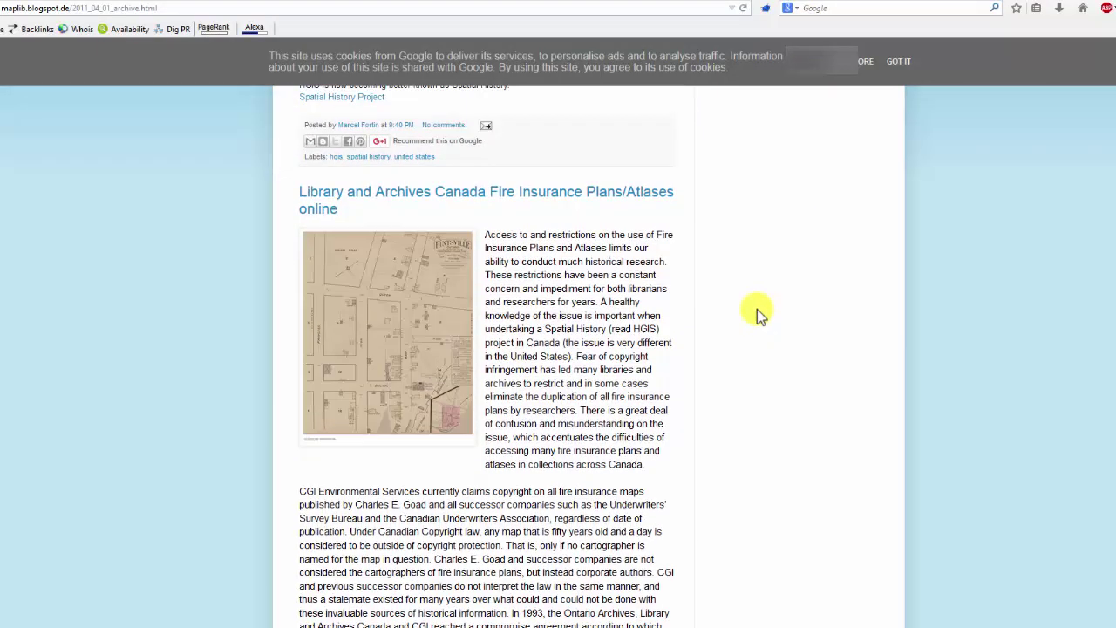
scroll(759, 307, up, 2)
scroll(759, 306, down, 4)
scroll(760, 305, down, 5)
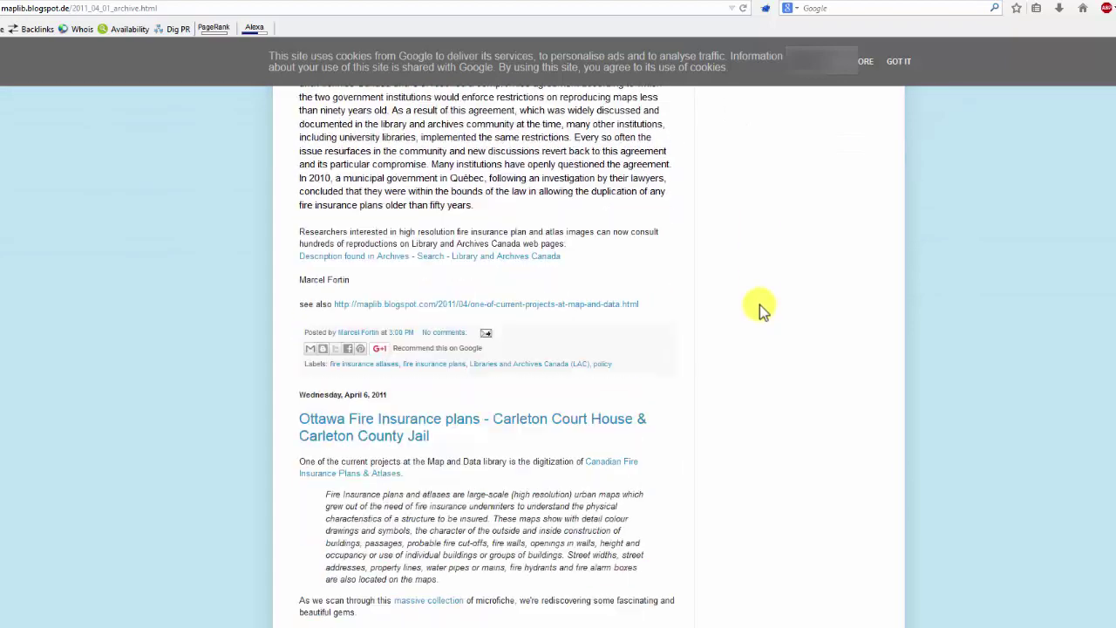
scroll(761, 307, down, 5)
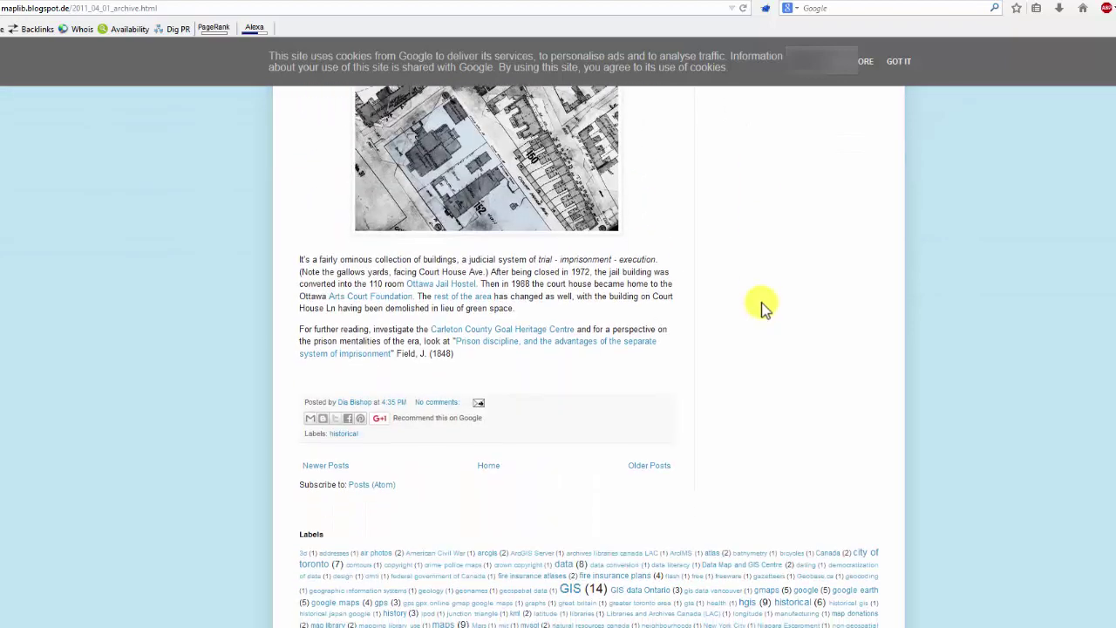
scroll(761, 307, down, 2)
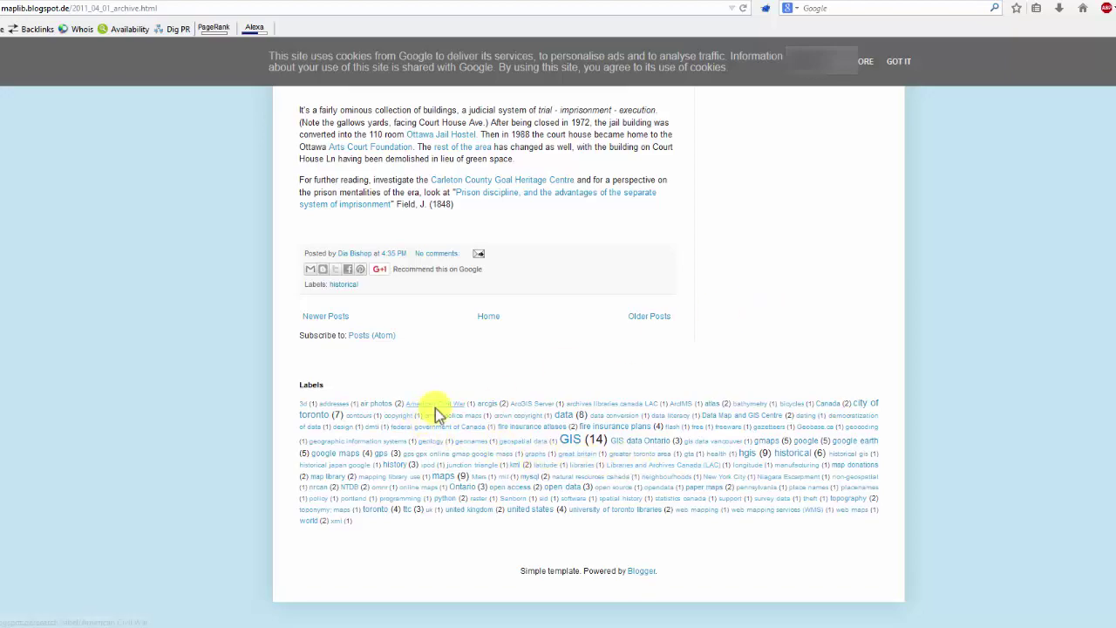
scroll(663, 408, up, 8)
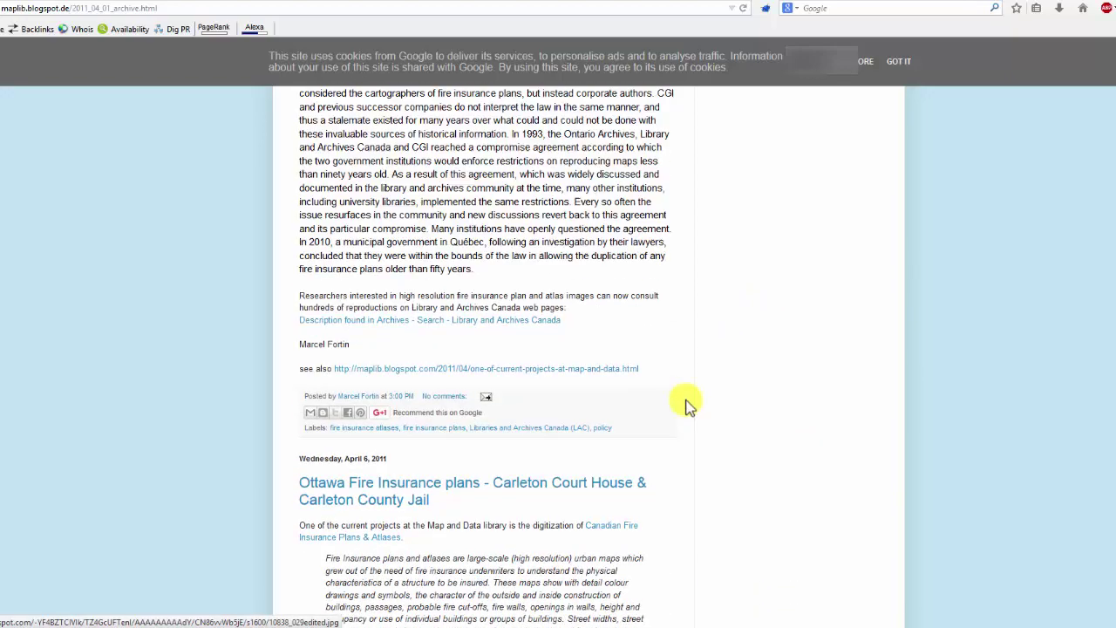
scroll(728, 314, up, 7)
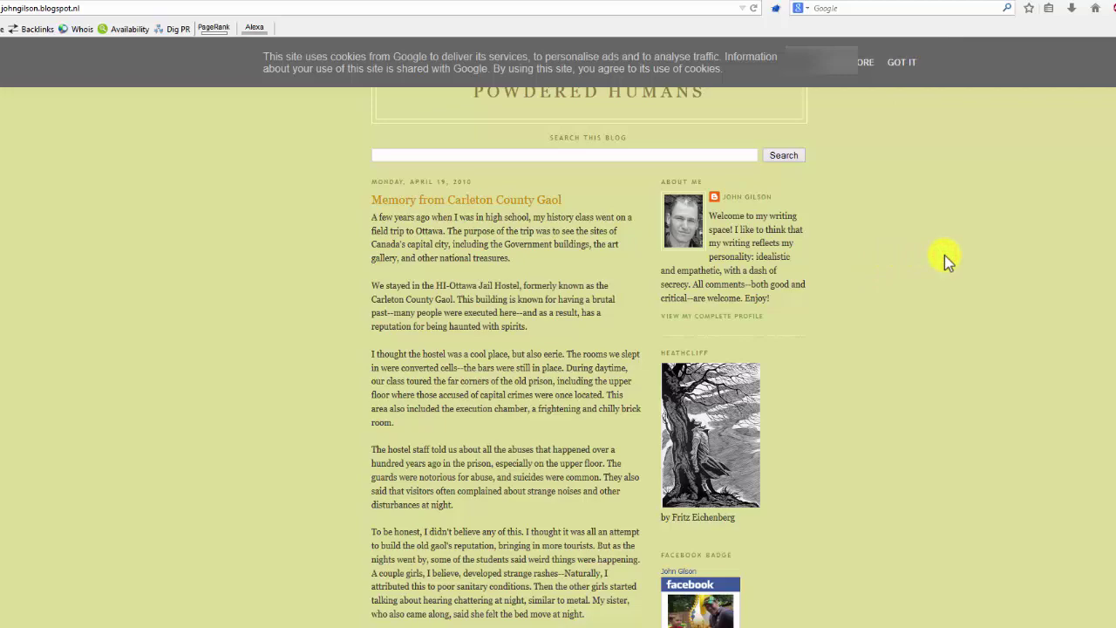
Step: Skim the Powdered Humans blog post about Carleton County Gaol and The Record's Ottawa ghost tours article for the backlinks
scroll(946, 249, down, 10)
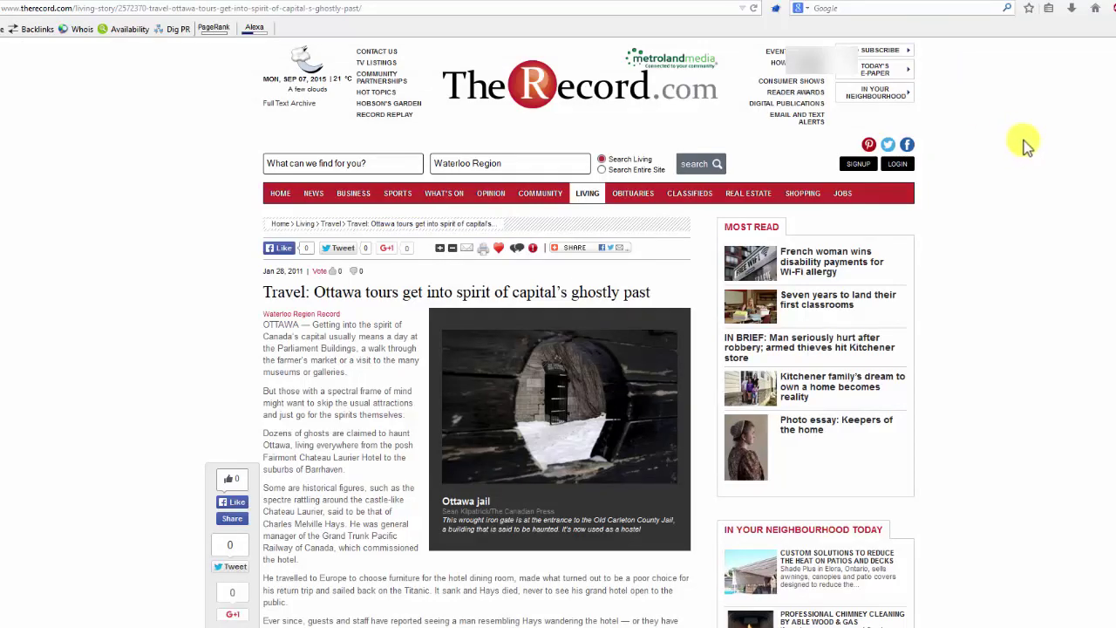
scroll(1024, 144, down, 20)
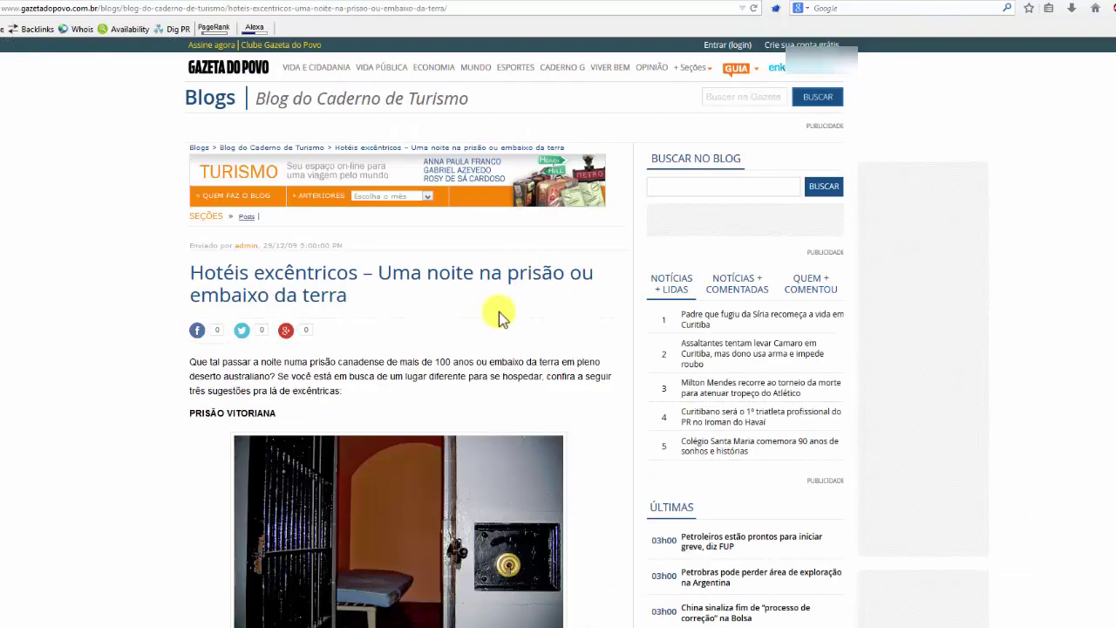
Step: Look through the Gazeta do Povo article on eccentric hotels, checking its Carleton County Gaol section and booking links
scroll(504, 312, down, 5)
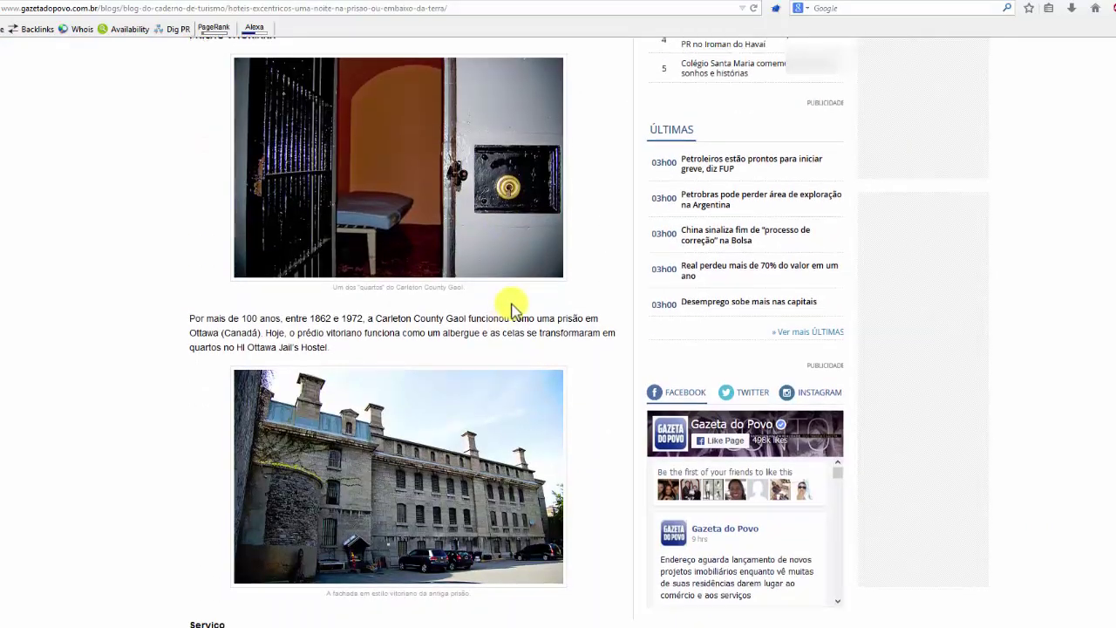
scroll(507, 310, down, 8)
scroll(513, 302, down, 4)
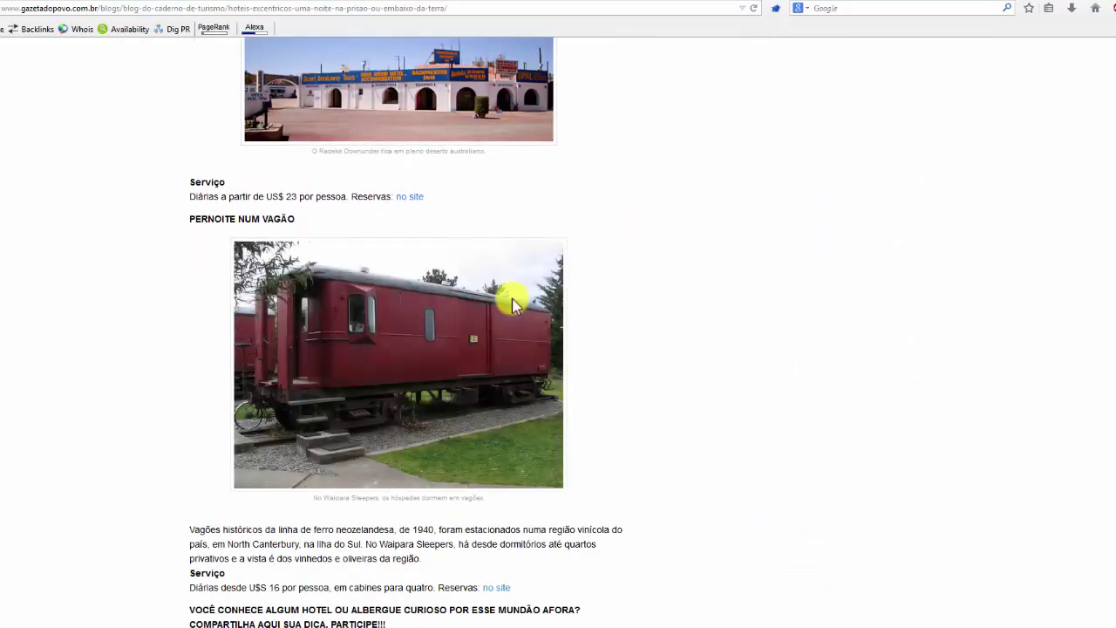
scroll(800, 239, down, 4)
scroll(803, 232, up, 20)
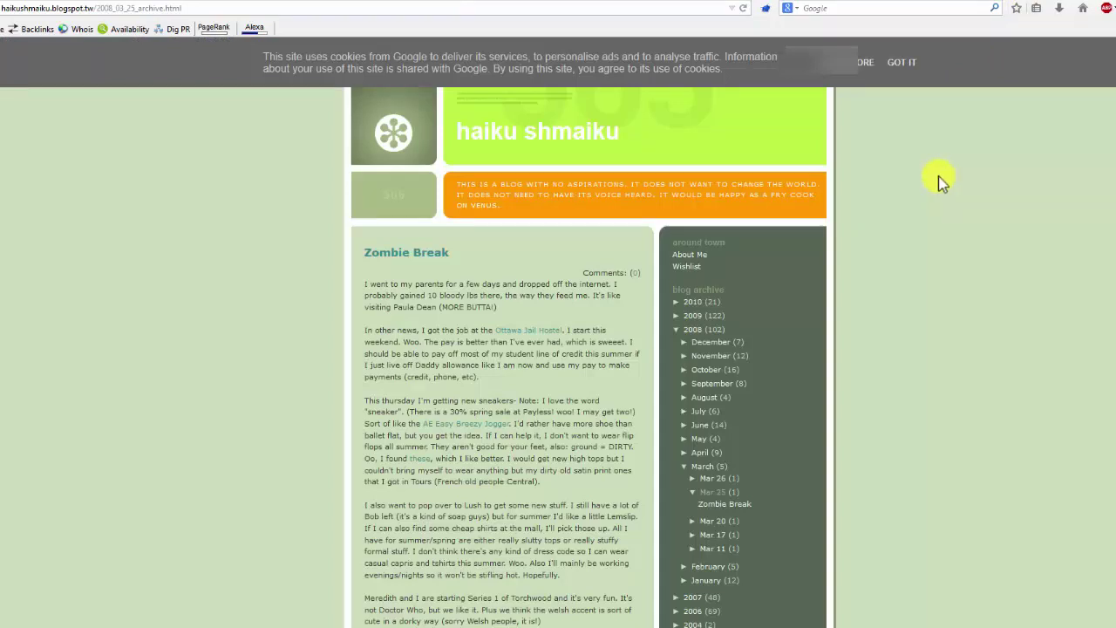
Step: Review the haiku shmaiku "Zombie Break" post, close it, and look over the remaining entries in the domain's Backlinks report
scroll(940, 175, down, 3)
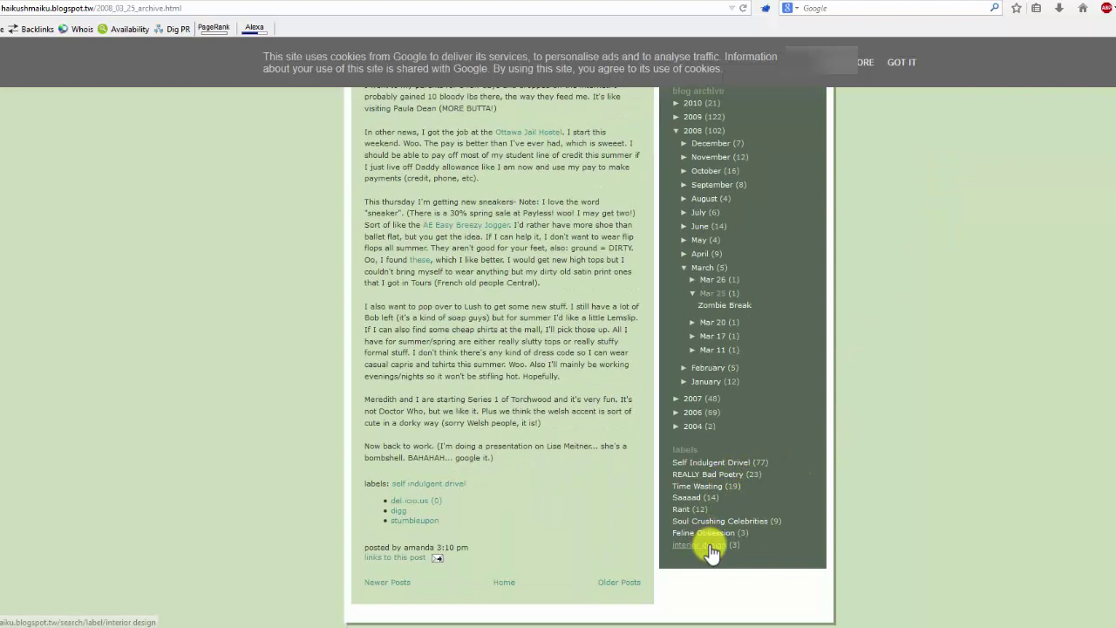
scroll(935, 427, up, 3)
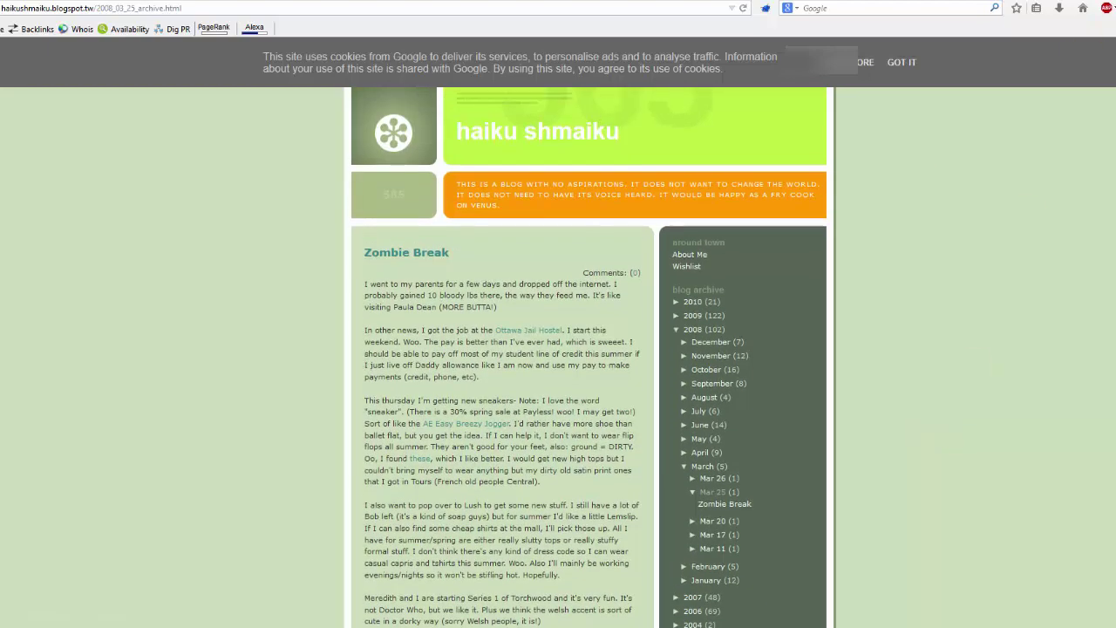
key(ctrl+w)
scroll(501, 382, down, 2)
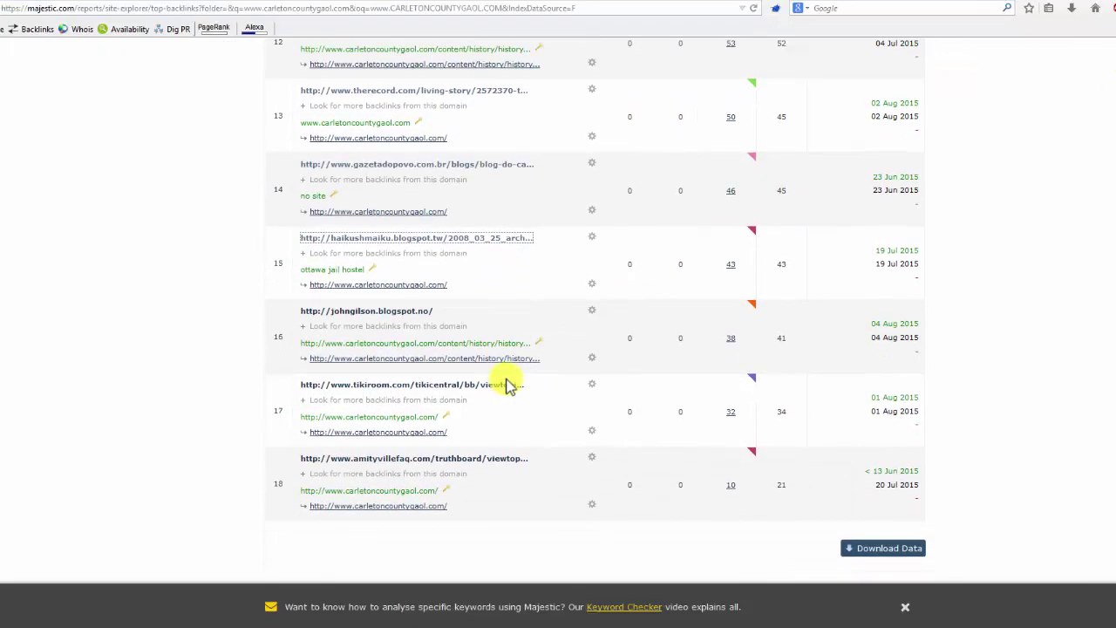
scroll(414, 397, up, 10)
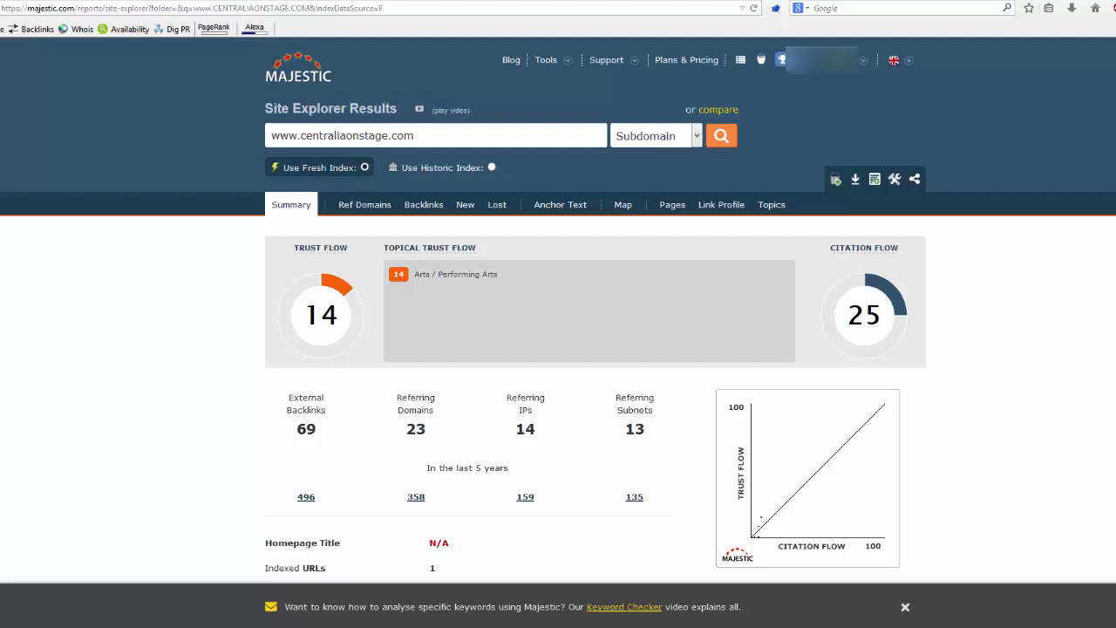
Step: Switch to Notepad++ and list the headings Good (not checked), Maybe, spam, Good and Good bought with blank lines between them
key(alt+Tab)
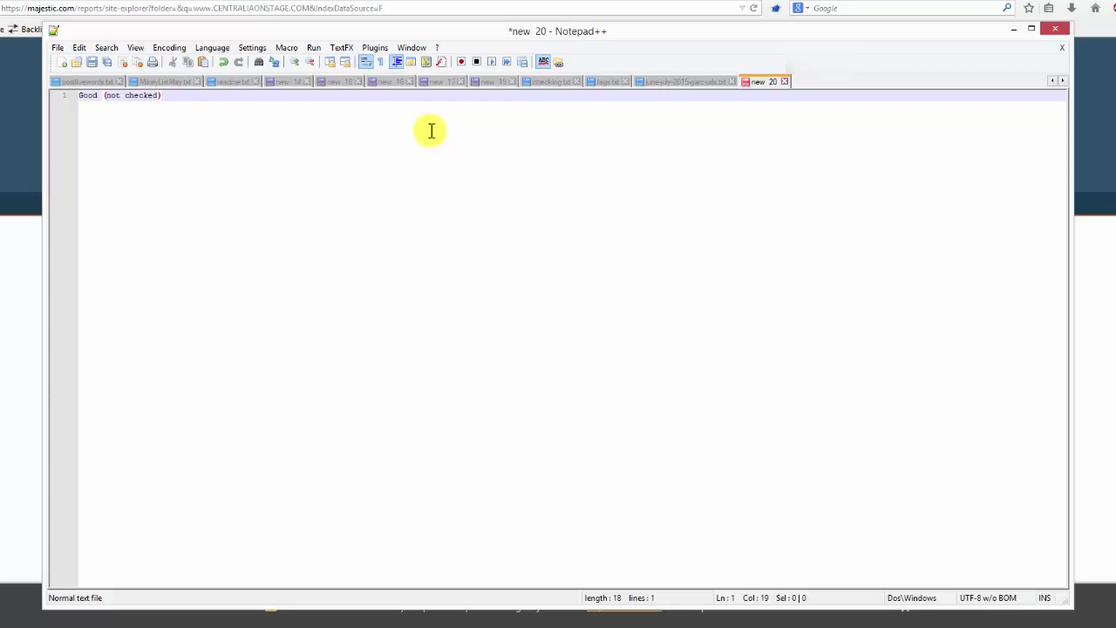
key(Return)
key(Return)
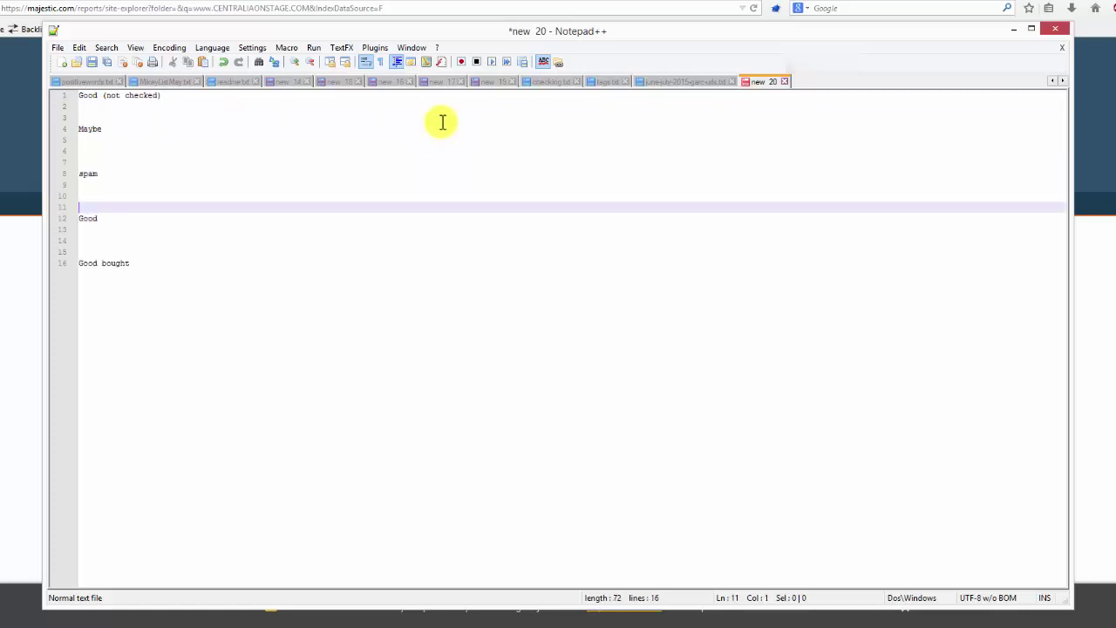
Step: Copy carletoncountygaol.com from the Site Explorer search box and list it under the Maybe heading in Notepad++
click(492, 35)
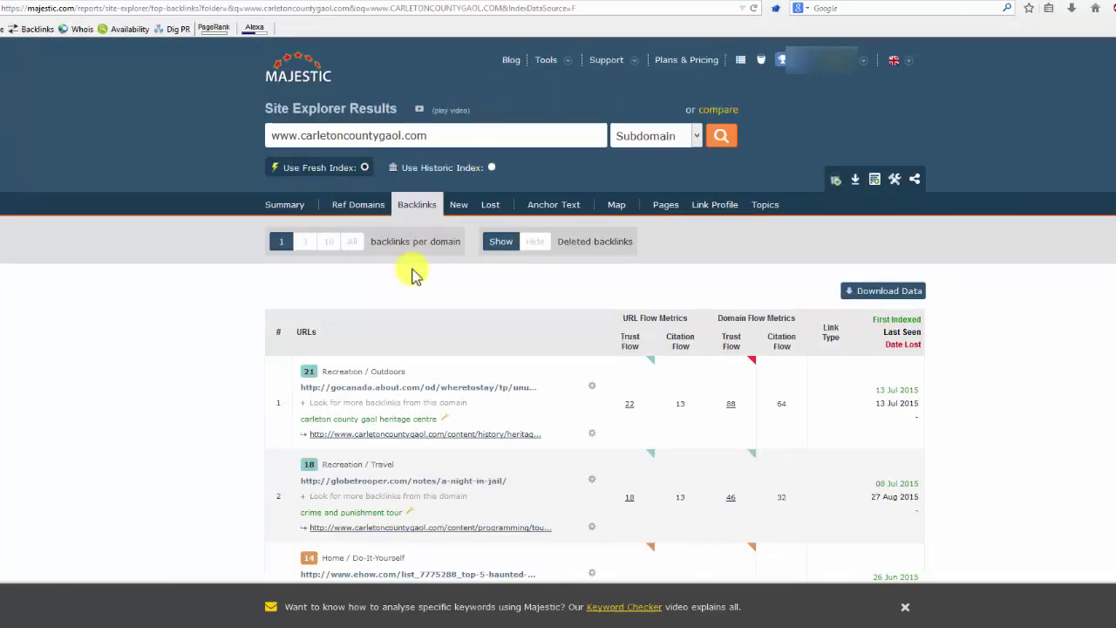
drag(445, 134, 301, 136)
key(ctrl+c)
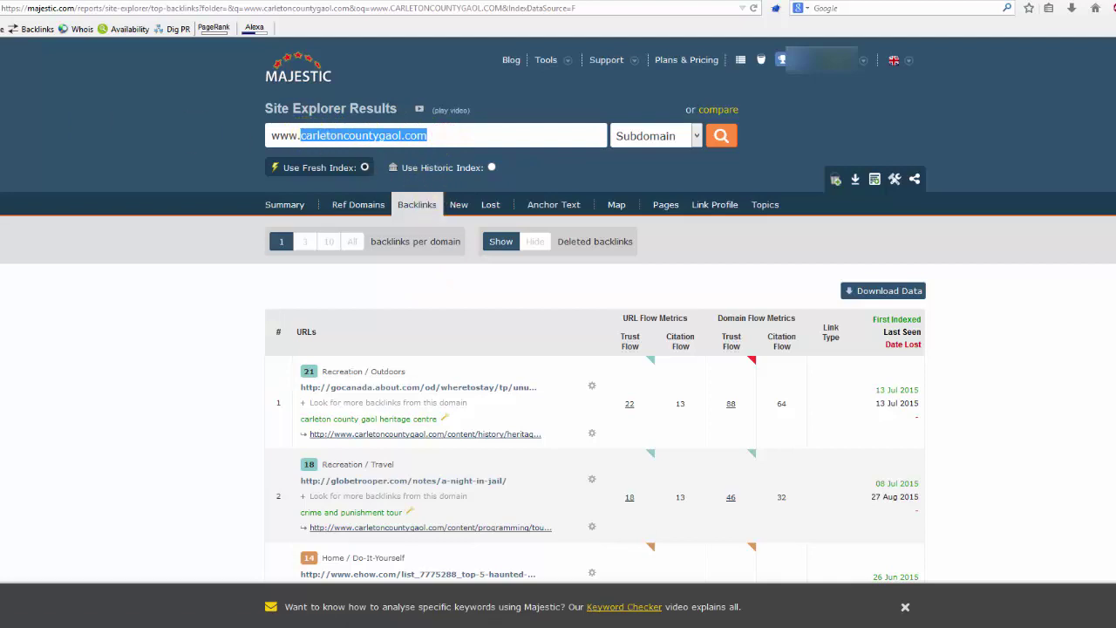
key(alt+Tab)
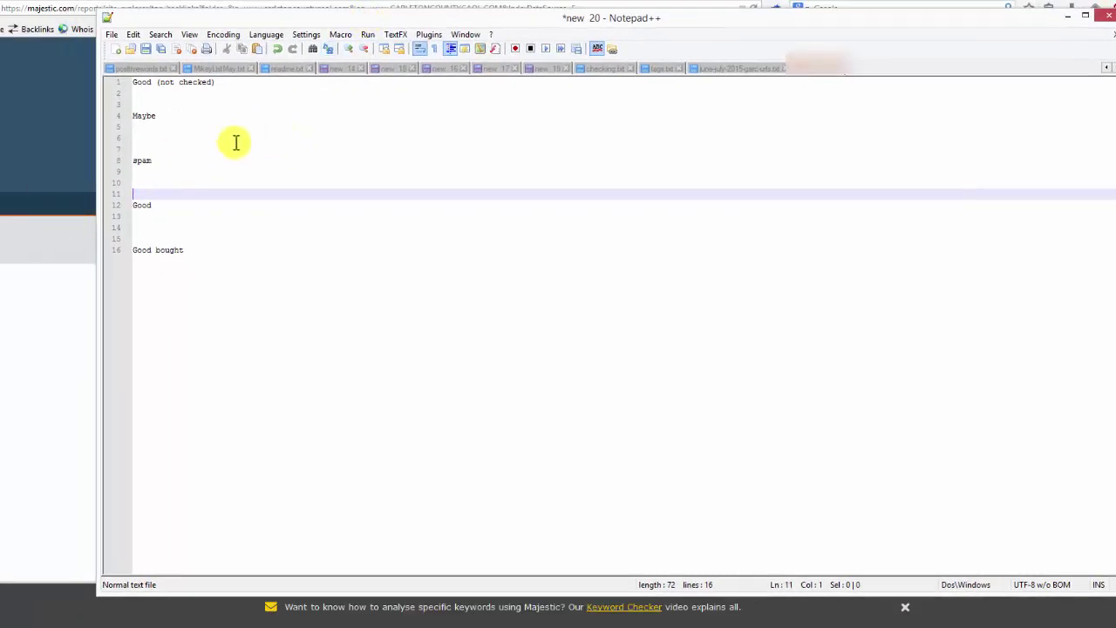
click(160, 96)
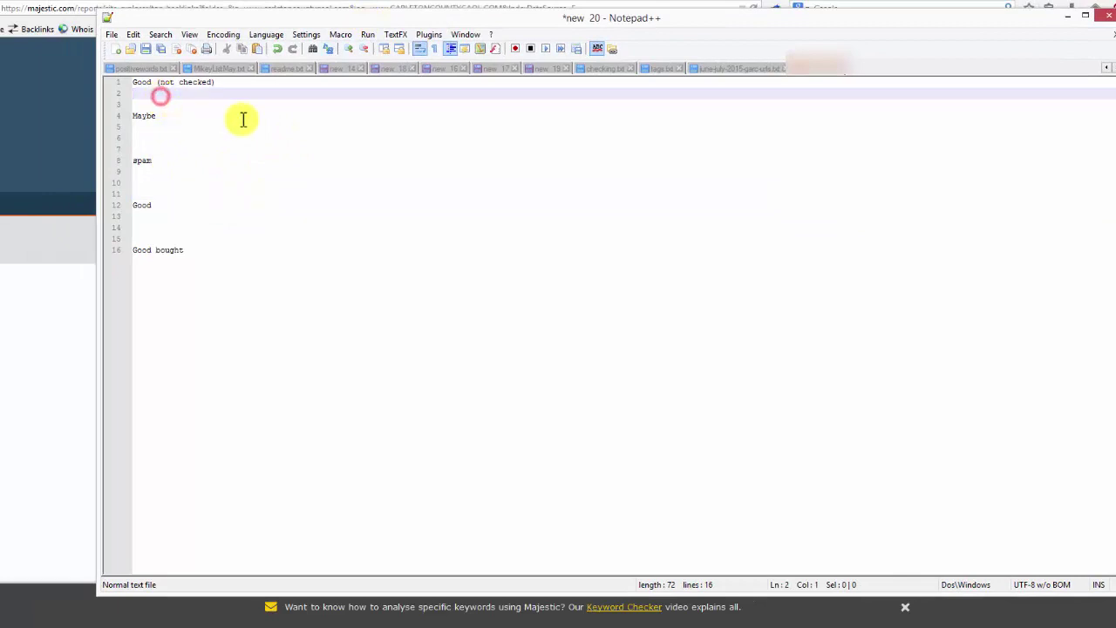
click(159, 126)
key(ctrl+v)
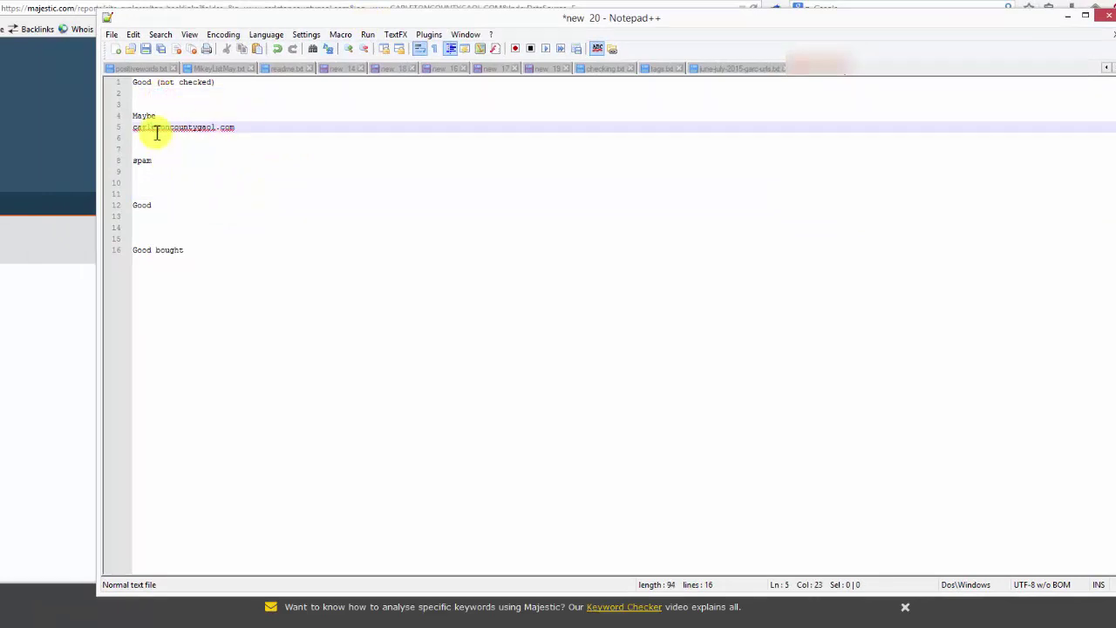
click(247, 132)
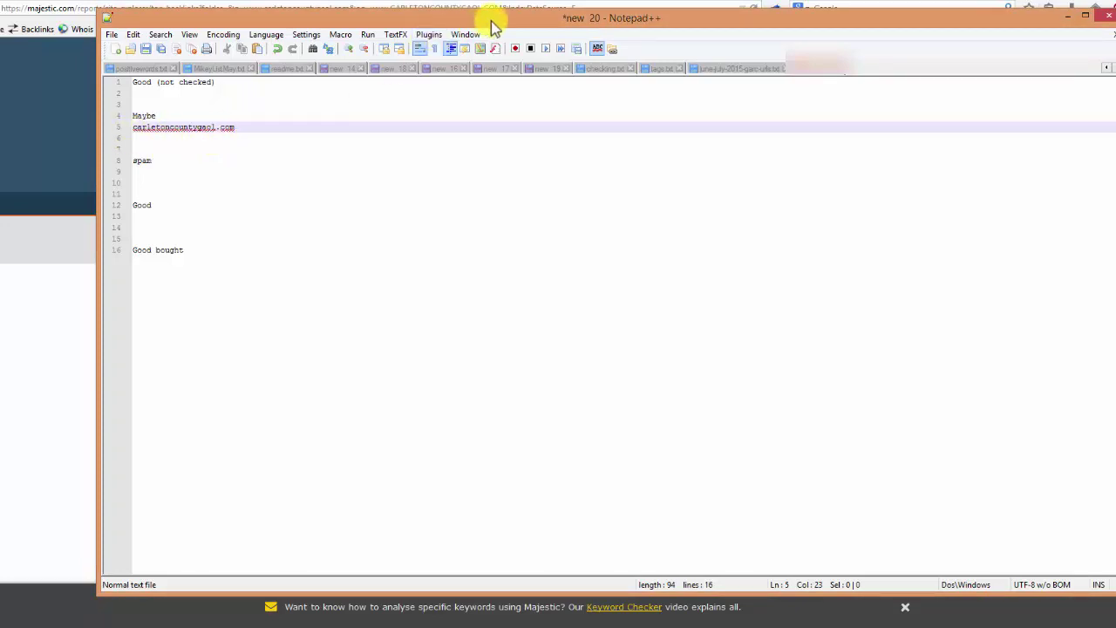
drag(491, 19, 0, 26)
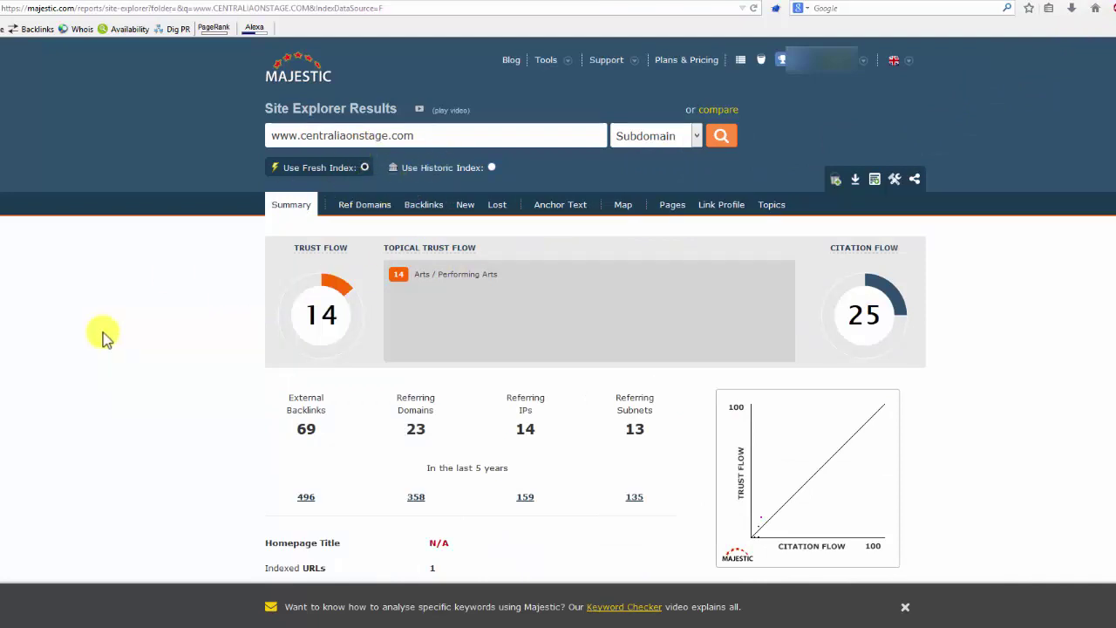
Step: Review the centraliaonstage.com summary, covering its backlink history, backlink breakdown, anchor text and listed backlinks
scroll(109, 329, down, 5)
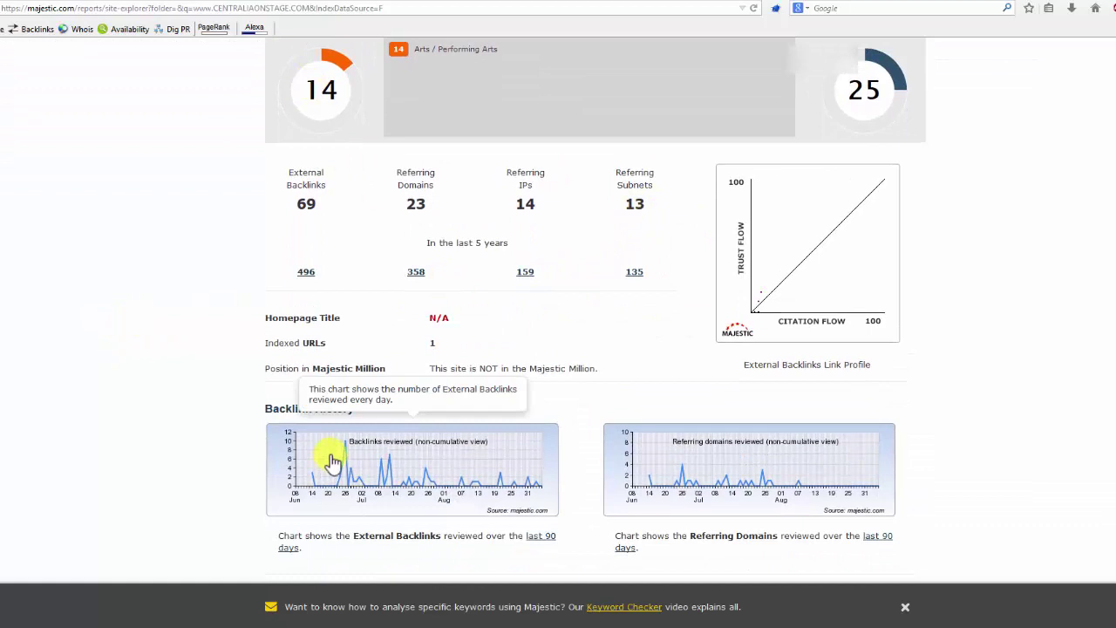
scroll(446, 485, down, 2)
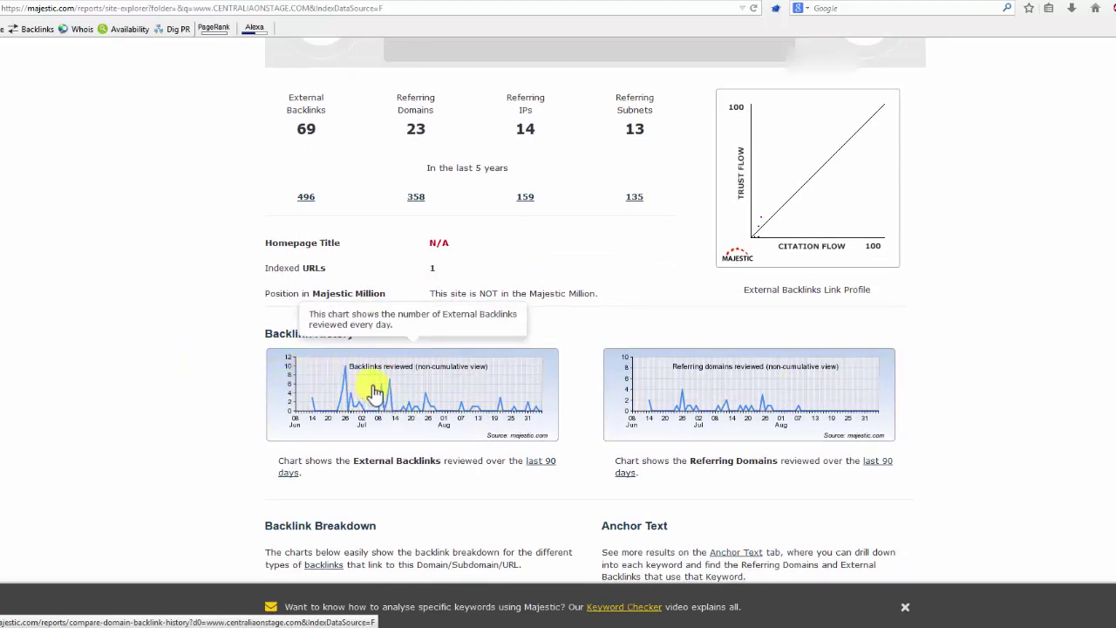
scroll(668, 388, down, 3)
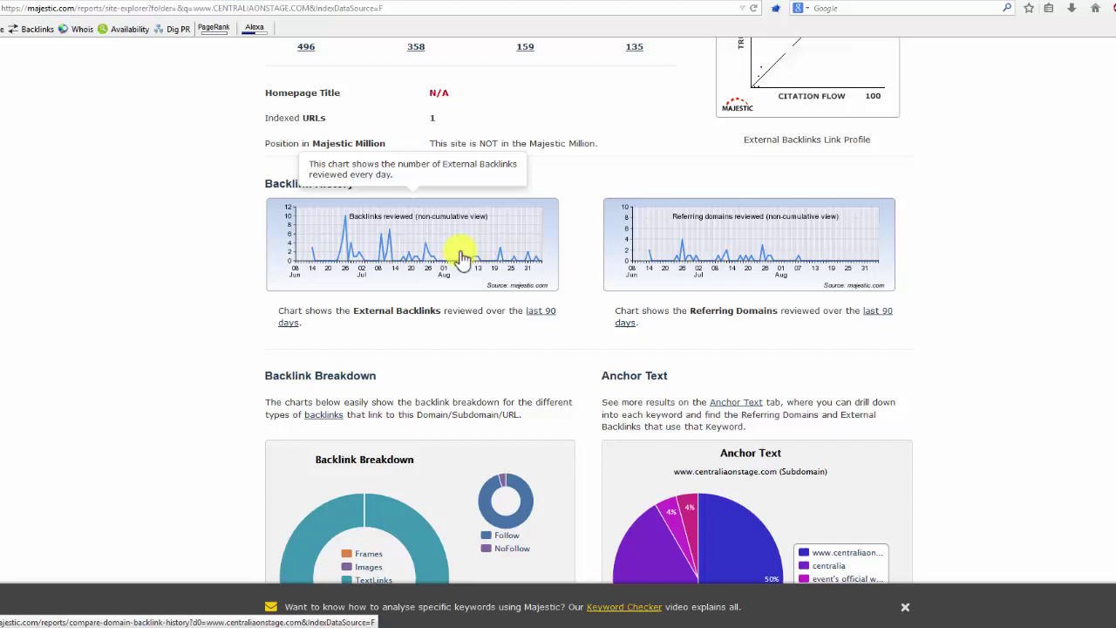
scroll(458, 249, down, 3)
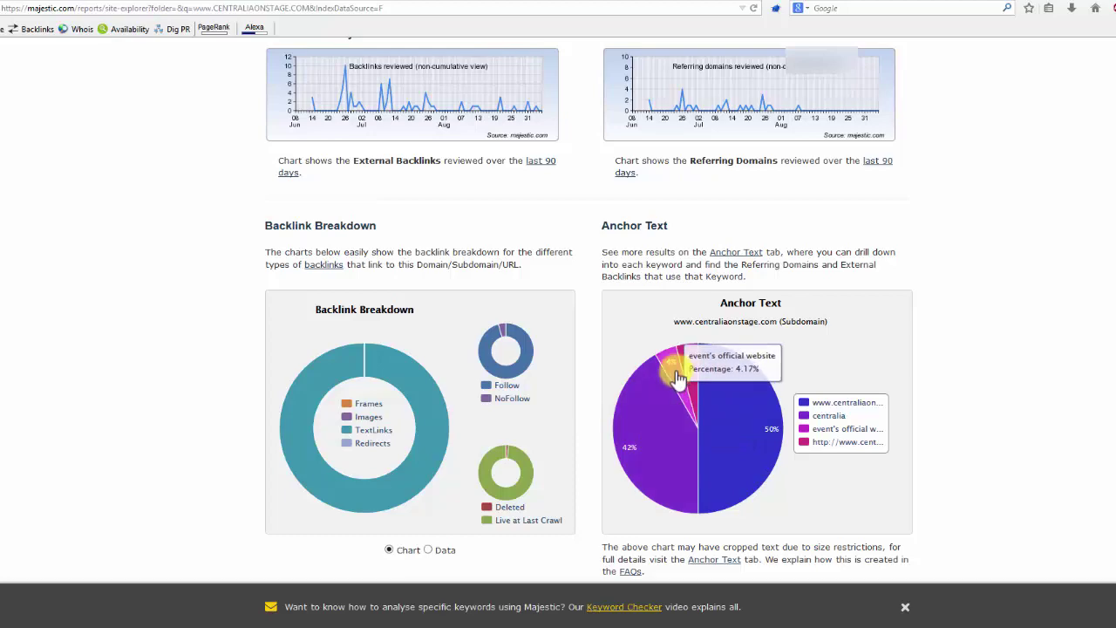
scroll(615, 427, down, 5)
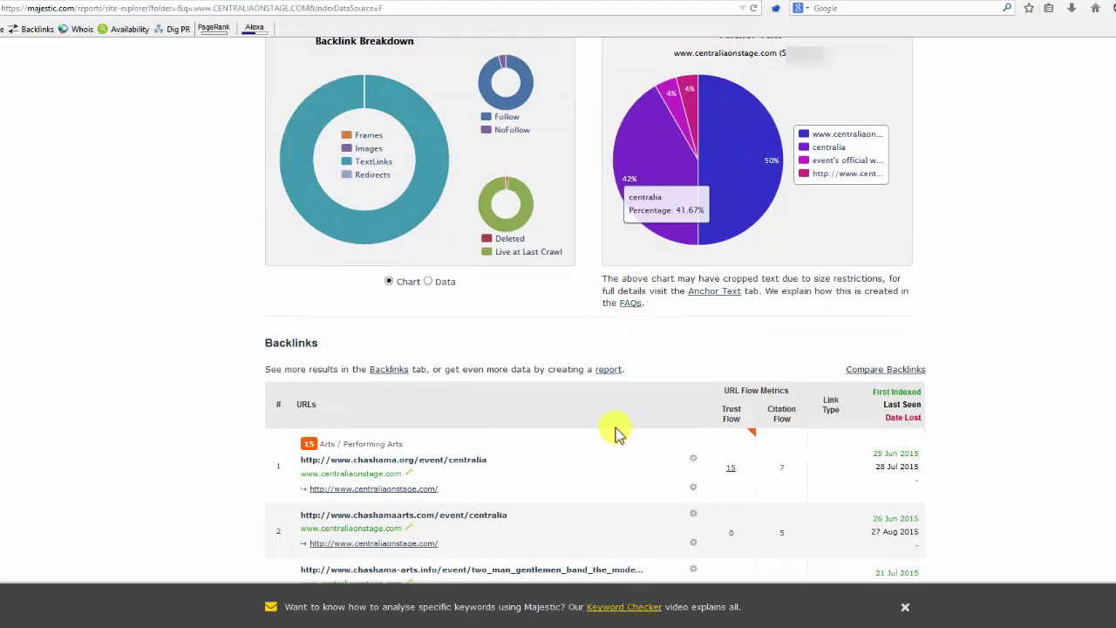
scroll(624, 427, down, 3)
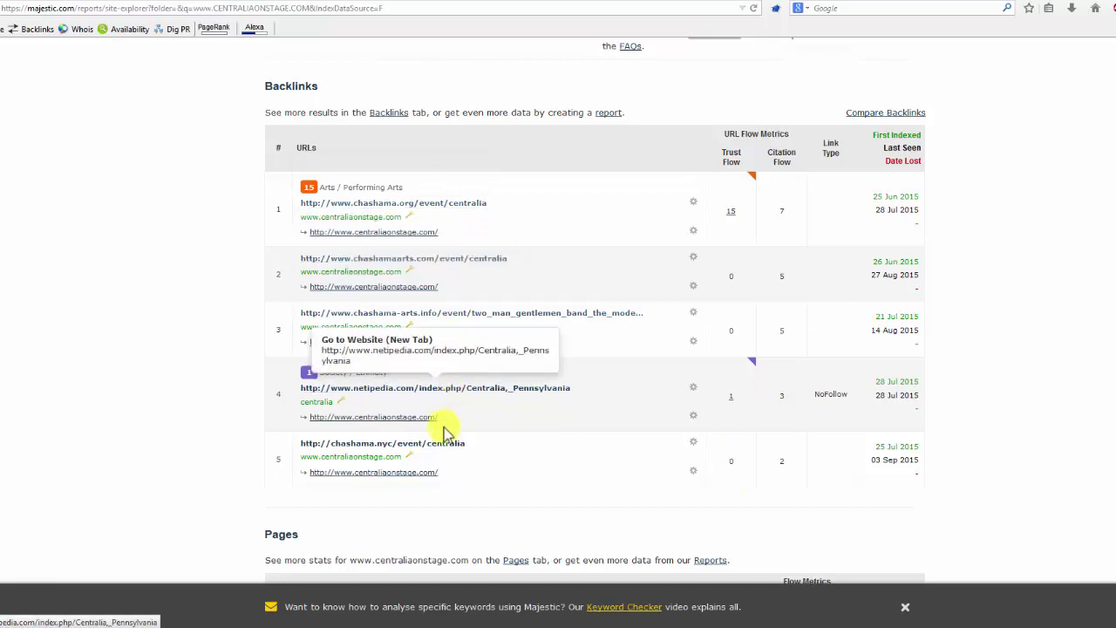
Step: Check the chashama and Netipedia Centralia pages that link to centraliaonstage.com, and return to the domain's summary
click(837, 3)
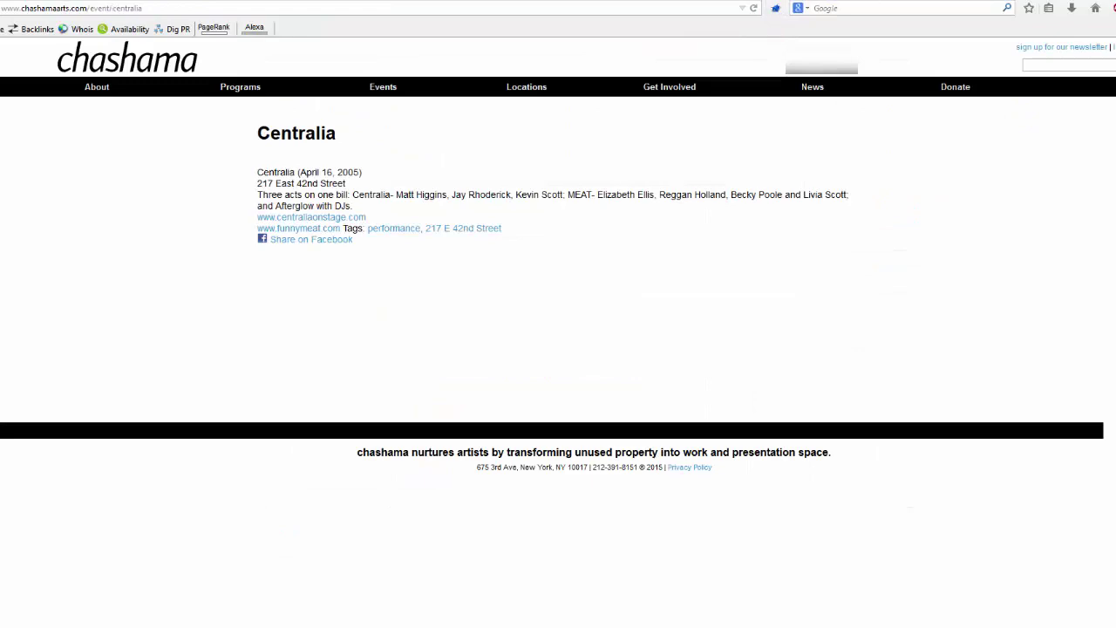
key(ctrl+Tab)
key(ctrl+Tab)
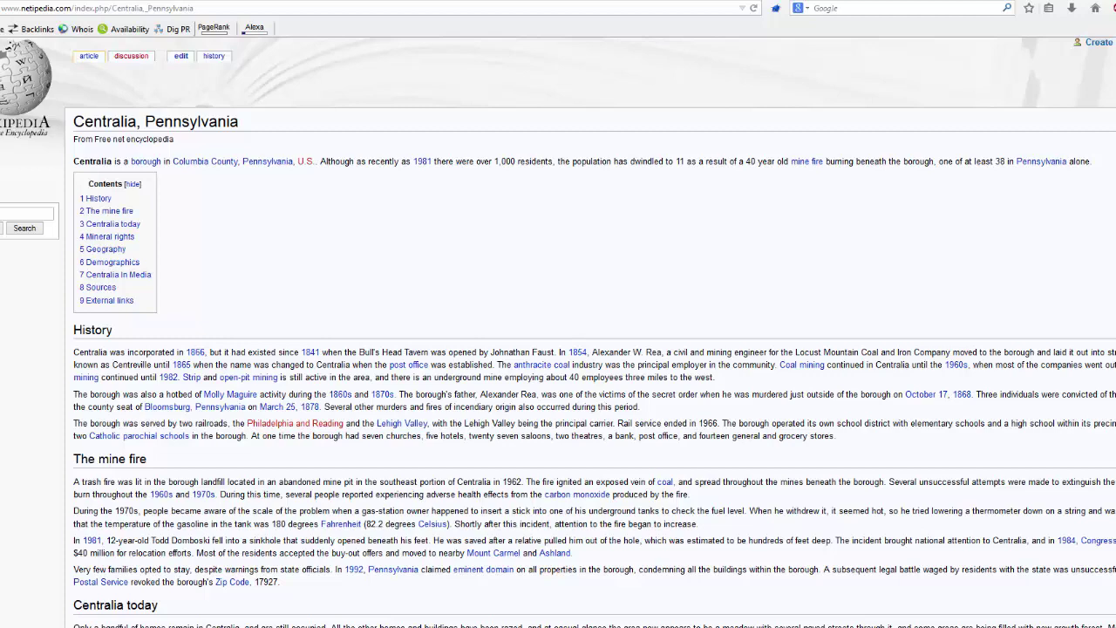
key(ctrl+Tab)
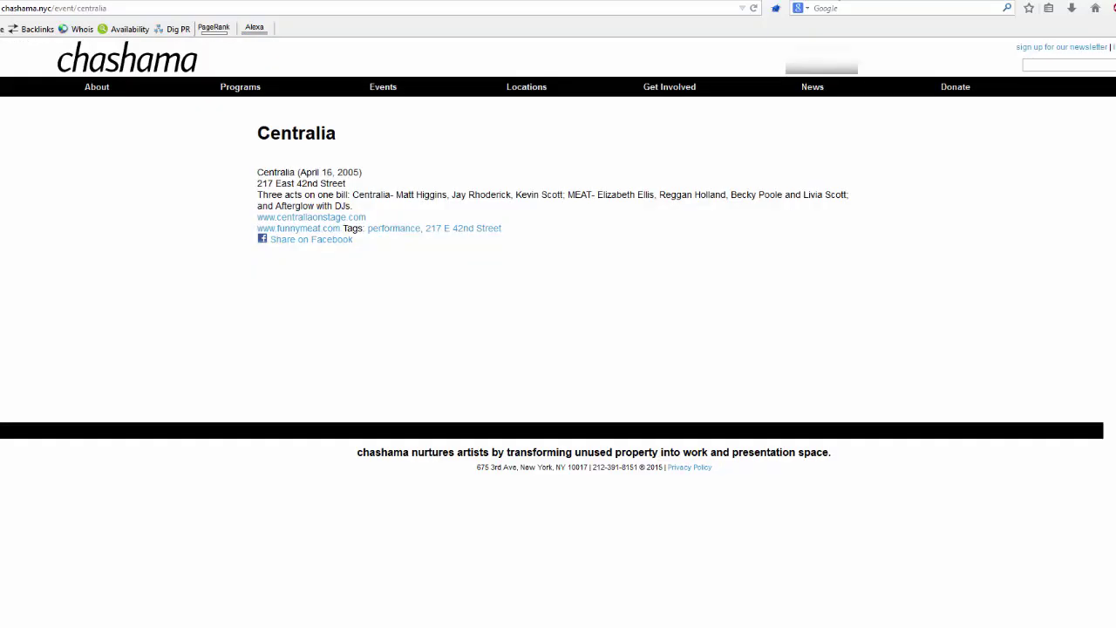
key(ctrl+Tab)
scroll(1015, 247, up, 10)
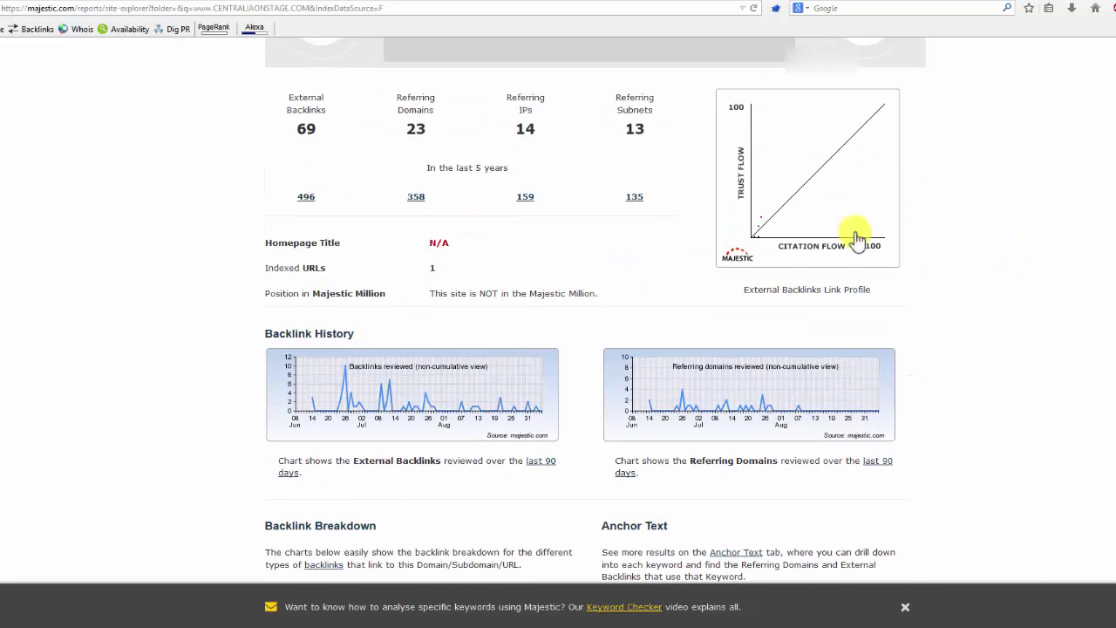
scroll(803, 279, up, 4)
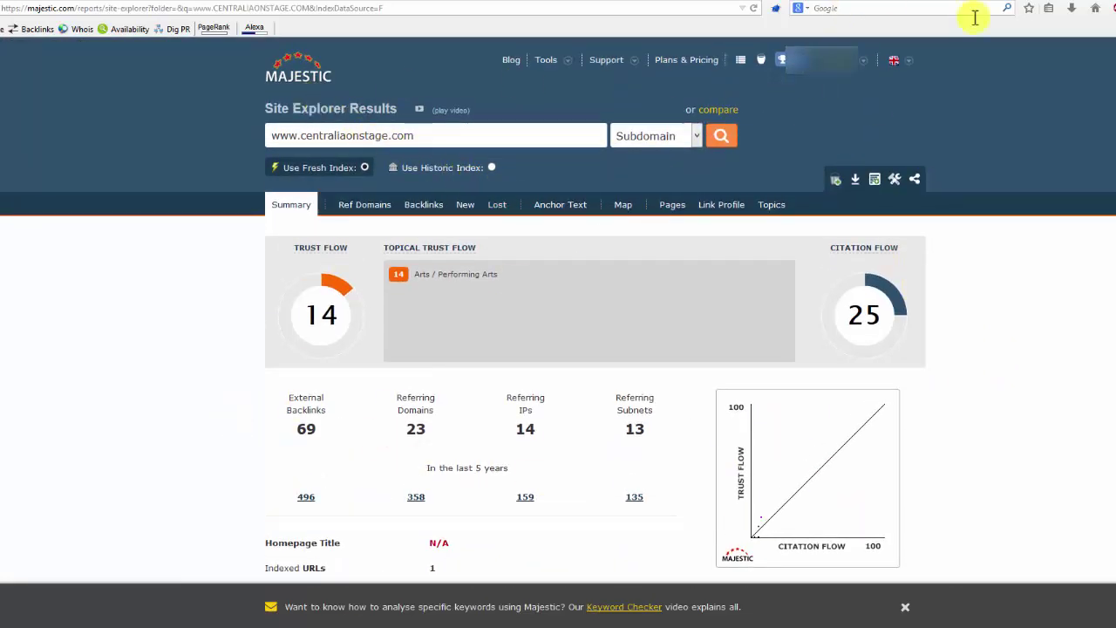
Step: Switch to the chillarparty.net report and examine its trust flow, citation flow, topics and referring domain figures
key(ctrl+Tab)
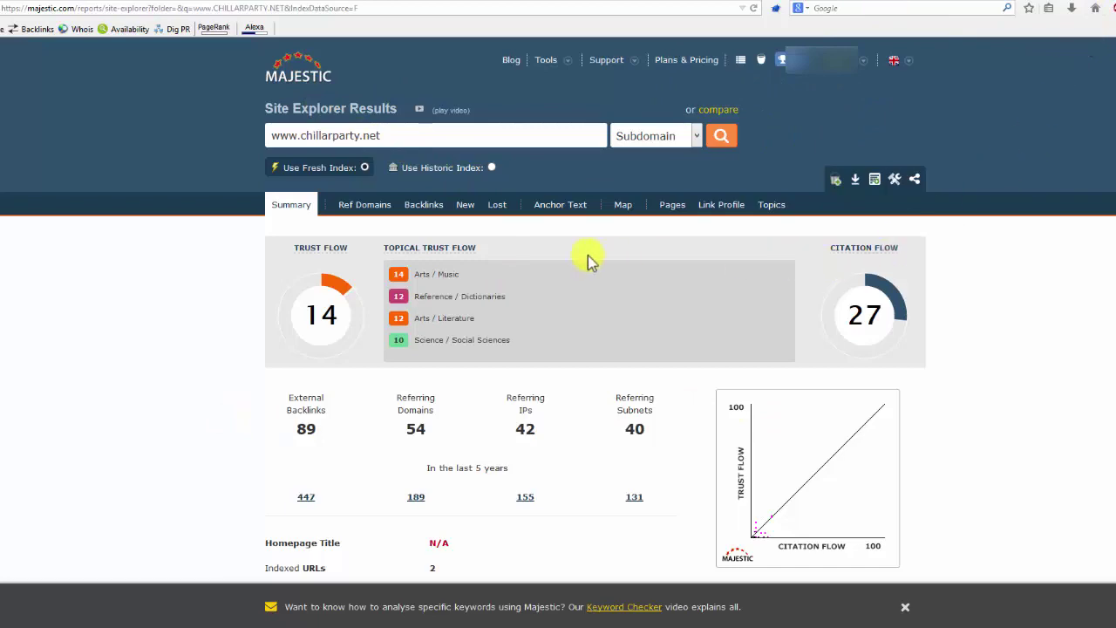
scroll(591, 256, down, 2)
scroll(588, 256, down, 1)
scroll(588, 257, up, 3)
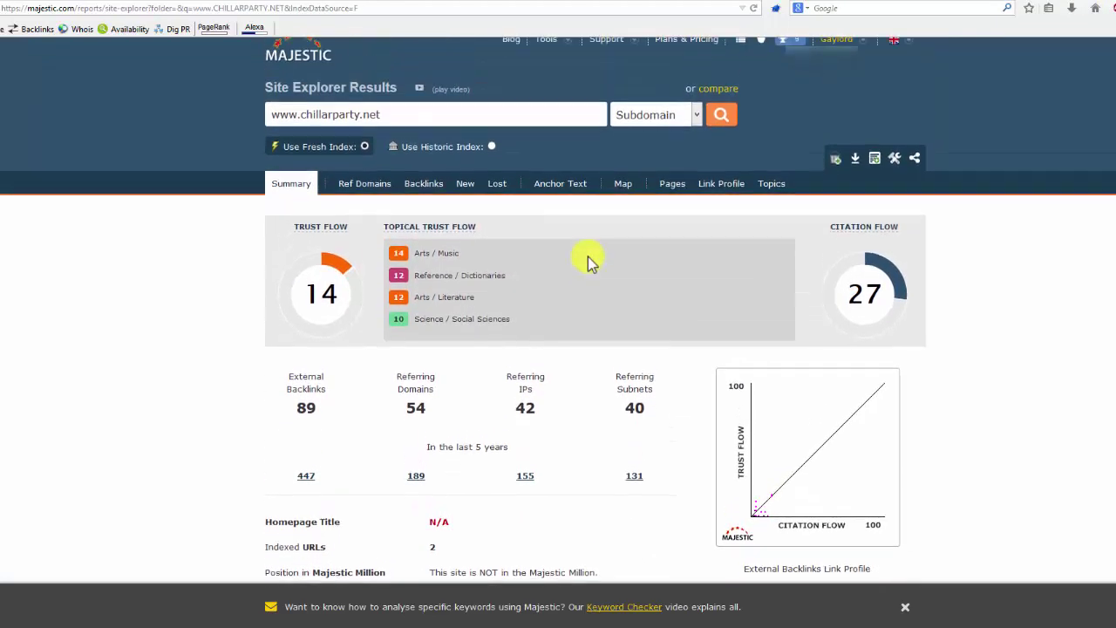
scroll(593, 262, down, 2)
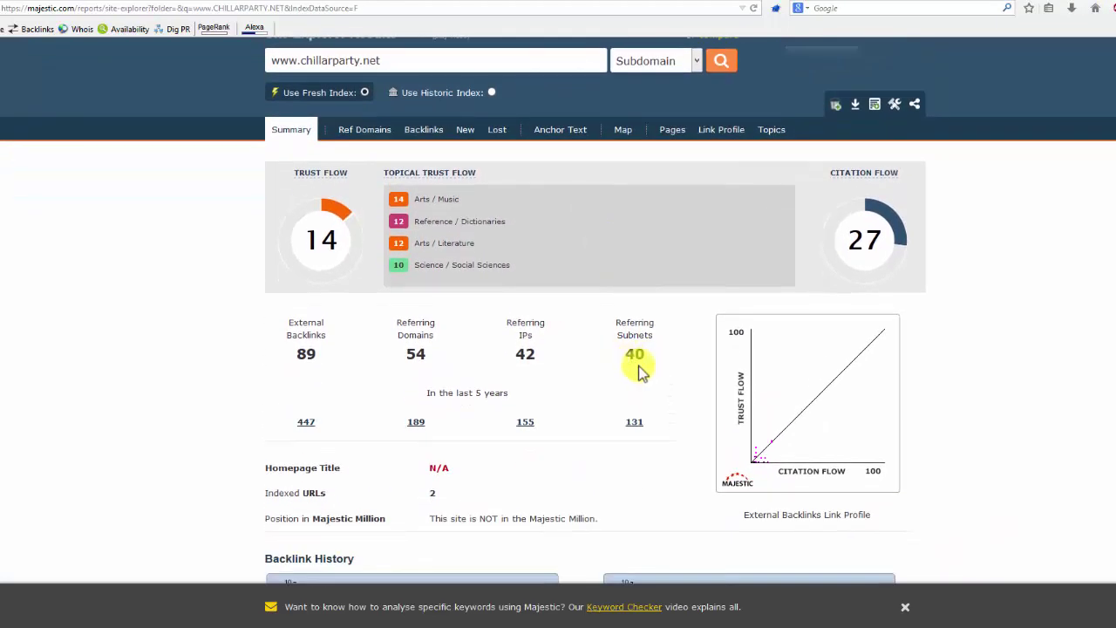
scroll(432, 253, up, 2)
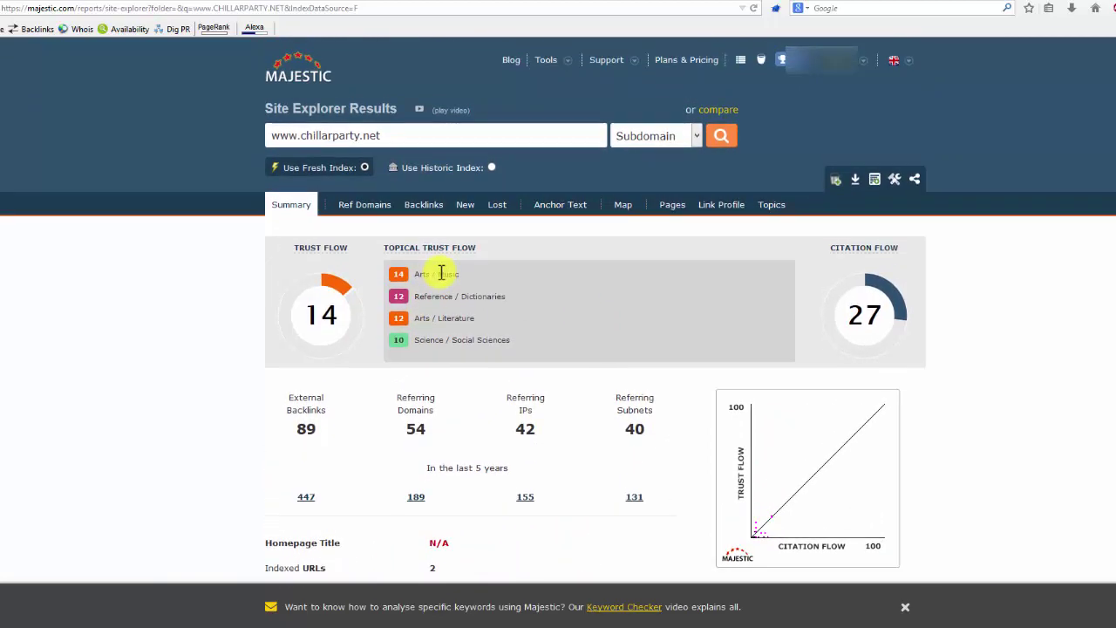
Step: Examine the backlink history, text link and deleted link shares, and anchor text distribution of chillarparty.net
scroll(443, 276, down, 5)
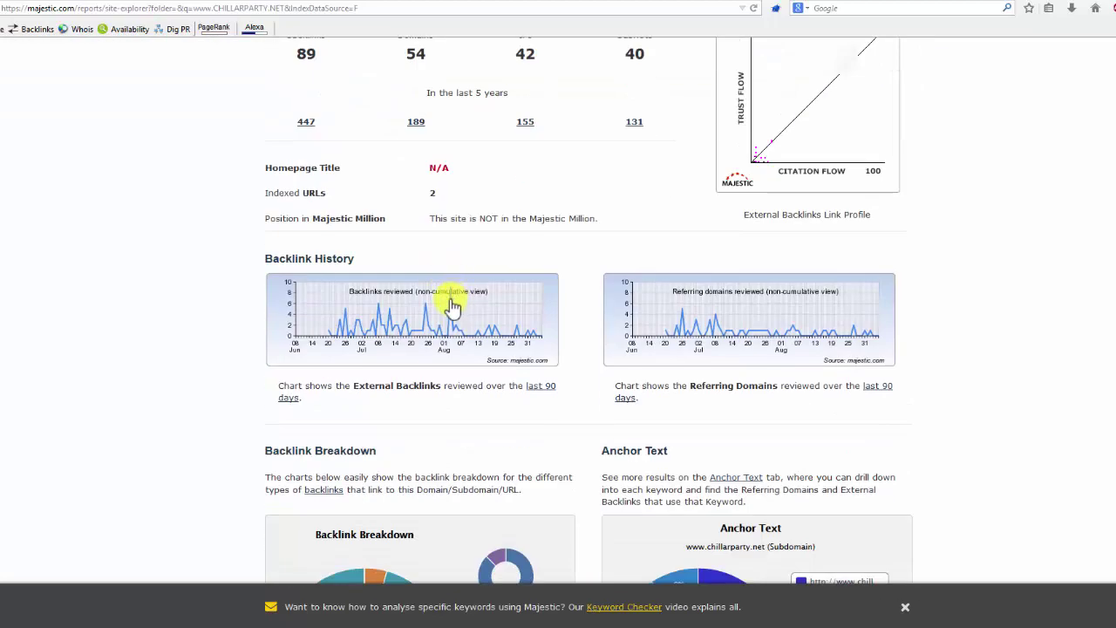
scroll(690, 314, down, 4)
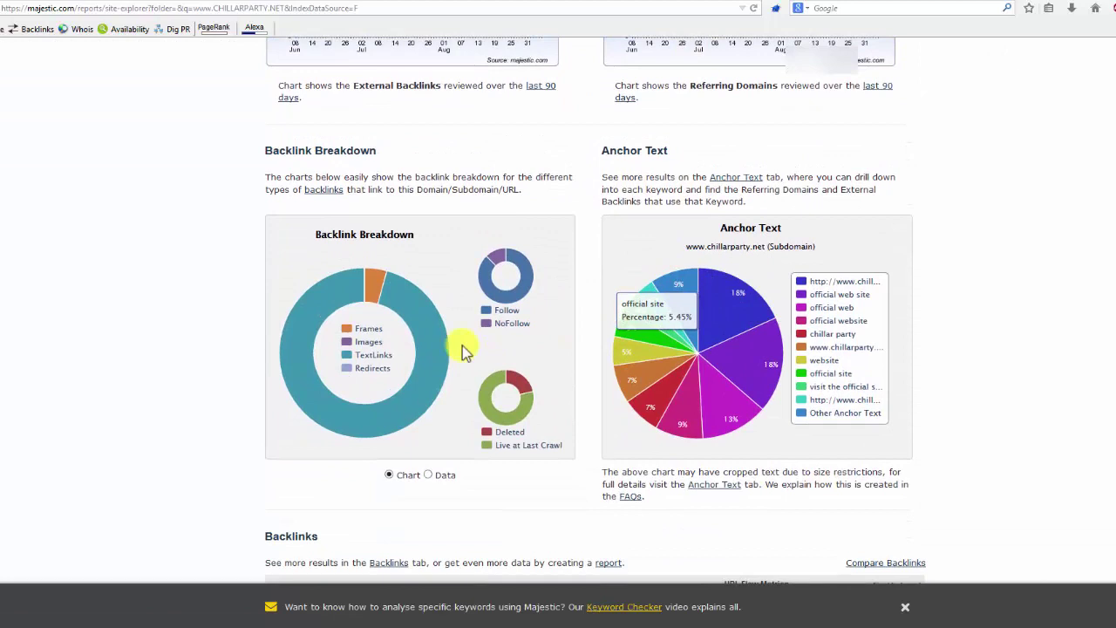
mouse_move(446, 341)
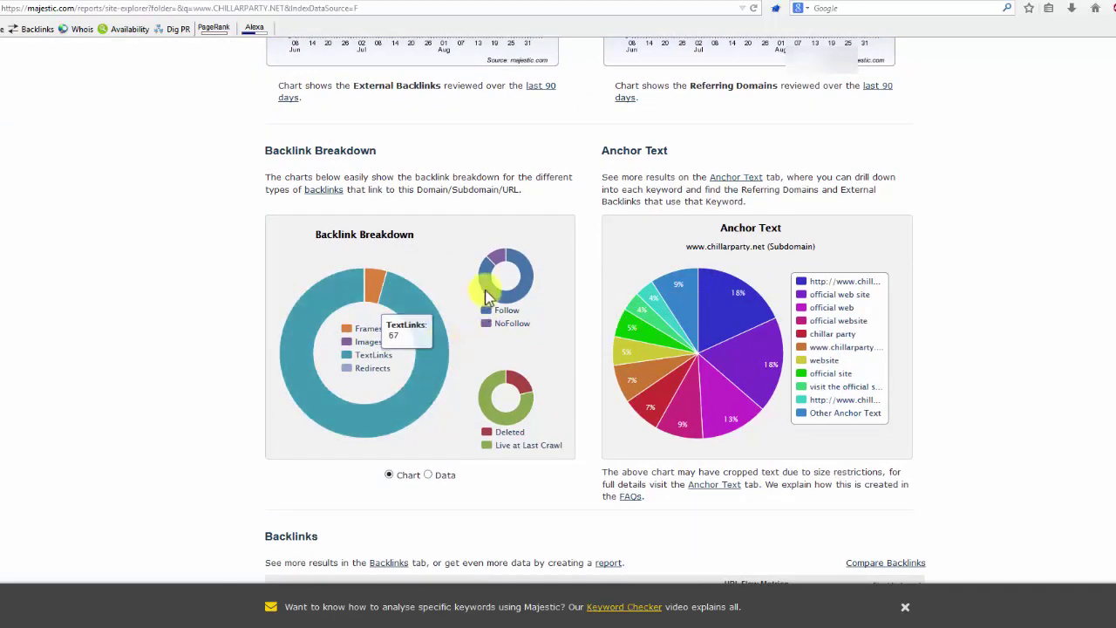
mouse_move(524, 388)
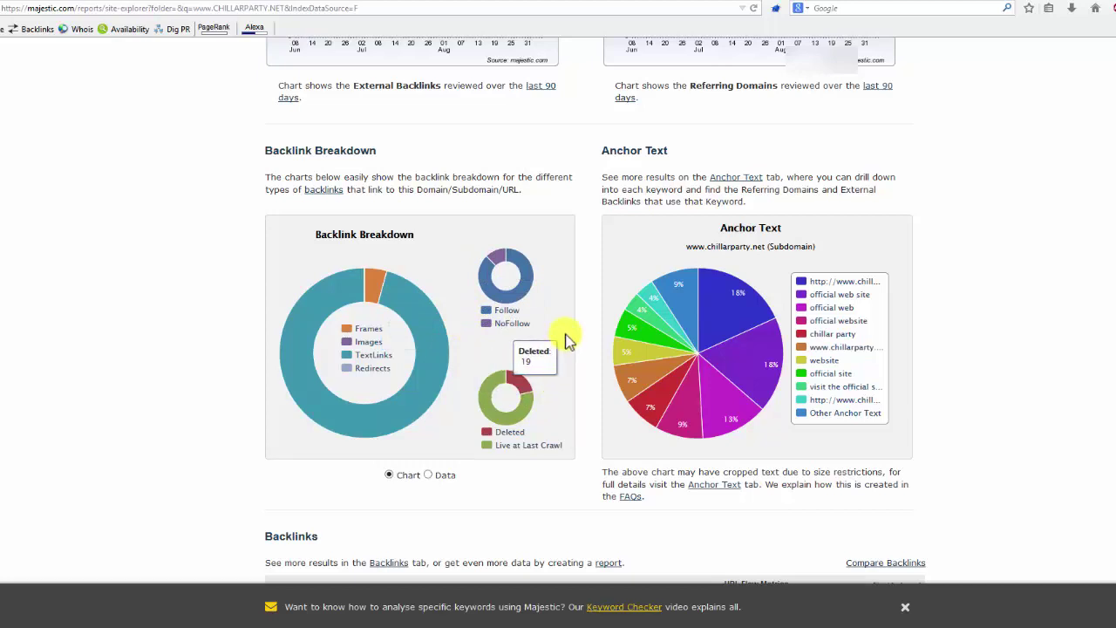
scroll(496, 333, down, 1)
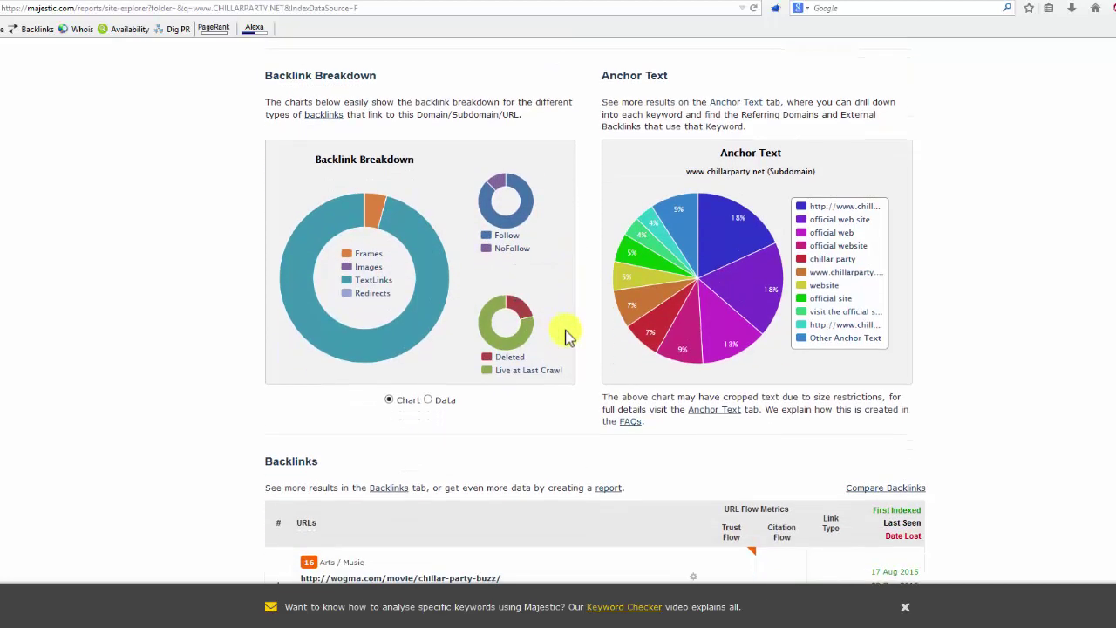
mouse_move(753, 249)
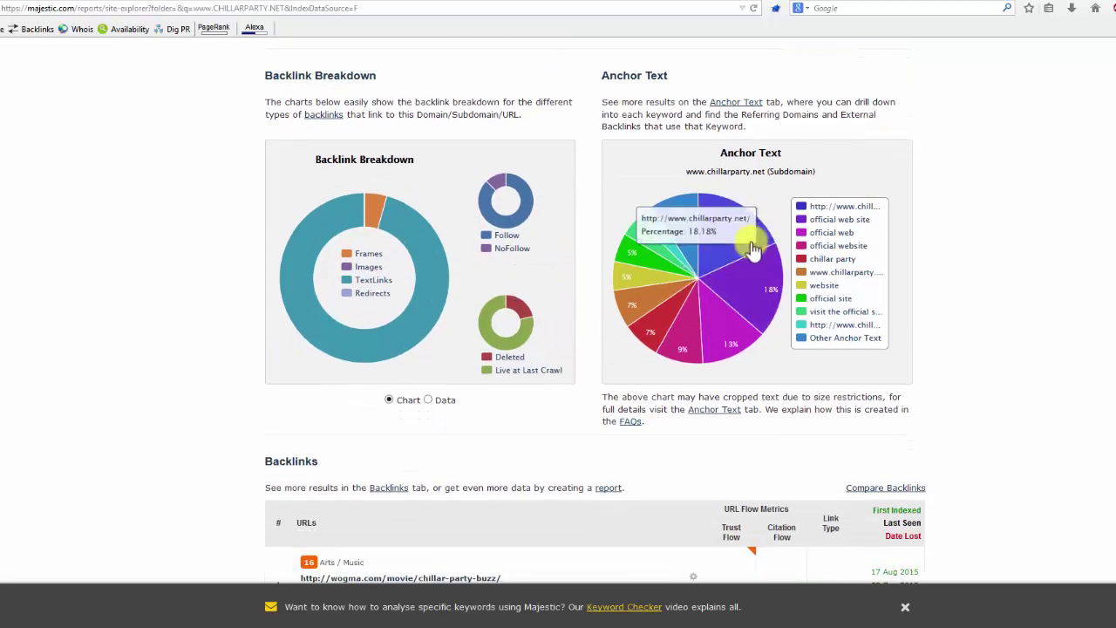
mouse_move(686, 333)
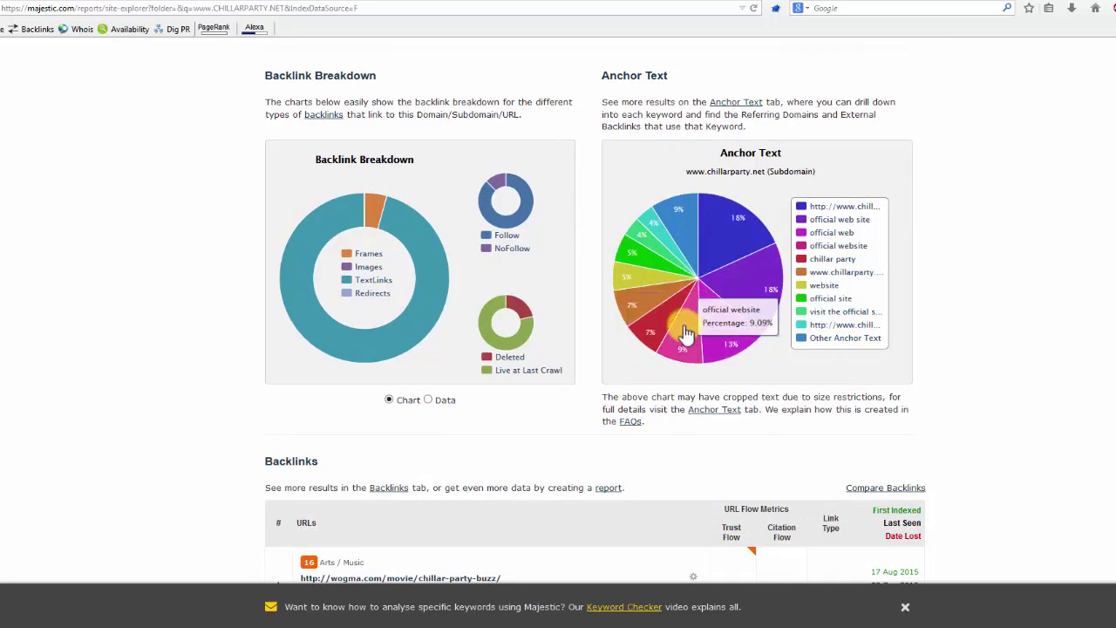
mouse_move(652, 237)
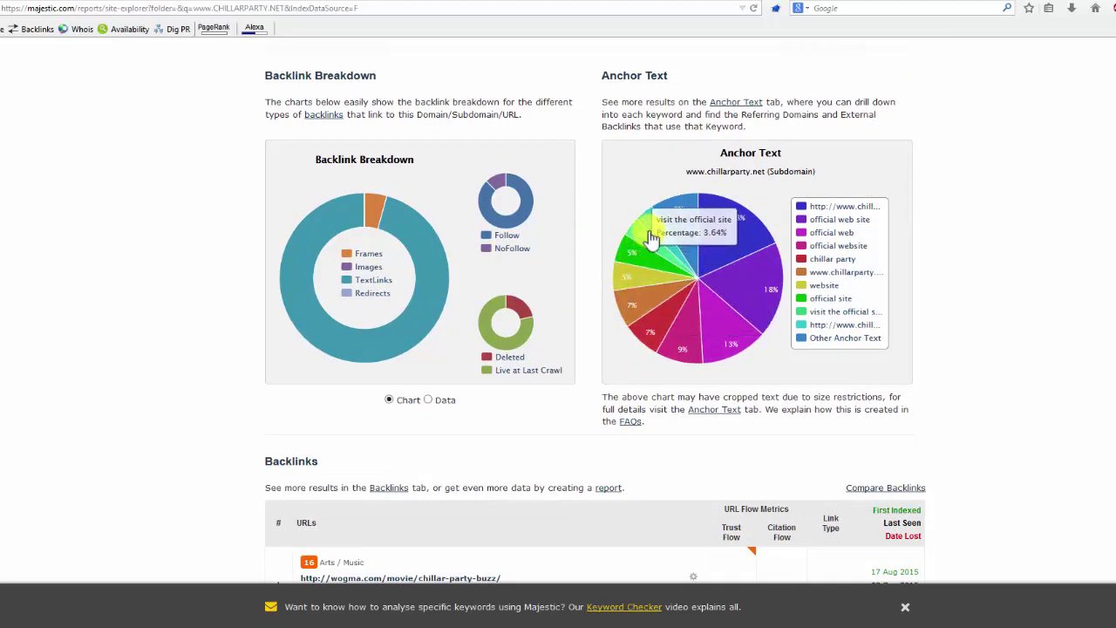
Step: Look over the backlinks listed for chillarparty.net and inspect the wogma.com and turkcealtyazi.org Chillar Party pages for the official site link
scroll(567, 328, down, 3)
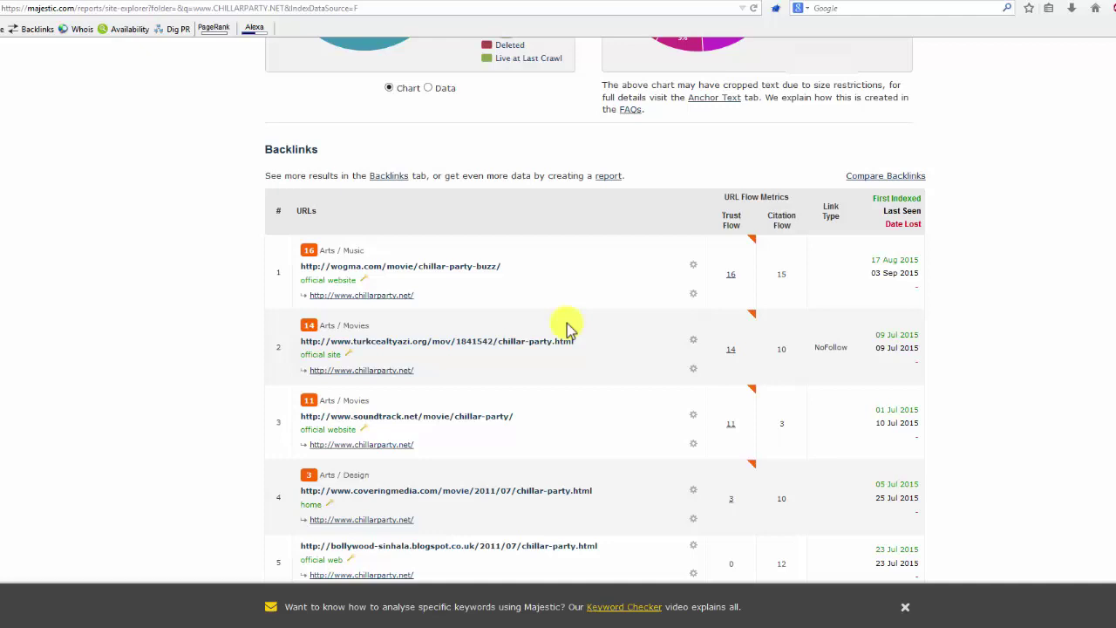
scroll(567, 328, down, 1)
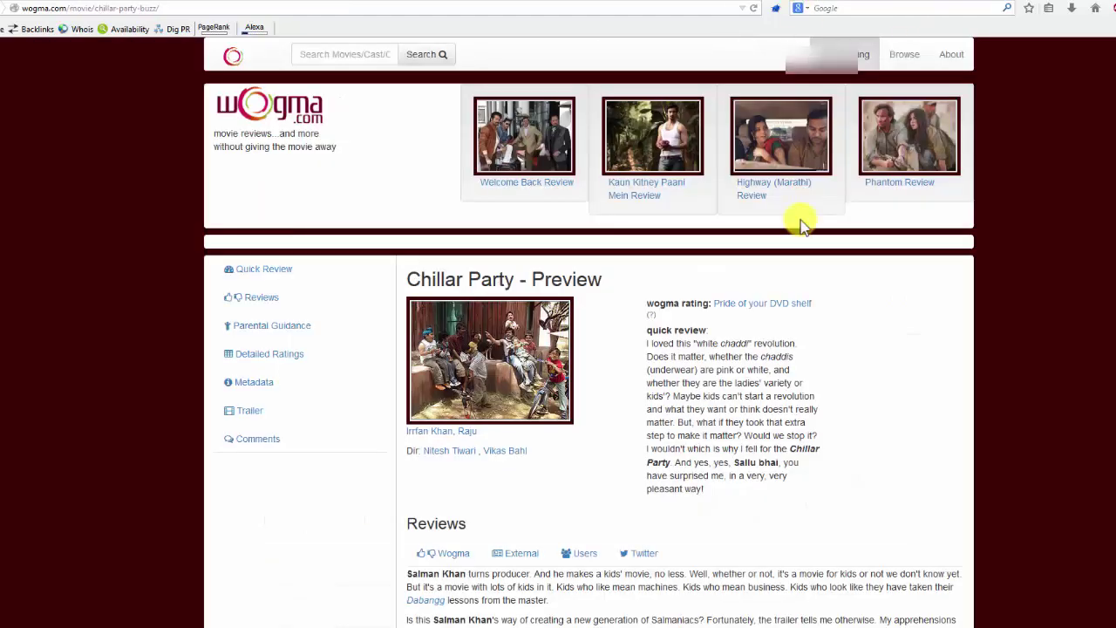
scroll(804, 225, down, 5)
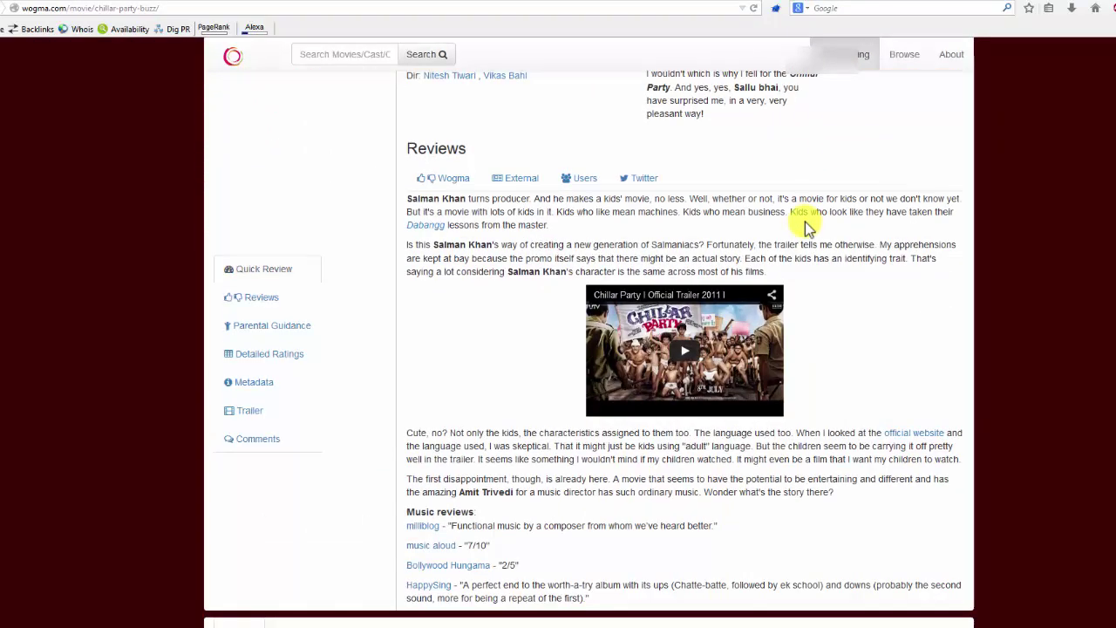
scroll(803, 225, up, 4)
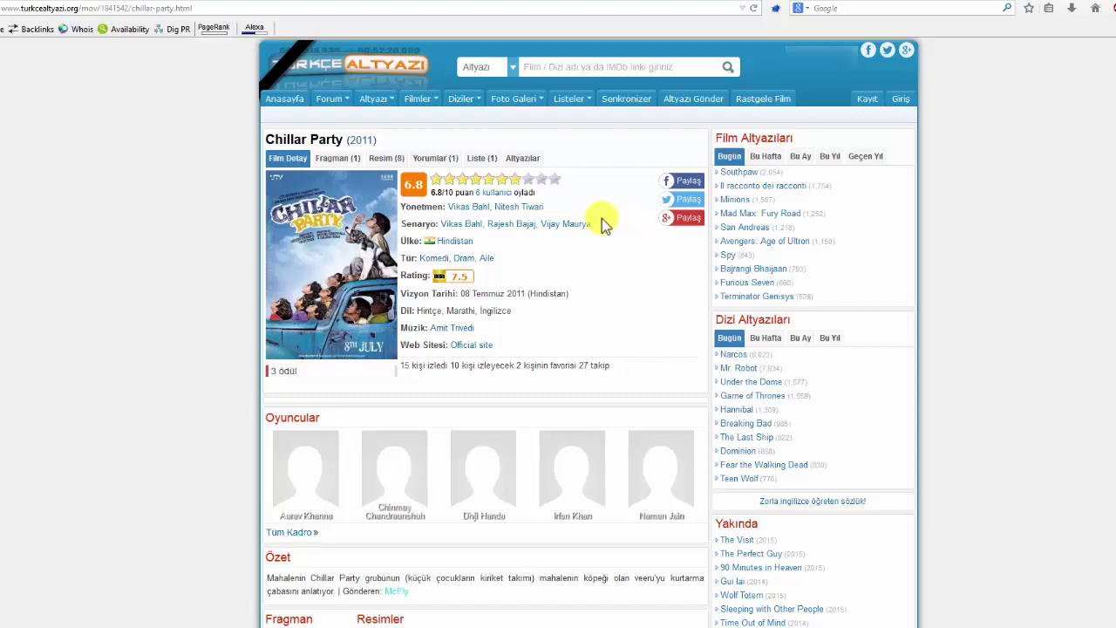
scroll(602, 218, down, 2)
scroll(608, 220, down, 2)
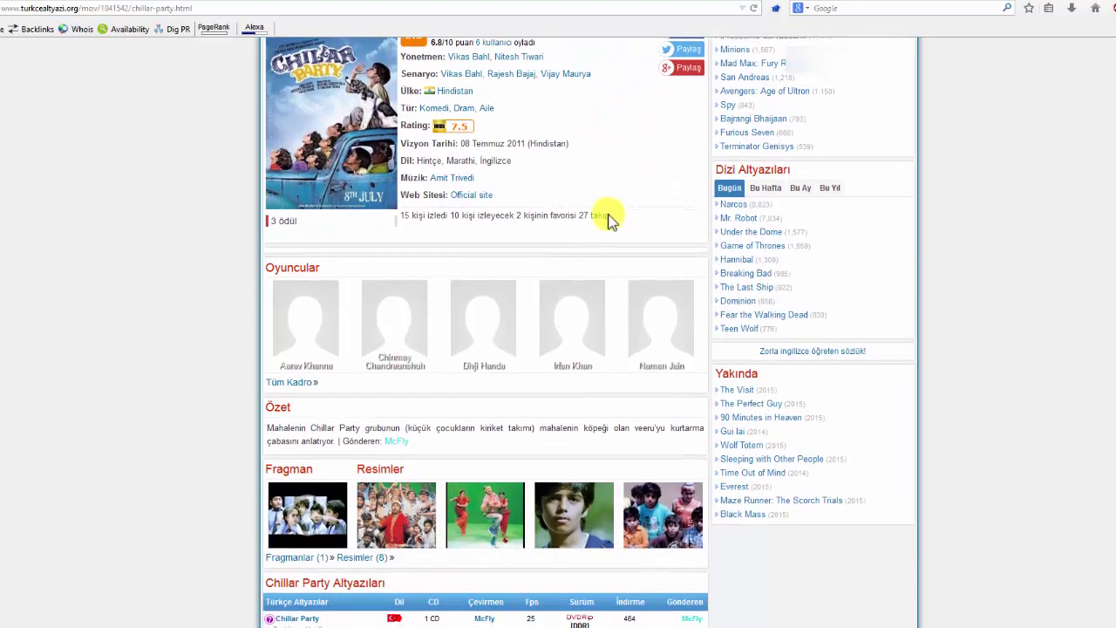
Step: Inspect the soundtrack.net, coveringmedia.com and bollywood-sinhala Chillar Party pages listed as linking to chillarparty.net
scroll(611, 215, up, 4)
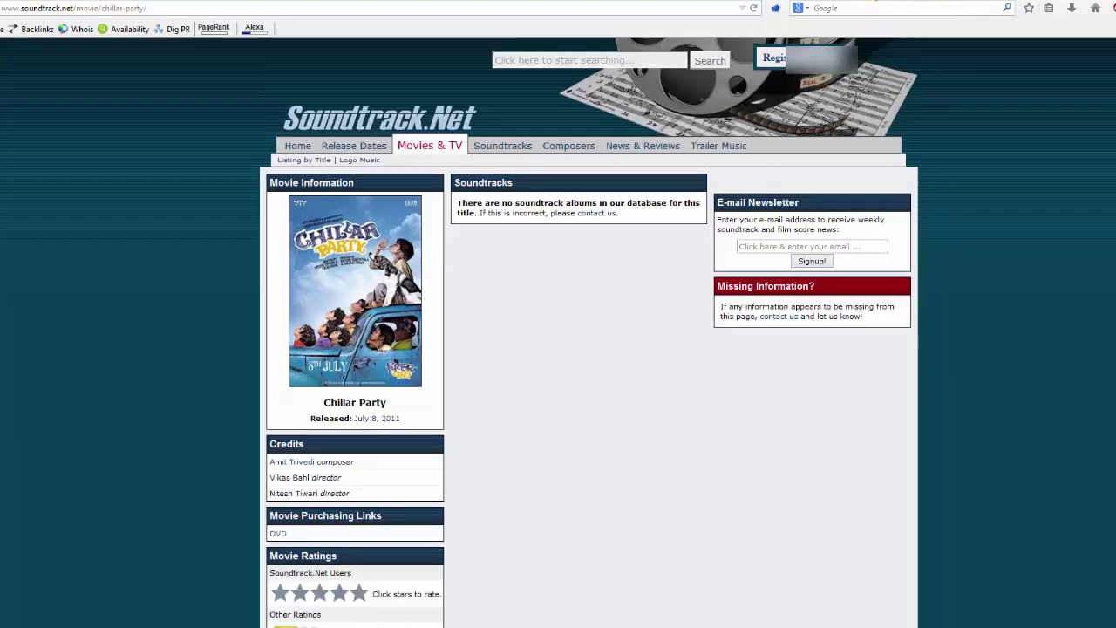
scroll(649, 262, down, 6)
scroll(650, 262, up, 6)
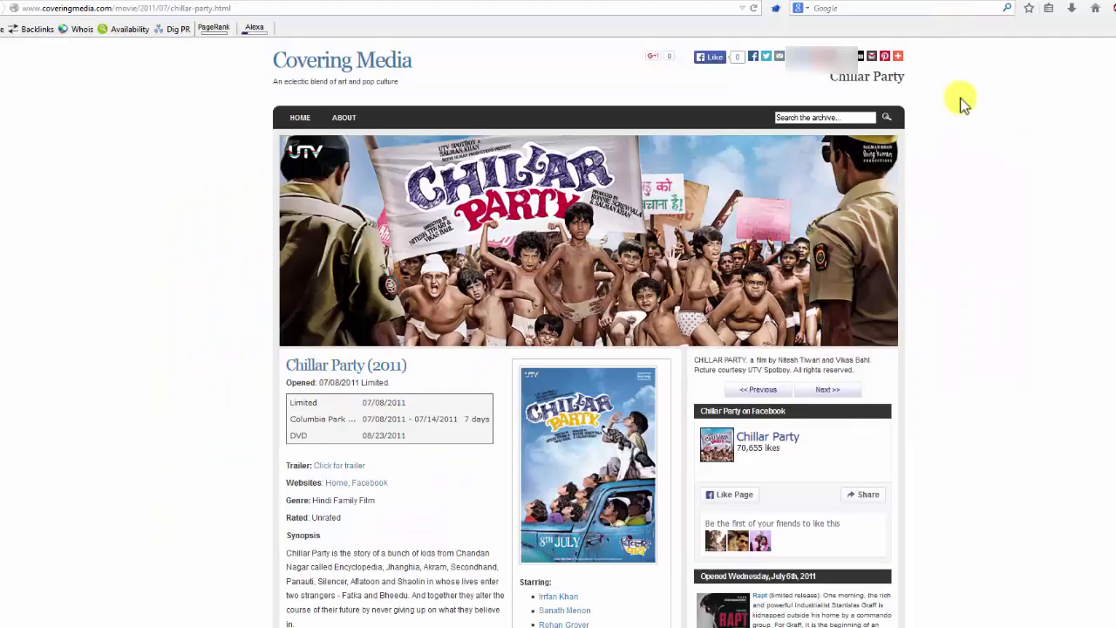
scroll(1032, 250, down, 1)
scroll(1032, 250, down, 5)
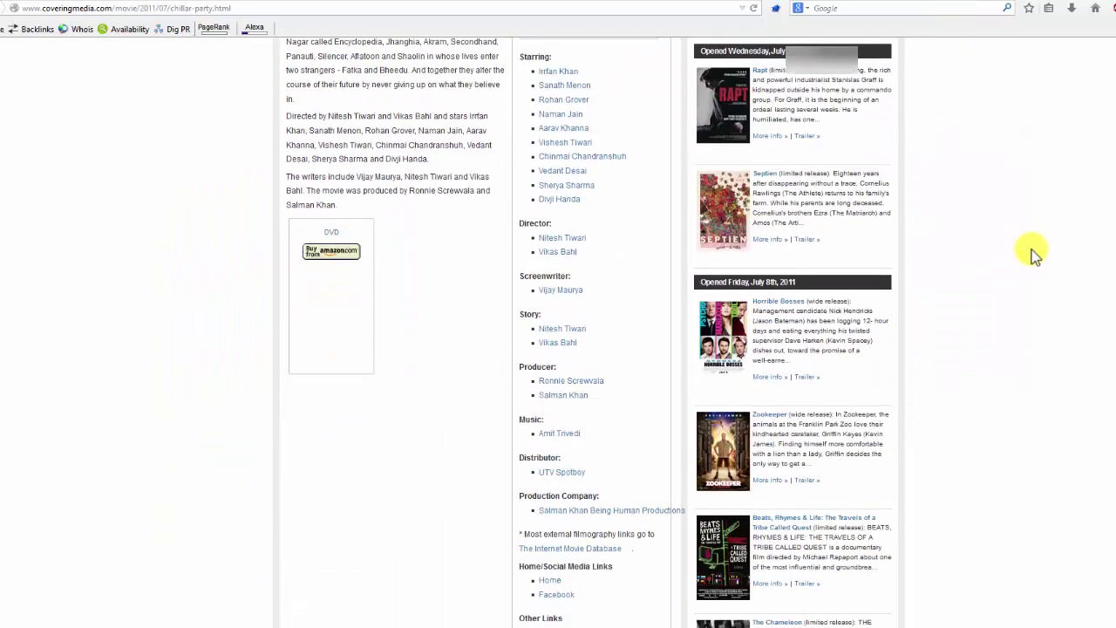
scroll(1031, 253, up, 3)
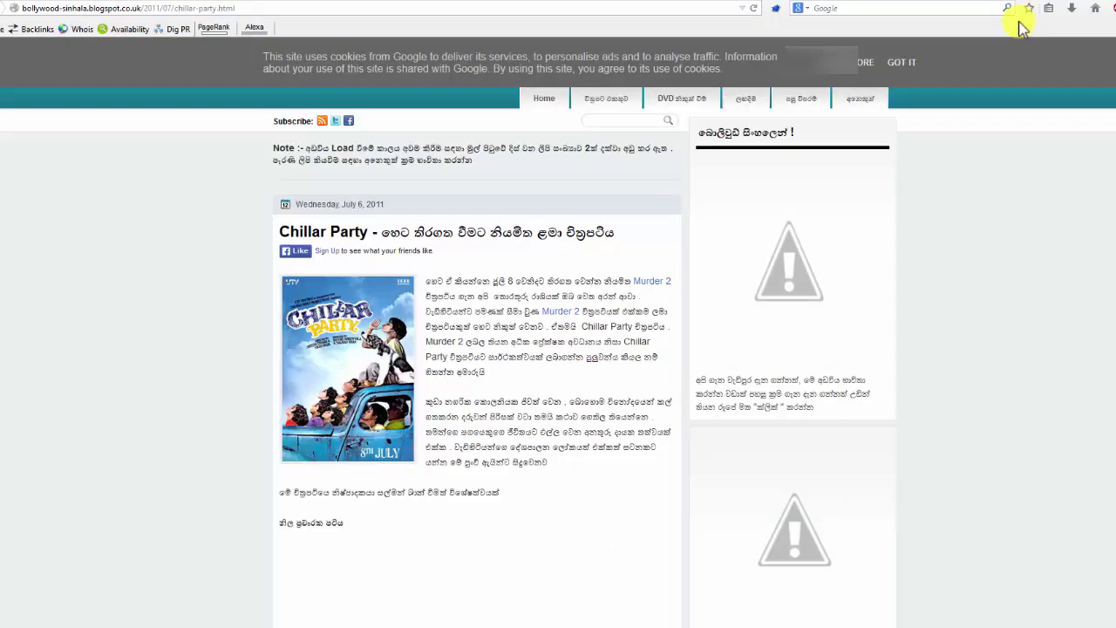
scroll(1002, 272, down, 3)
scroll(1000, 267, up, 3)
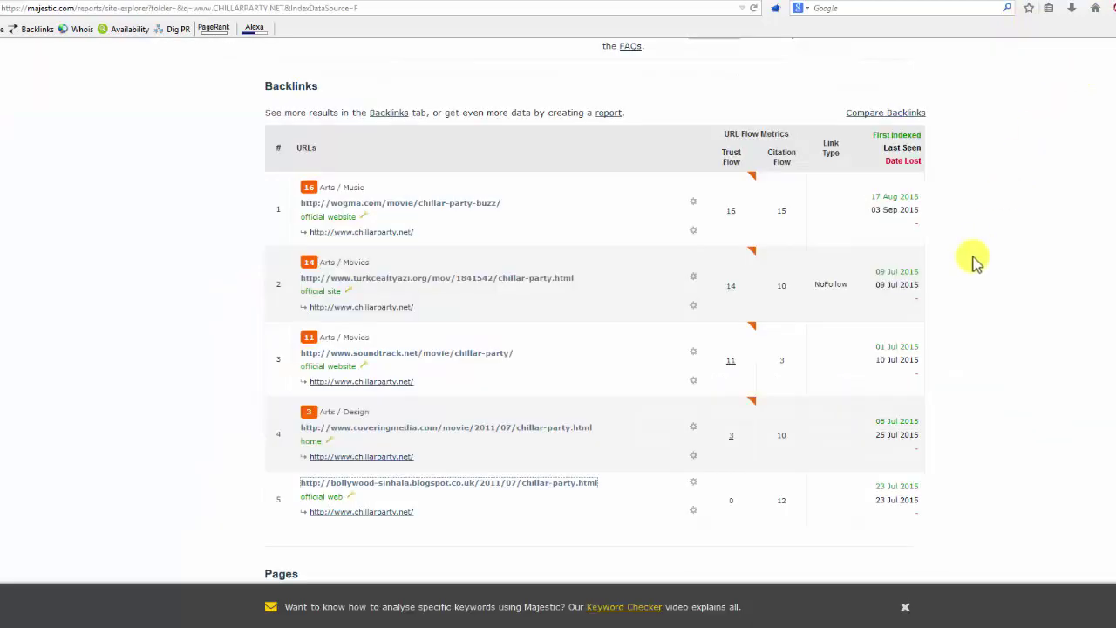
Step: Return to the chillarparty.net report and recheck its backlink list, trust flow, citation flow, topics and referring domains
scroll(985, 259, up, 3)
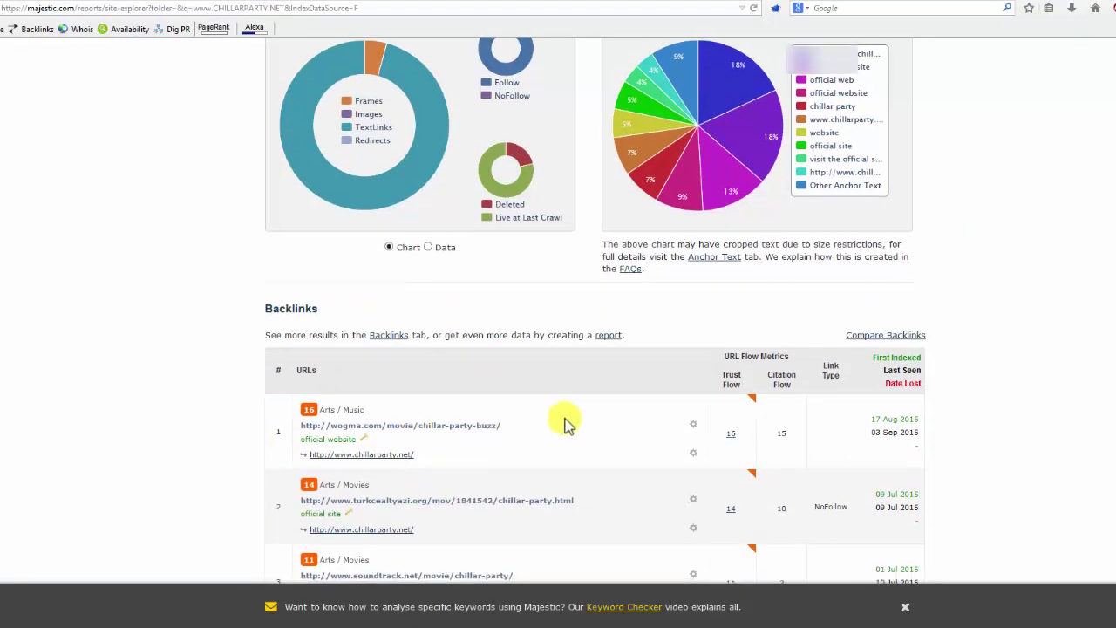
scroll(562, 423, down, 3)
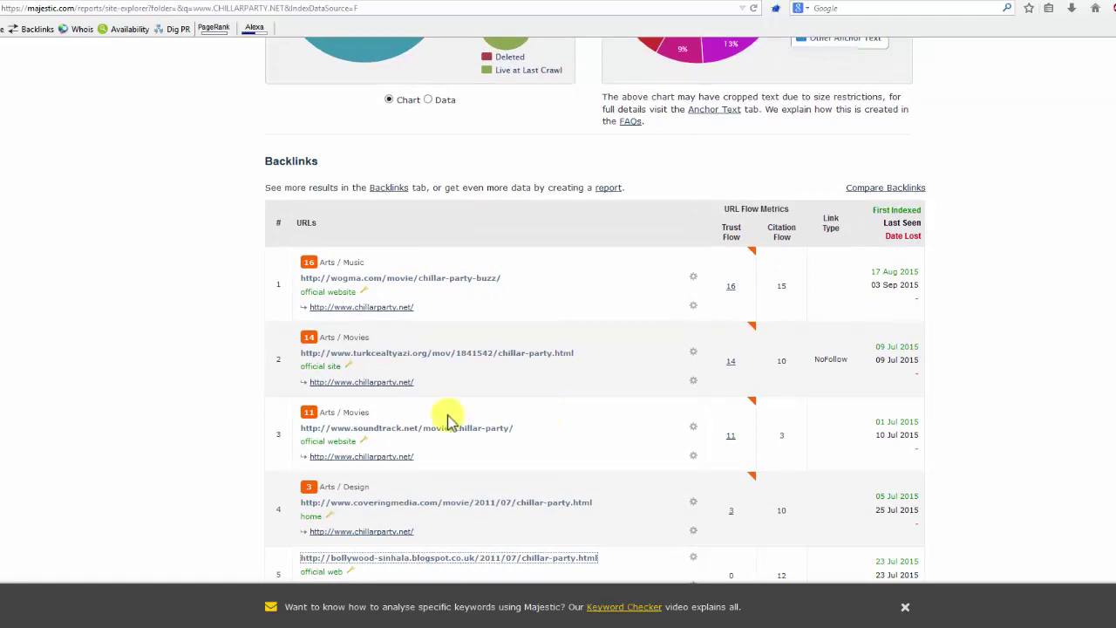
scroll(574, 434, down, 3)
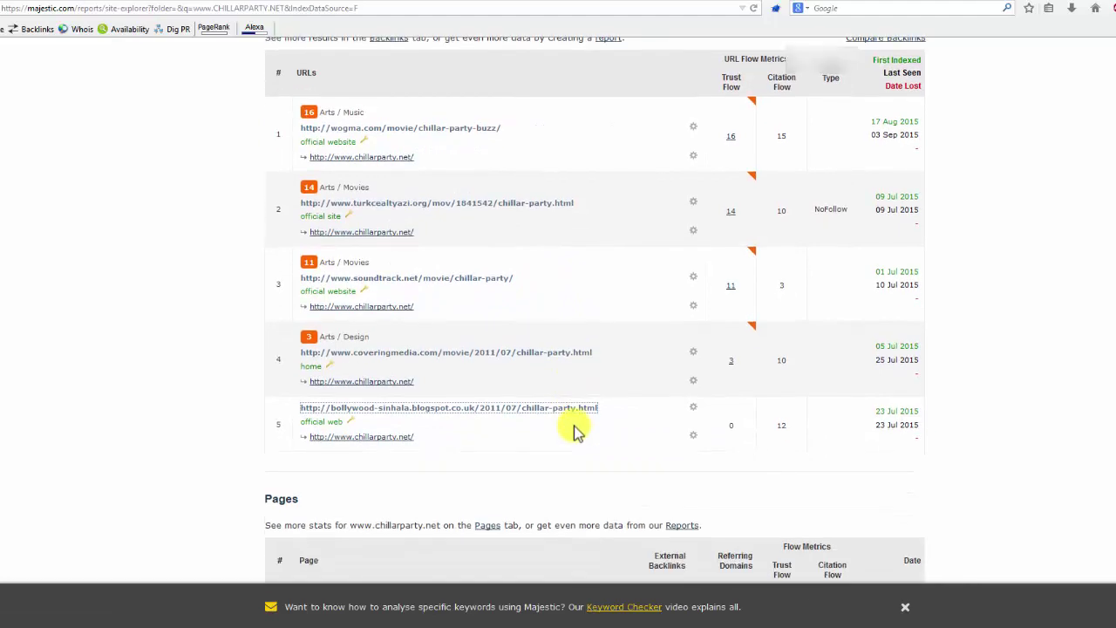
scroll(574, 431, up, 10)
scroll(573, 427, up, 7)
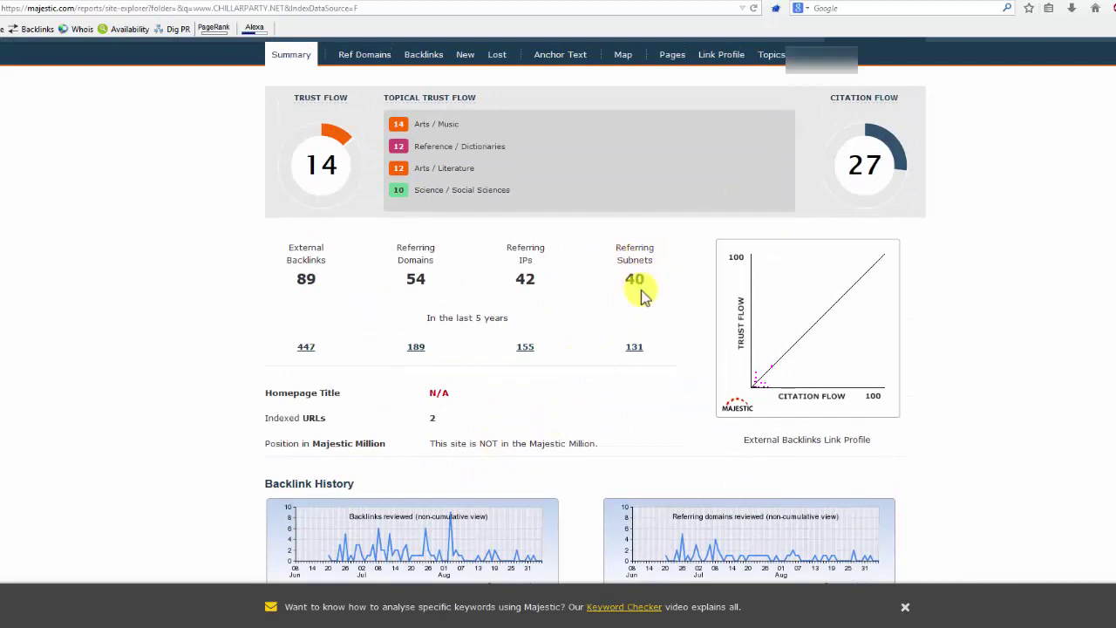
scroll(572, 312, up, 3)
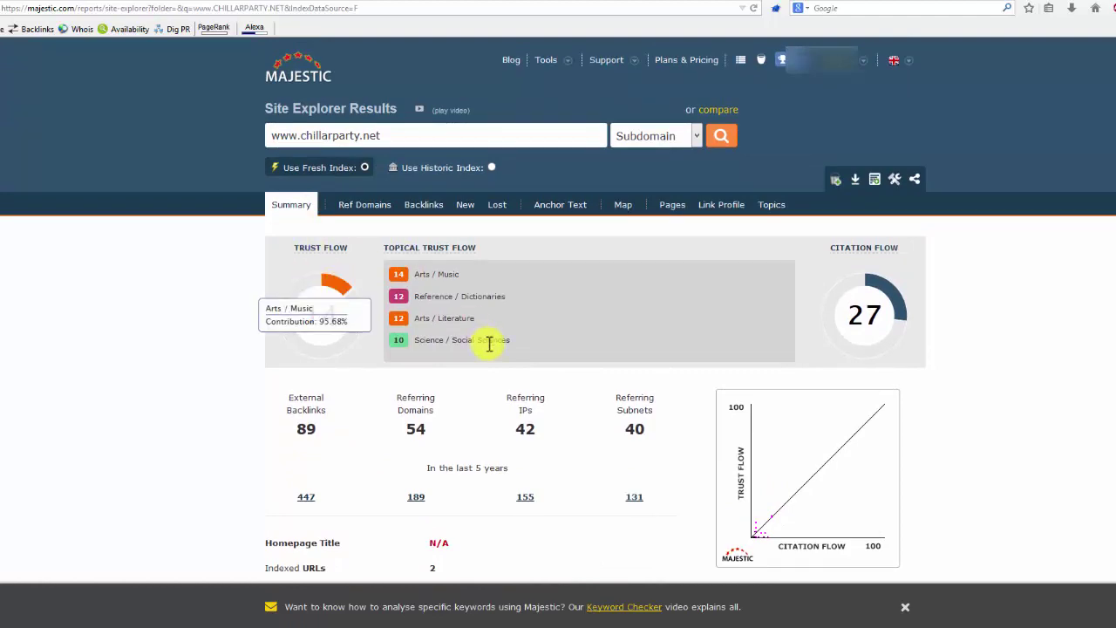
Step: Go over the backlink history, backlink breakdown and anchor text of chillarparty.net once more
scroll(486, 344, down, 5)
scroll(486, 344, down, 3)
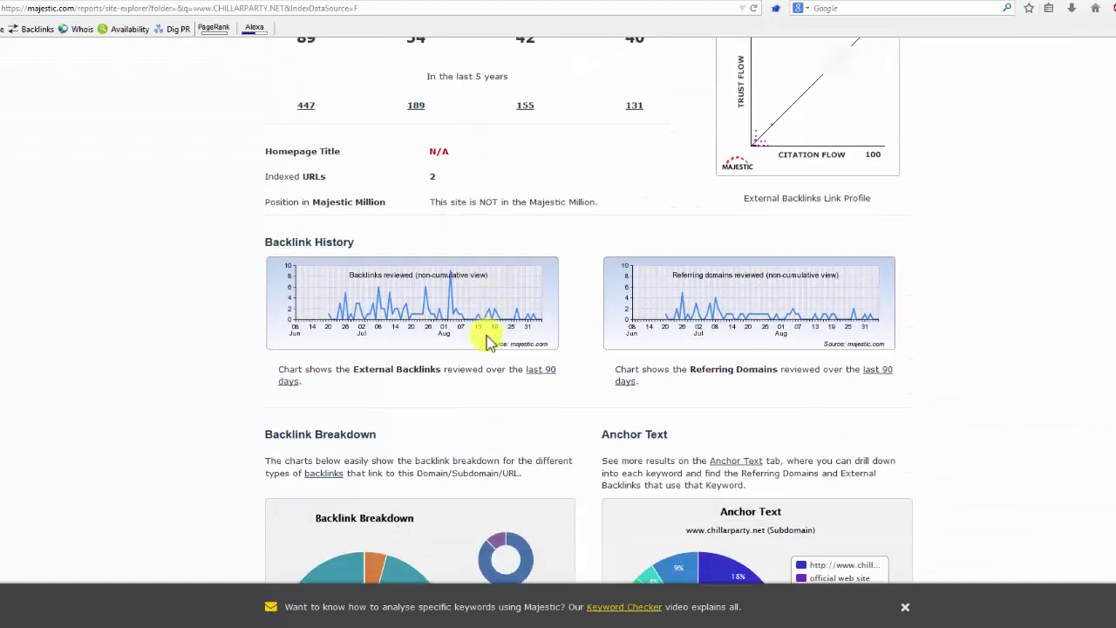
scroll(513, 396, down, 5)
scroll(514, 392, down, 1)
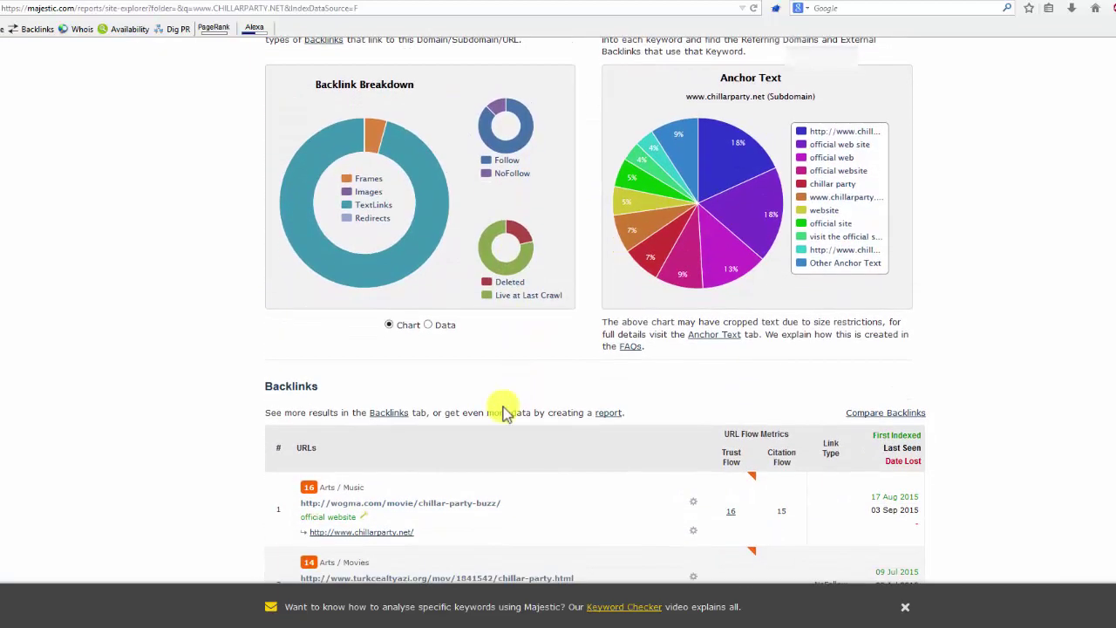
scroll(486, 368, up, 9)
scroll(663, 358, up, 3)
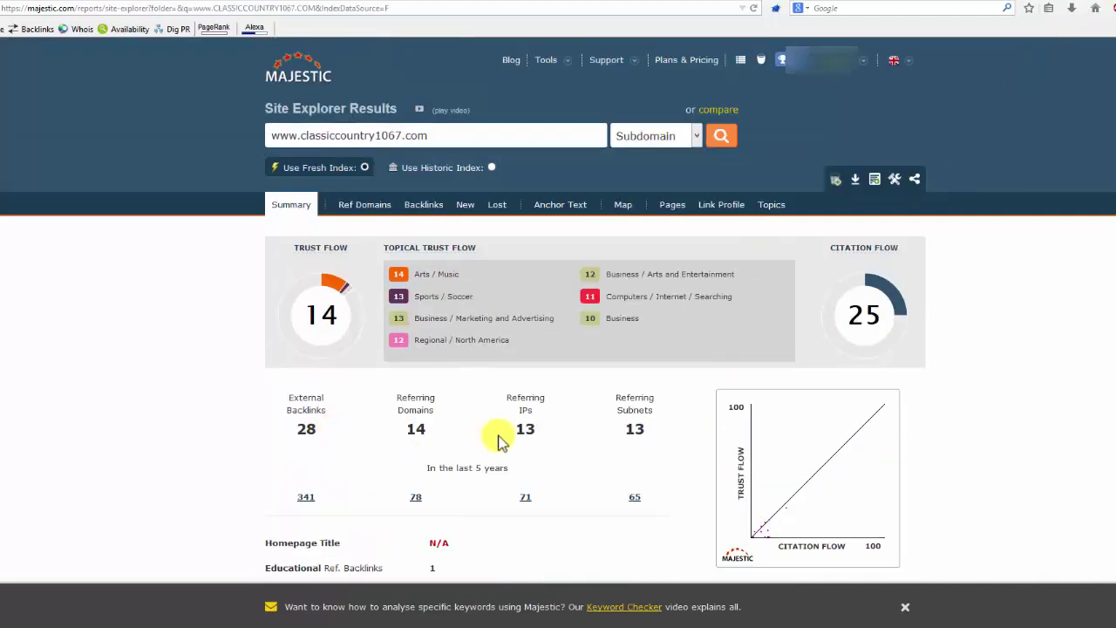
Step: Examine the classiccountry1067.com report's referring domains, backlink history, follow, text link and deleted link shares, and anchor text distribution
scroll(498, 436, down, 2)
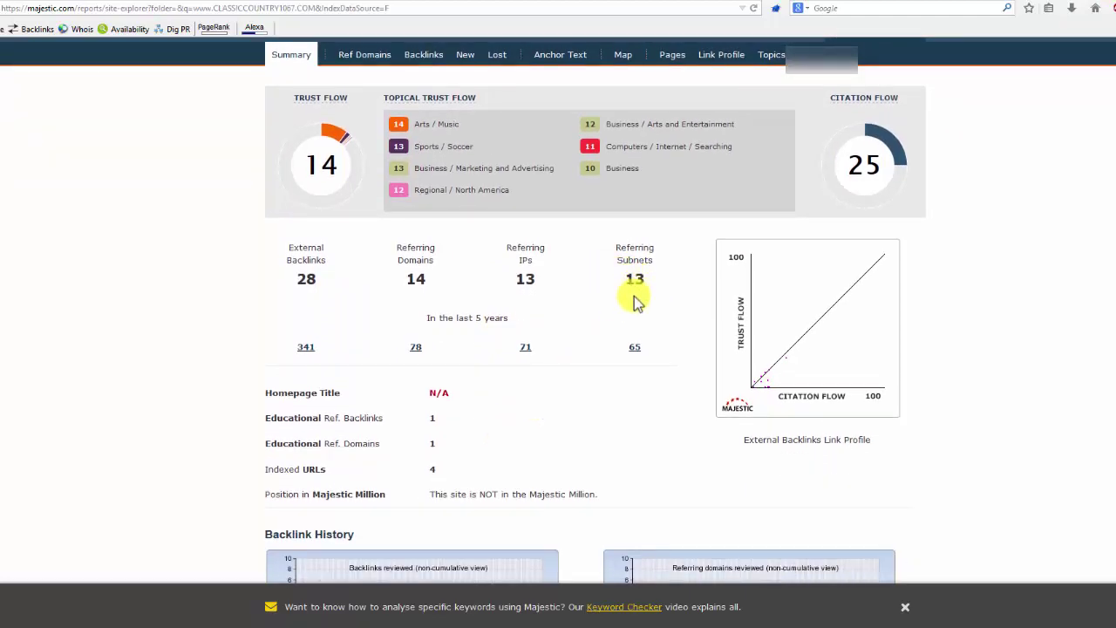
scroll(582, 365, down, 3)
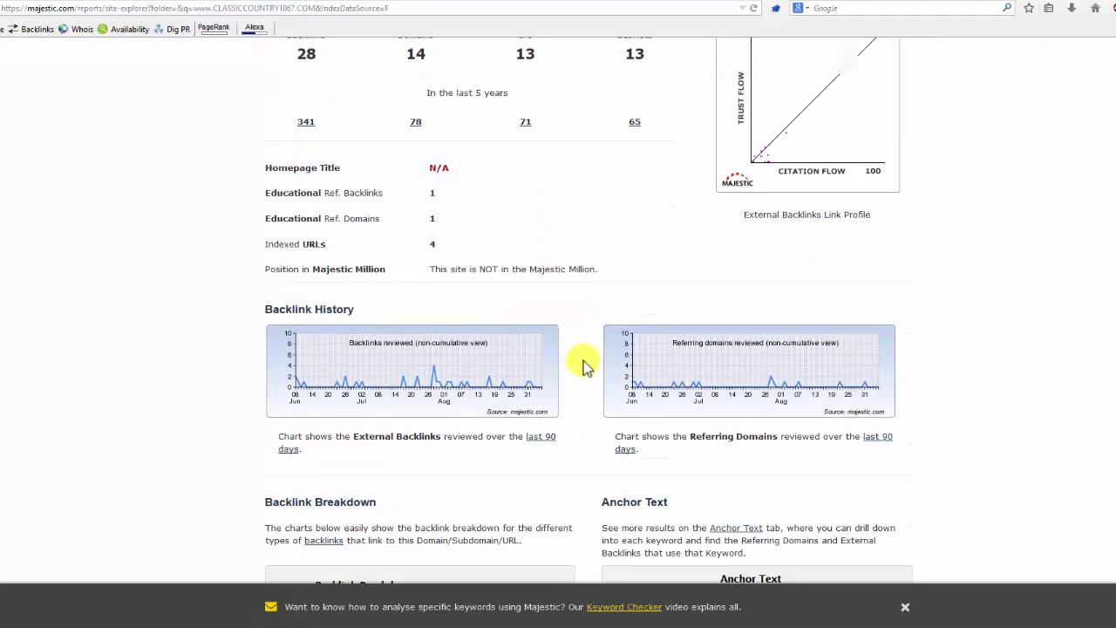
scroll(585, 367, down, 5)
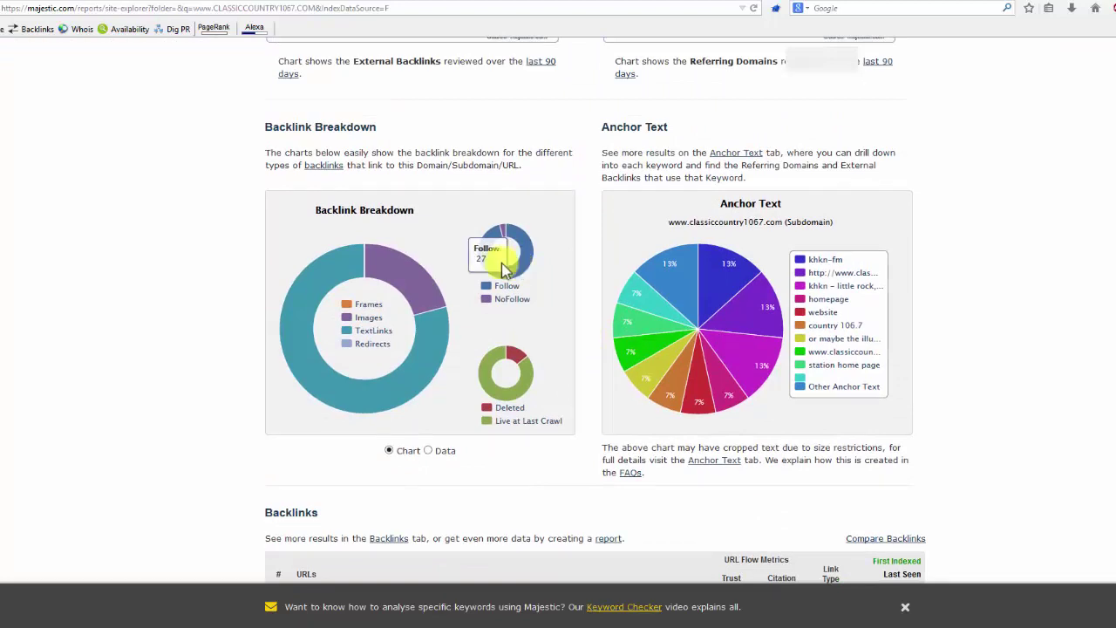
mouse_move(525, 249)
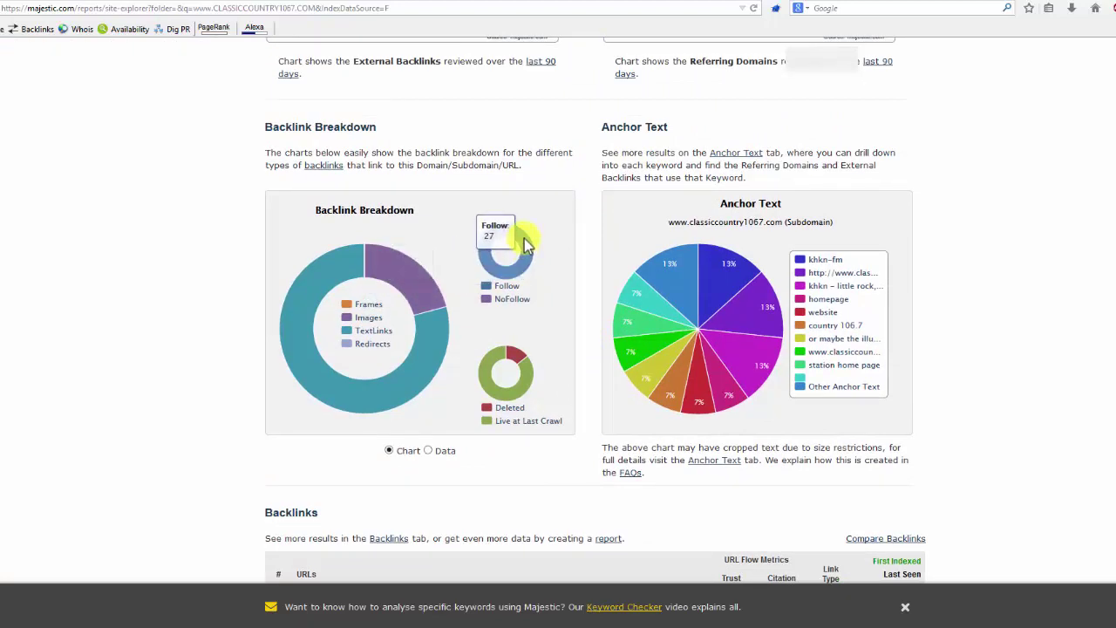
mouse_move(299, 284)
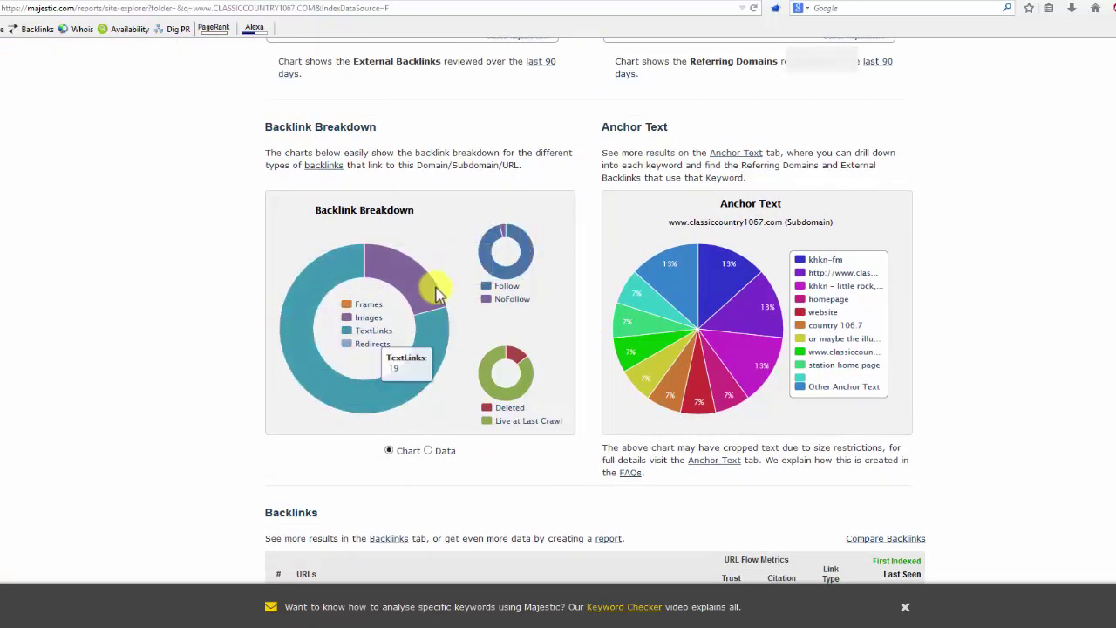
mouse_move(489, 261)
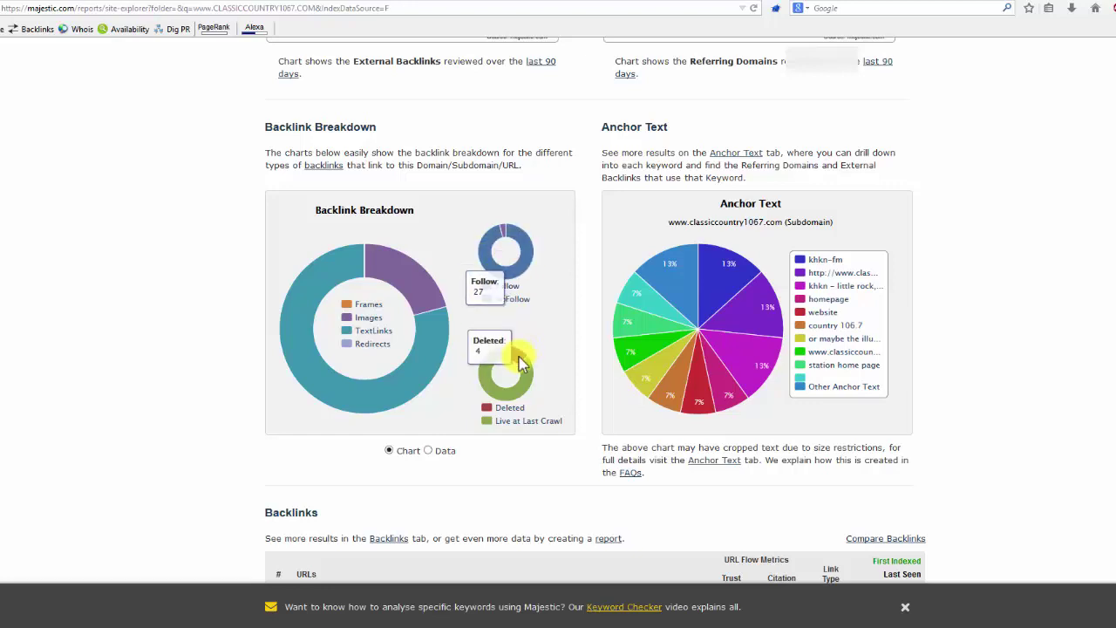
mouse_move(684, 287)
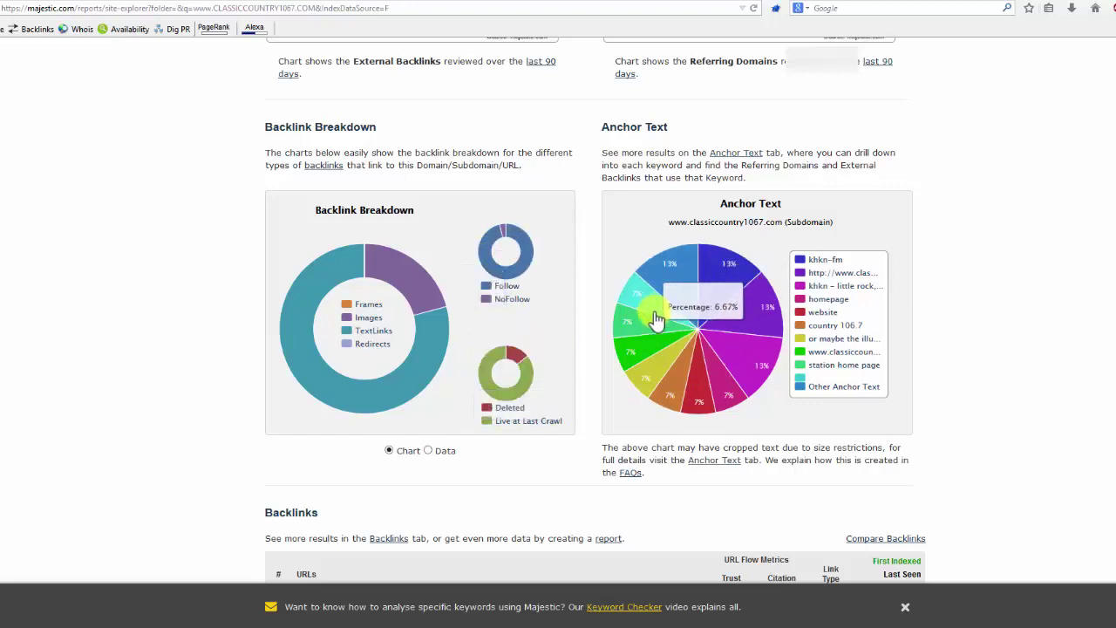
mouse_move(643, 358)
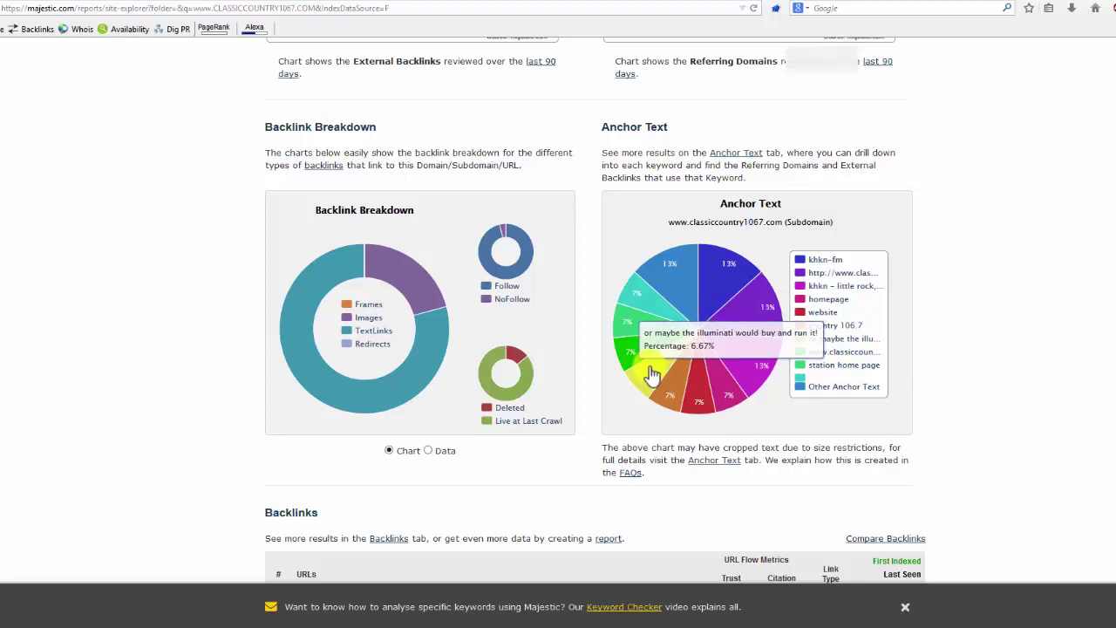
Step: Look over the classiccountry1067.com backlinks, check source pages such as entertainersrd.com, ontheradio.net and medinalia.com, and return to the domain's summary
scroll(513, 431, down, 5)
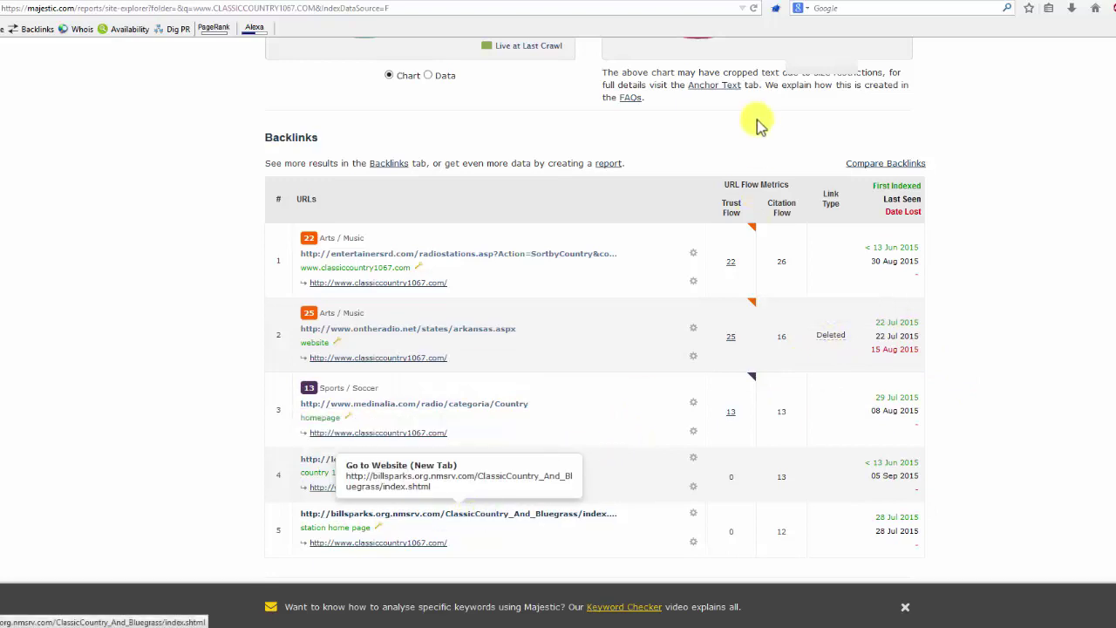
key(ctrl+Tab)
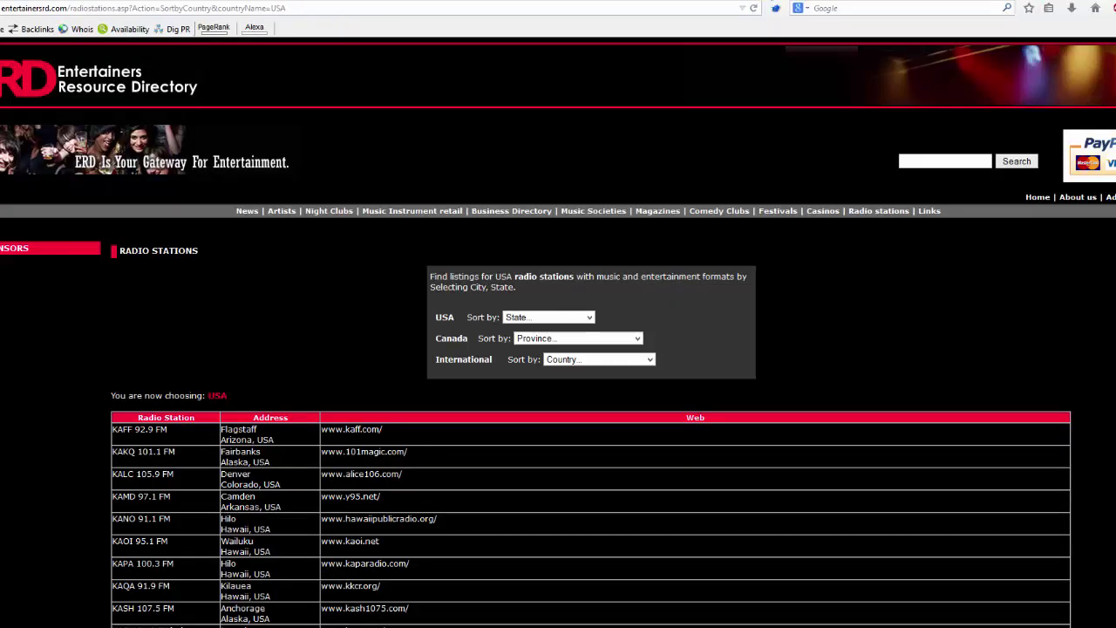
key(ctrl+Tab)
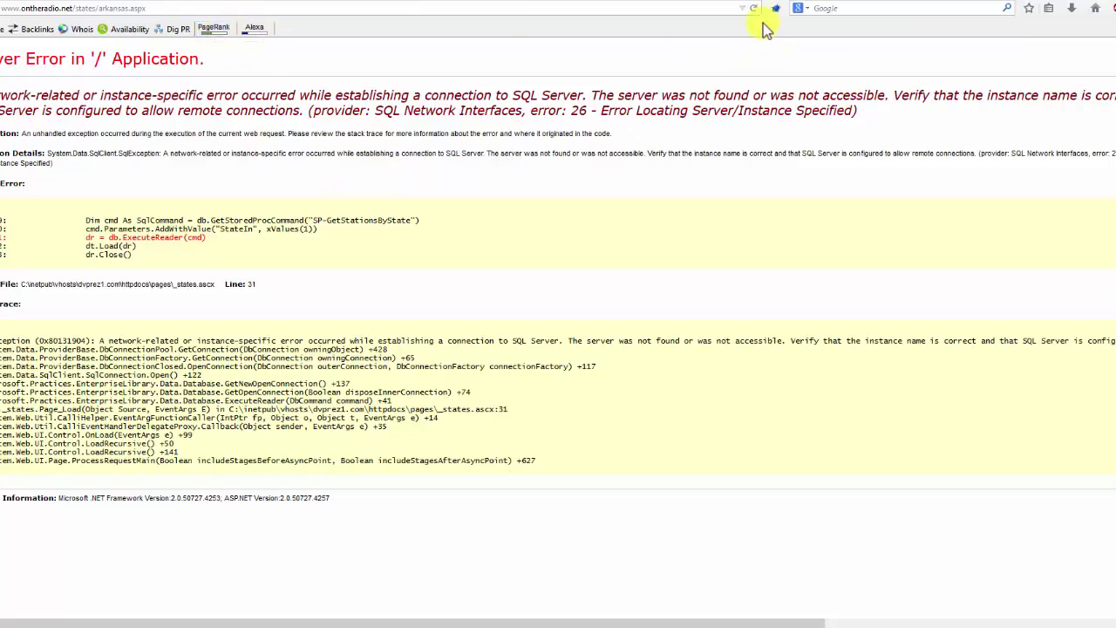
key(ctrl+Tab)
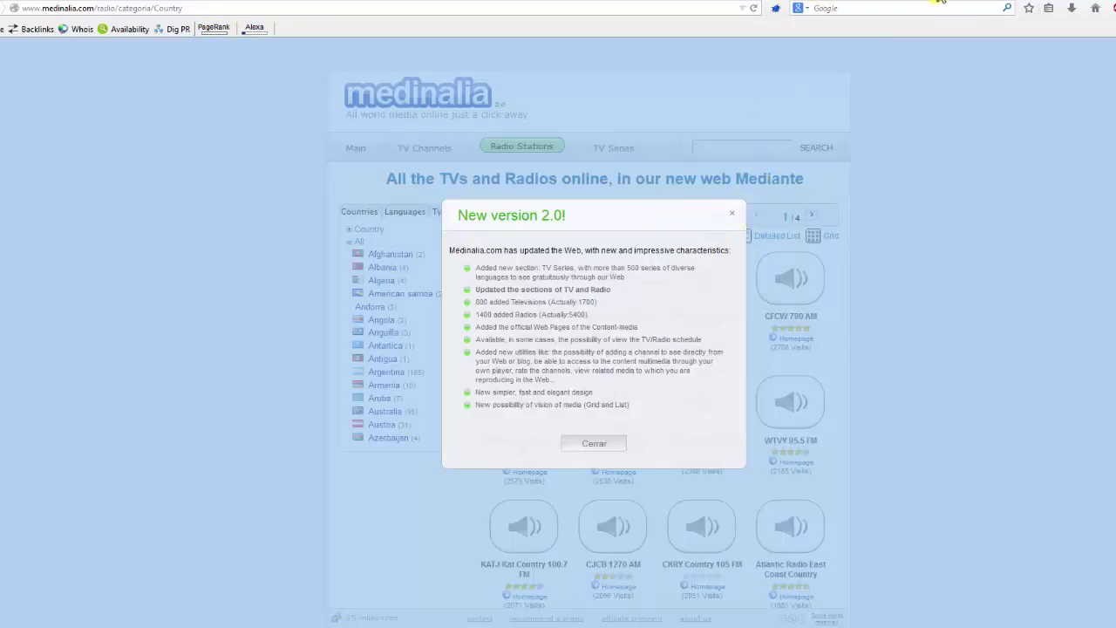
key(ctrl+Tab)
key(ctrl+Tab)
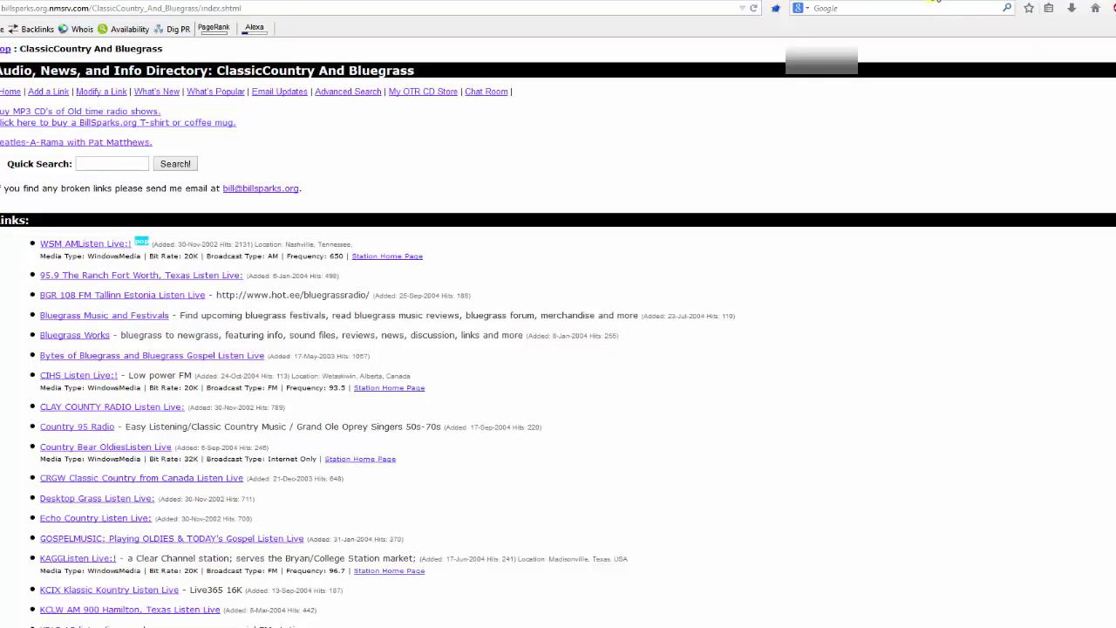
key(ctrl+Tab)
scroll(1007, 244, up, 10)
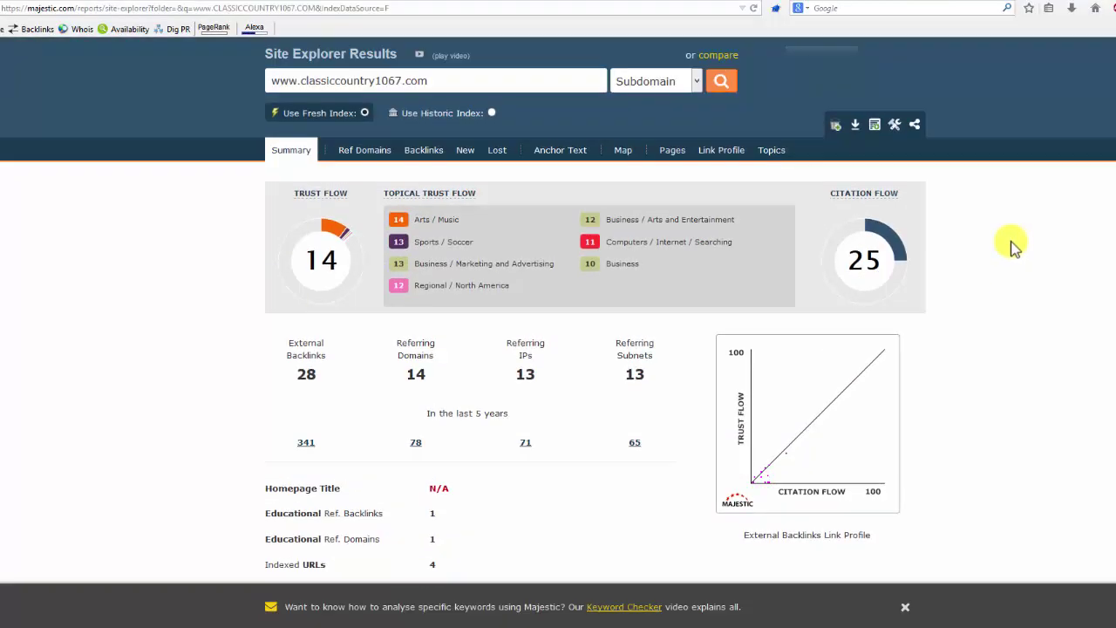
scroll(1011, 245, up, 1)
Step: Switch to the conelle.net report and examine its flow metrics, referring domains, backlink history, link breakdown and anchor text distribution
key(ctrl+Tab)
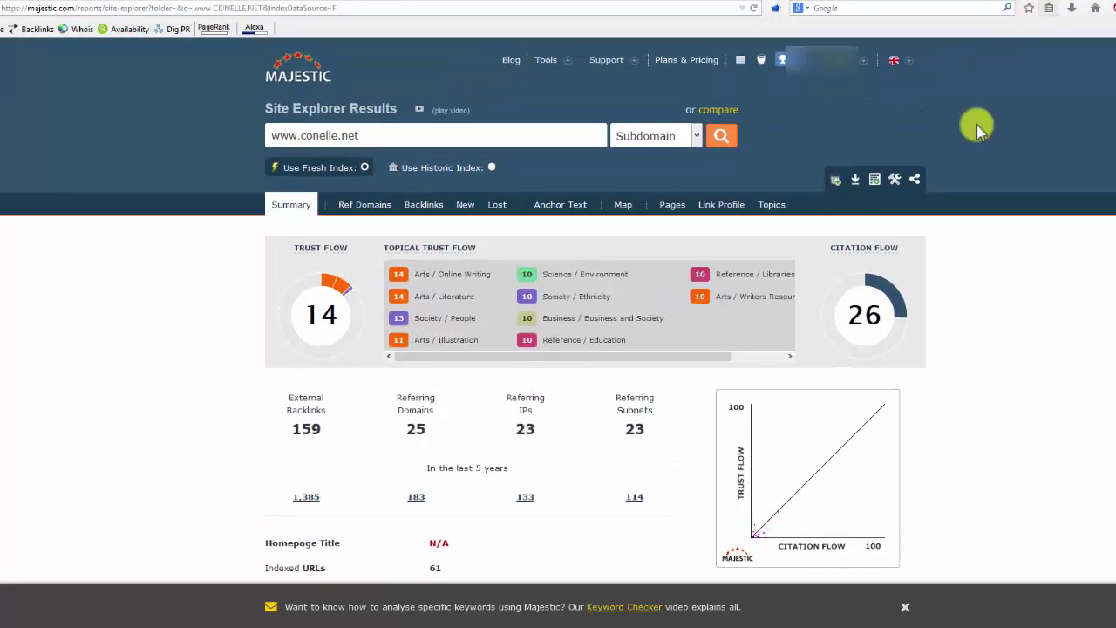
scroll(1046, 294, down, 3)
scroll(611, 354, down, 3)
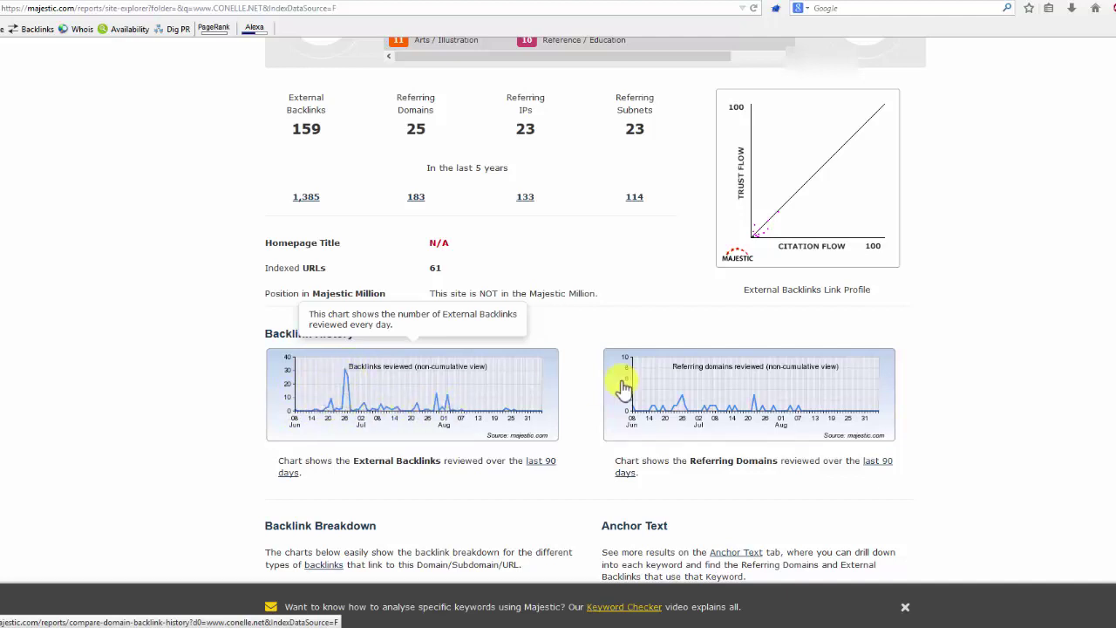
scroll(598, 284, down, 5)
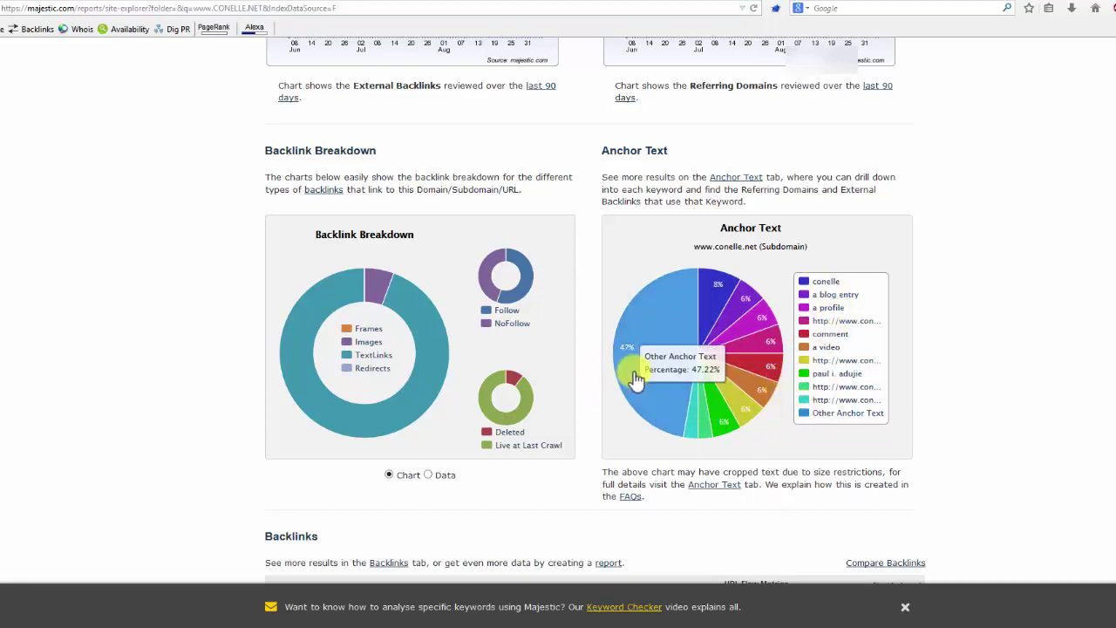
Step: Look over the backlinks listed for conelle.net, open the first backlink's source page, and return to the domain's summary
scroll(636, 374, down, 5)
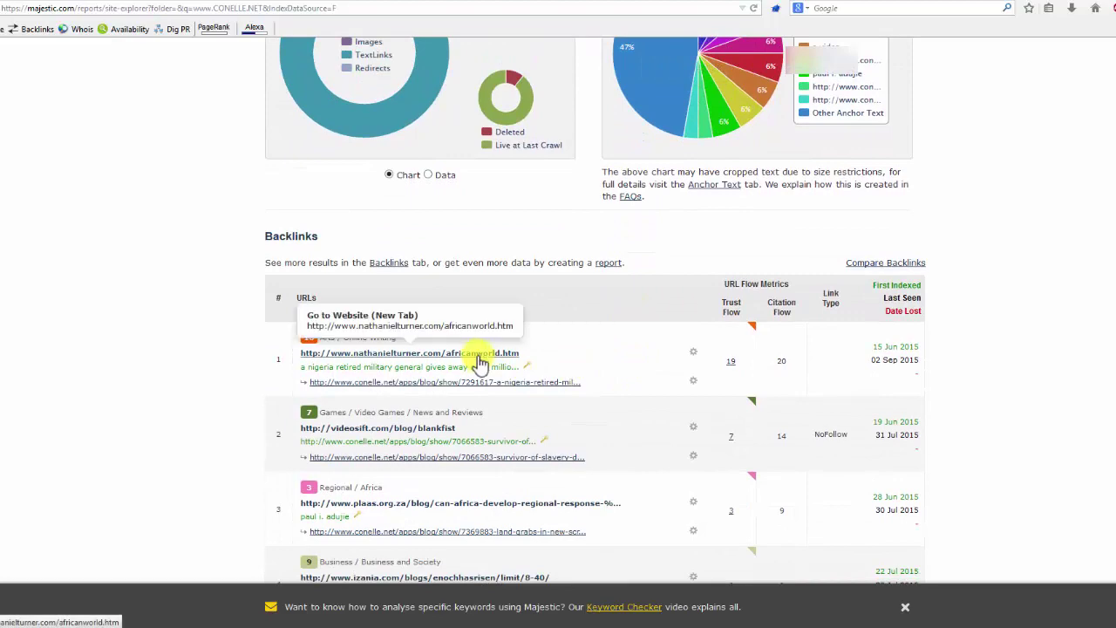
scroll(445, 427, down, 3)
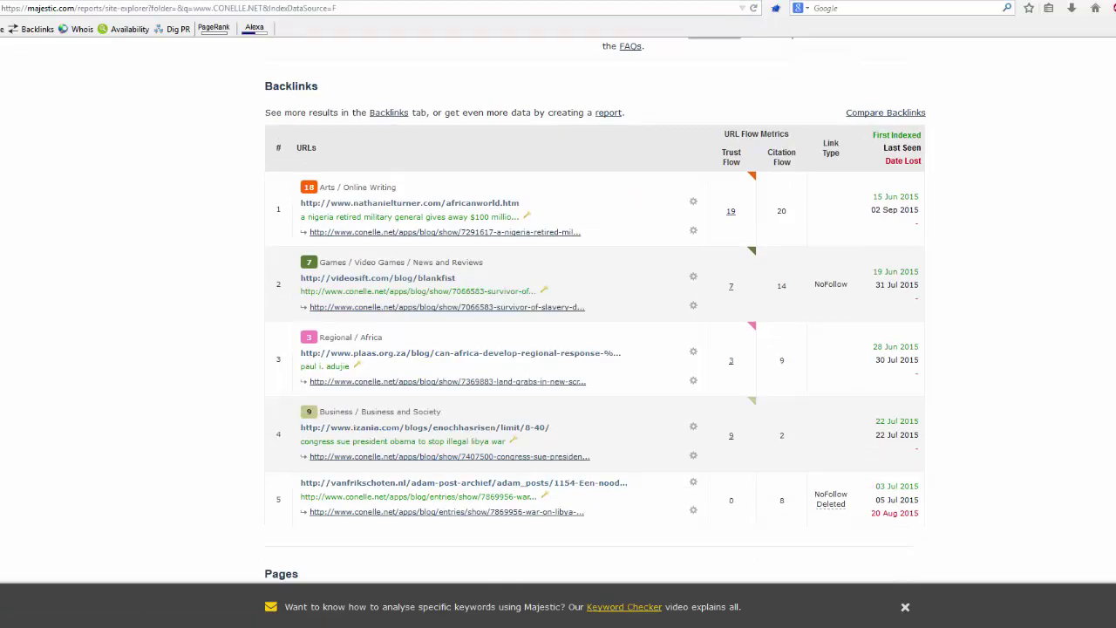
click(409, 203)
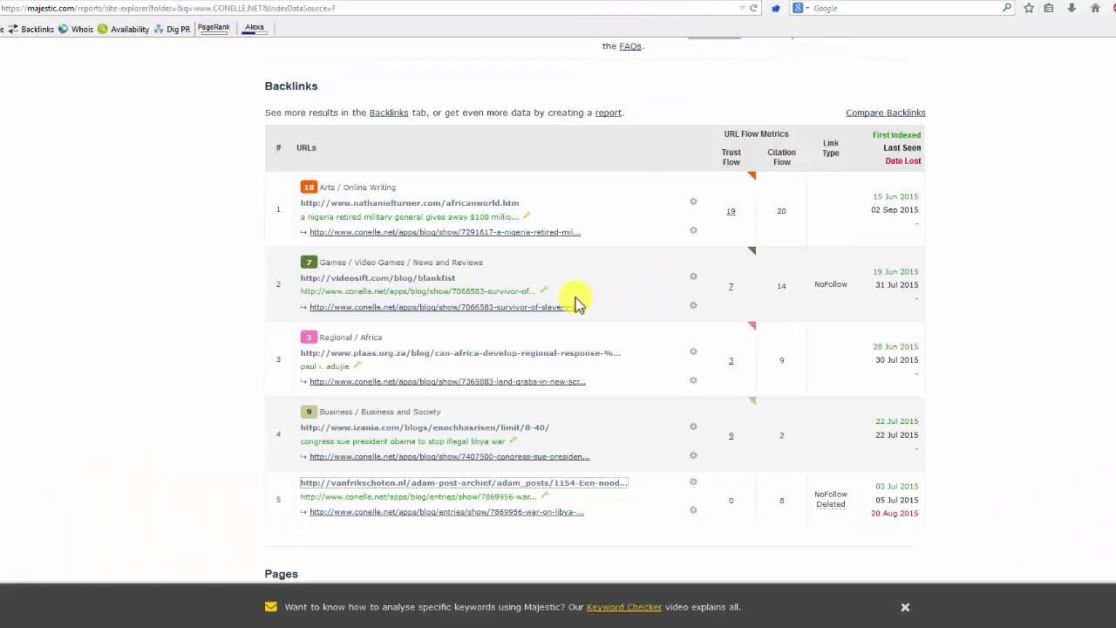
scroll(576, 300, up, 15)
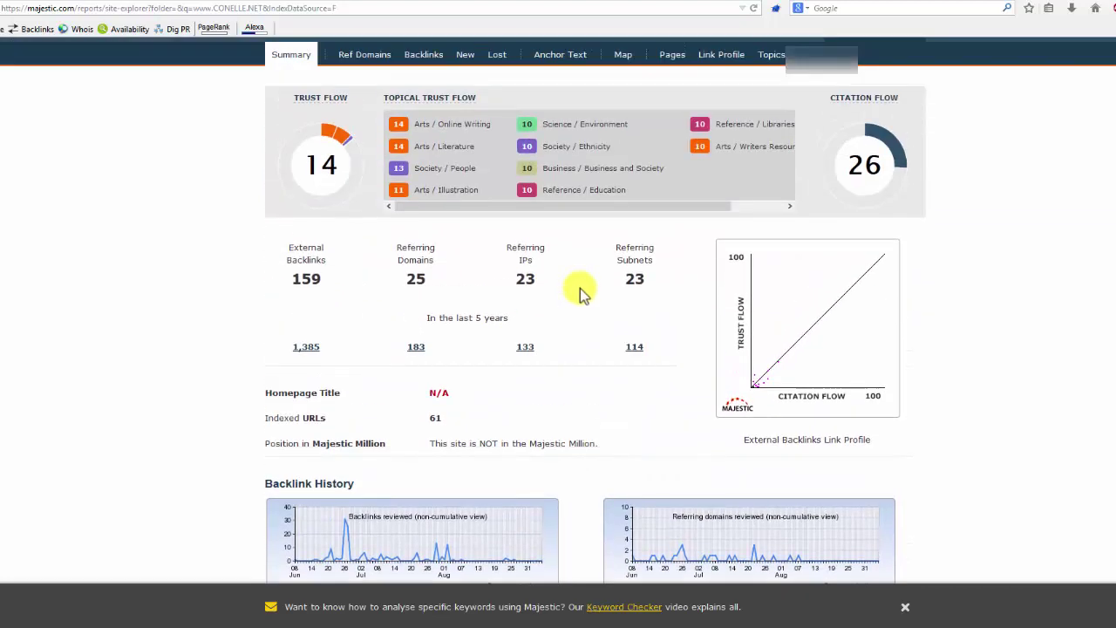
scroll(580, 288, up, 3)
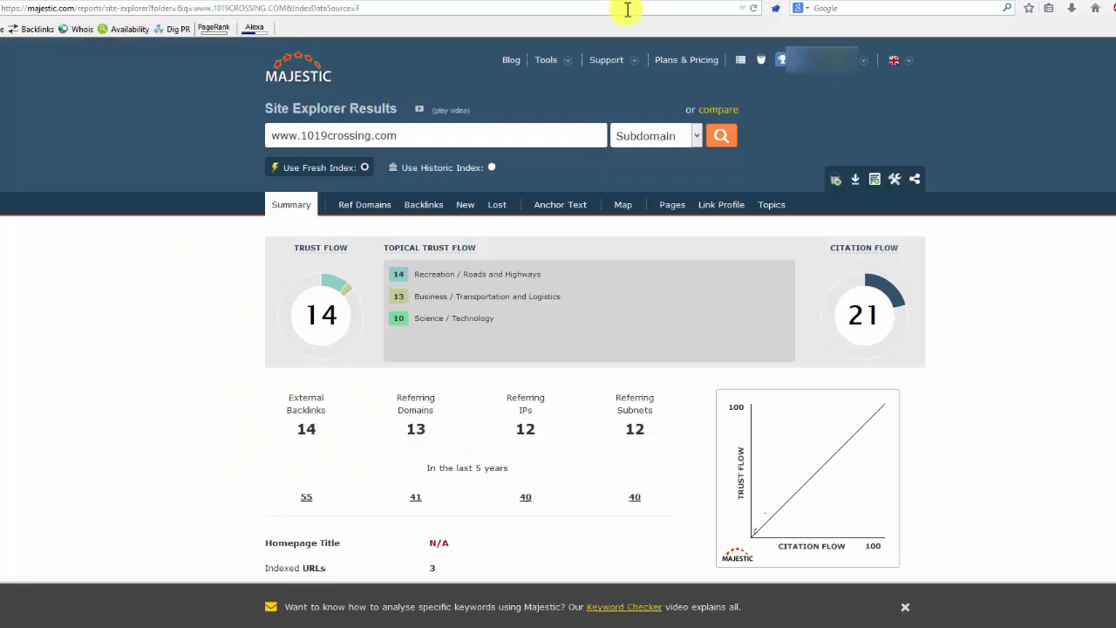
Step: Look over the 1019crossing.com and co-meat.com summaries, comparing their topical trust flow, referring domains and backlink figures
mouse_move(606, 60)
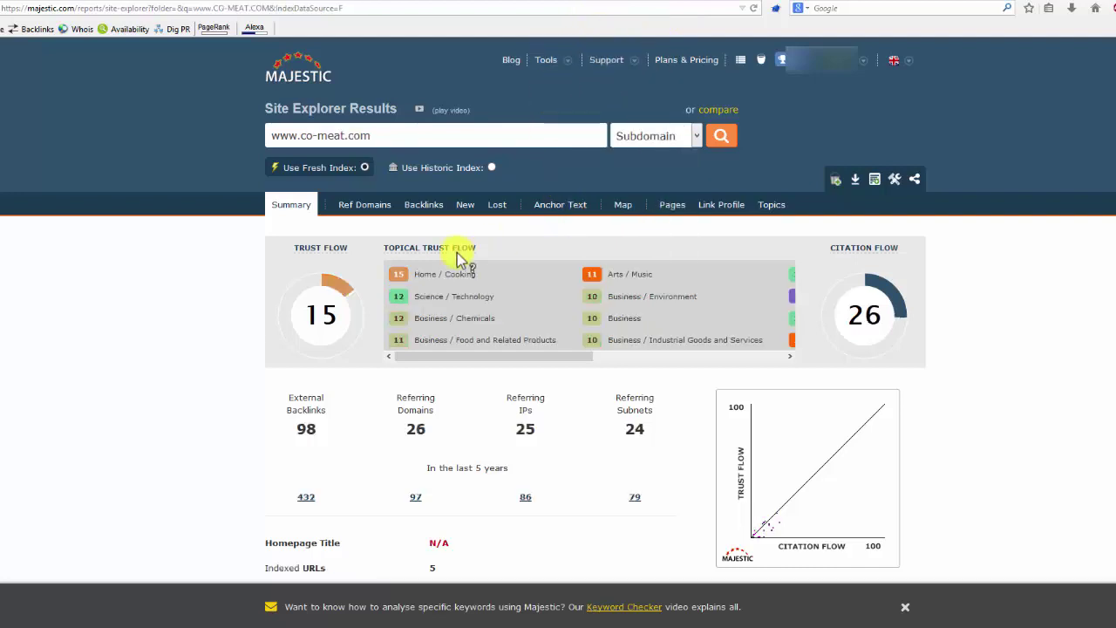
mouse_move(456, 250)
scroll(464, 246, down, 1)
scroll(464, 245, down, 2)
scroll(445, 218, up, 3)
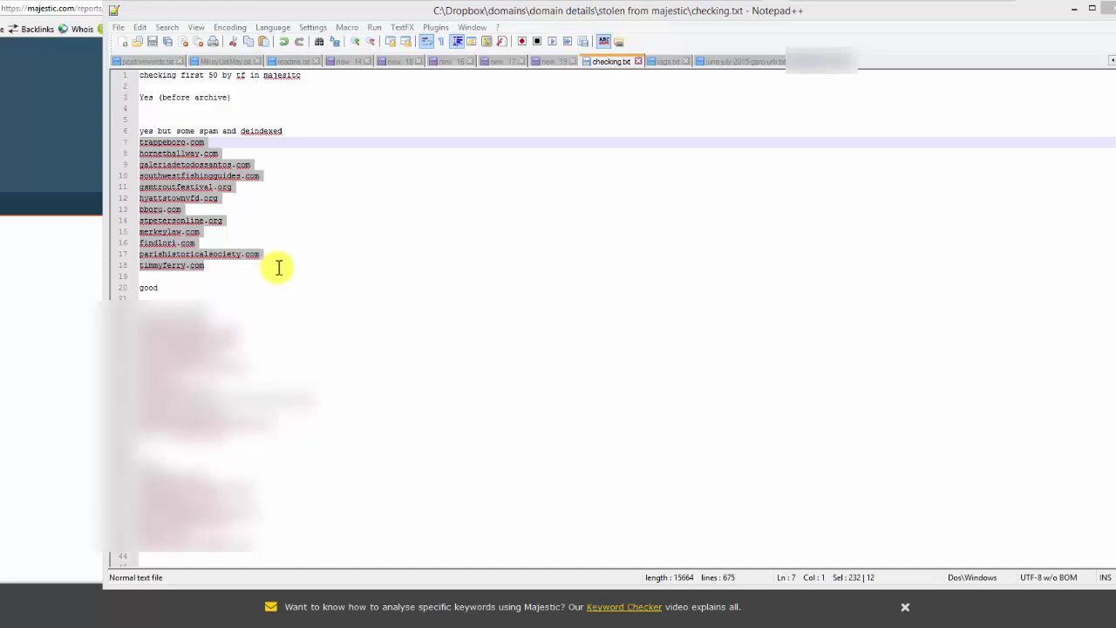
Step: Switch to Notepad++ and review the spam and deindexed list and the good list in checking.txt
click(279, 276)
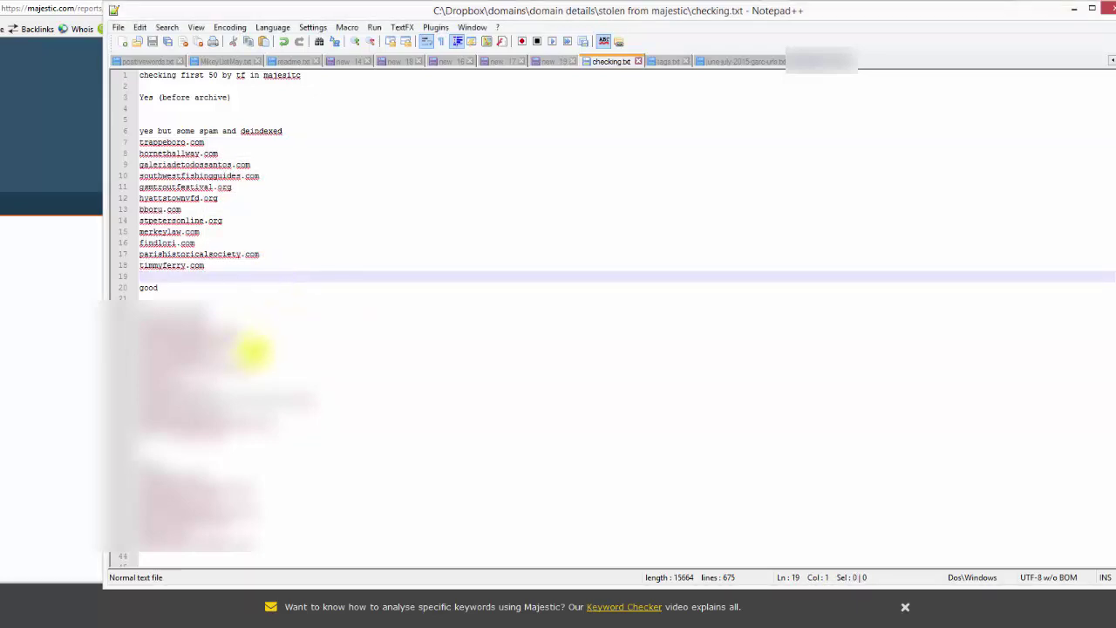
drag(258, 433, 139, 322)
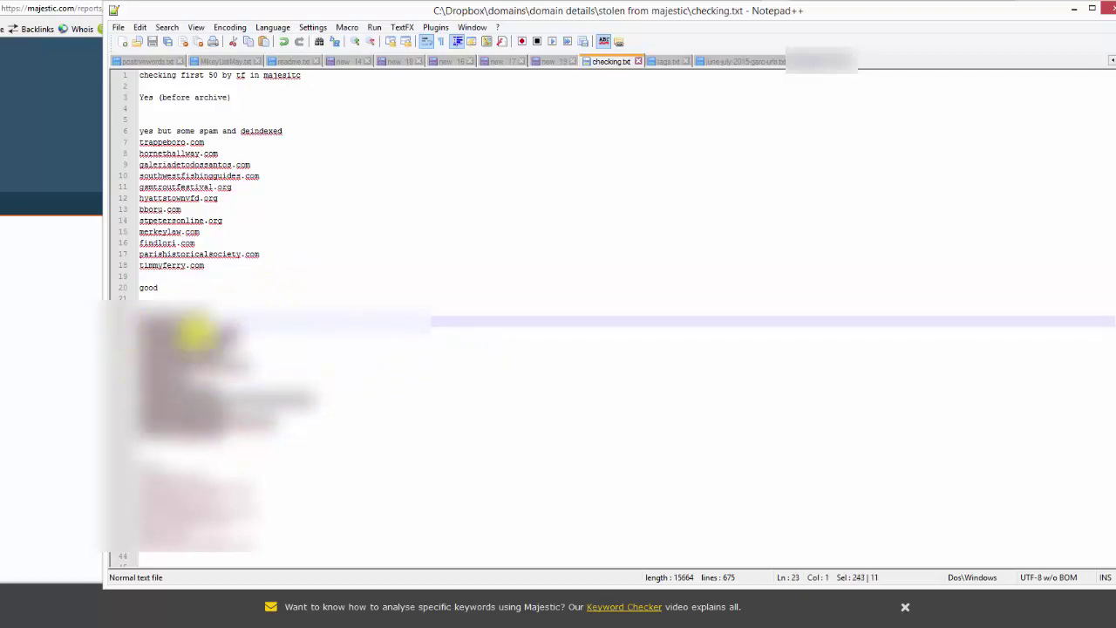
click(314, 288)
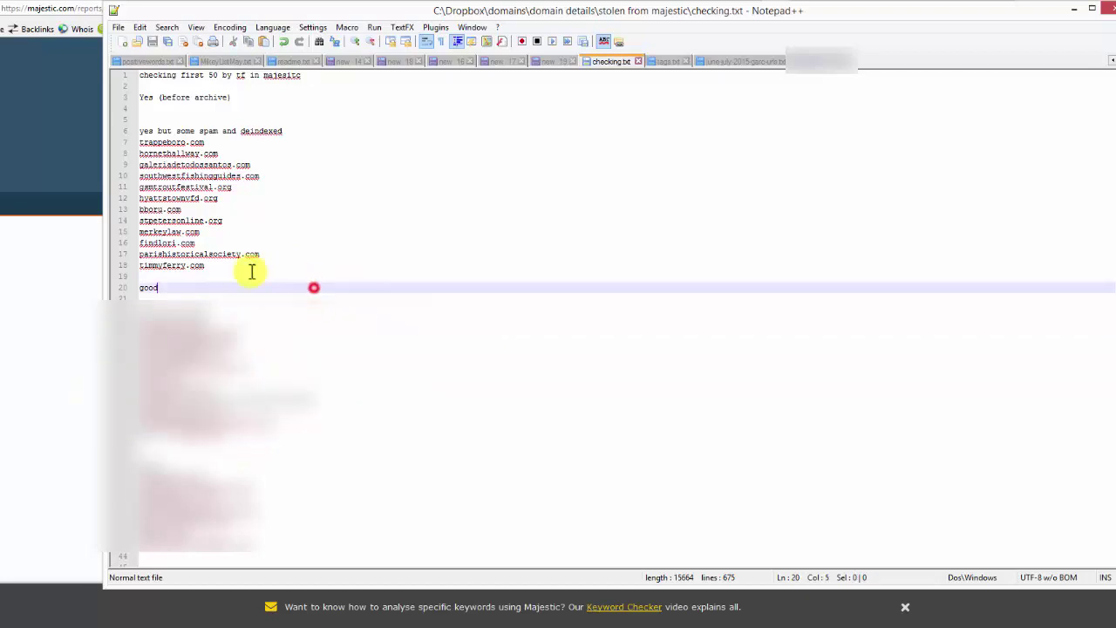
drag(221, 263, 139, 142)
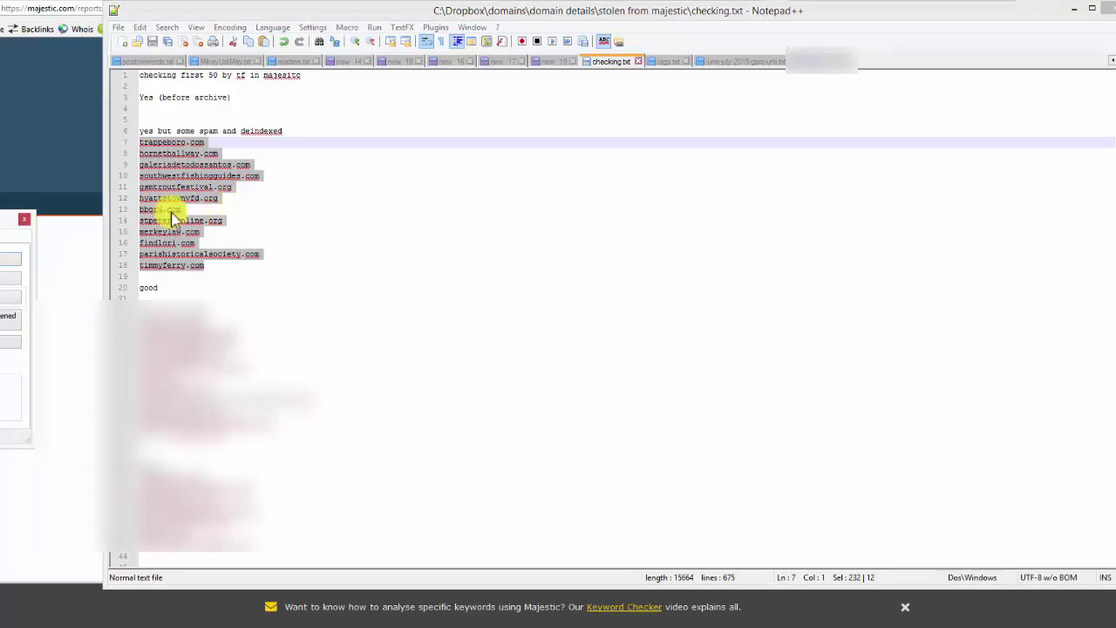
key(ctrl+h)
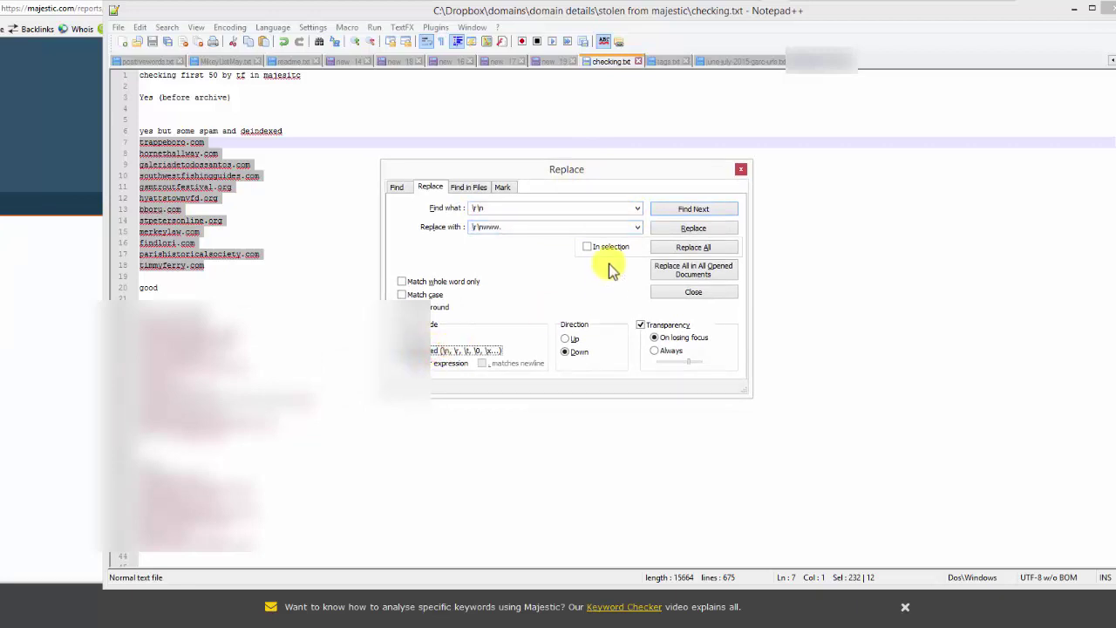
click(587, 247)
click(682, 248)
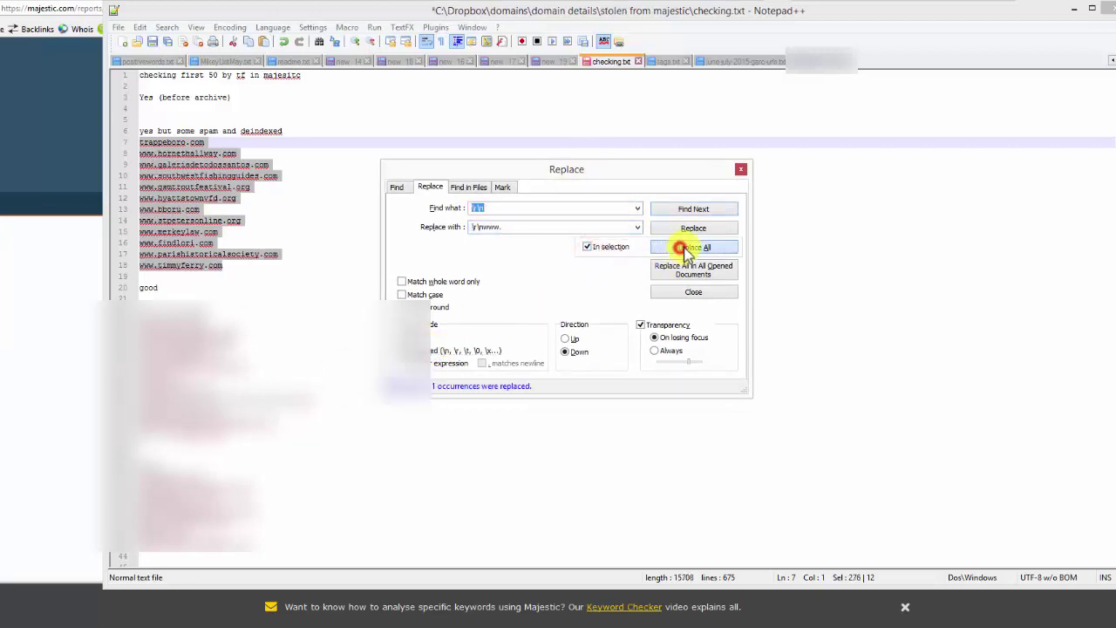
click(740, 170)
click(162, 265)
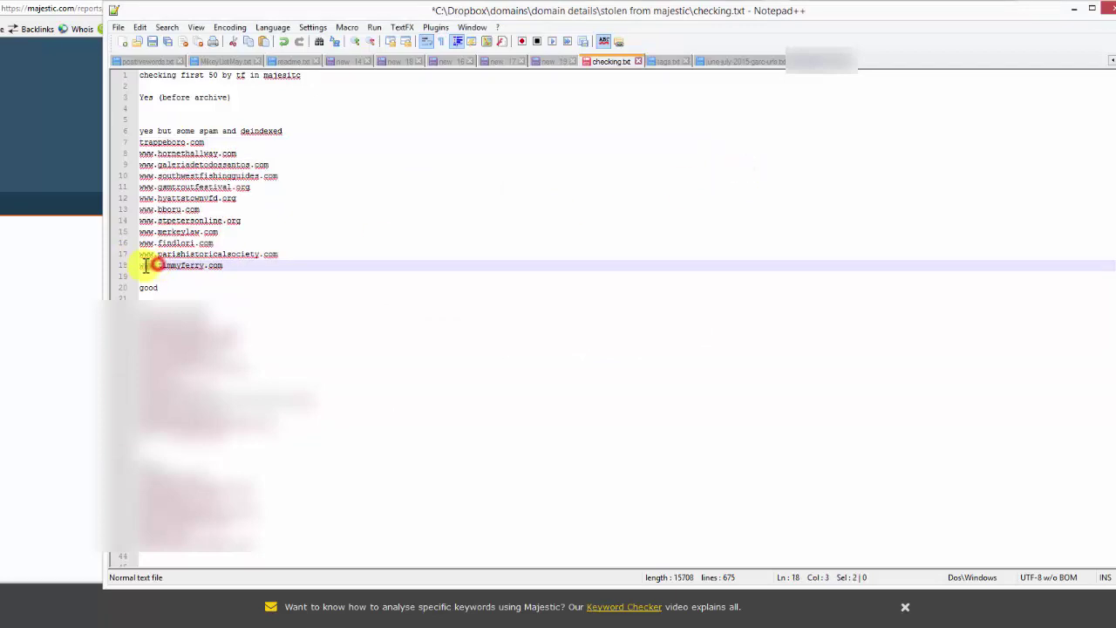
click(143, 142)
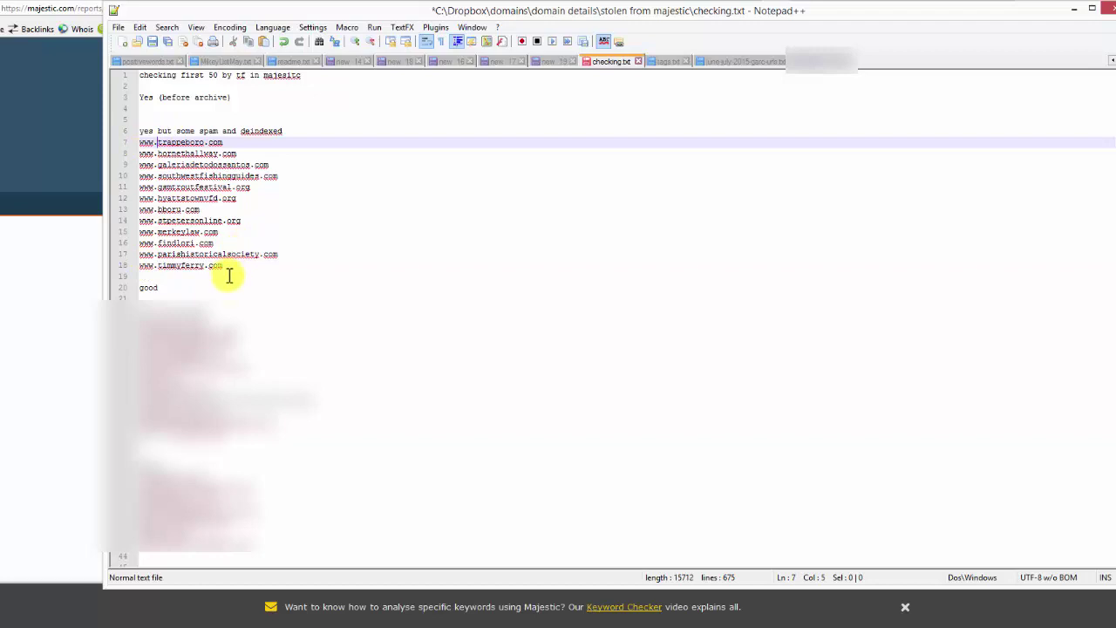
drag(224, 266, 124, 146)
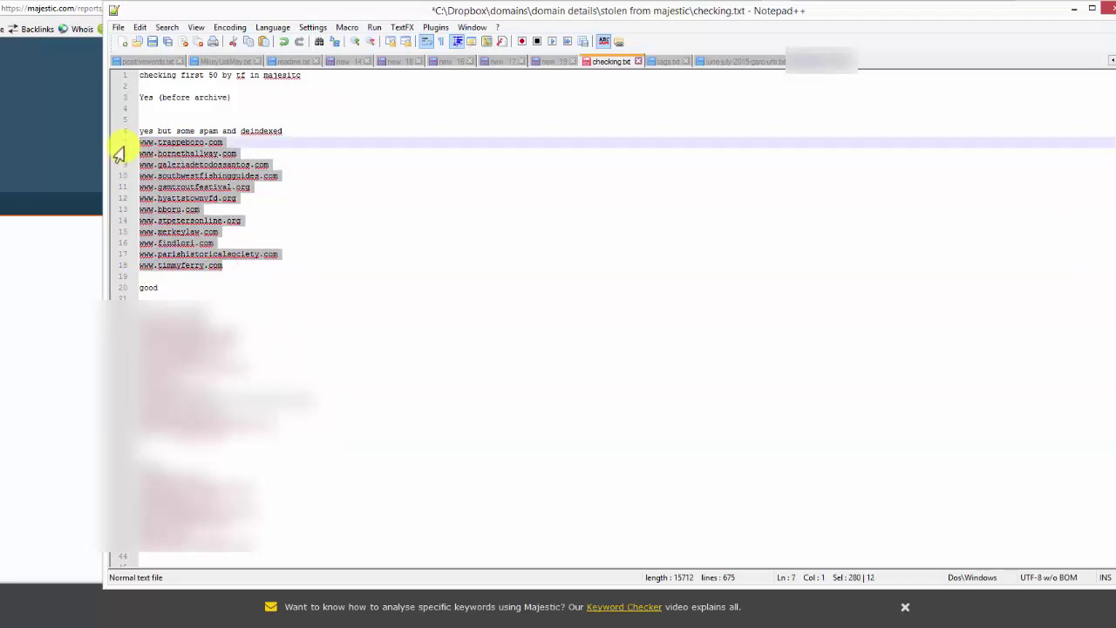
key(alt+Tab)
key(alt+Left)
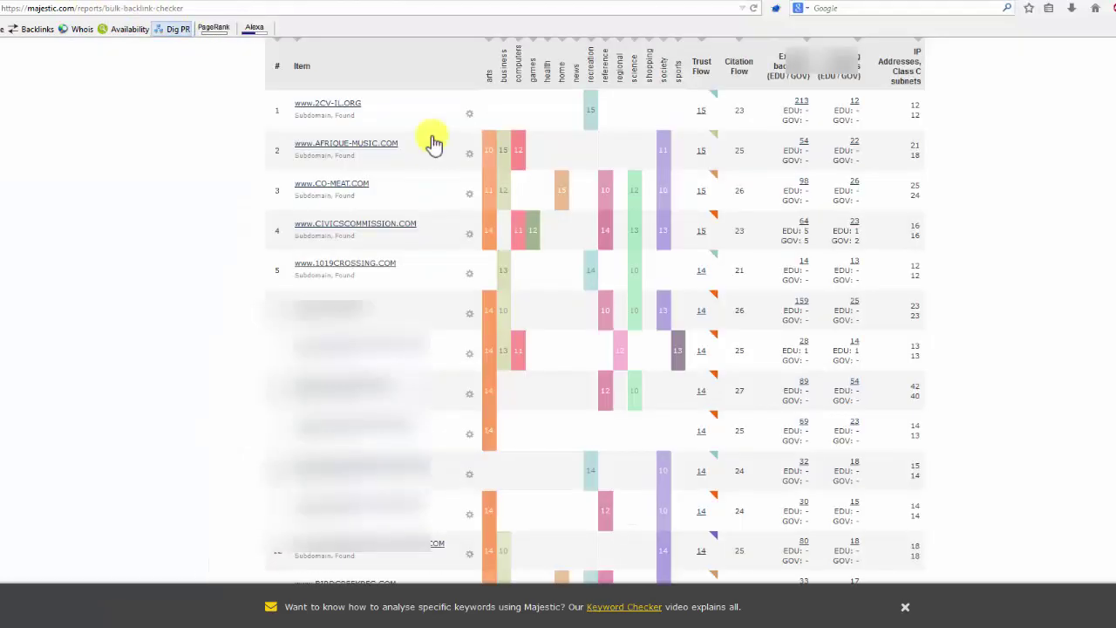
key(alt+Left)
click(511, 381)
key(ctrl+a)
text(www.trappeboro.com www.homethallway.com www.galeriadetodossantos.com www.southwestfishingguides.com www.gsmtroutfestival.org www.hyattstownvfd.org www.bboru.com www.stpetersonline.org www.merkeylaw.com www.findlori.com www.parishistoricalsociety.com www.timmyferry.com)
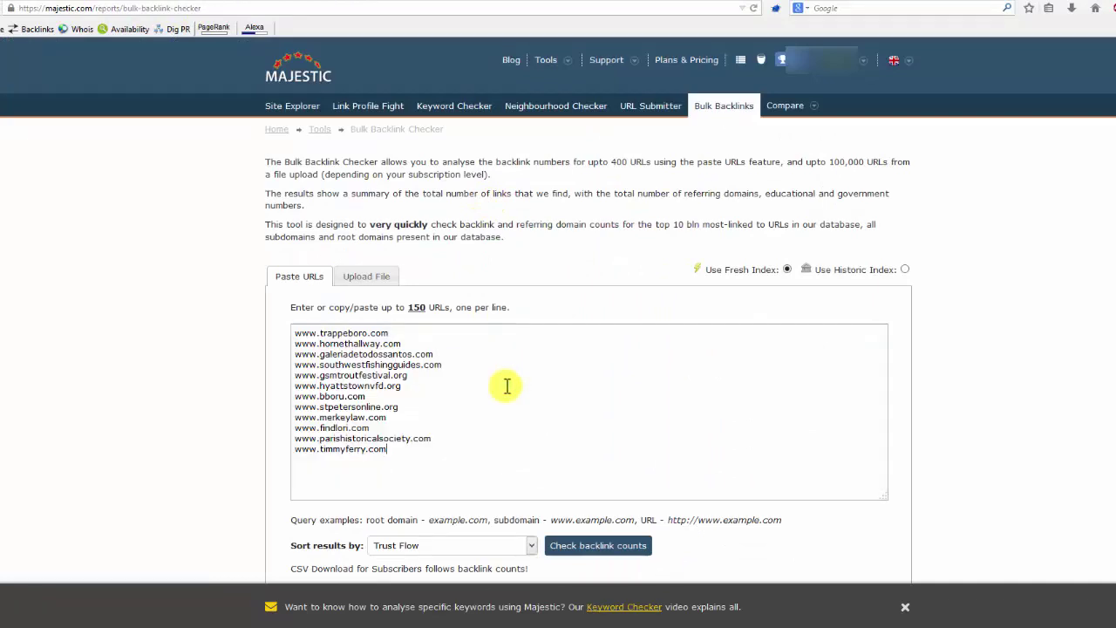
click(588, 550)
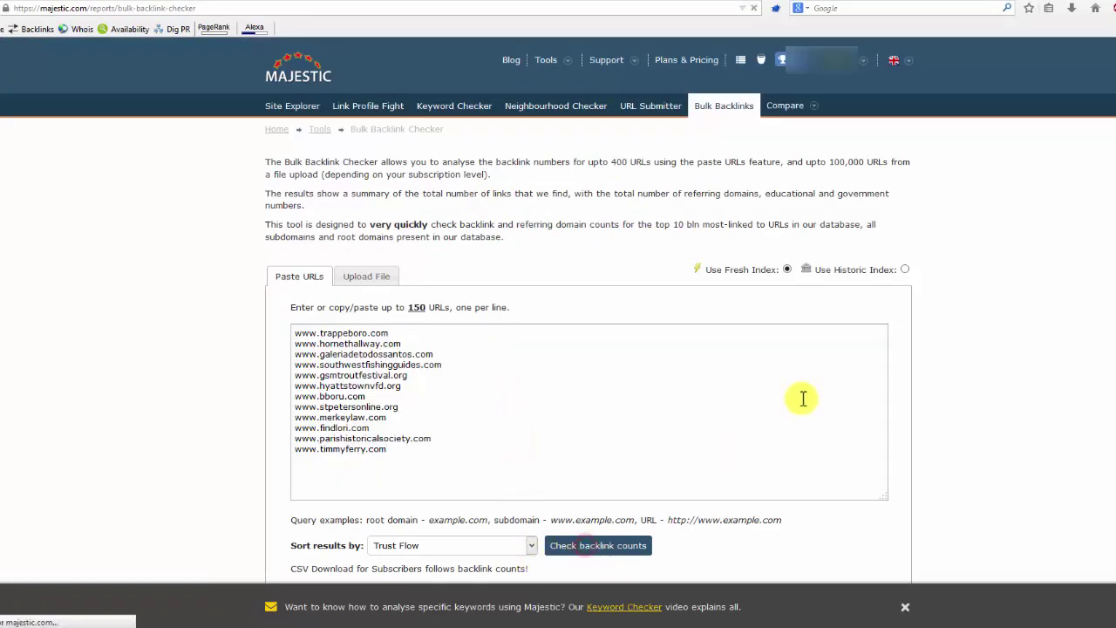
Step: Examine the bulk results for the pasted domains, comparing topical trust topics, trust flow, citation flow and referring domains
scroll(1003, 371, down, 2)
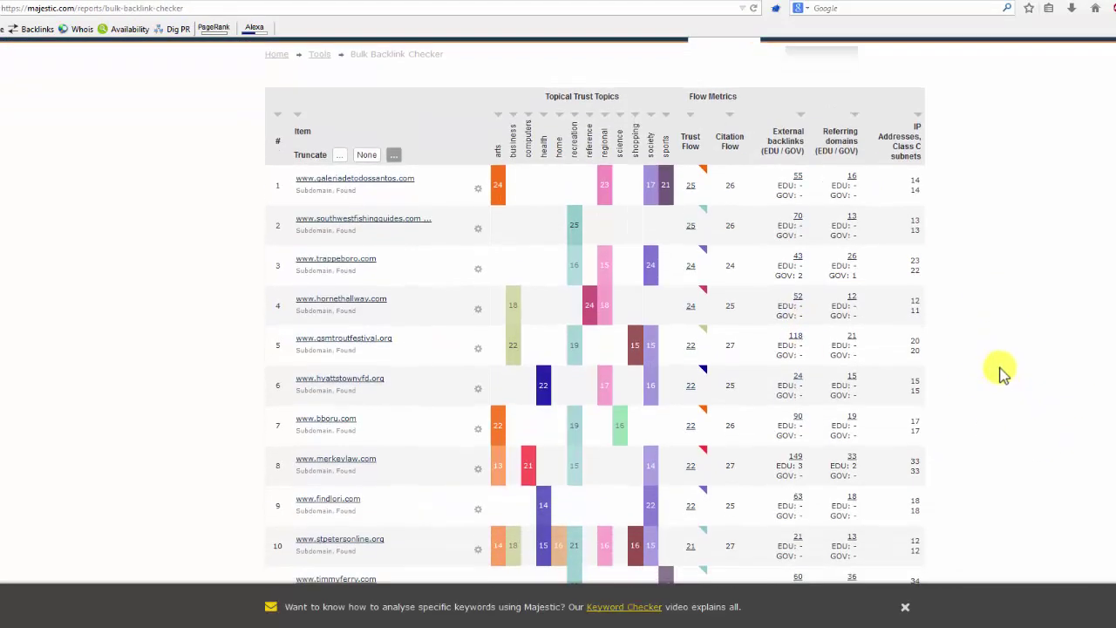
scroll(1007, 371, up, 2)
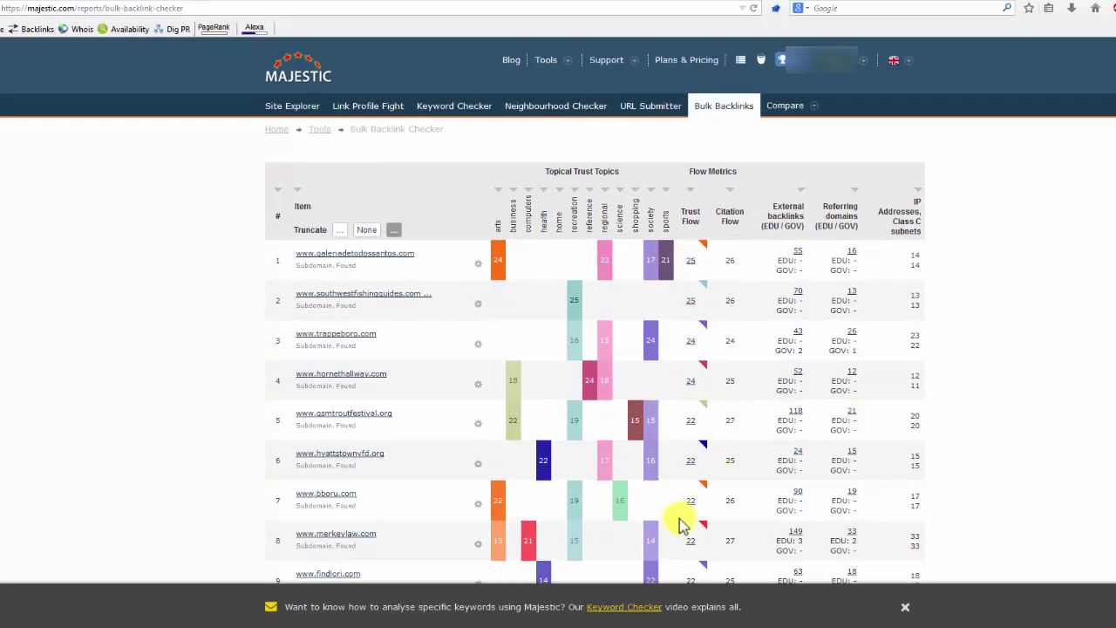
scroll(671, 441, down, 3)
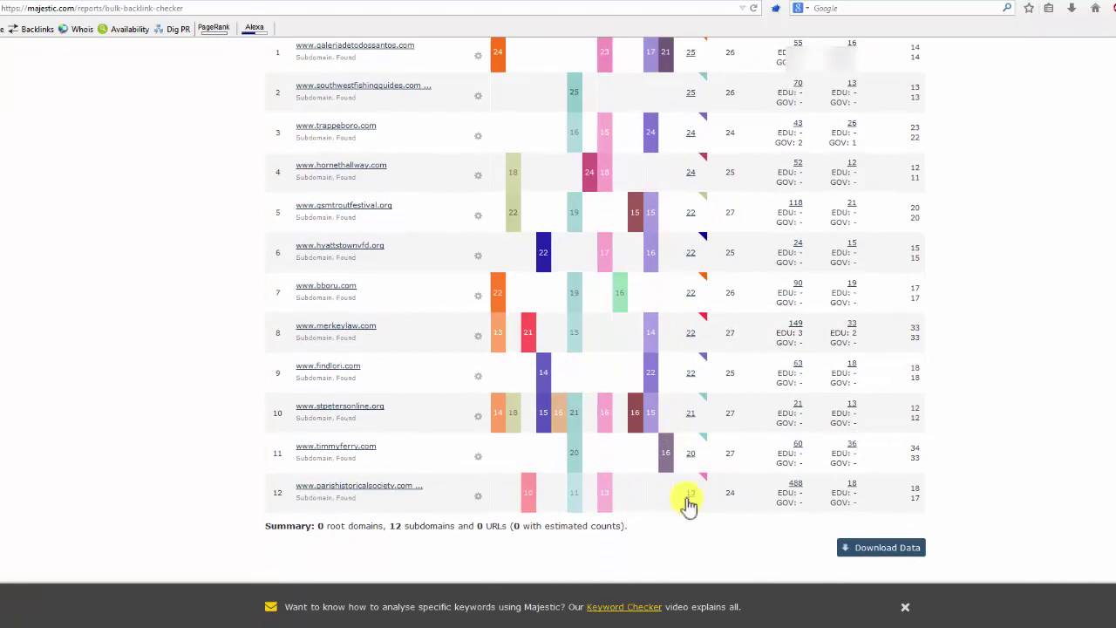
scroll(677, 491, up, 1)
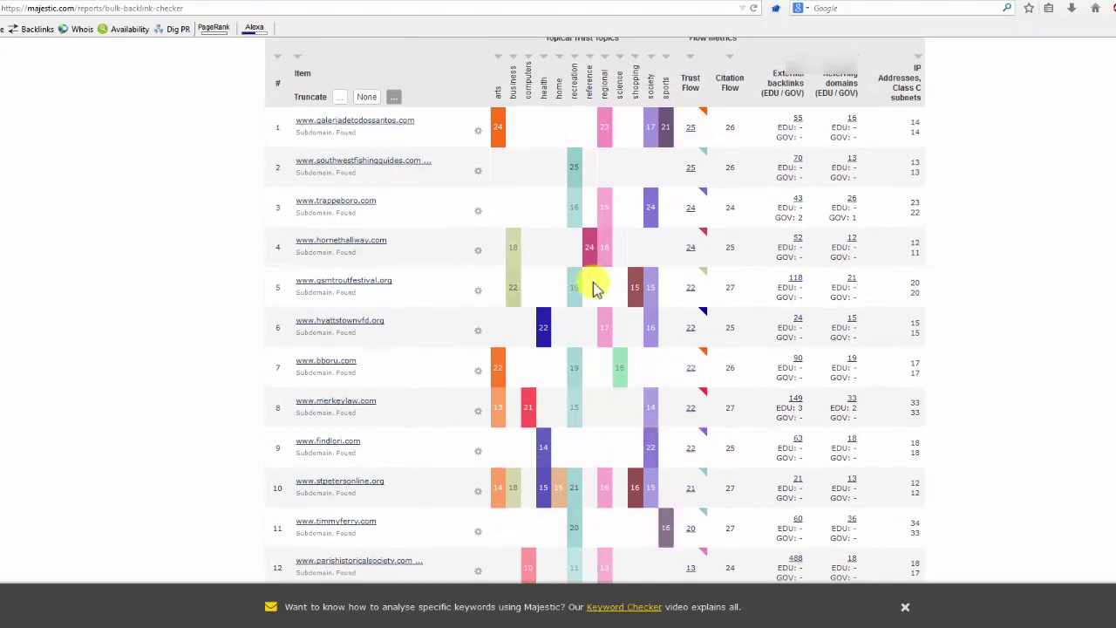
scroll(660, 342, up, 2)
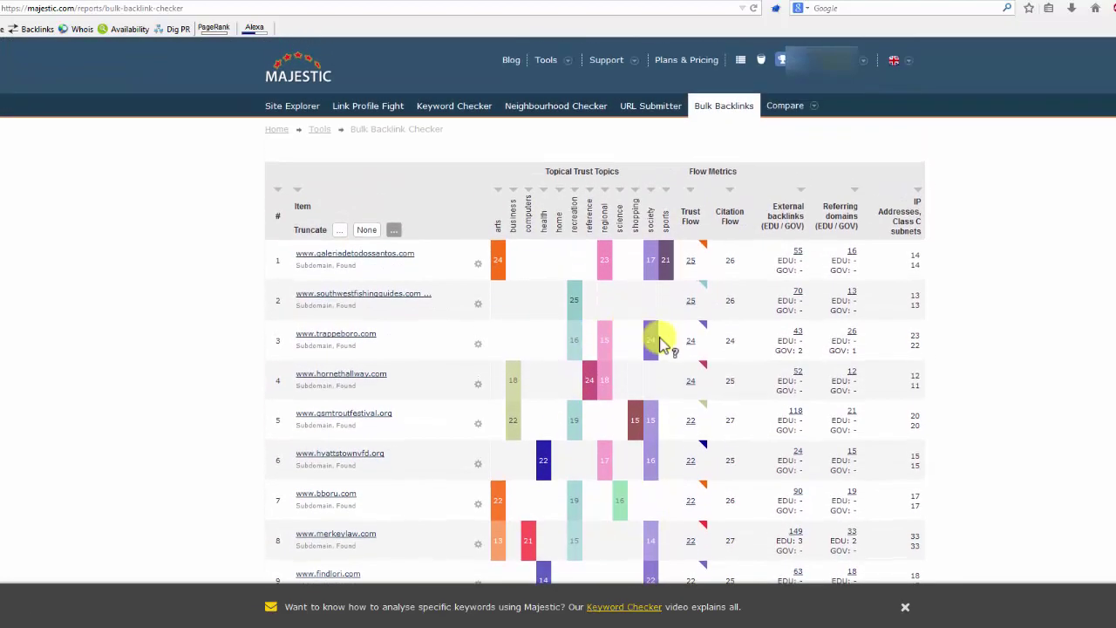
Step: Open Site Explorer reports for the first domains in the bulk results, including southwestfishingguides.com
click(478, 264)
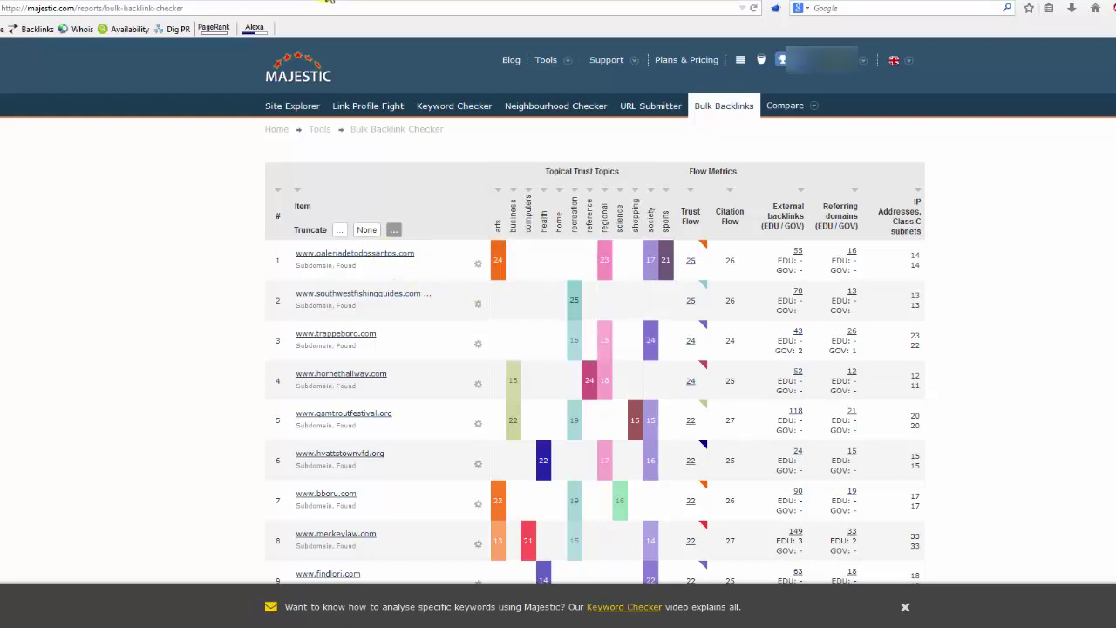
mouse_move(479, 306)
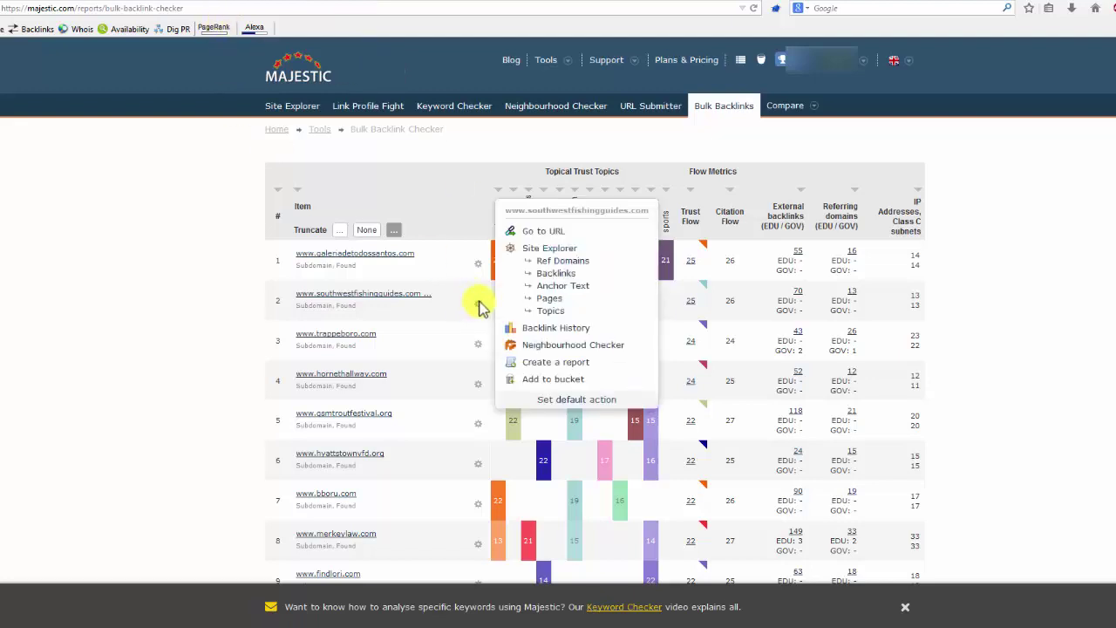
mouse_move(480, 346)
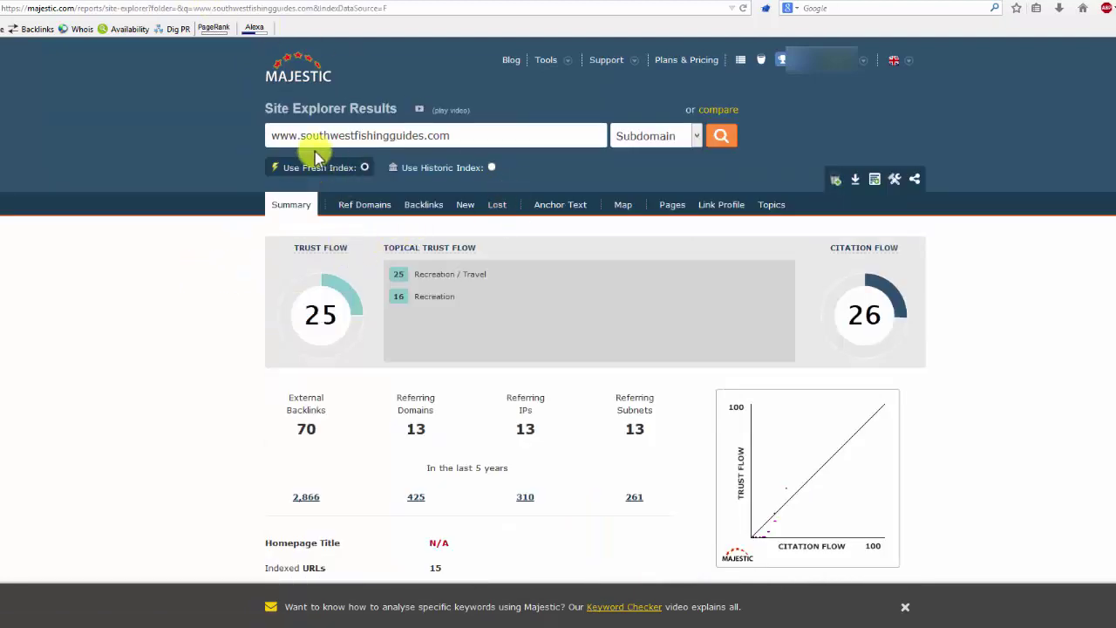
Step: Examine the southwestfishingguides.com report's flow metrics, referring subnets, backlink history, backlink breakdown and anchor text distribution
scroll(236, 392, down, 2)
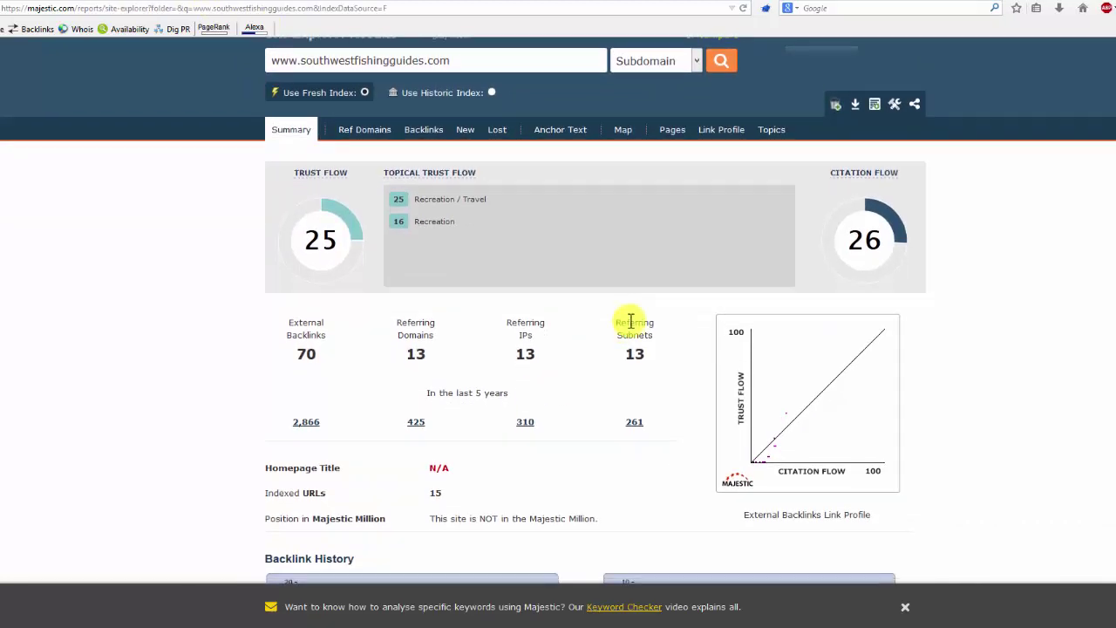
double_click(634, 354)
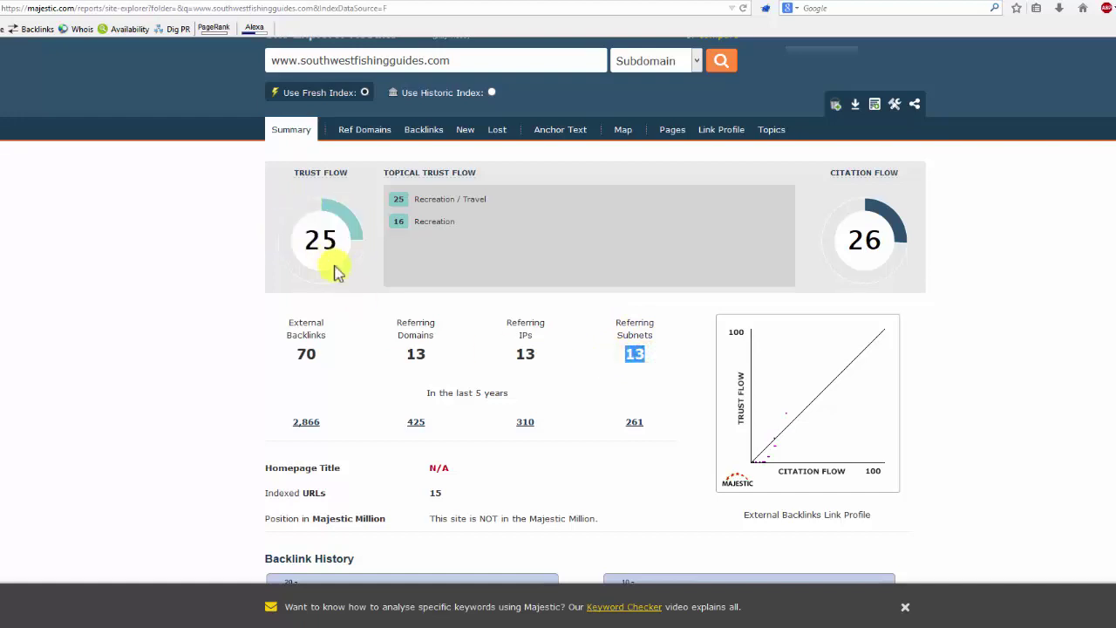
scroll(239, 339, down, 5)
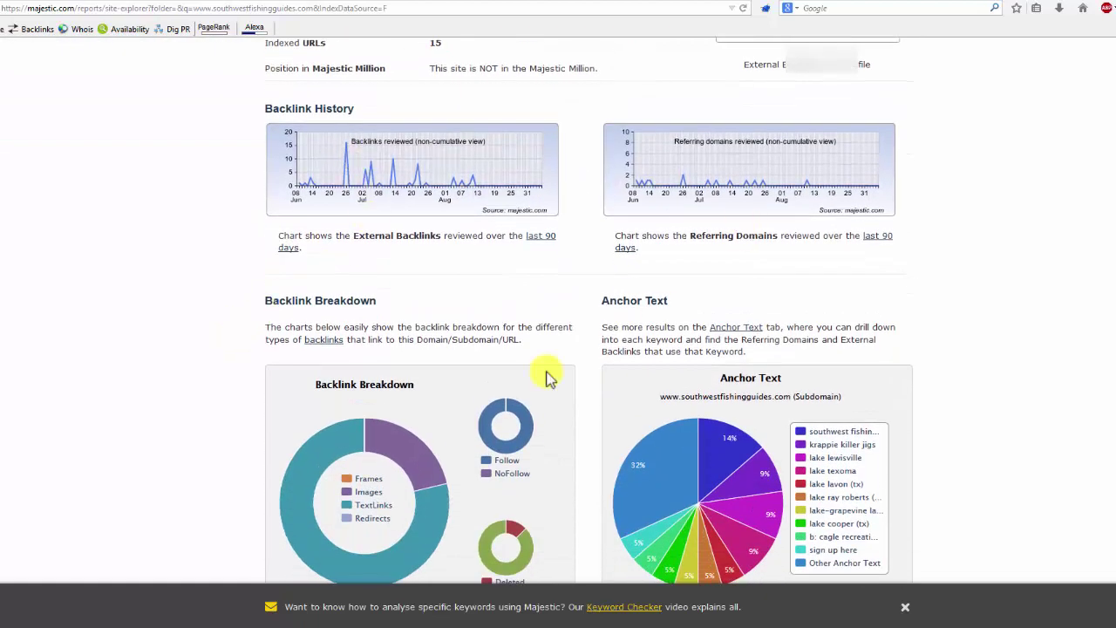
scroll(523, 374, down, 2)
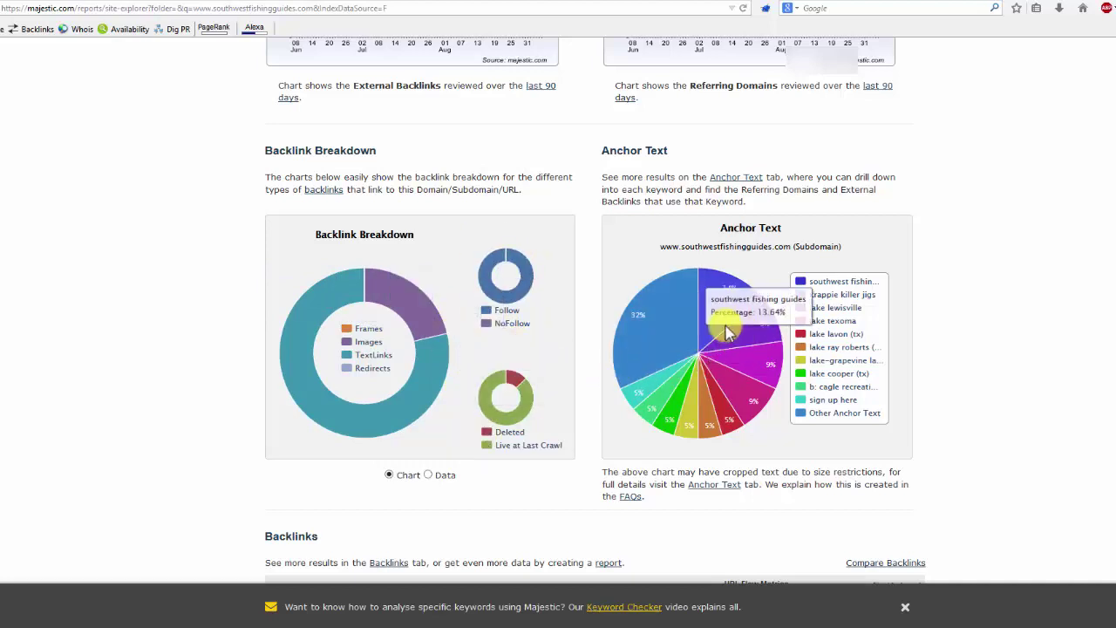
mouse_move(655, 326)
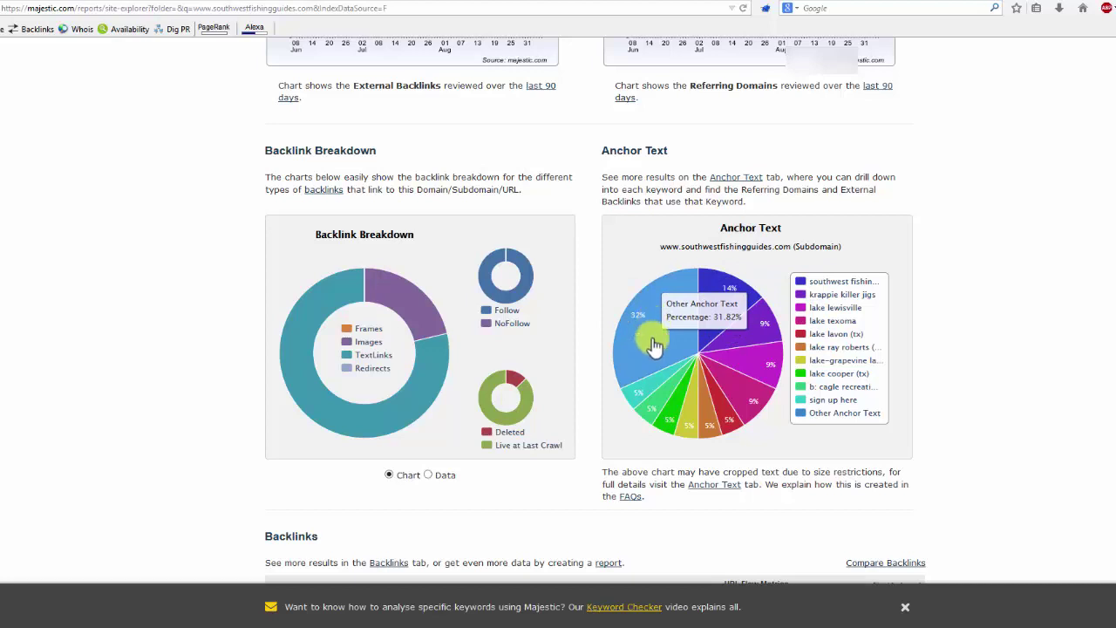
Step: Look over the southwestfishingguides.com backlinks, check source pages such as albertacreek.com, oklahomafishingguides.com and wurstwisdom.com, and return to the domain's summary
scroll(380, 390, down, 3)
scroll(380, 389, down, 2)
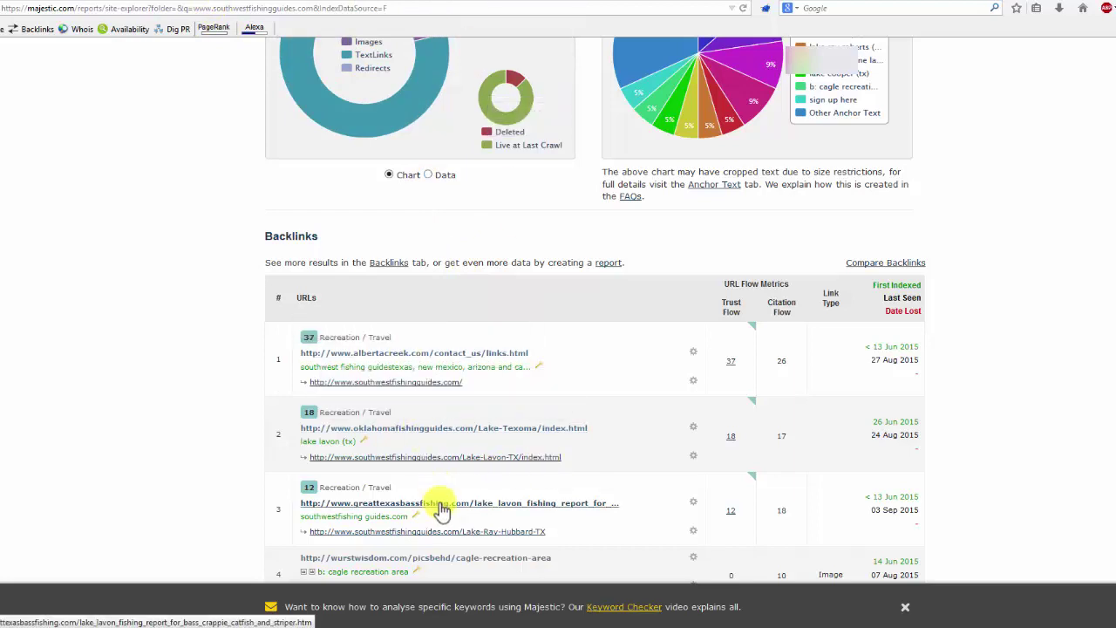
scroll(427, 486, down, 1)
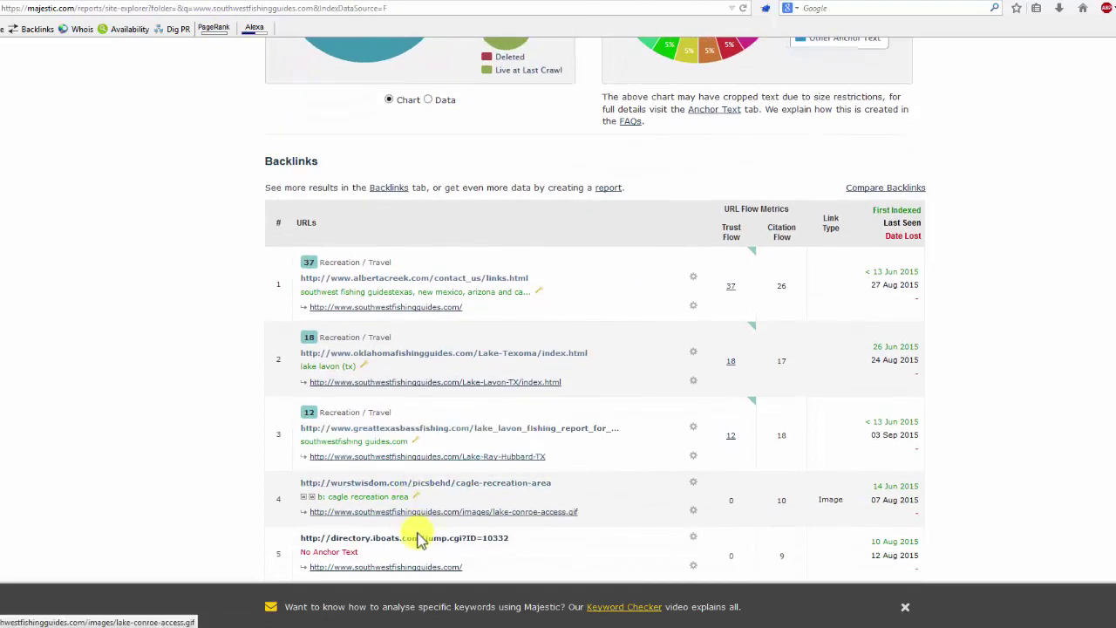
click(589, 2)
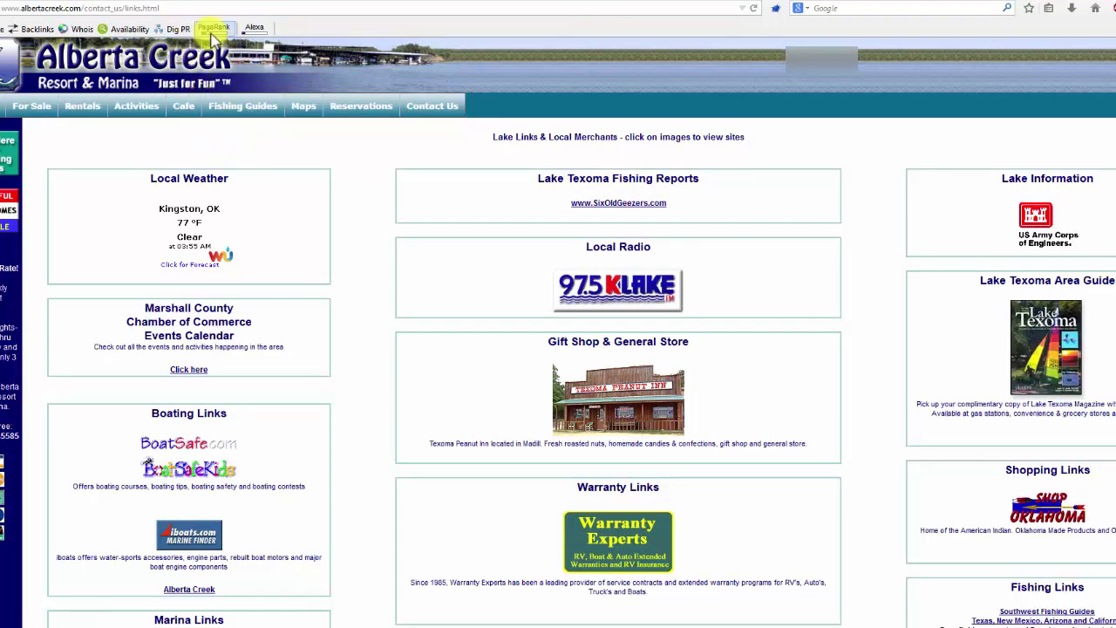
click(757, 2)
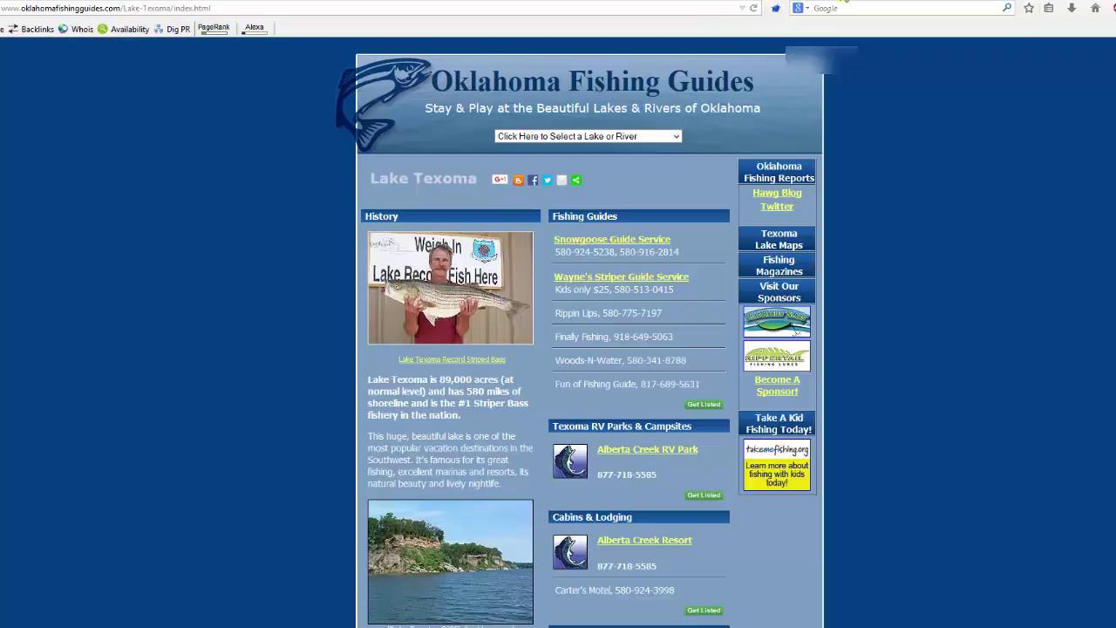
click(842, 3)
click(1017, 3)
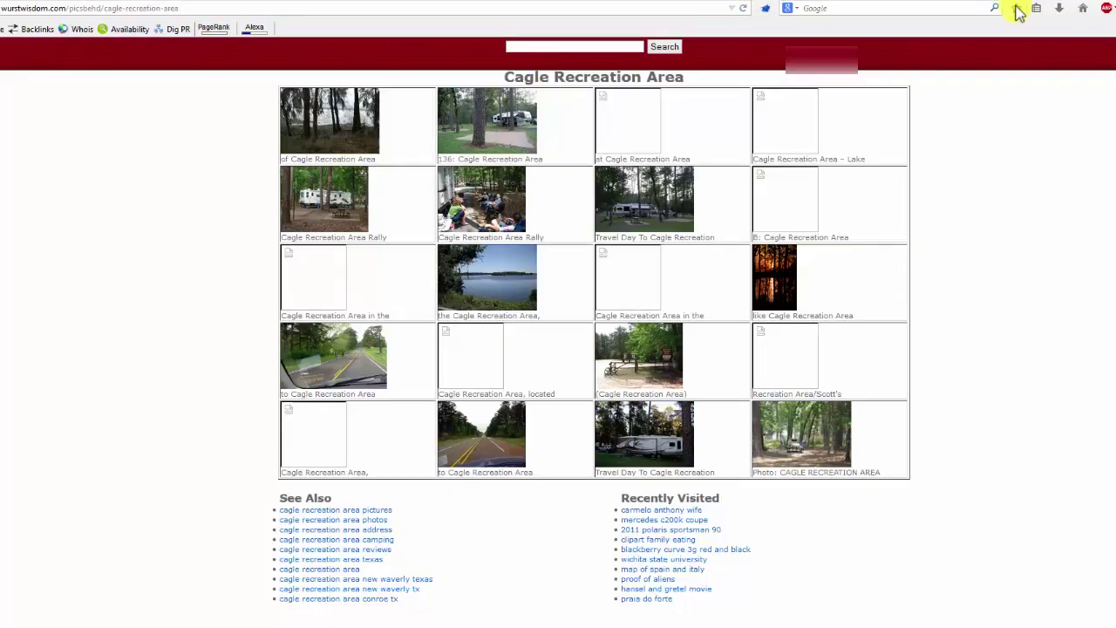
key(ctrl+Tab)
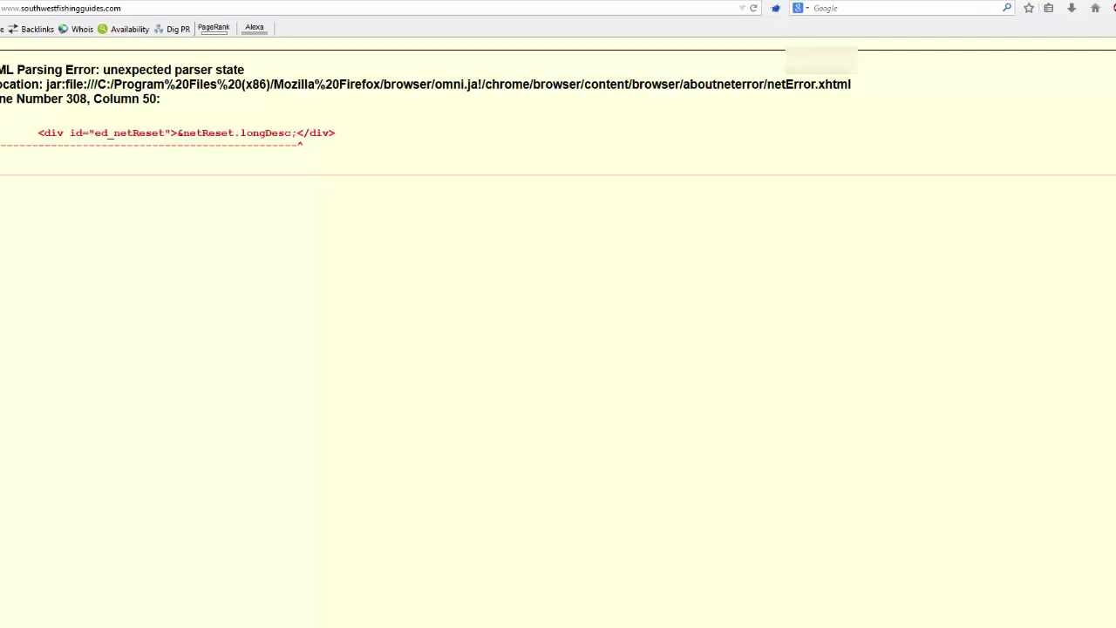
key(ctrl+shift+Tab)
click(459, 2)
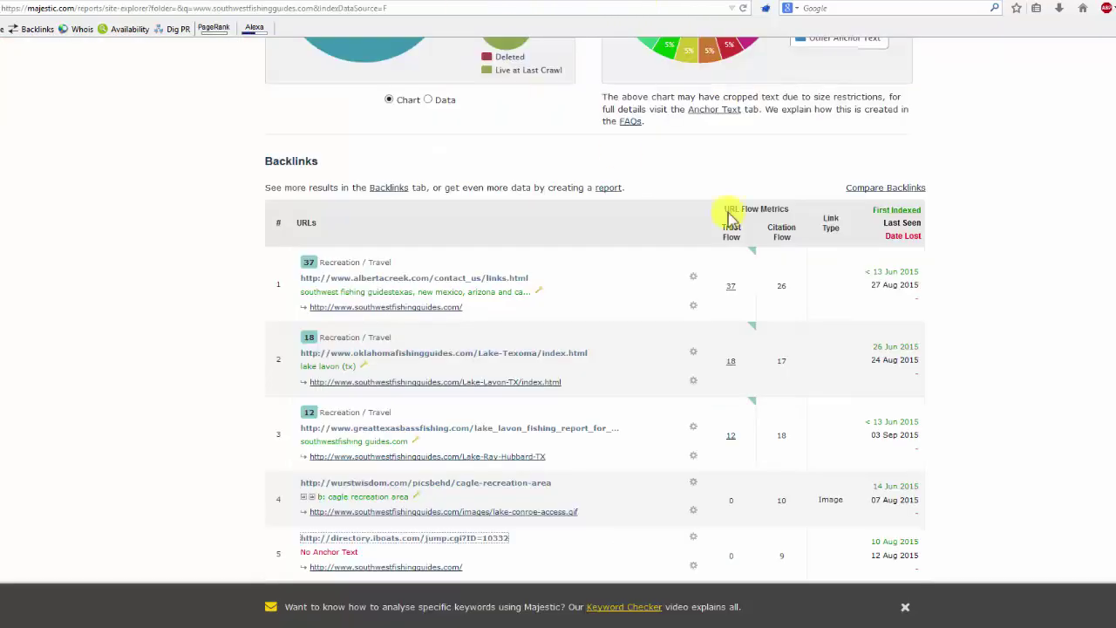
scroll(531, 337, up, 3)
scroll(532, 336, up, 10)
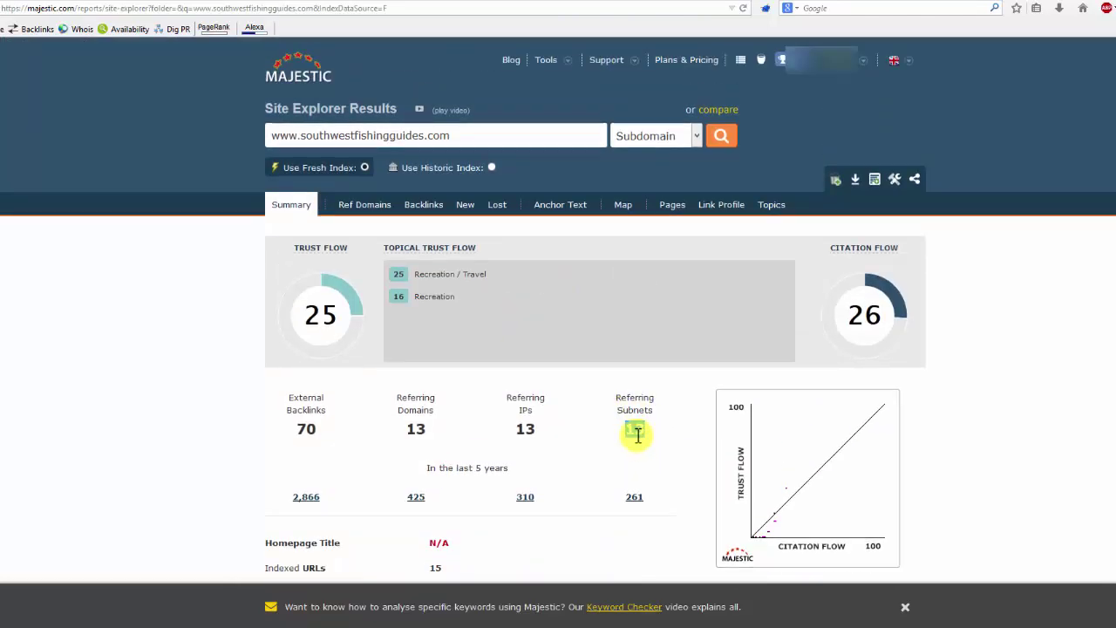
Step: Examine the anchor text table and word cloud for southwestfishingguides.com
click(561, 209)
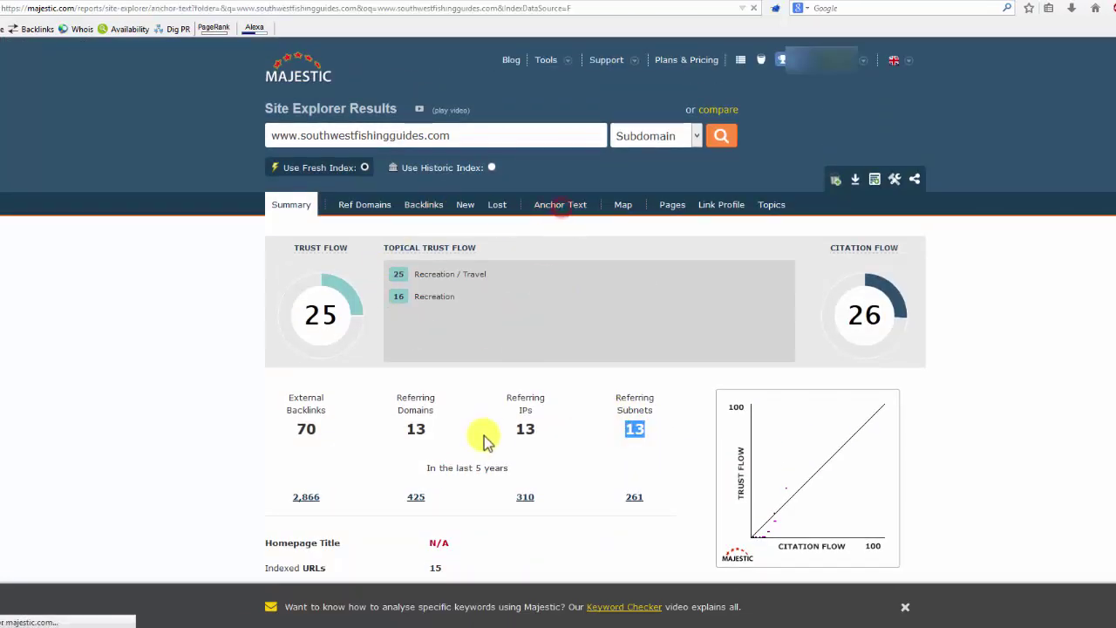
scroll(673, 321, down, 5)
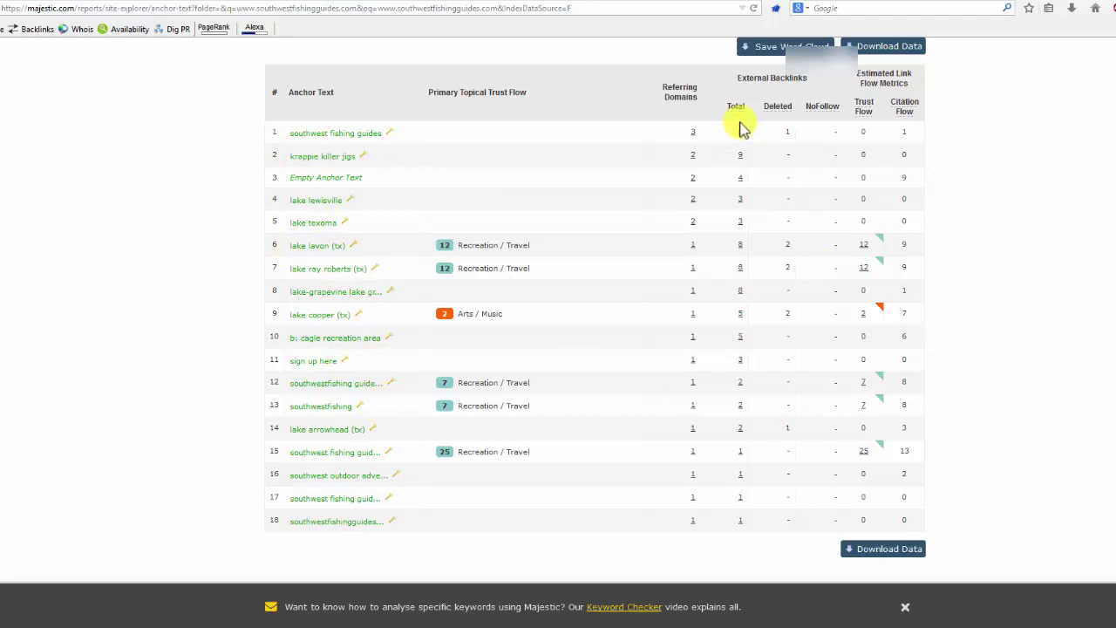
scroll(528, 382, up, 5)
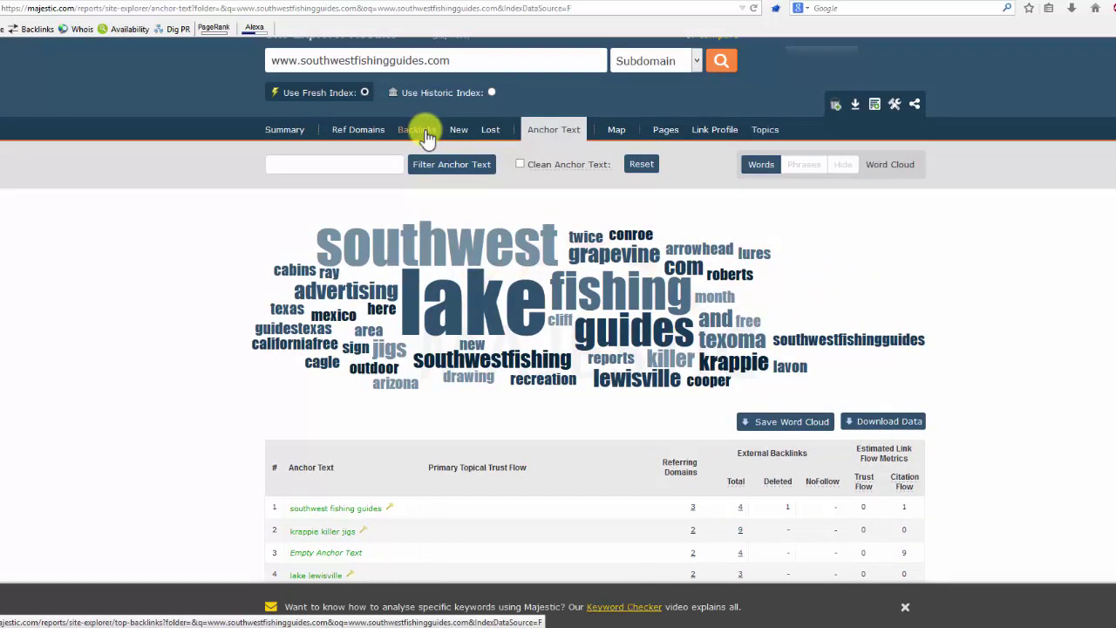
Step: Look through the southwestfishingguides.com backlinks list down to the ranchhuntandfish.com and guidinglaketexoma.com entries
click(424, 131)
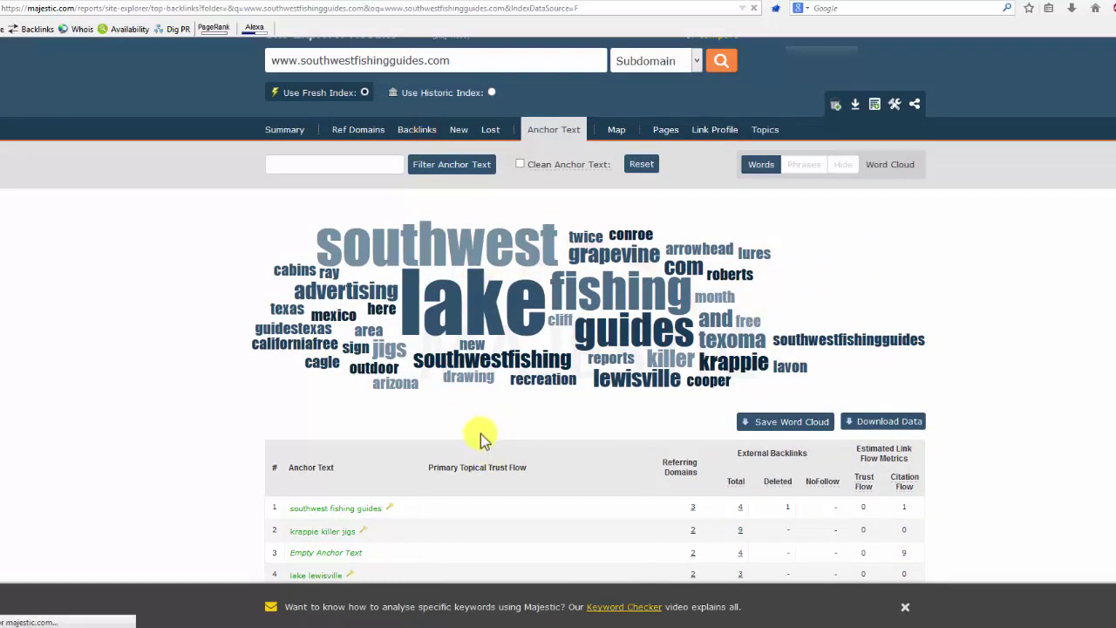
scroll(510, 417, down, 5)
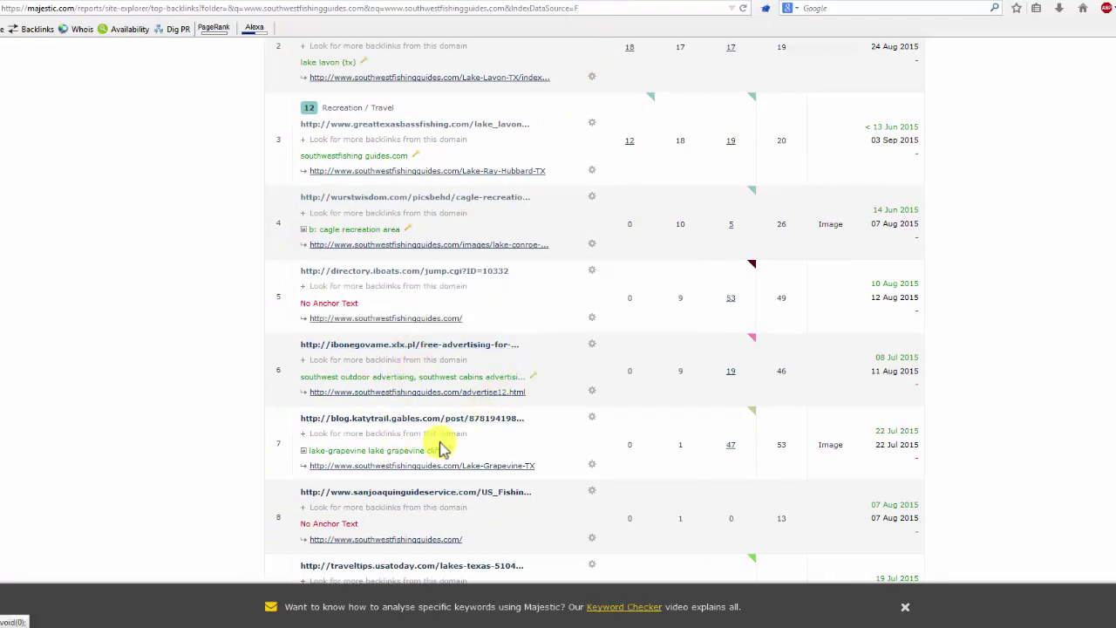
scroll(443, 440, down, 2)
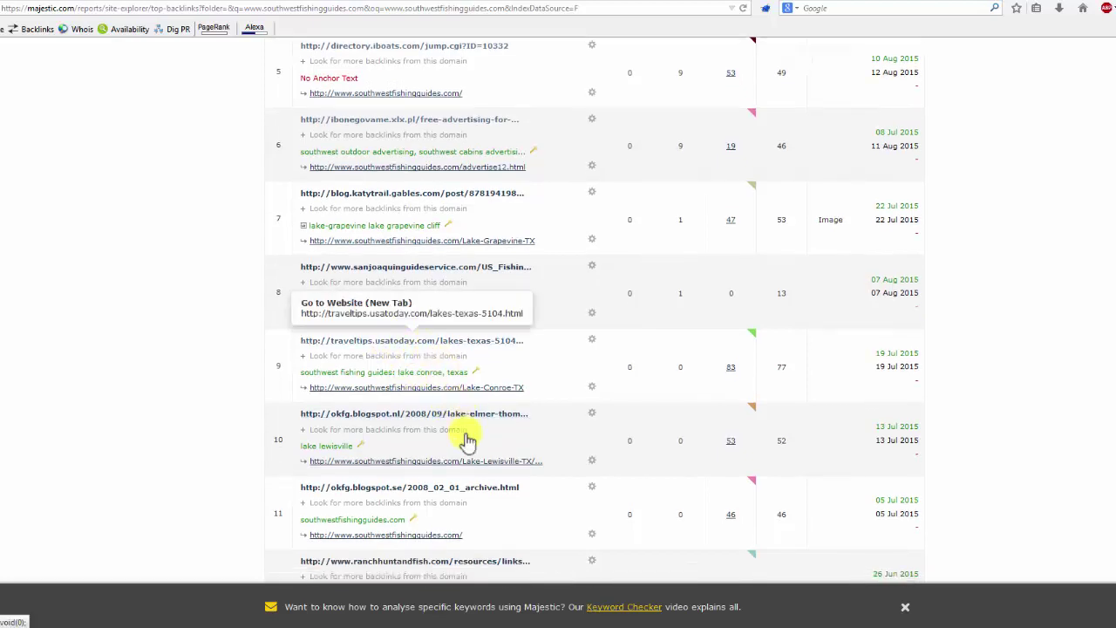
scroll(532, 488, down, 1)
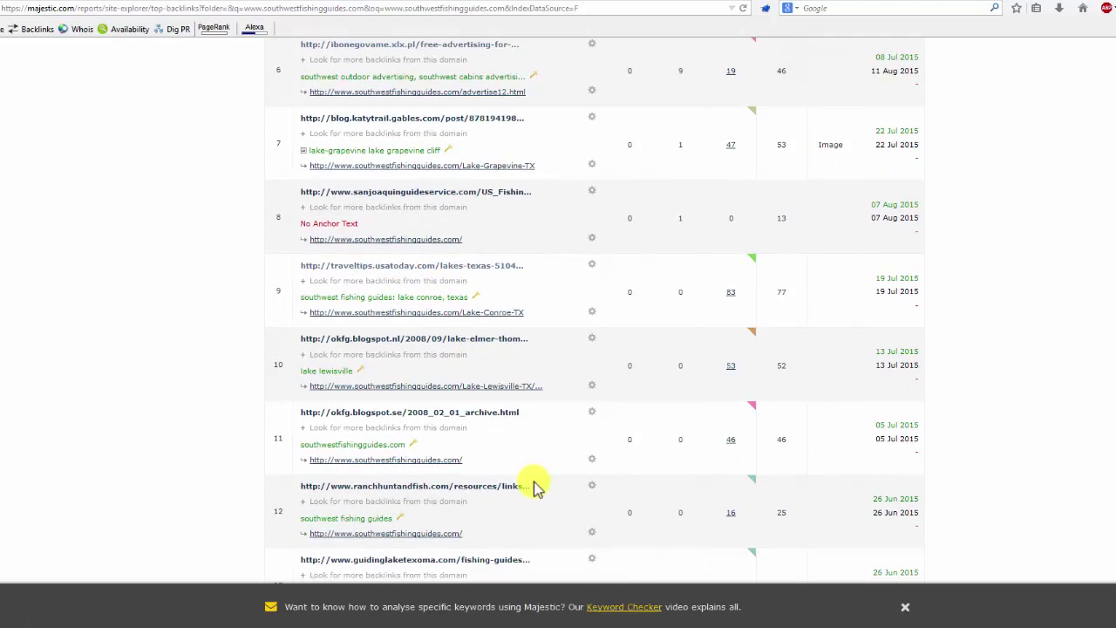
scroll(528, 484, down, 1)
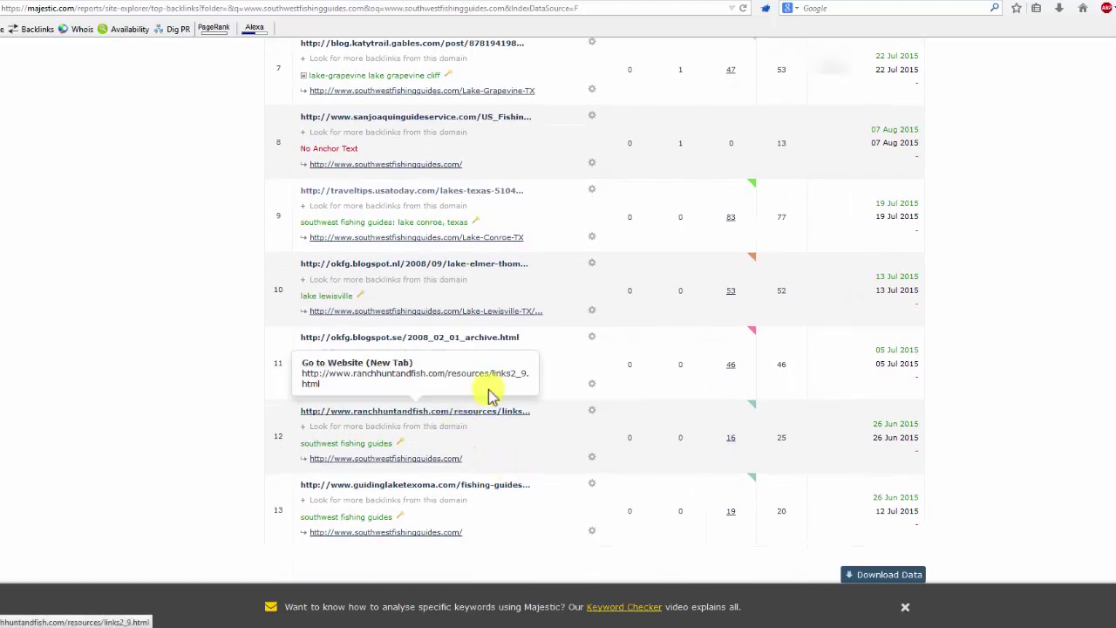
Step: Check linking source pages such as ranchhuntandfish.com and USA Today's "Lakes in Texas" article, and return to the backlinks list
click(466, 413)
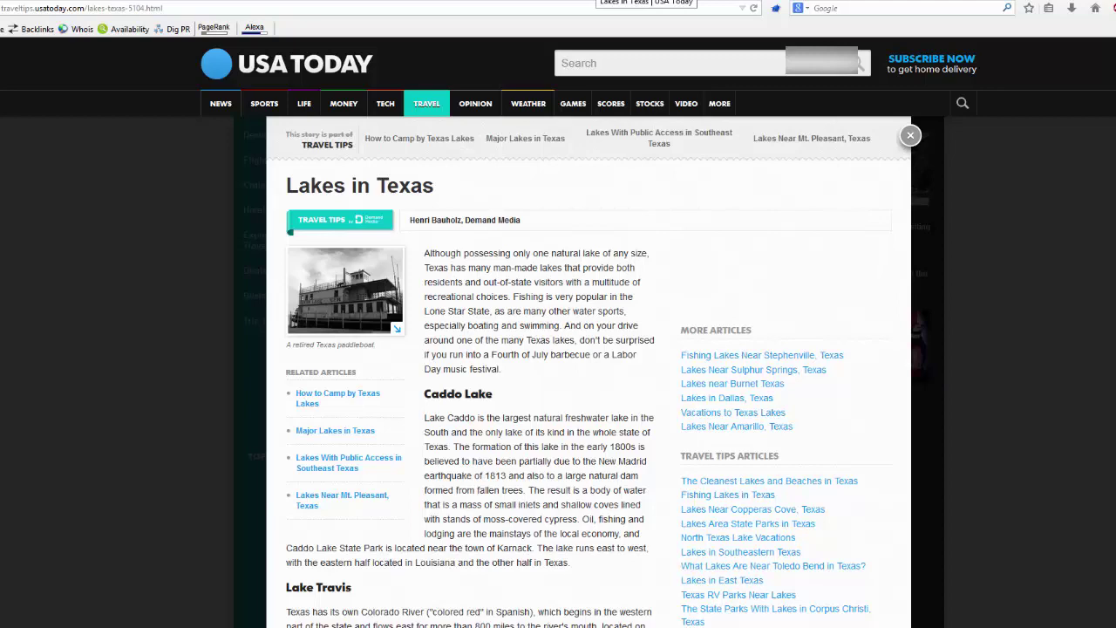
scroll(488, 349, down, 3)
scroll(488, 349, up, 3)
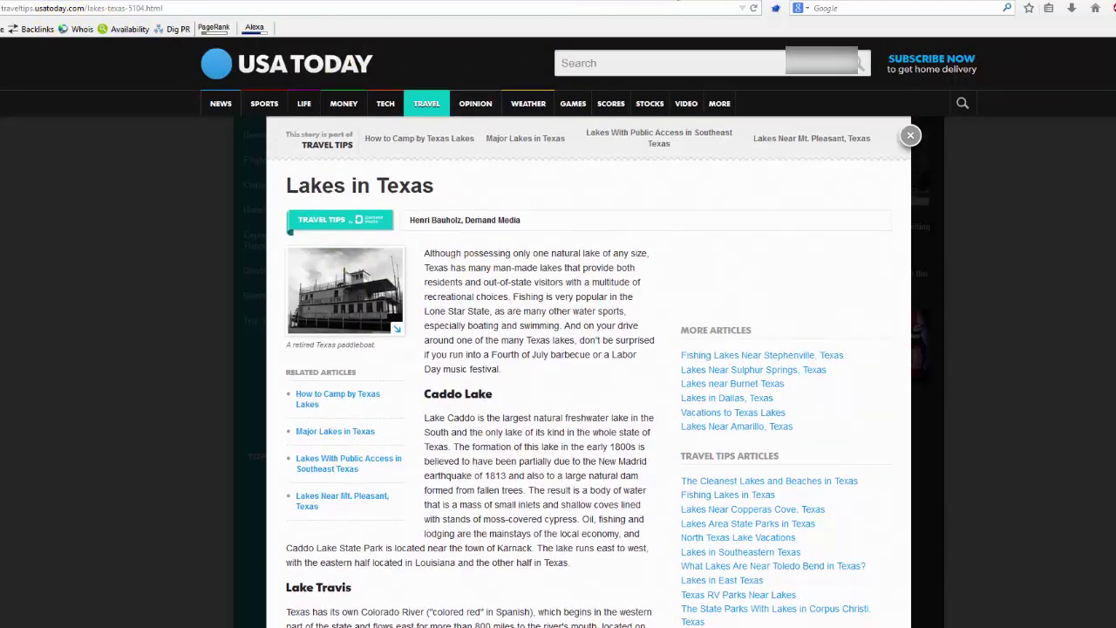
key(alt+Left)
key(alt+Left)
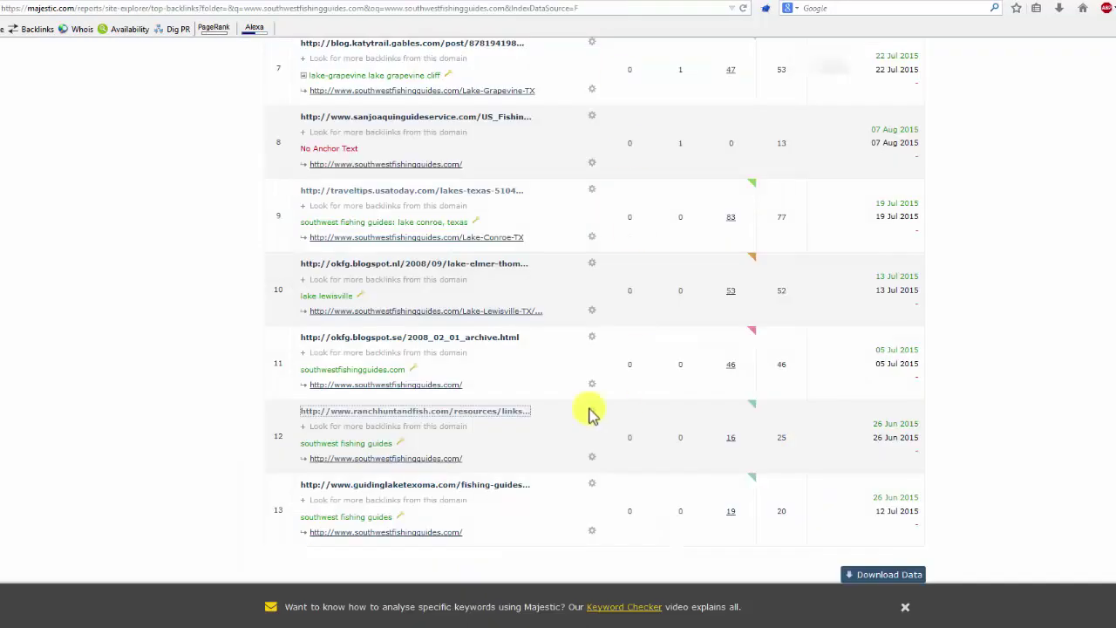
Step: Copy southwestfishingguides.com without the www prefix and add it under "Yes (before archive)" in checking.txt in Notepad++
scroll(588, 413, up, 10)
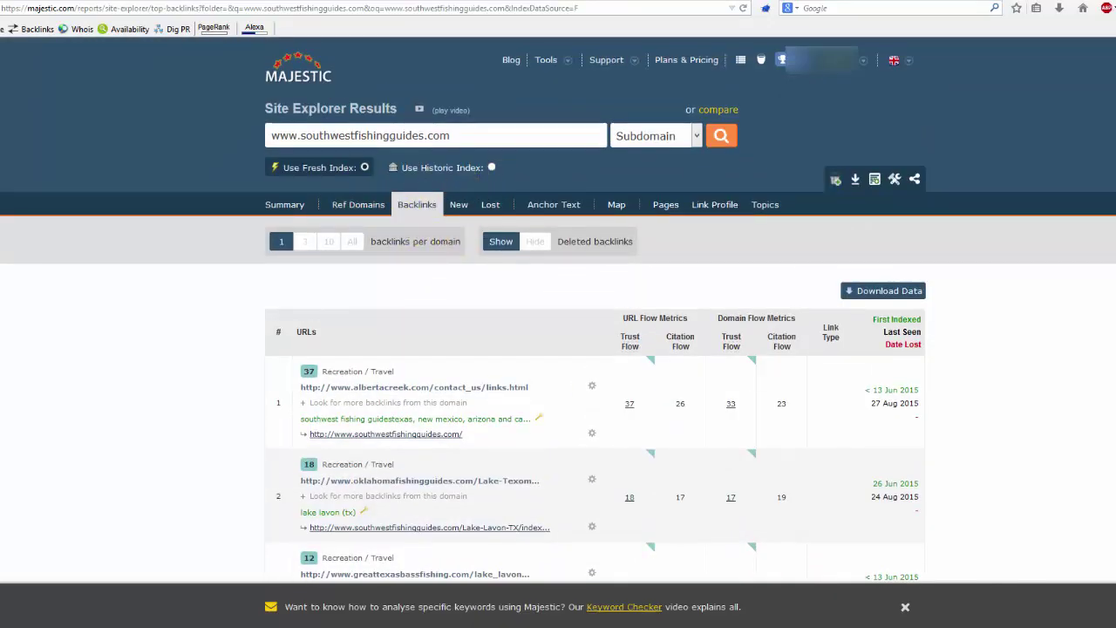
drag(455, 137, 306, 136)
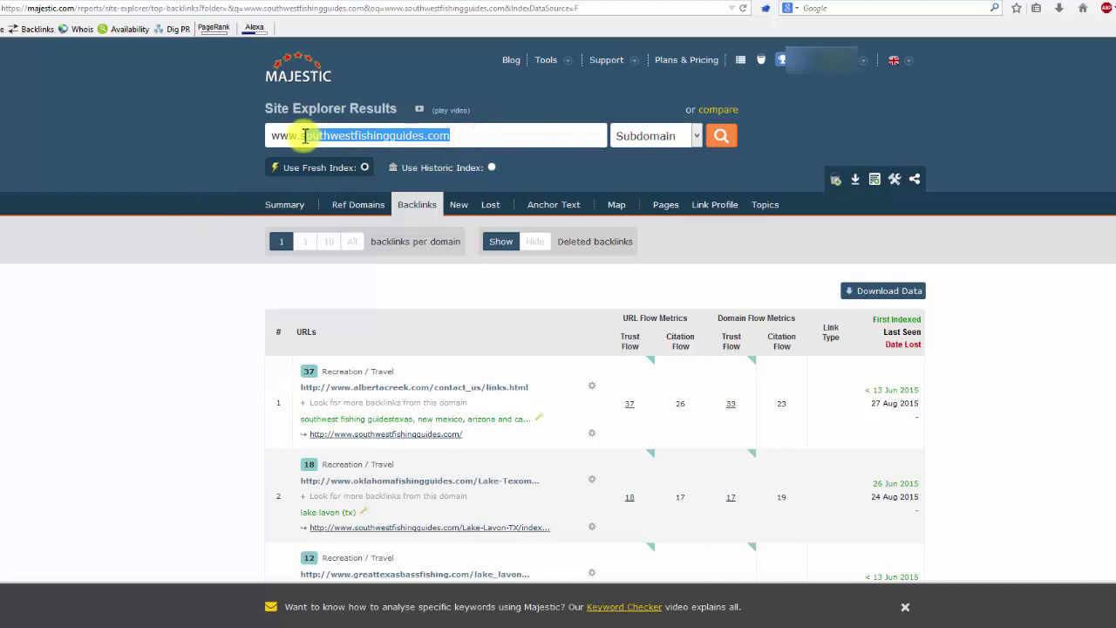
key(ctrl+c)
key(alt+Tab)
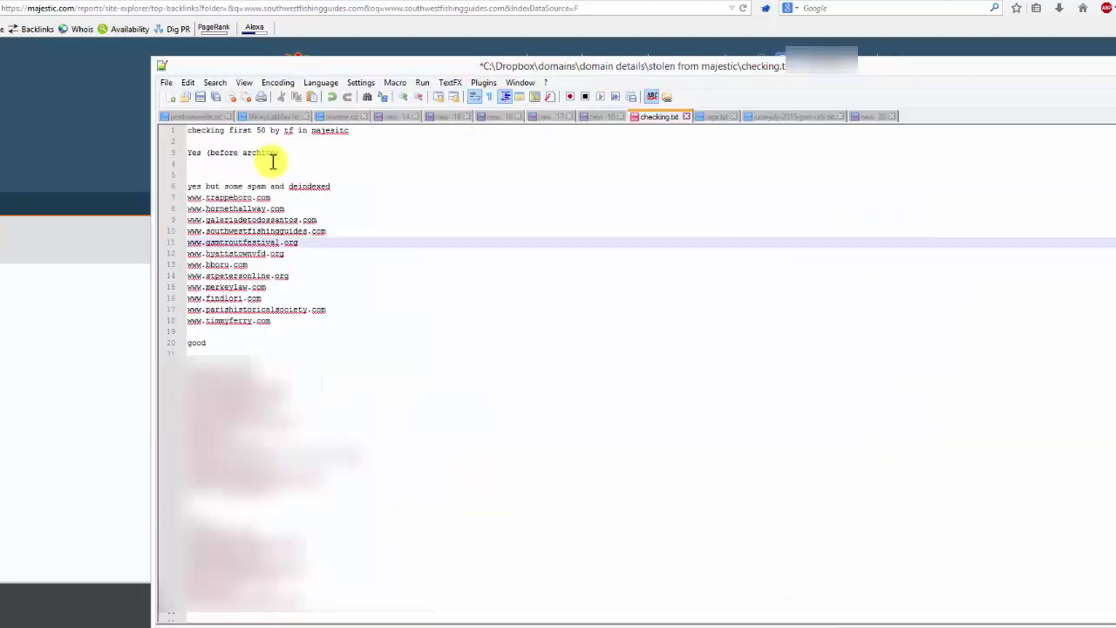
click(278, 152)
key(Return)
key(ctrl+v)
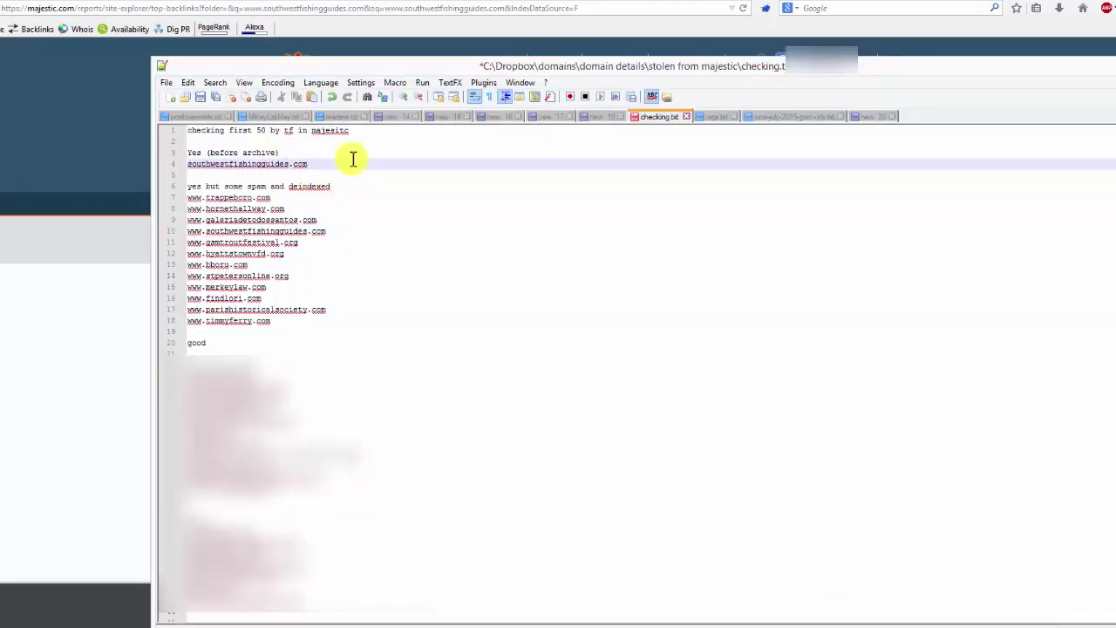
Step: Switch to archive.org in the browser and look up the capture history of southwestfishingguides.com in the Wayback Machine
key(alt+Tab)
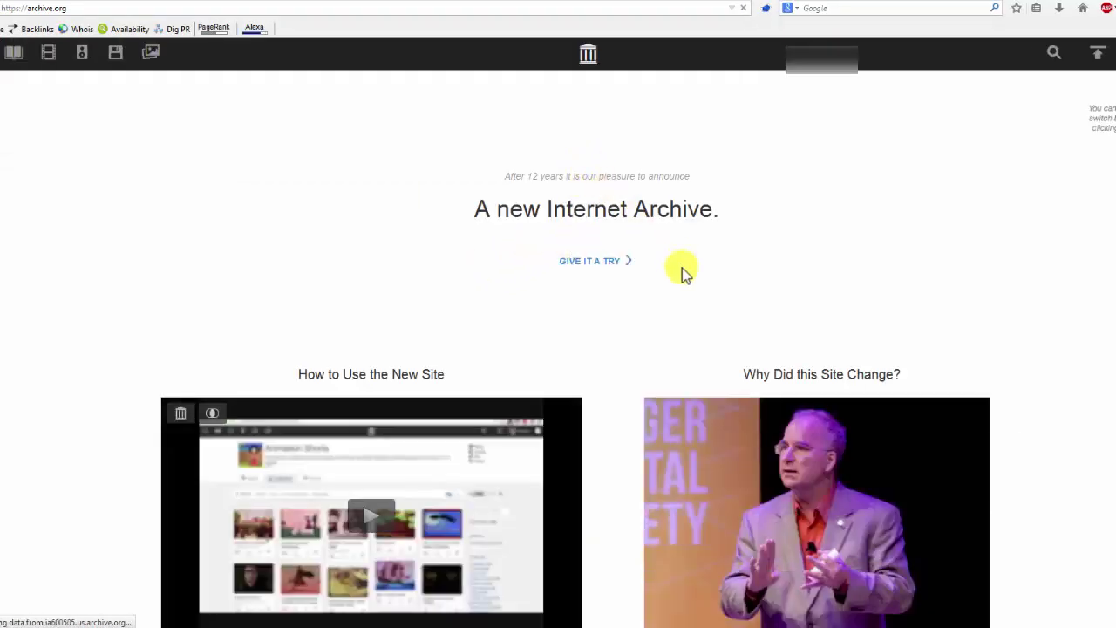
click(602, 259)
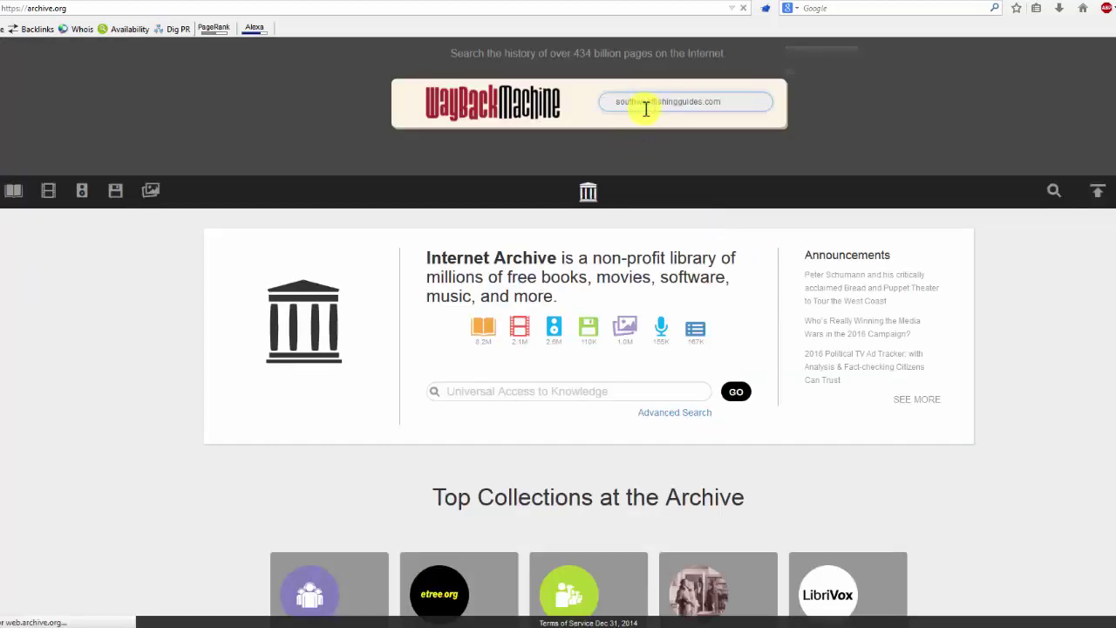
key(Return)
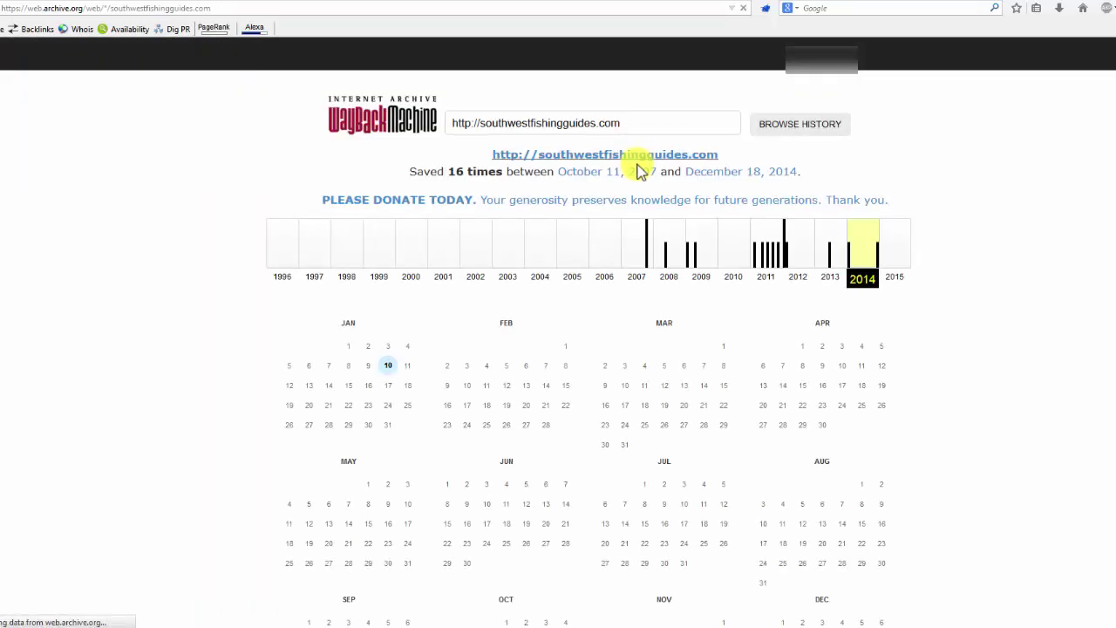
scroll(611, 331, down, 5)
scroll(616, 320, up, 3)
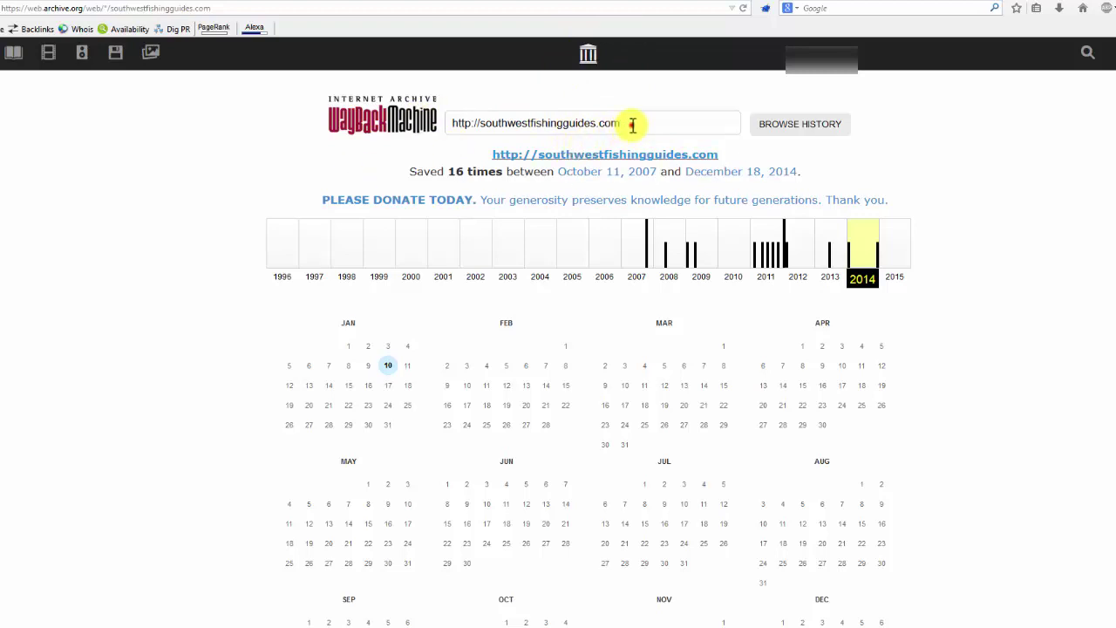
drag(630, 122, 323, 132)
key(ctrl+v)
click(775, 145)
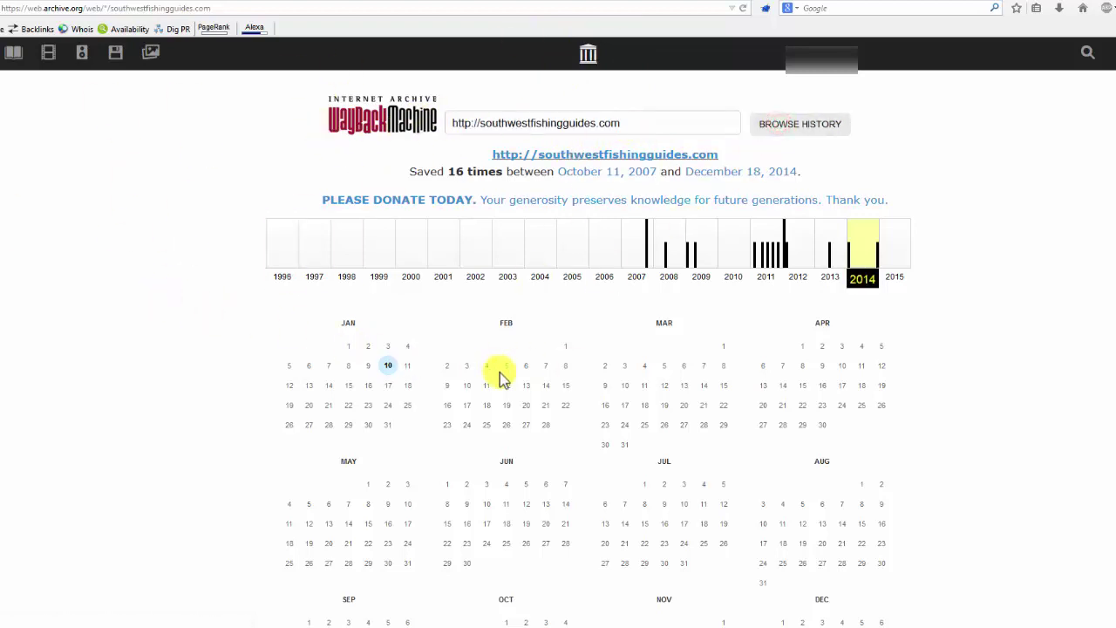
scroll(523, 393, down, 3)
Step: Open the December 18, 2014 snapshot of southwestfishingguides.com and examine the archived page's content and footer
mouse_move(842, 404)
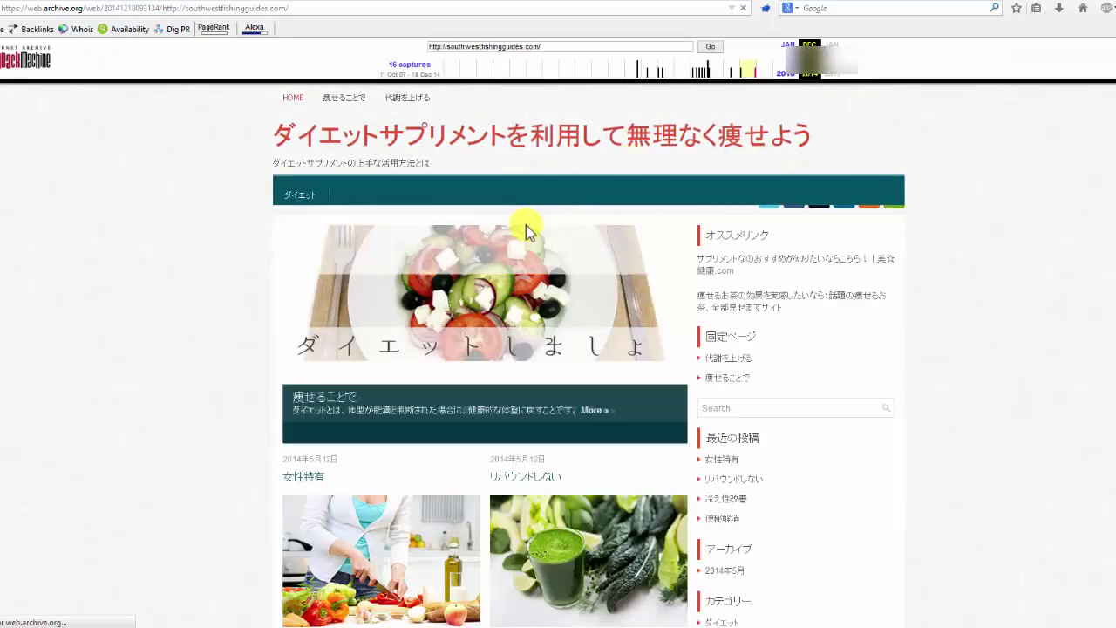
scroll(415, 307, down, 6)
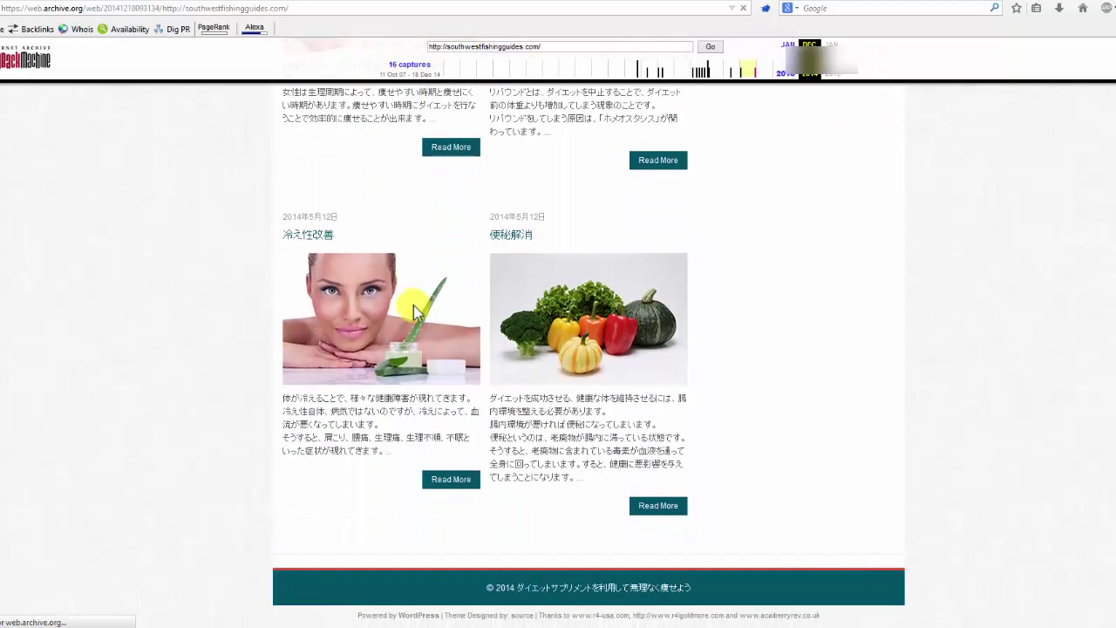
scroll(415, 307, up, 6)
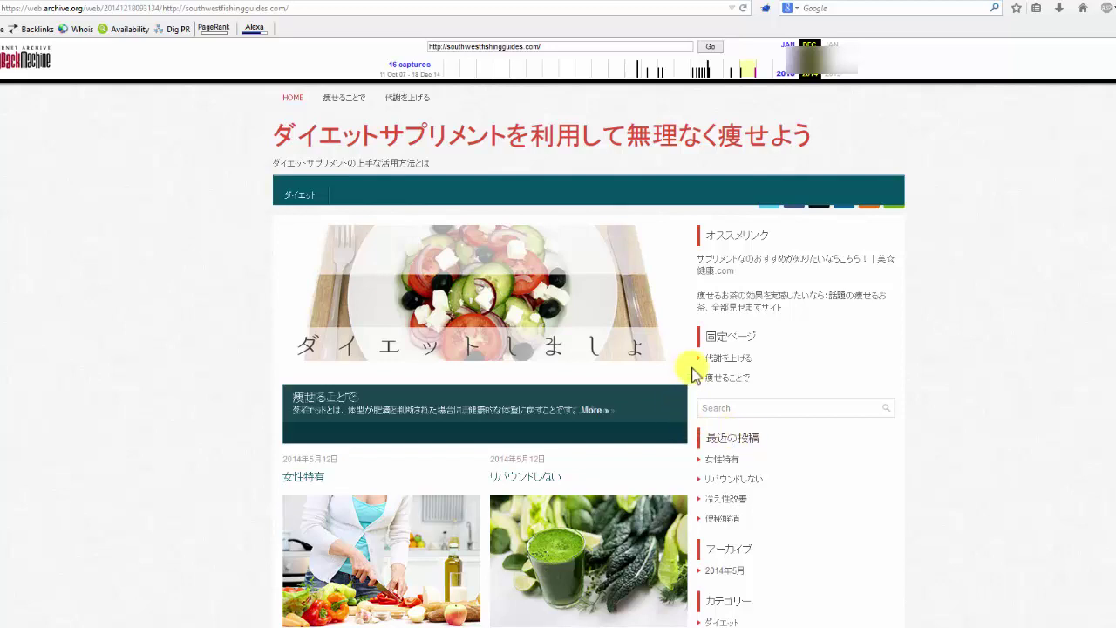
scroll(680, 356, down, 3)
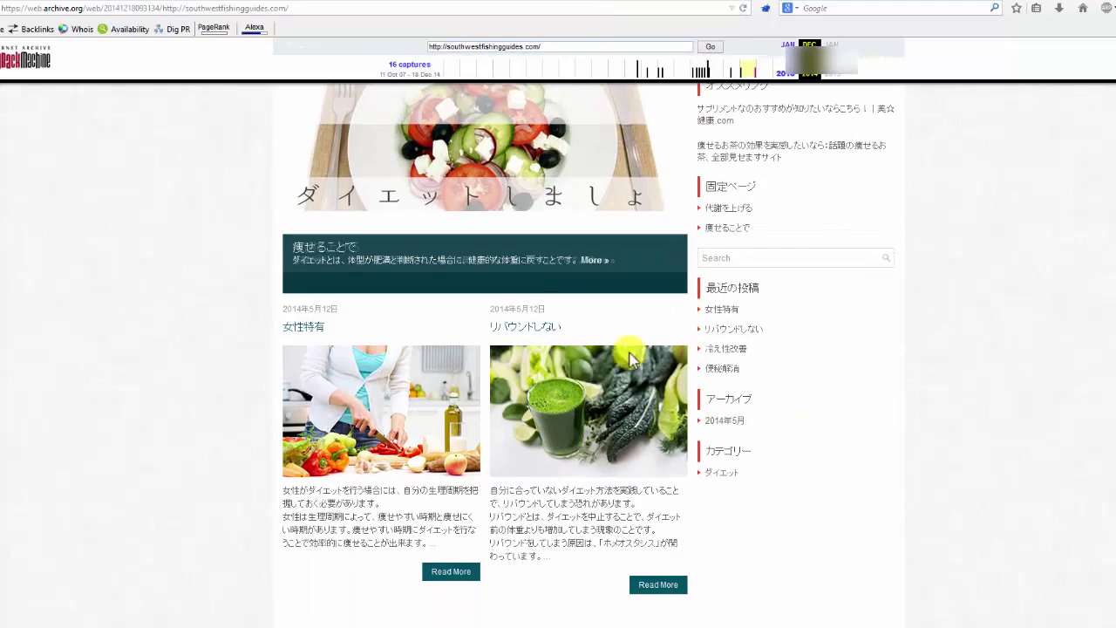
scroll(621, 363, up, 3)
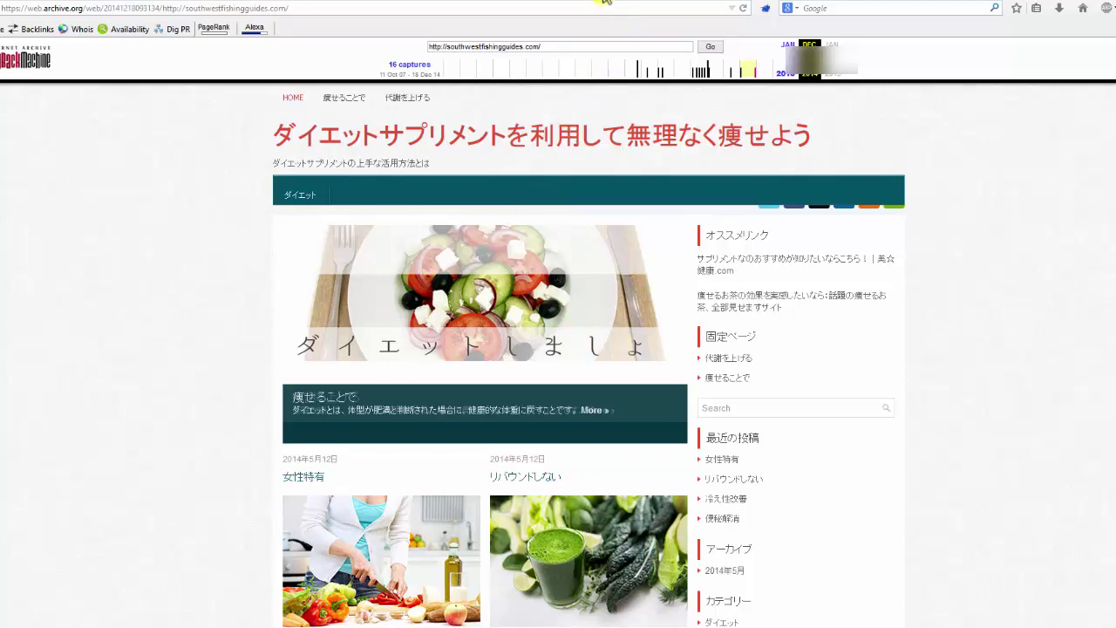
Step: Review the 2014 capture calendar, including January 10, and return to the open Majestic domain reports
key(alt+Left)
scroll(581, 273, up, 5)
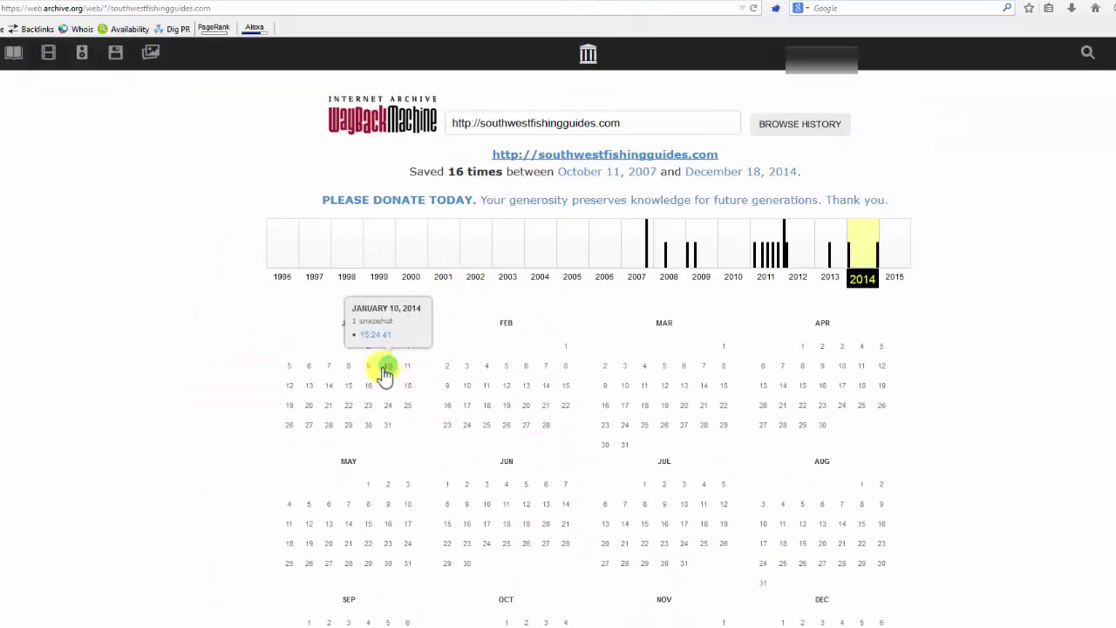
scroll(777, 419, down, 2)
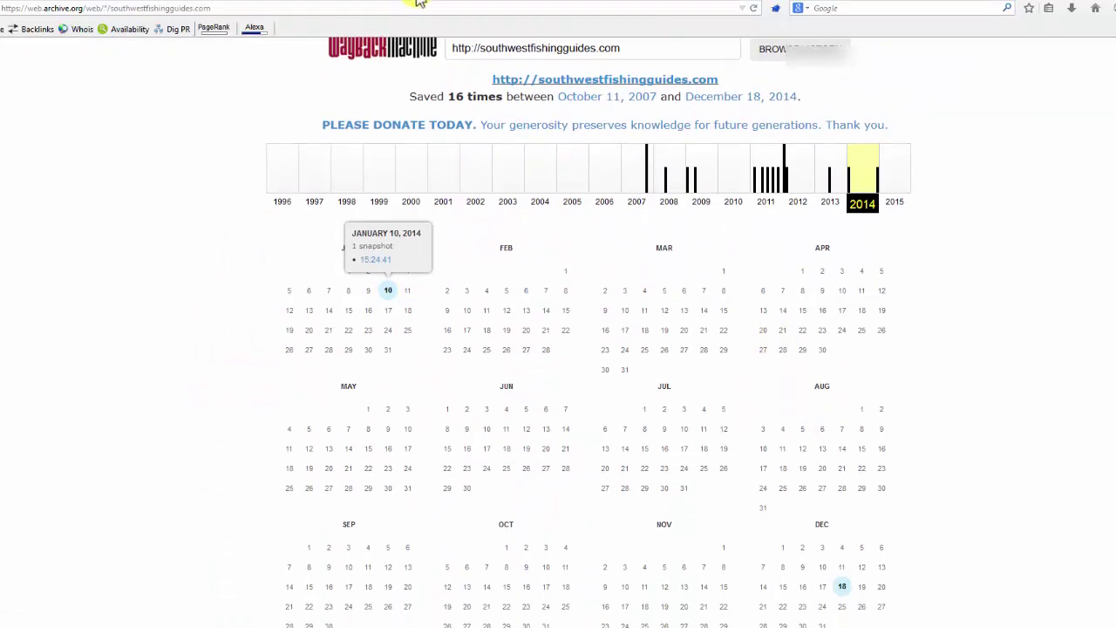
key(alt+Right)
key(alt+Left)
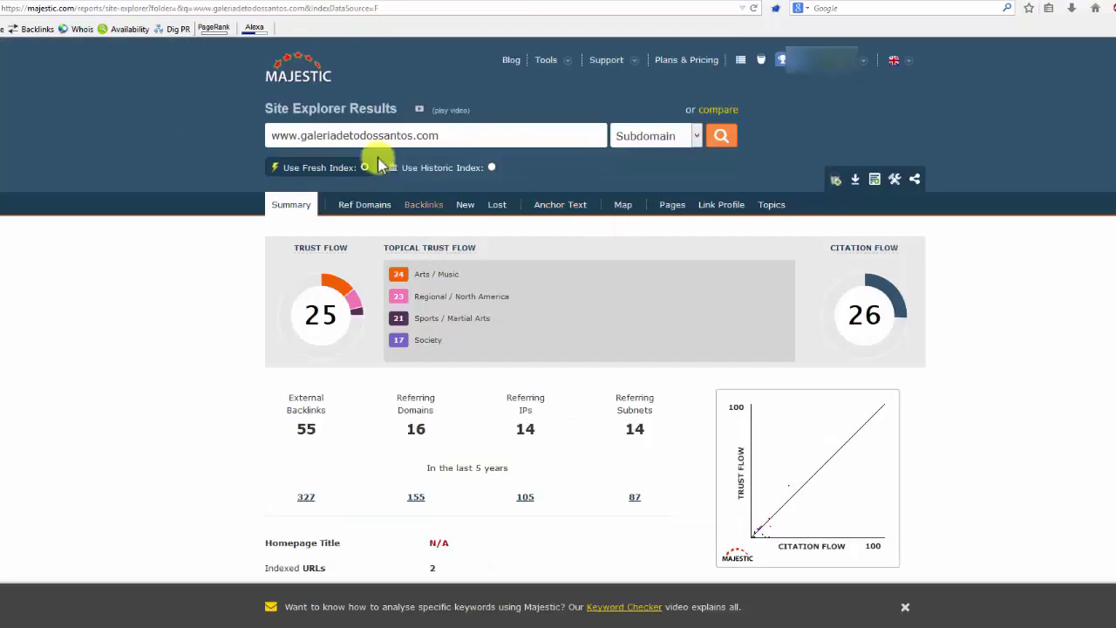
Step: Examine the trappeboro.com report's flow metrics, referring domains, backlink history, backlink breakdown, anchor text chart and top backlinks
mouse_move(412, 253)
scroll(182, 340, down, 3)
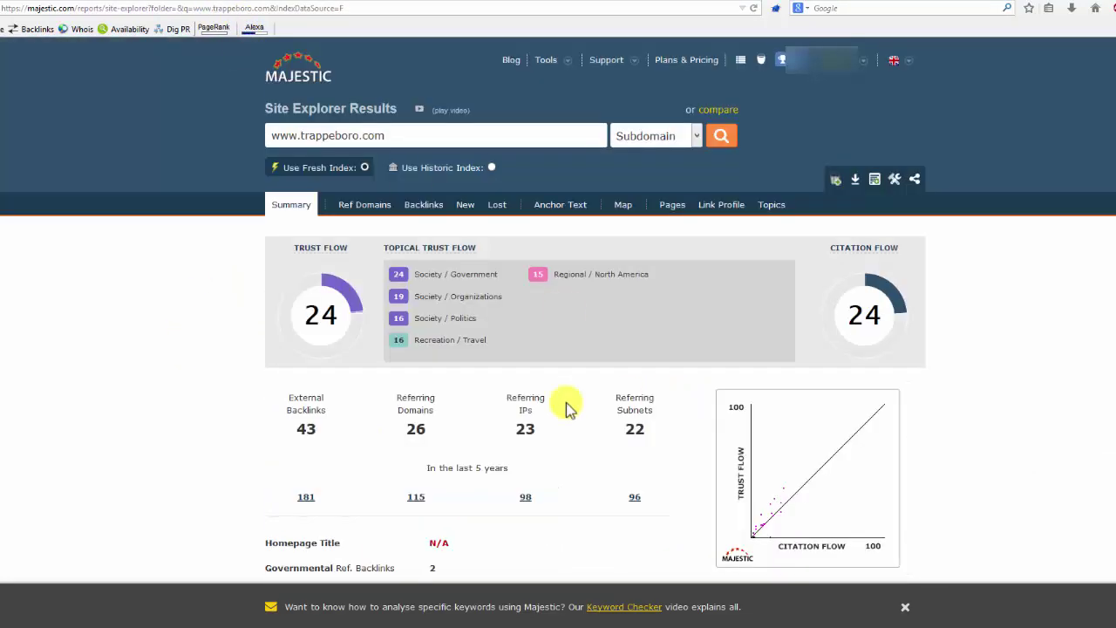
scroll(663, 375, down, 1)
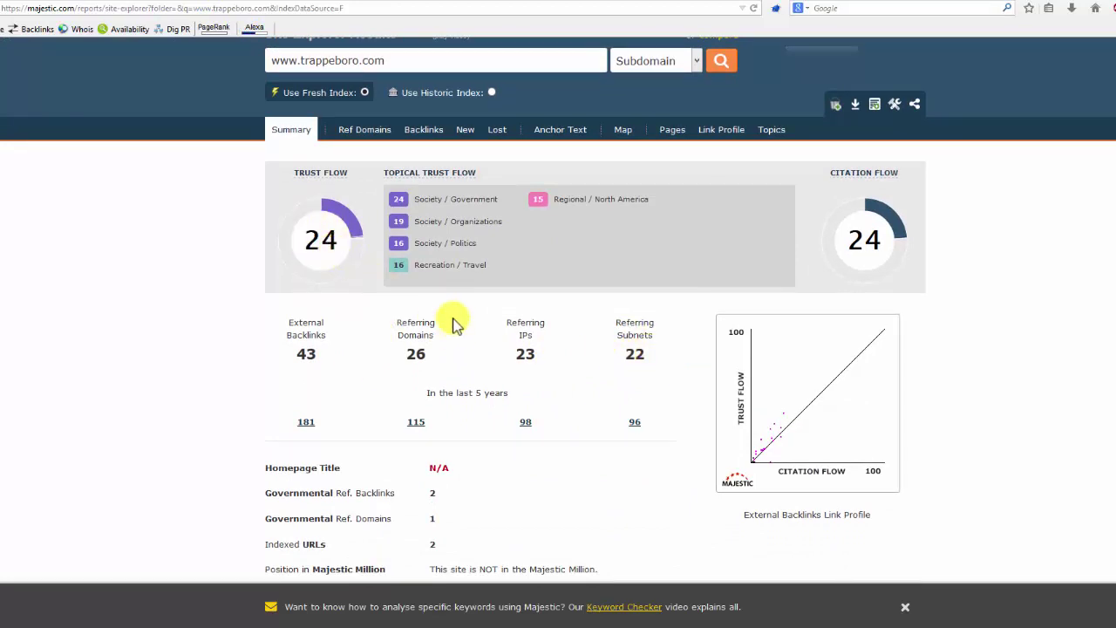
scroll(457, 314, down, 3)
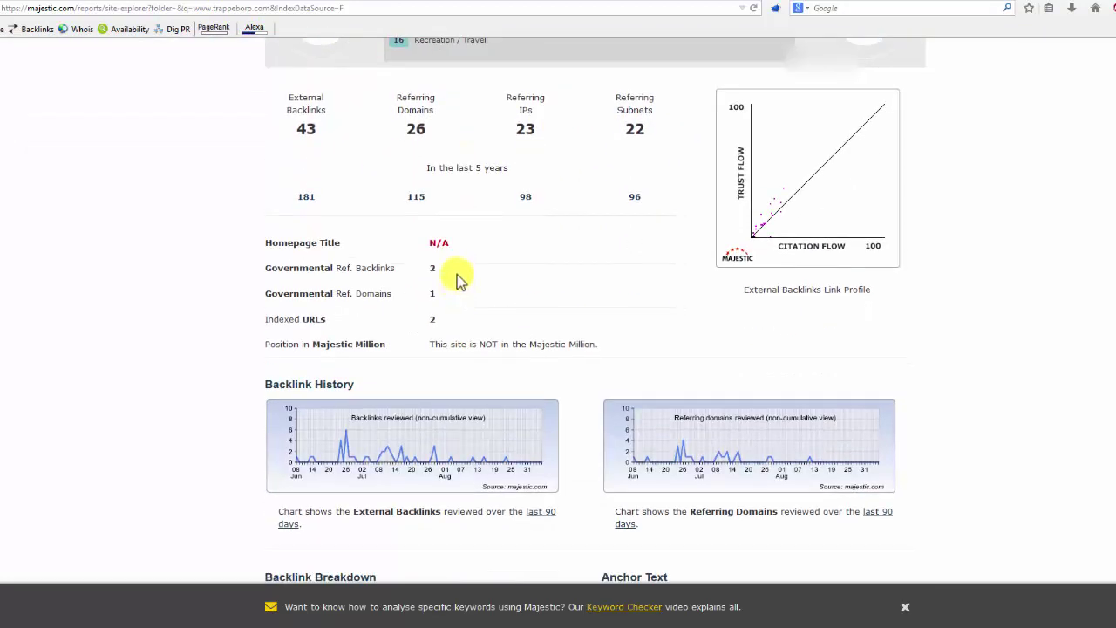
scroll(458, 277, down, 3)
scroll(401, 261, down, 2)
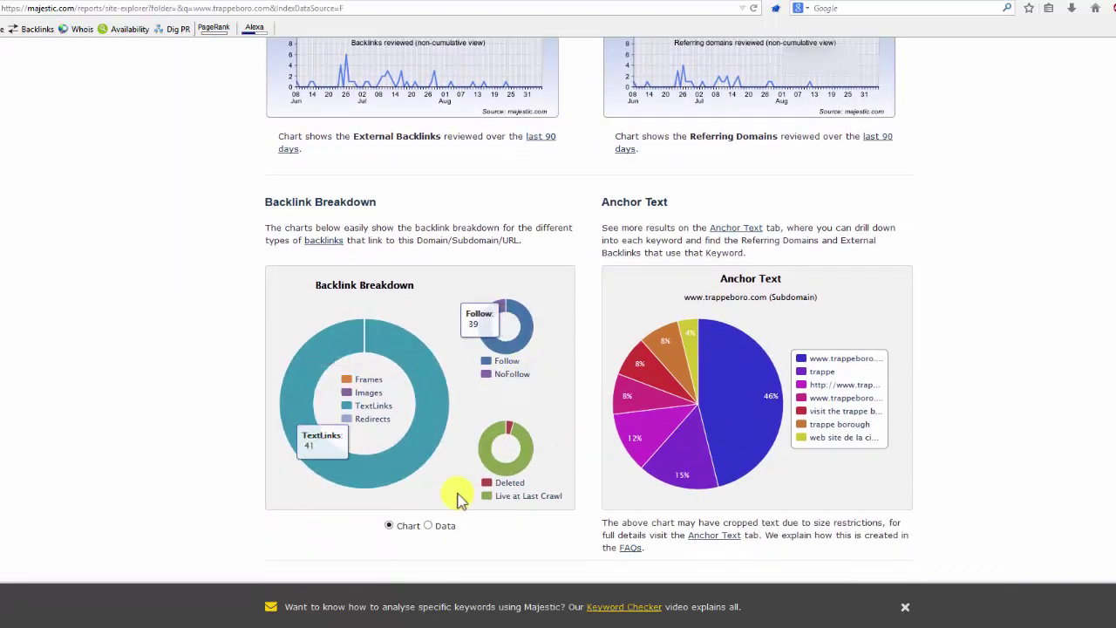
mouse_move(752, 417)
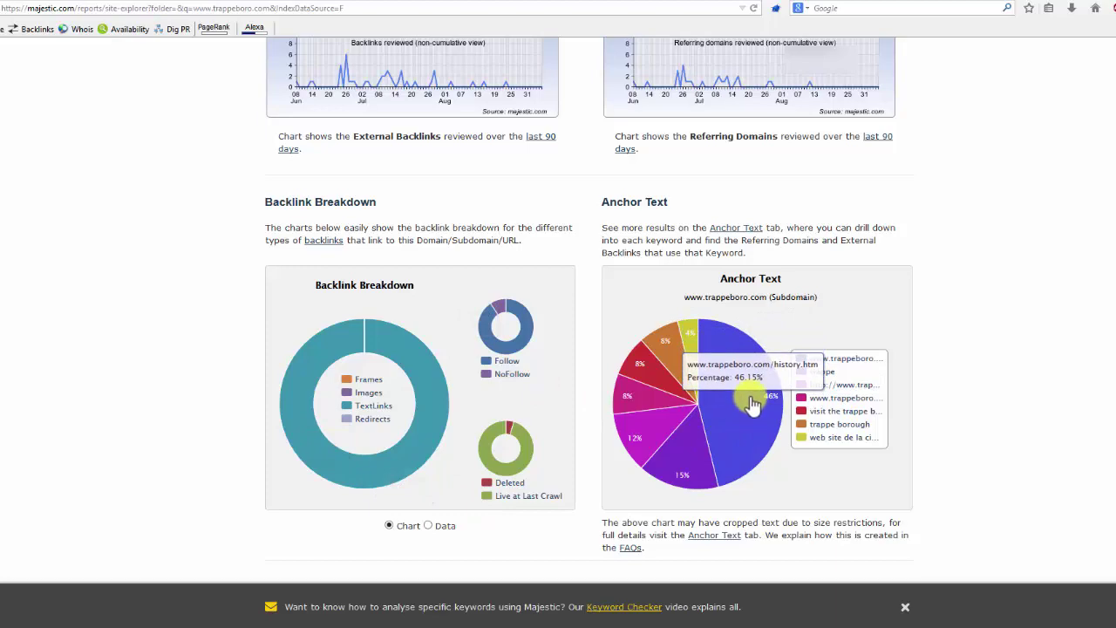
scroll(752, 403, down, 3)
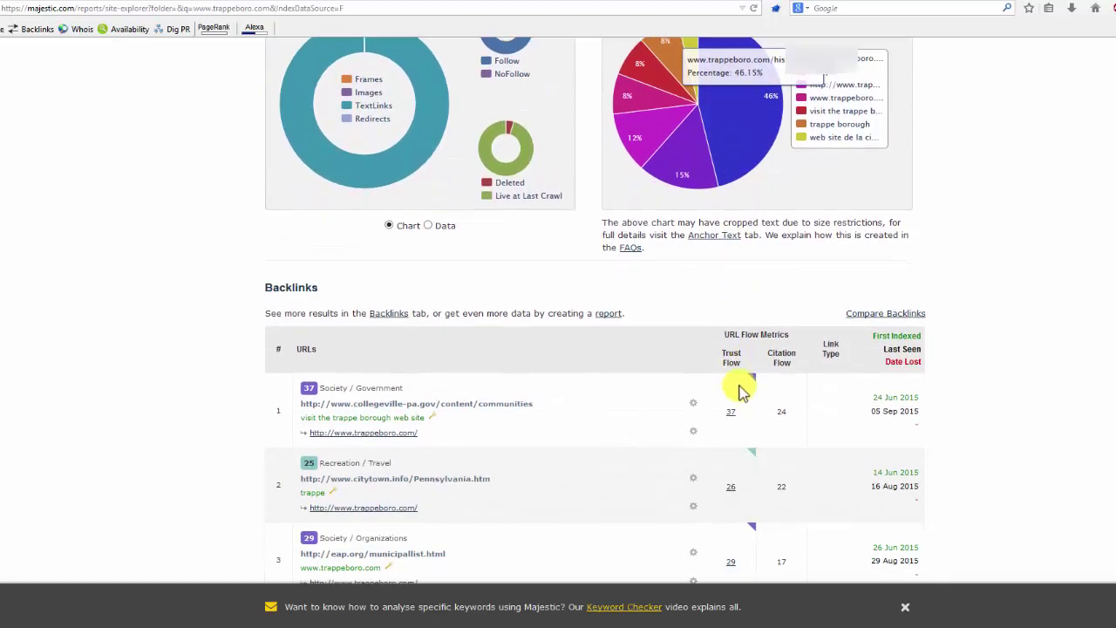
scroll(742, 393, down, 1)
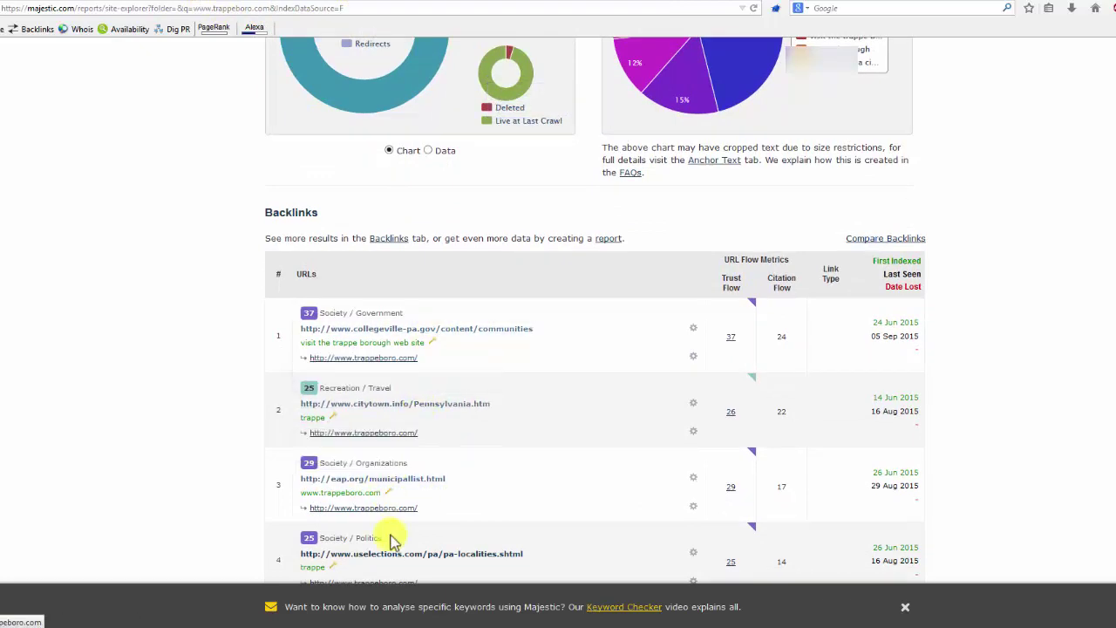
Step: Review the top backlinks in the trappeboro.com report and examine the linking citytown.info Pennsylvania page
scroll(155, 498, down, 2)
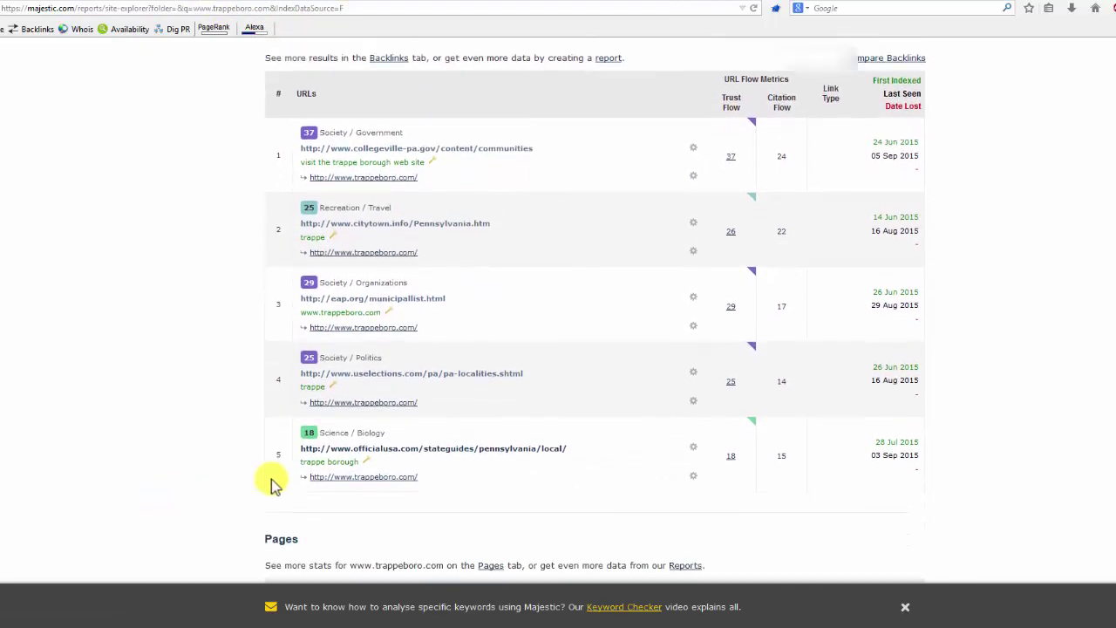
scroll(271, 484, down, 1)
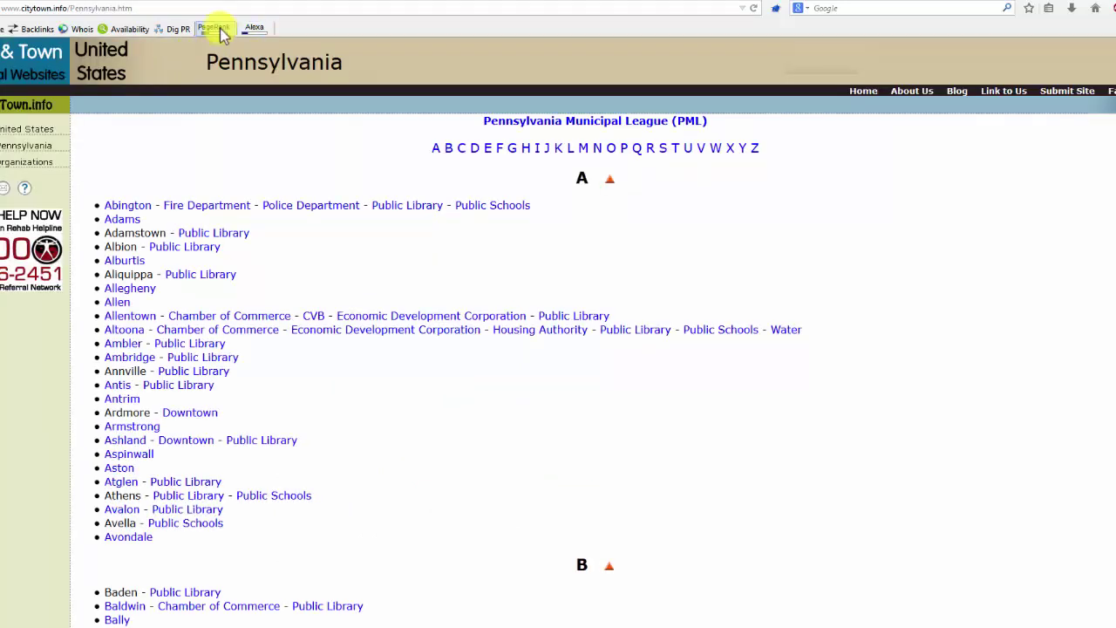
scroll(559, 349, down, 20)
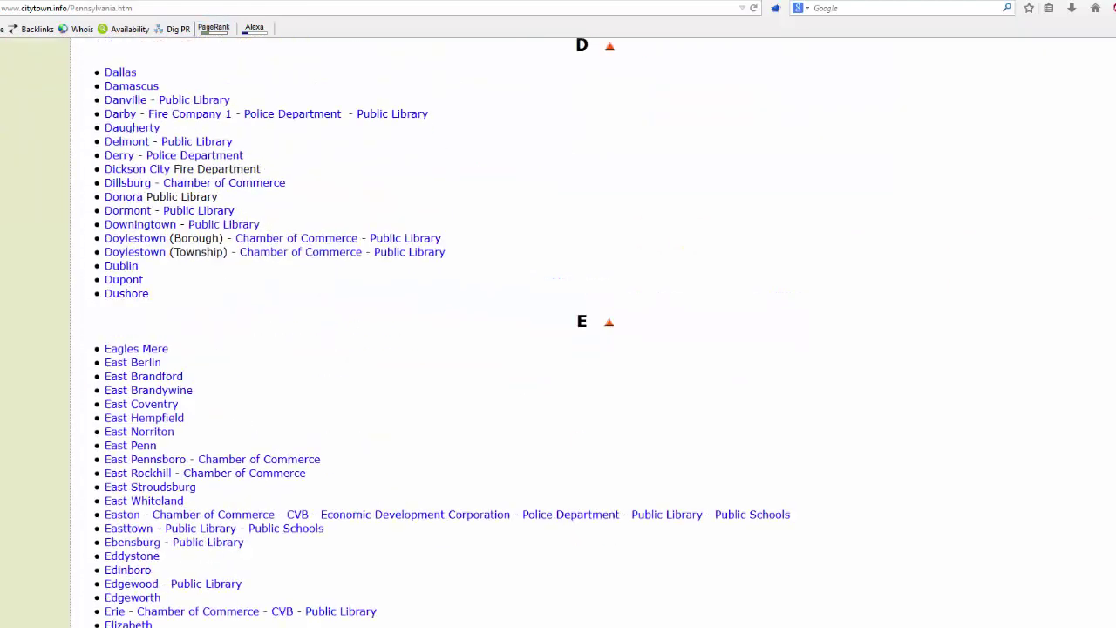
scroll(558, 349, up, 20)
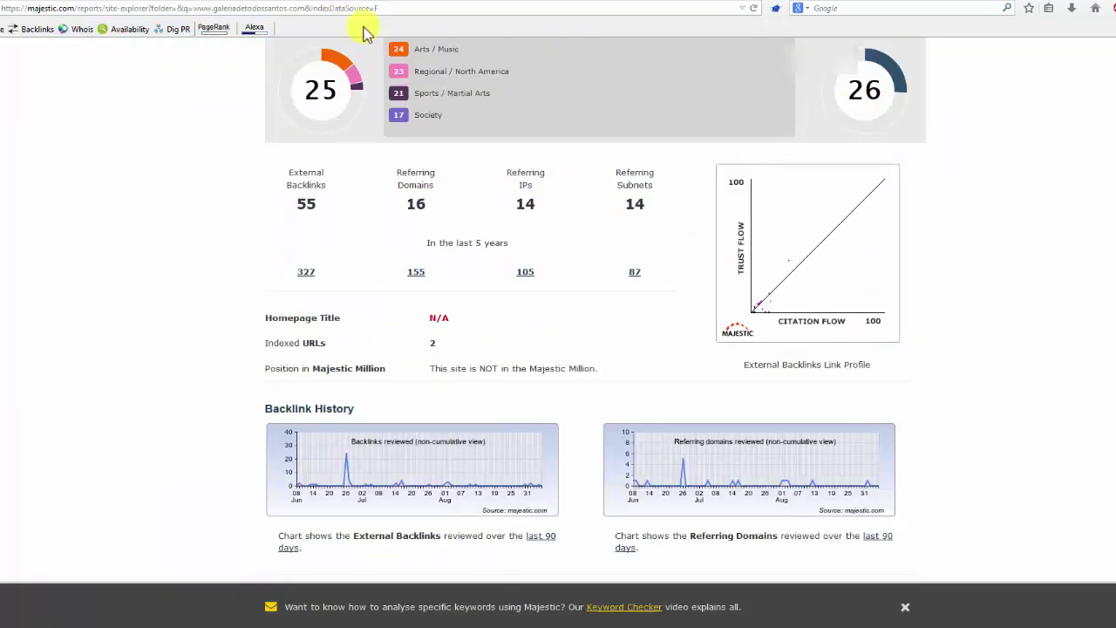
scroll(217, 165, up, 5)
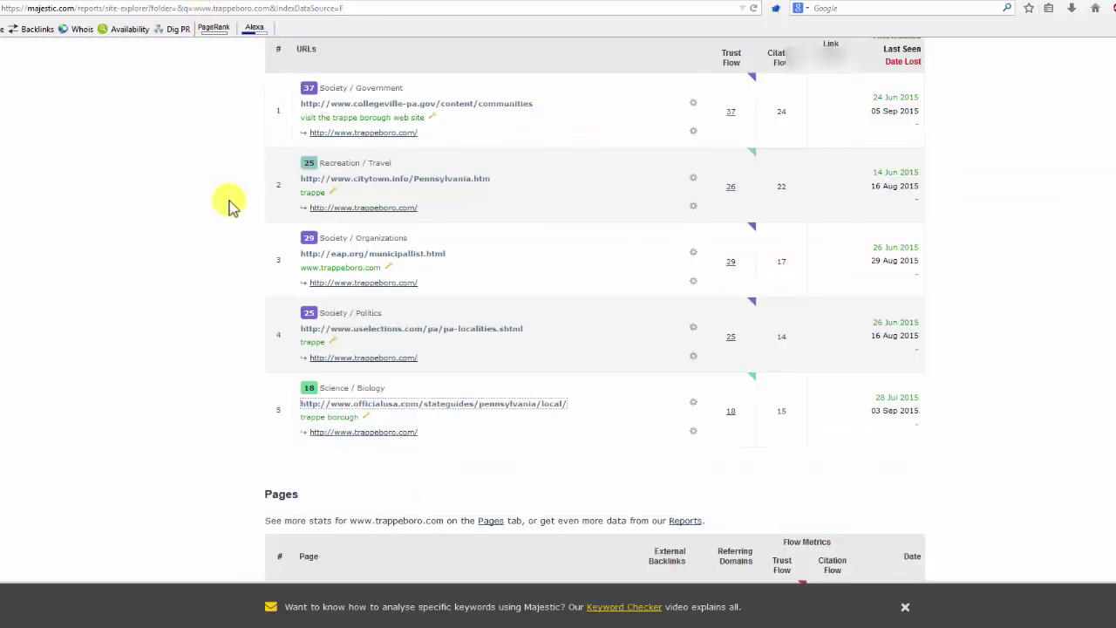
Step: Copy trappeboro.com from its Majestic report and add it below southwestfishingguides.com under "Yes (before archive)" in checking.txt in Notepad++
scroll(231, 205, up, 15)
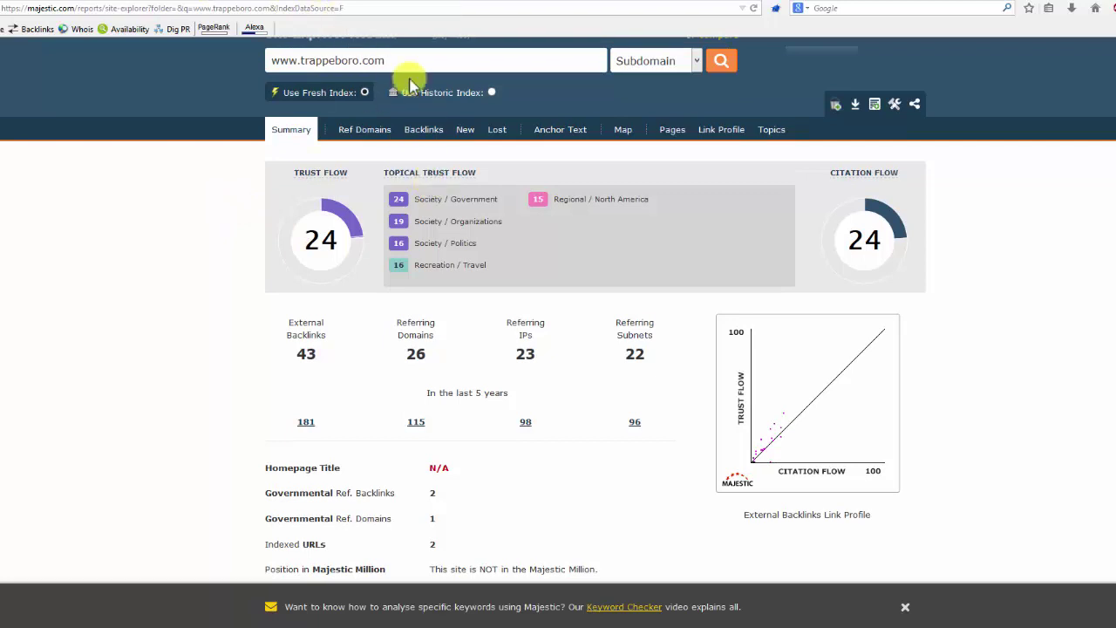
click(390, 60)
drag(389, 60, 301, 60)
key(ctrl+c)
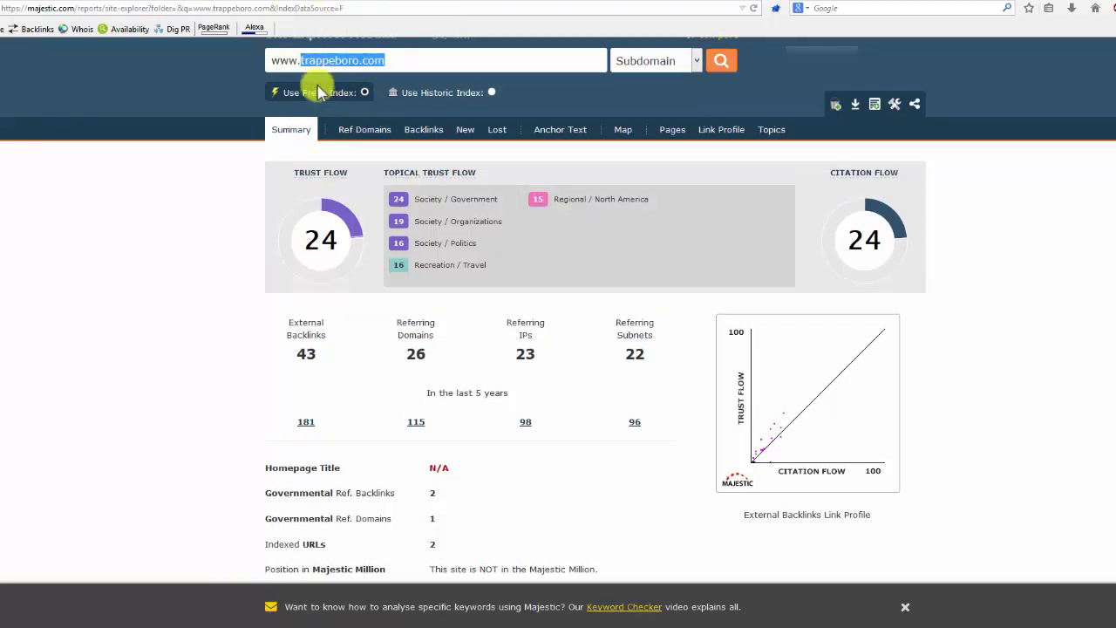
key(alt+Tab)
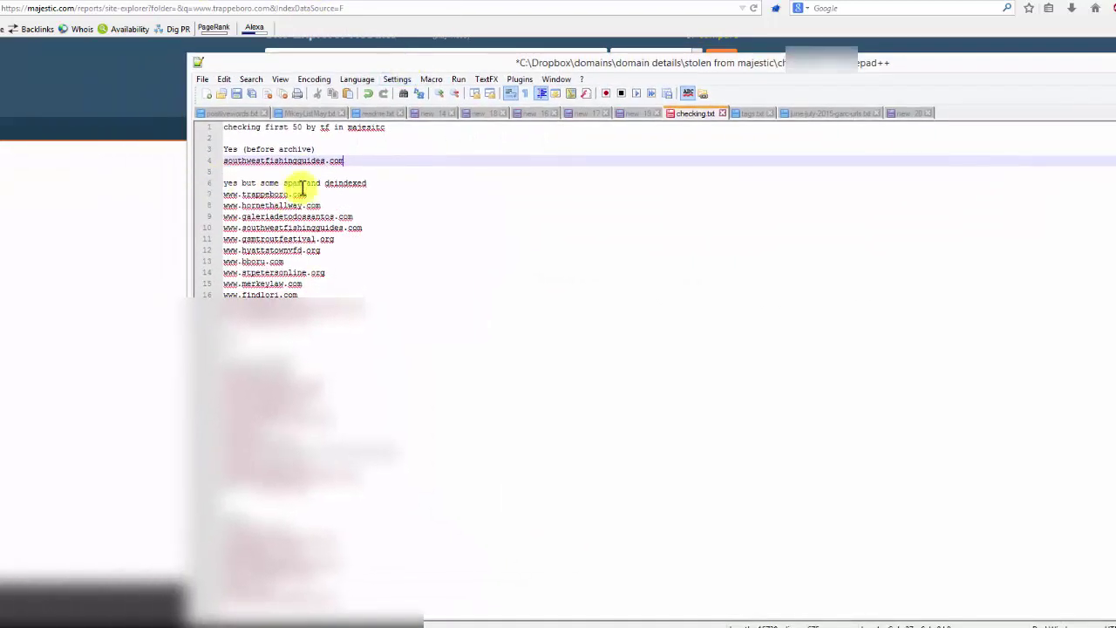
key(Return)
key(ctrl+v)
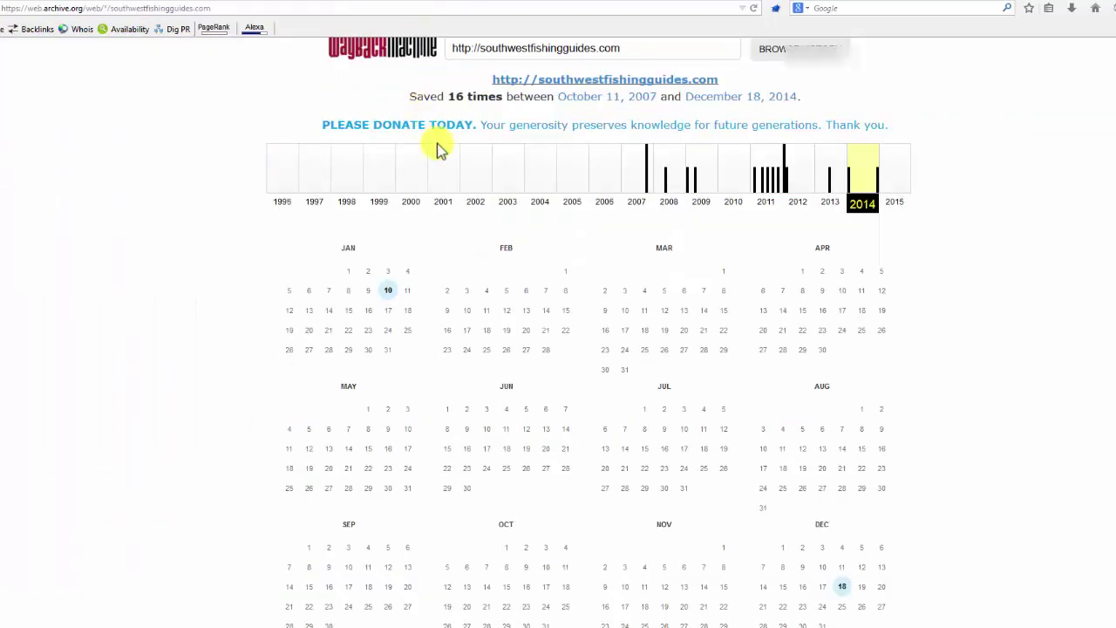
Step: Switch to the Wayback Machine in the browser and look up the capture history of trappeboro.com
scroll(548, 154, up, 2)
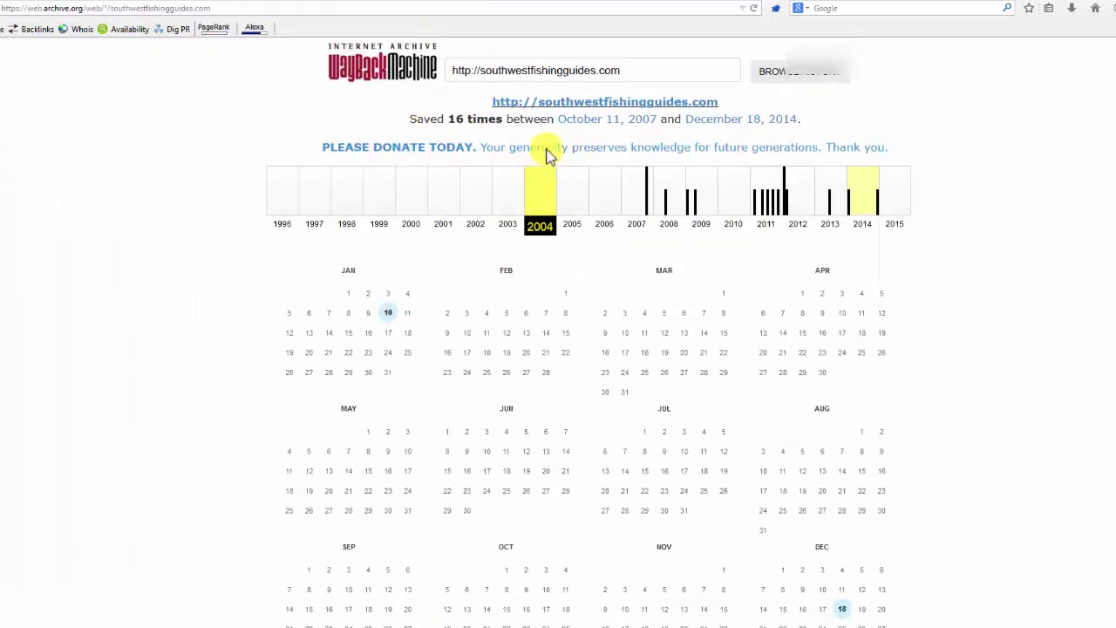
triple_click(640, 124)
text(trappeboro.com)
click(764, 129)
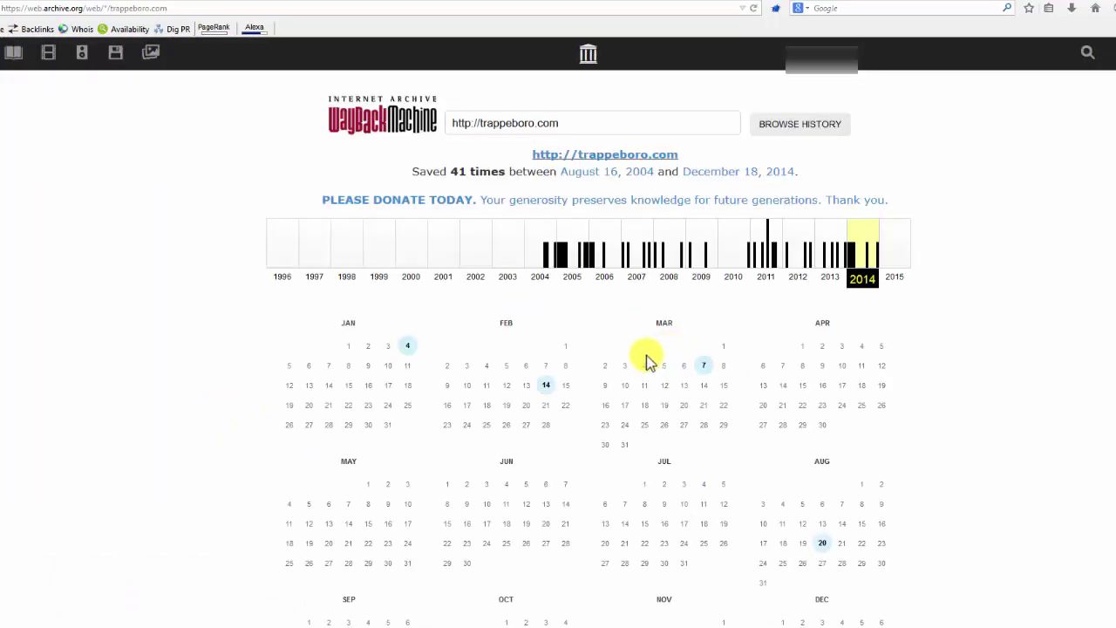
Step: Check the 2014 captures of trappeboro.com, including the December 18, August 20 and January 4 snapshots
scroll(672, 366, down, 5)
mouse_move(843, 437)
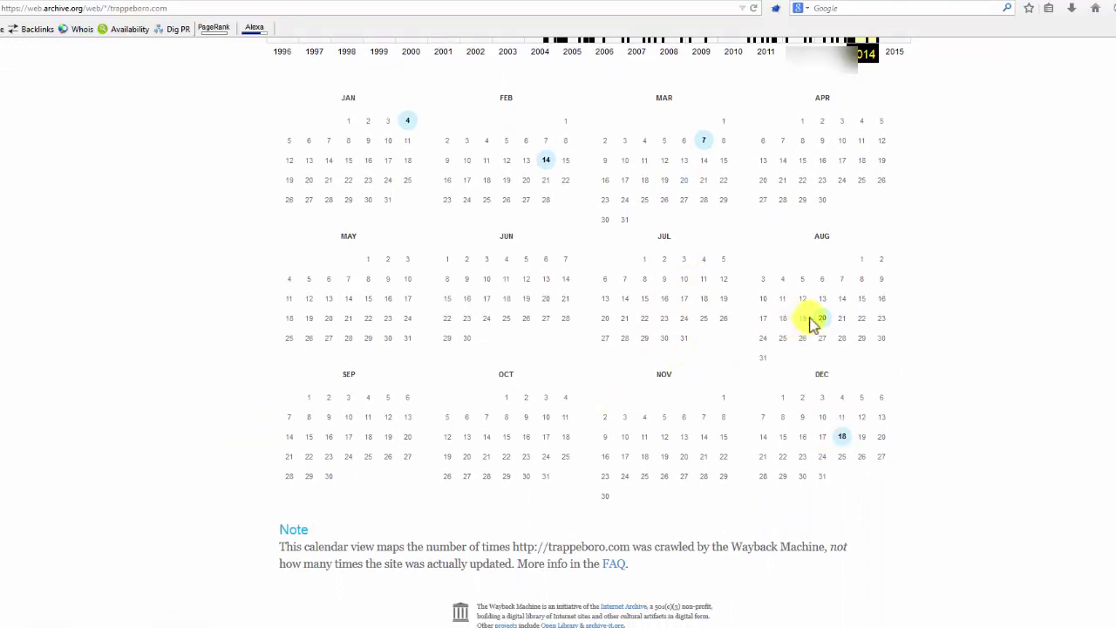
mouse_move(823, 318)
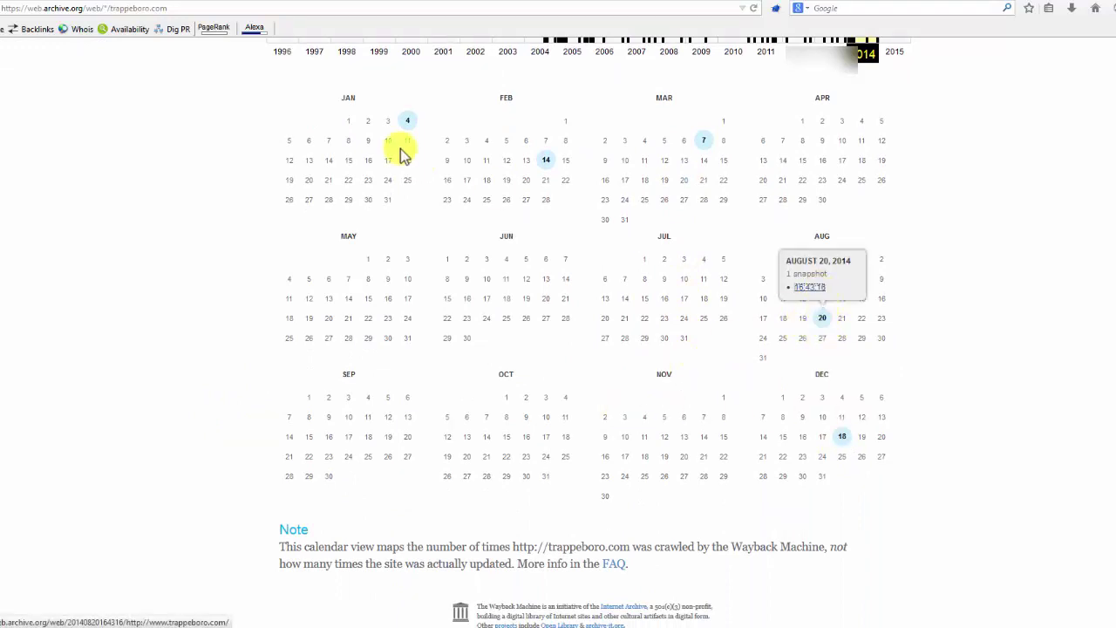
mouse_move(407, 118)
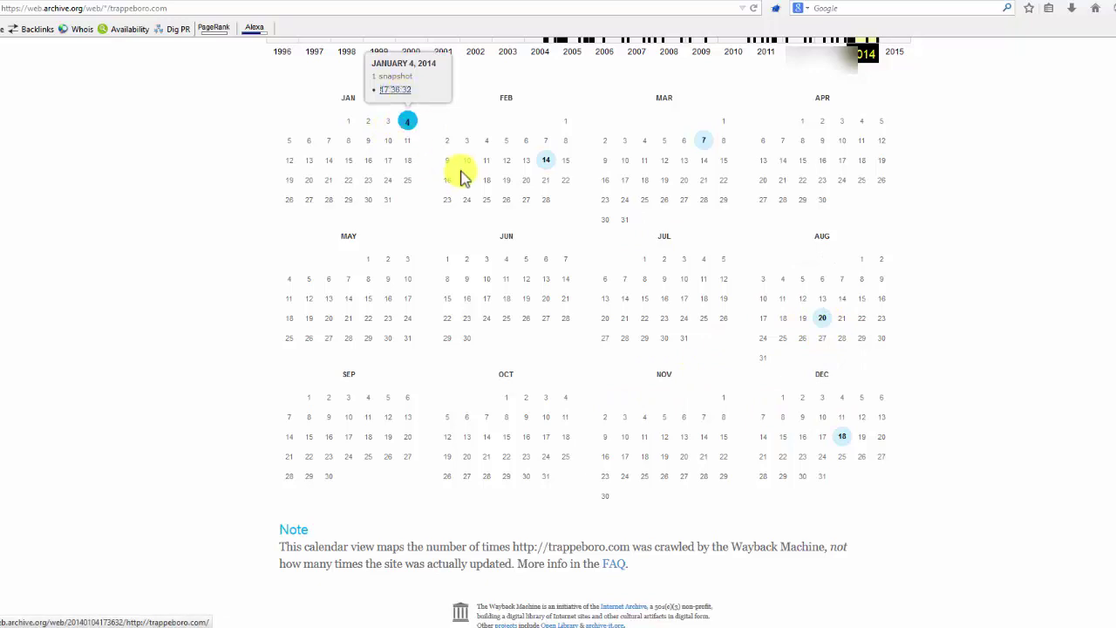
Step: Check the 2013 captures of trappeboro.com, including December 10 and April 5, and return to its Majestic report summary
scroll(750, 349, up, 3)
click(840, 260)
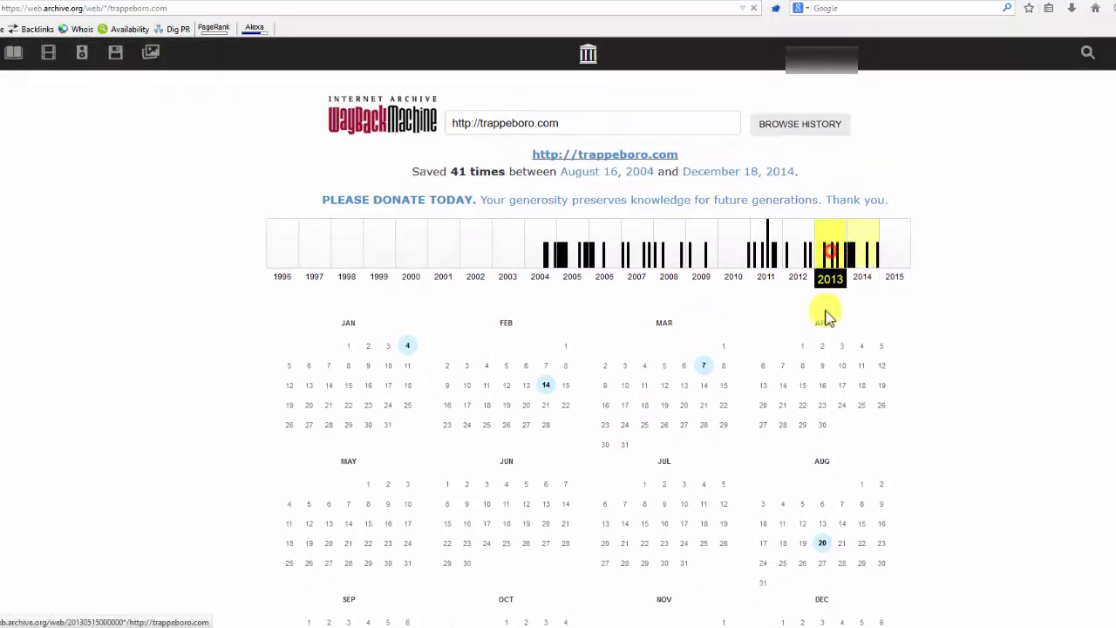
scroll(676, 394, down, 1)
scroll(677, 394, down, 1)
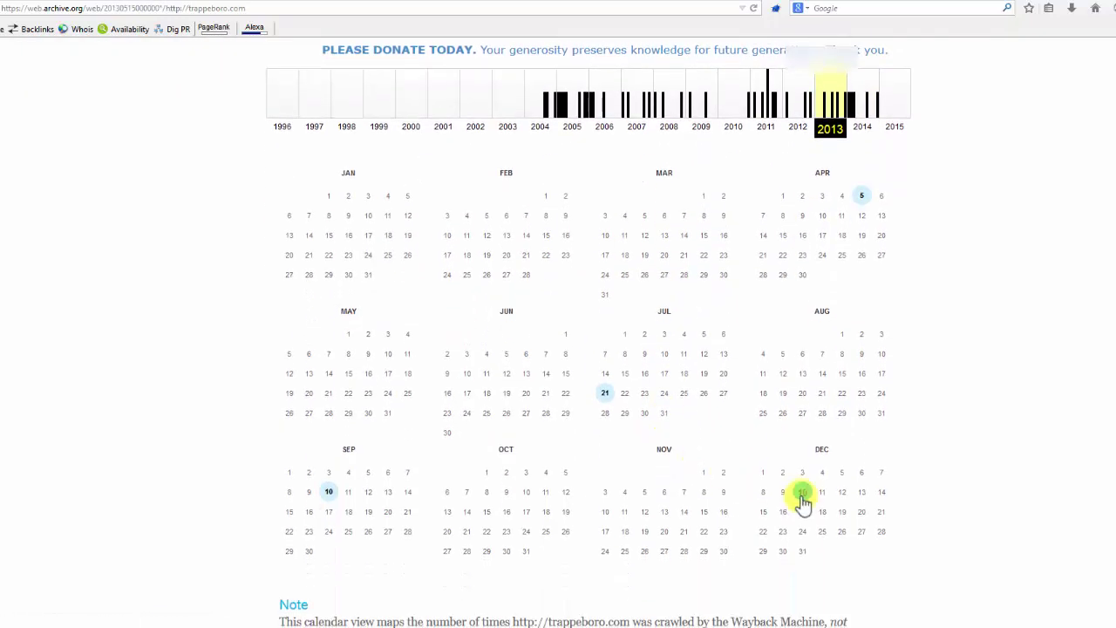
mouse_move(802, 492)
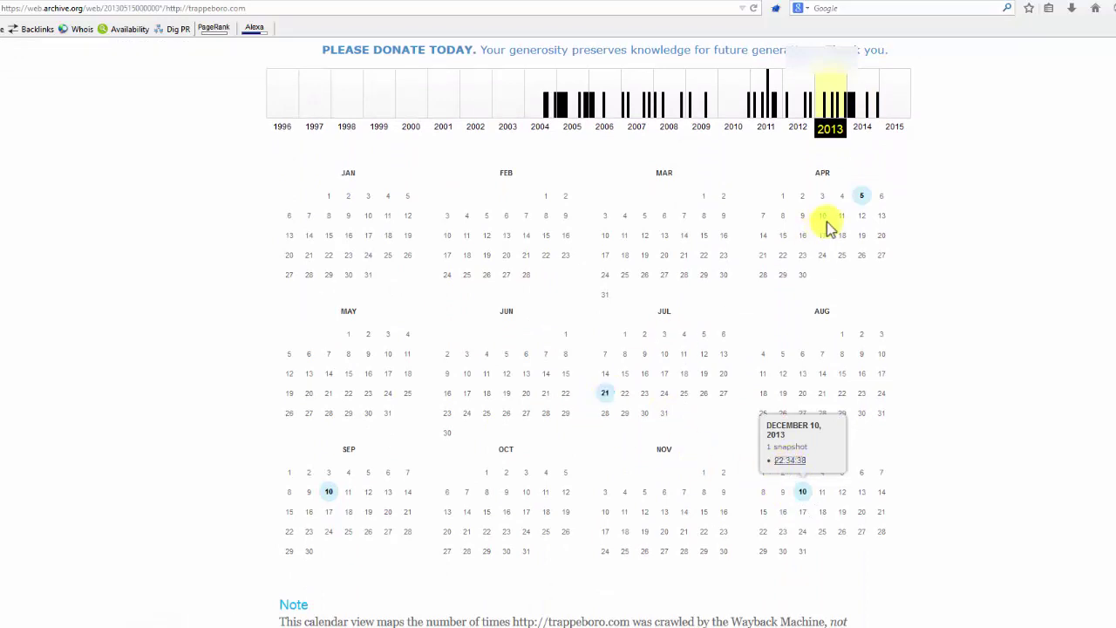
mouse_move(862, 195)
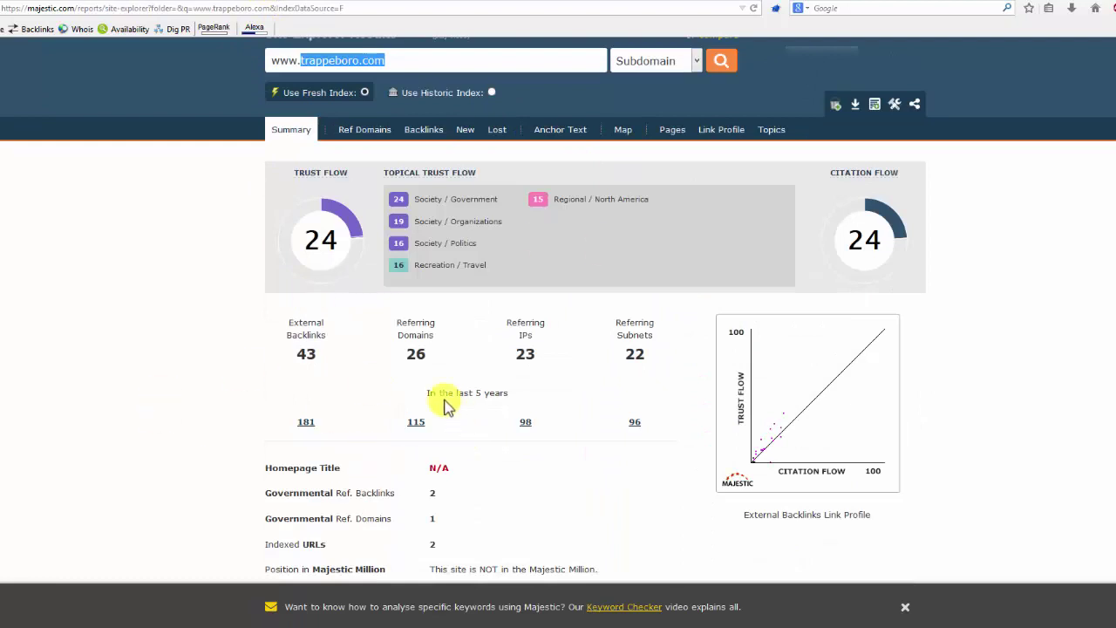
scroll(324, 424, up, 2)
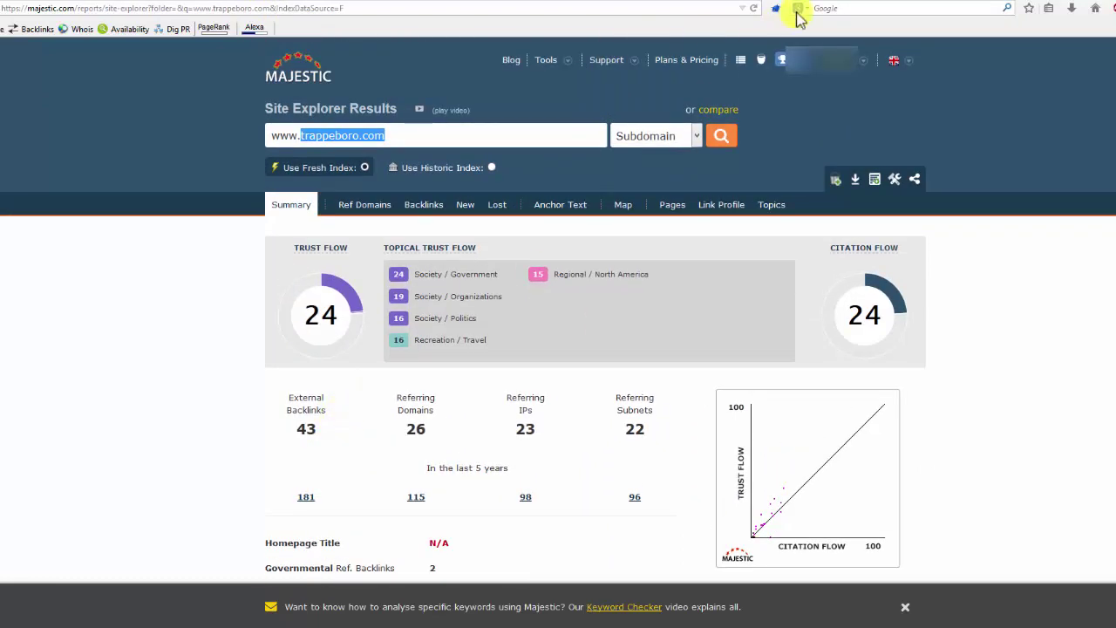